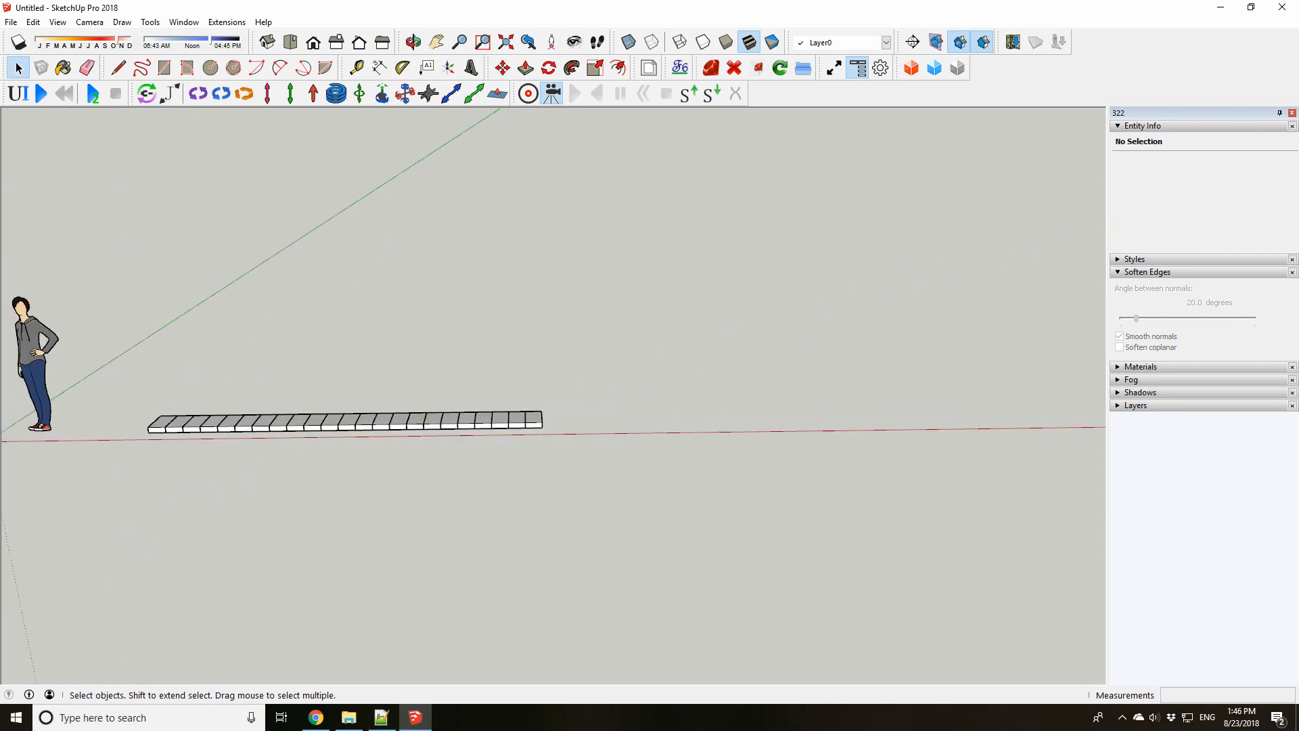
# Copy the last block of the row one block length along the red axis to extend the row
pyautogui.click(535, 405)
pyautogui.press('m')
pyautogui.click(508, 417)
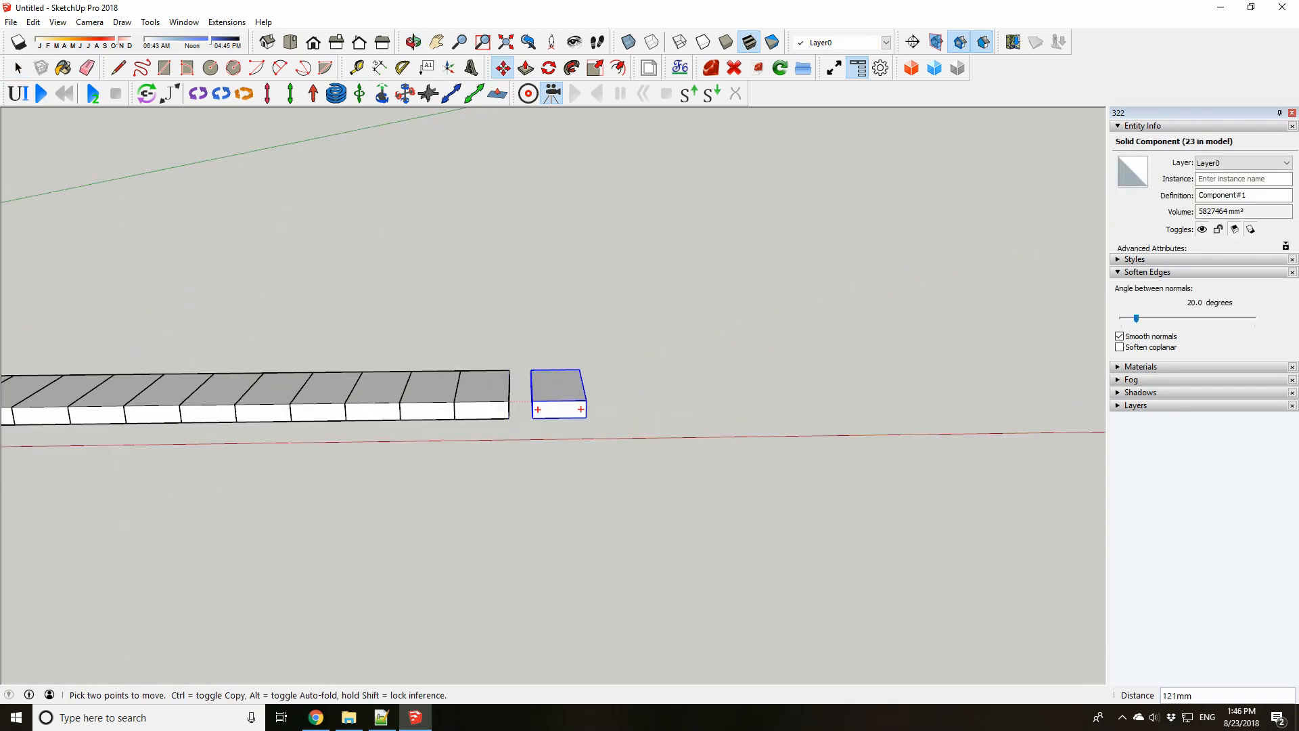
pyautogui.press('ctrl')
pyautogui.click(562, 417)
pyautogui.press('space')
# Rotate the new end block 15 degrees upward about the top corner where it meets the row
pyautogui.moveTo(562, 418); pyautogui.dragTo(551, 344, button='middle')
pyautogui.press('q')
pyautogui.scroll(1, 551, 344)
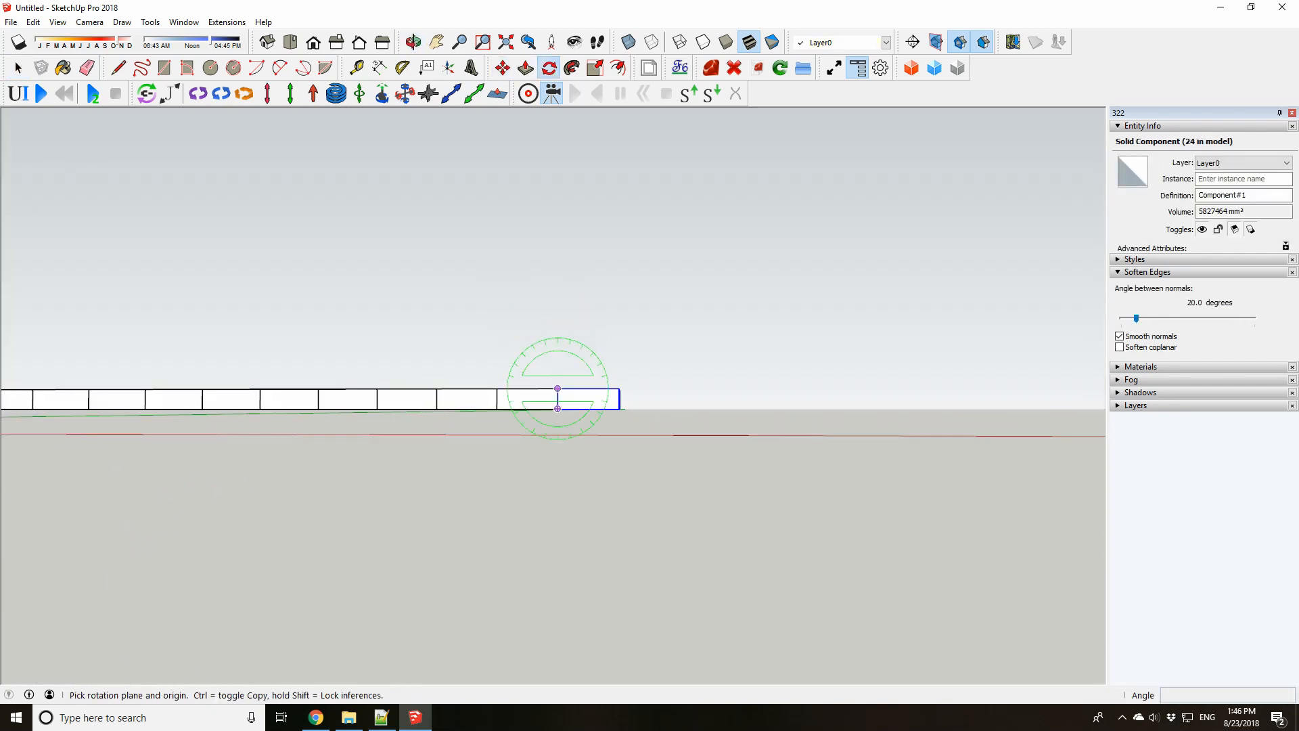
pyautogui.click(602, 388)
pyautogui.scroll(-4, 690, 389)
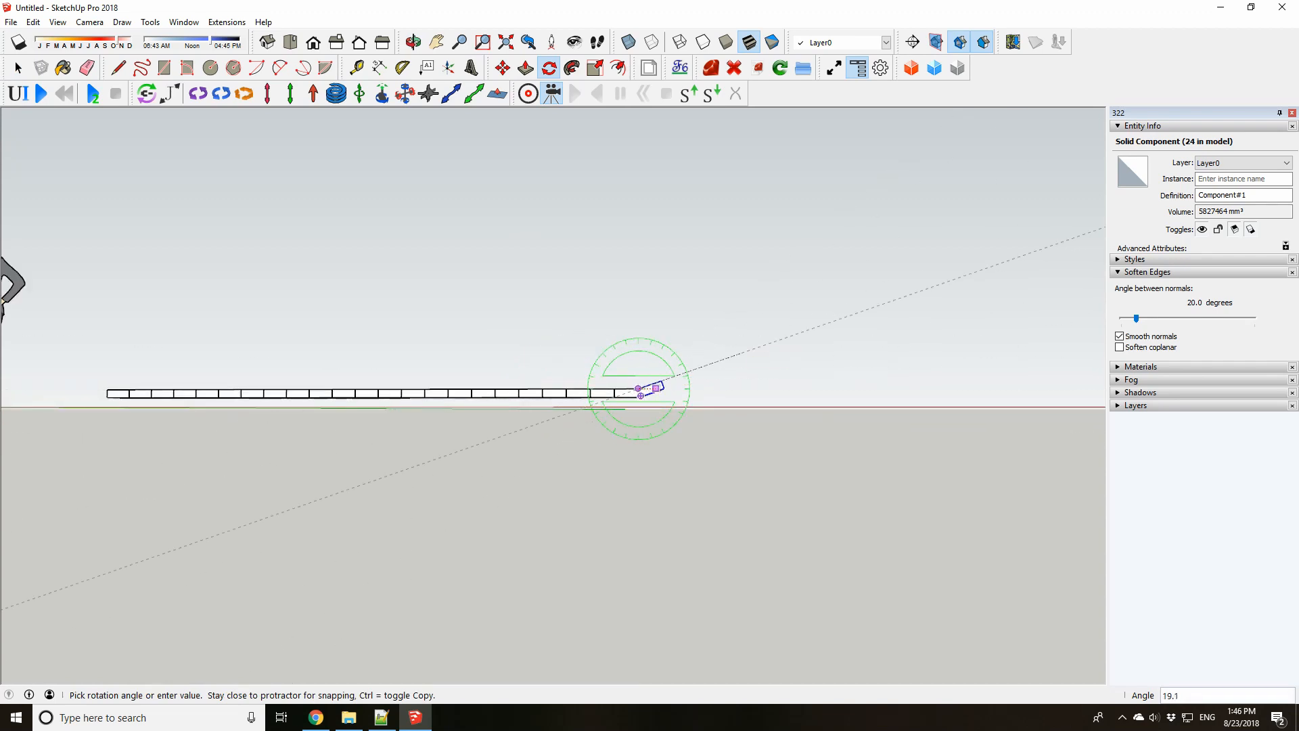
pyautogui.press('Return')
pyautogui.press('space')
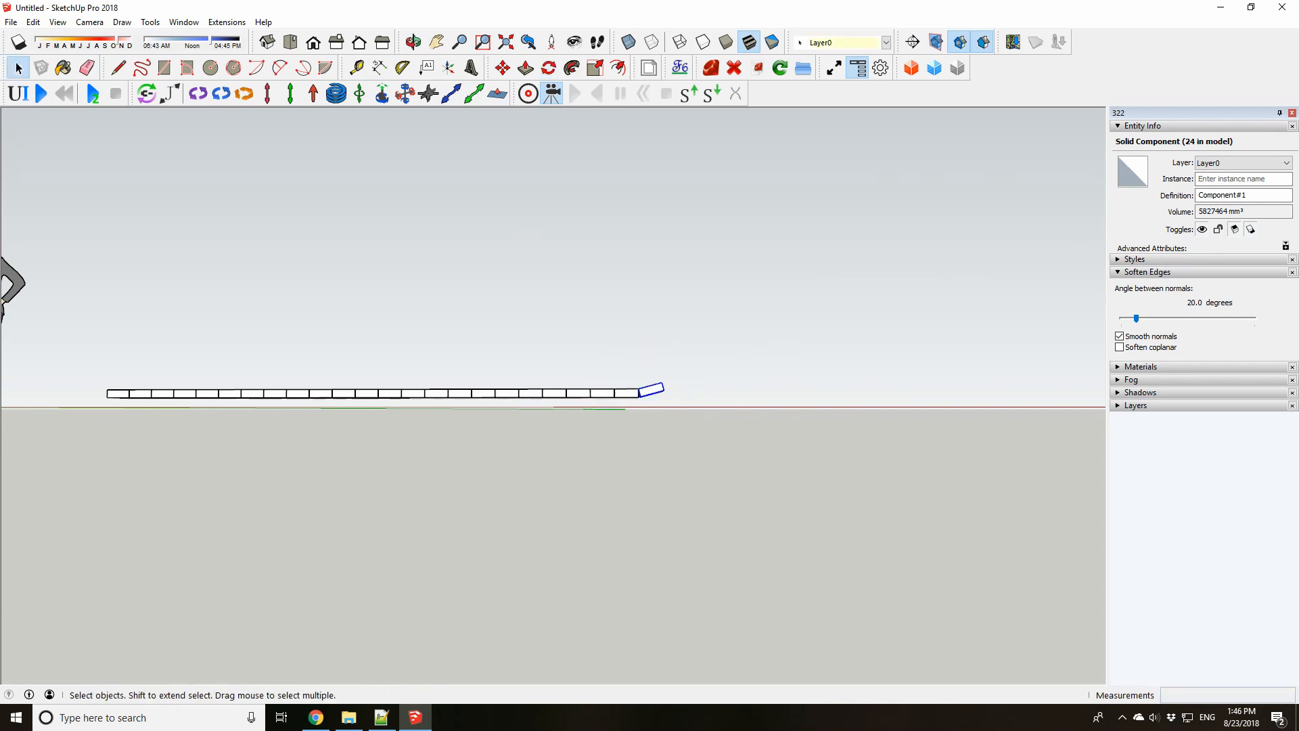
# Copy the tilted block along its own slope so that the copy starts at its free end
pyautogui.scroll(3, 720, 387)
pyautogui.press('m')
pyautogui.press('ctrl')
pyautogui.click(583, 402)
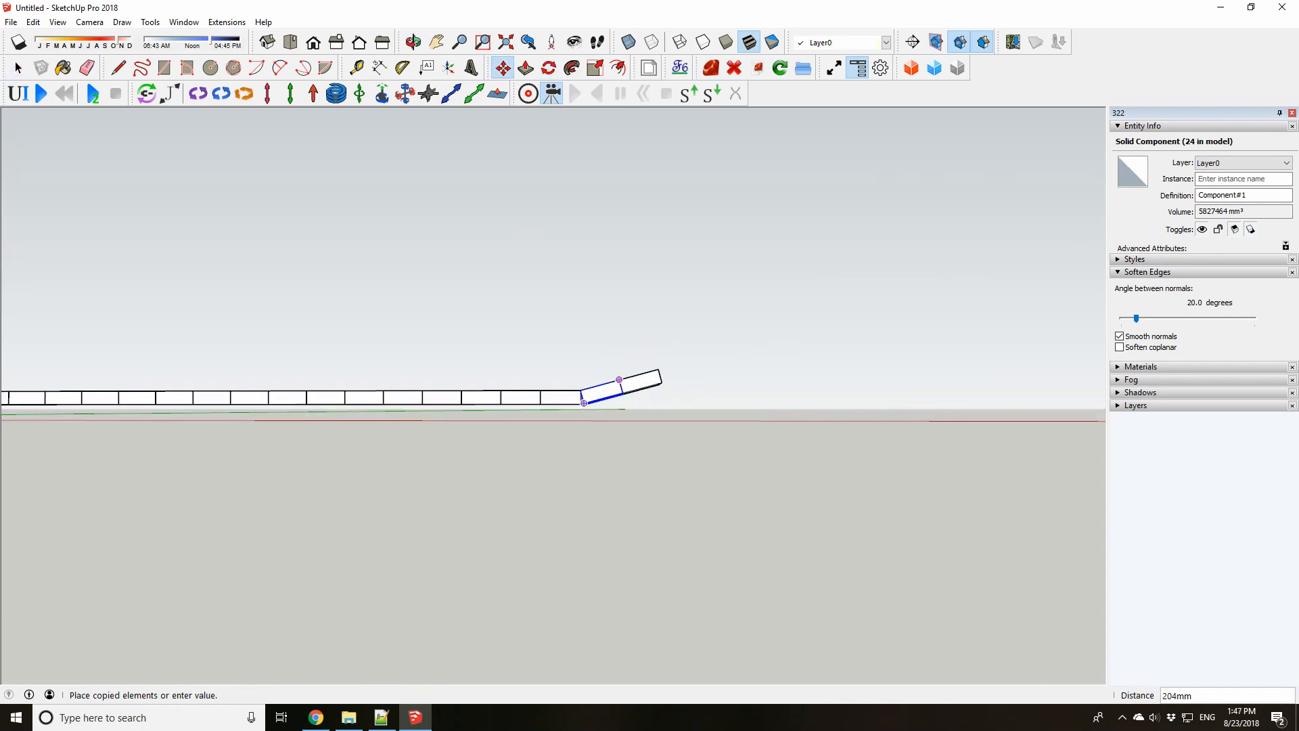
pyautogui.click(620, 383)
# Rotate the copied block 15 degrees upward about its joint with the first tilted block
pyautogui.press('q')
pyautogui.click(639, 374)
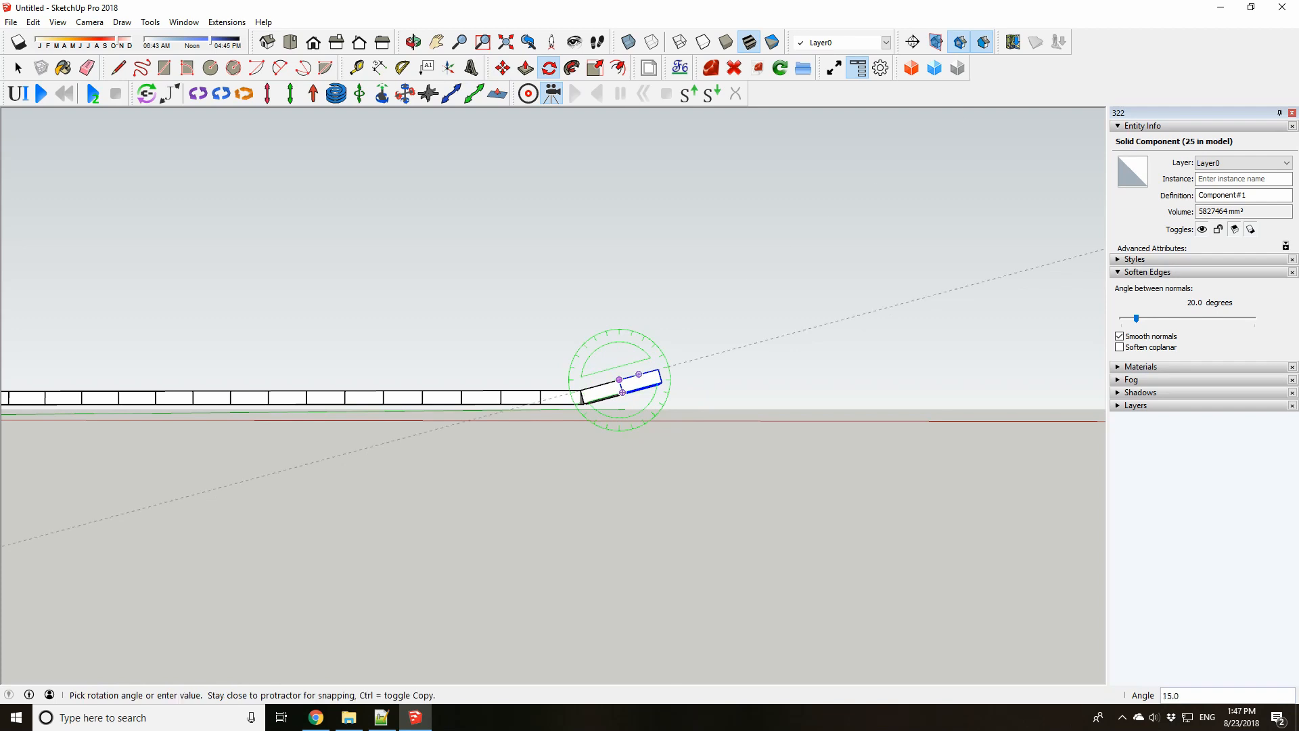
pyautogui.press('Return')
pyautogui.press('space')
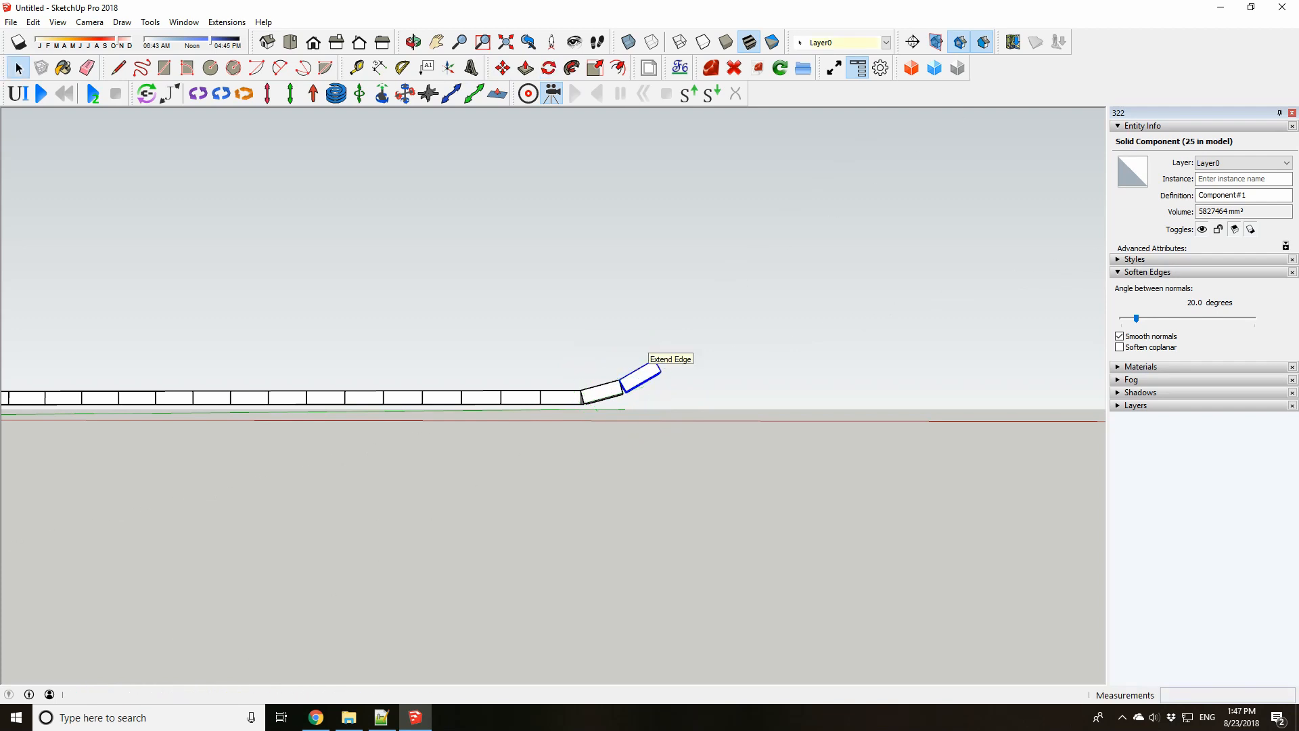
# Copy the two tilted blocks to the free end of the chain, snapping them to its upper corner
pyautogui.scroll(-1, 595, 393)
pyautogui.press('m')
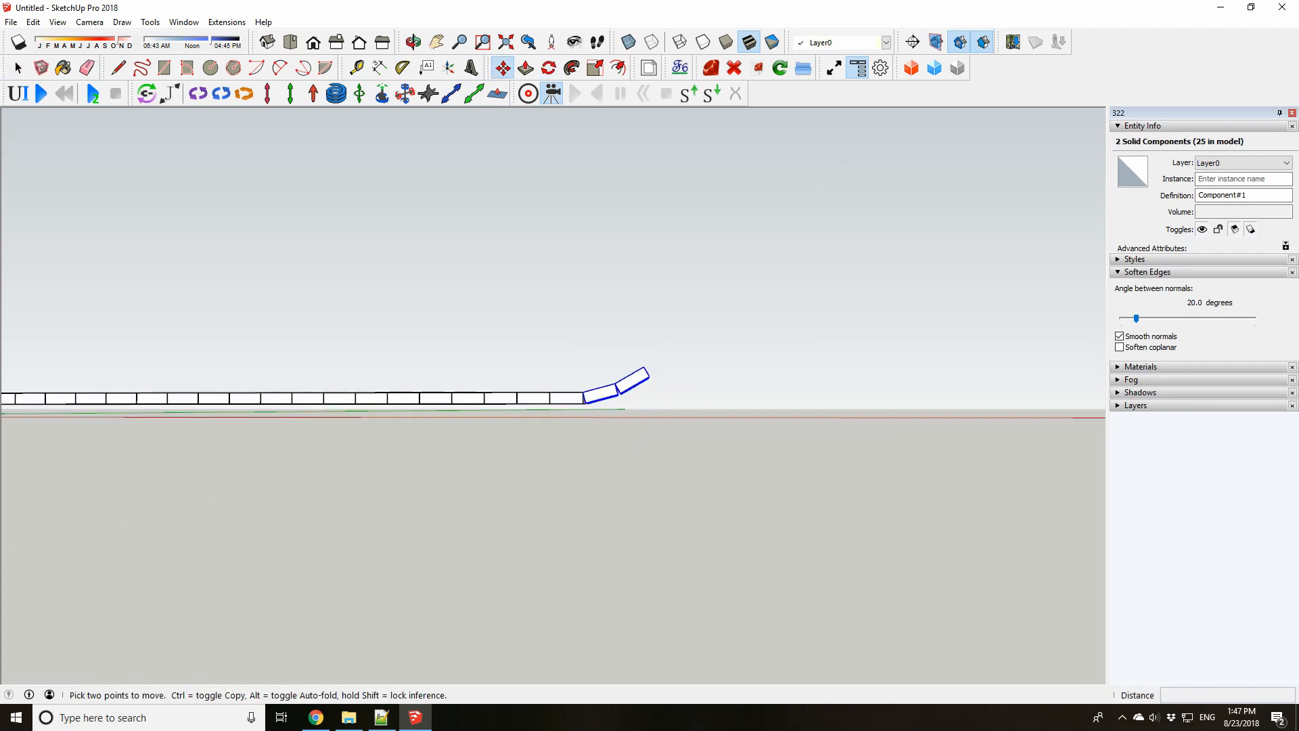
pyautogui.click(583, 391)
pyautogui.press('ctrl')
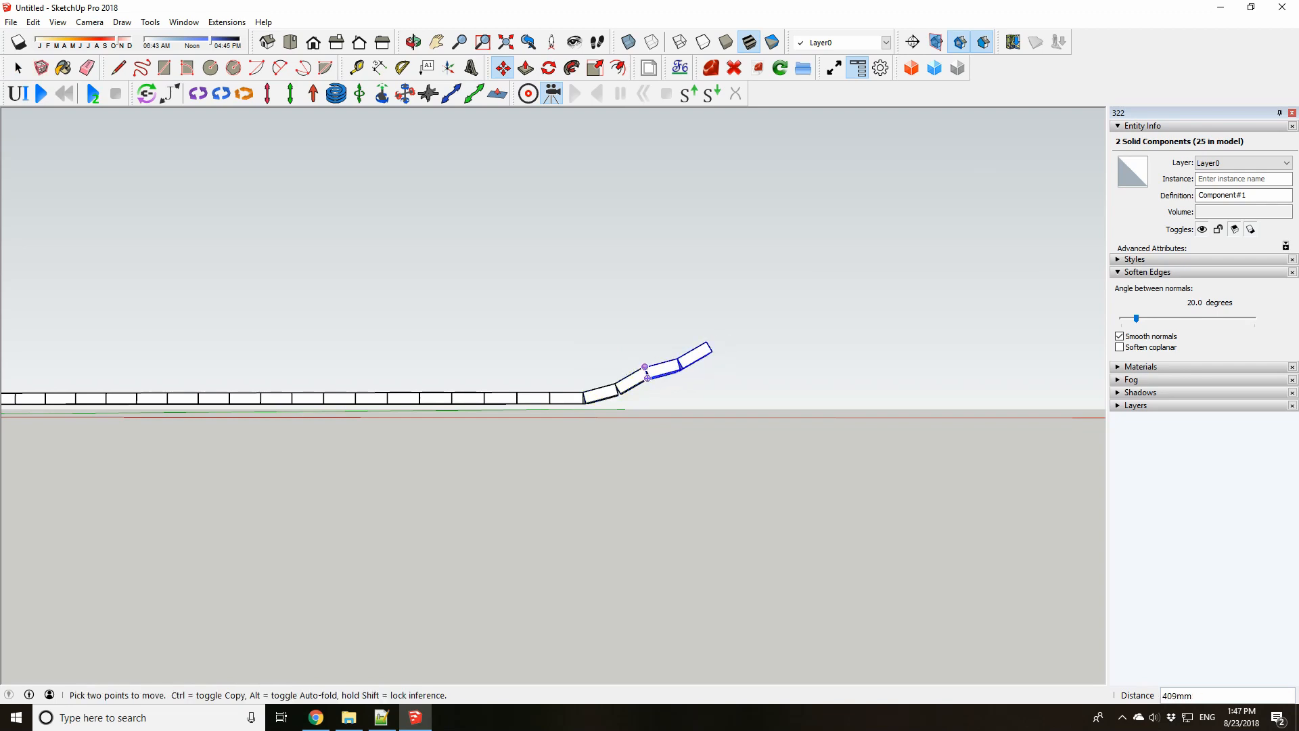
pyautogui.scroll(2, 666, 369)
pyautogui.click(635, 366)
pyautogui.press('ctrl')
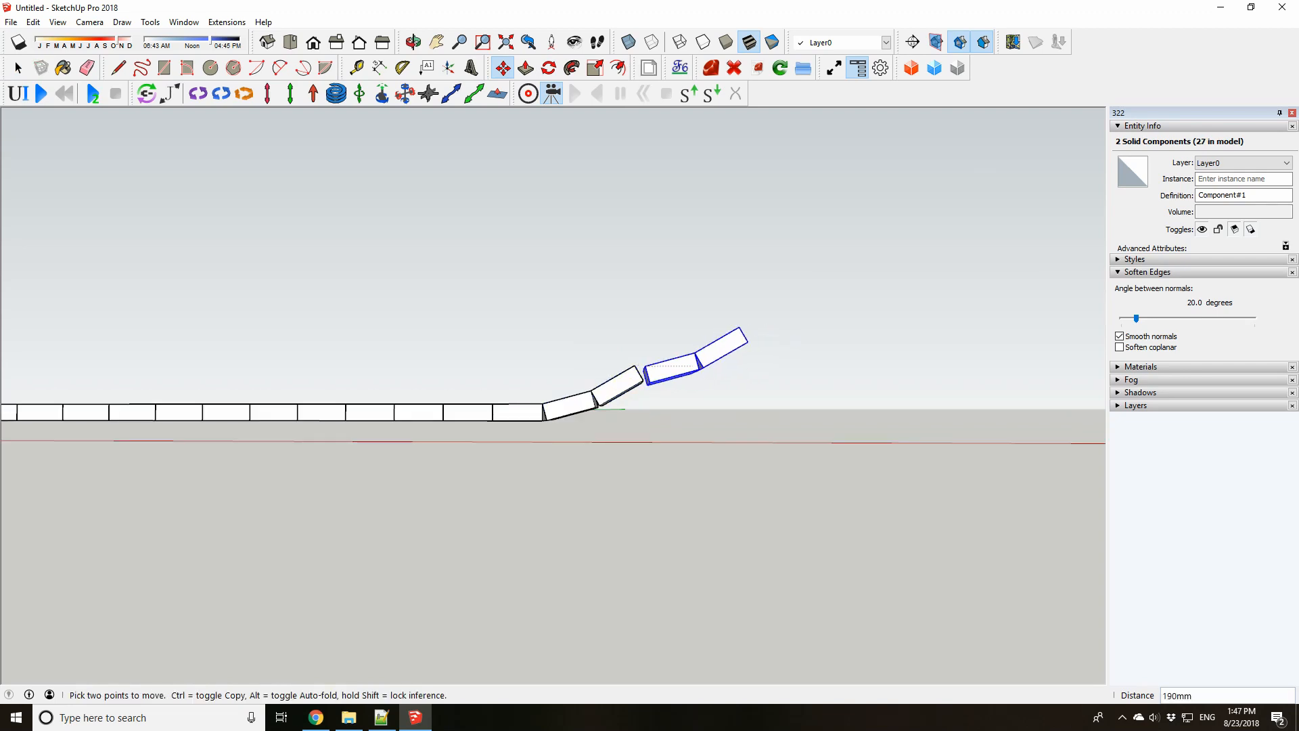
pyautogui.scroll(3, 638, 369)
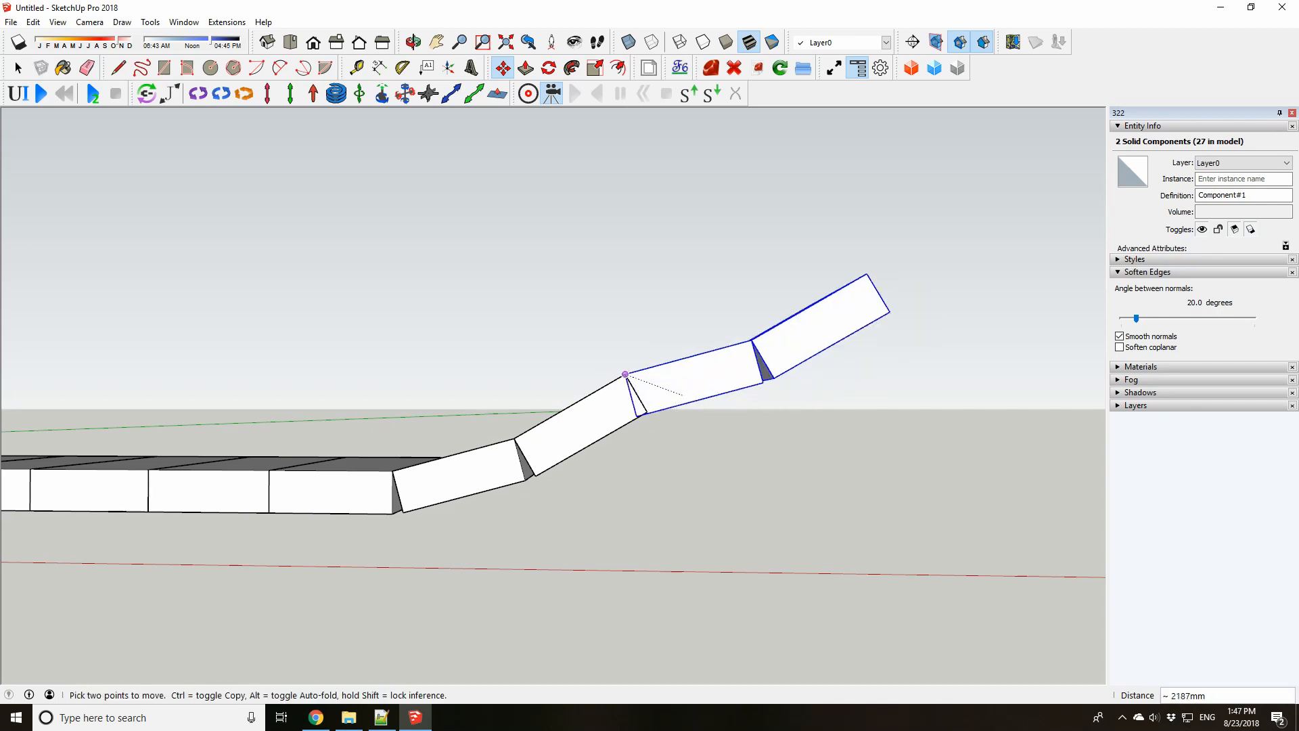
pyautogui.click(636, 415)
# Rotate the two copied blocks 30 degrees upward about the shared top corner of the joint
pyautogui.press('q')
pyautogui.click(625, 374)
pyautogui.click(637, 416)
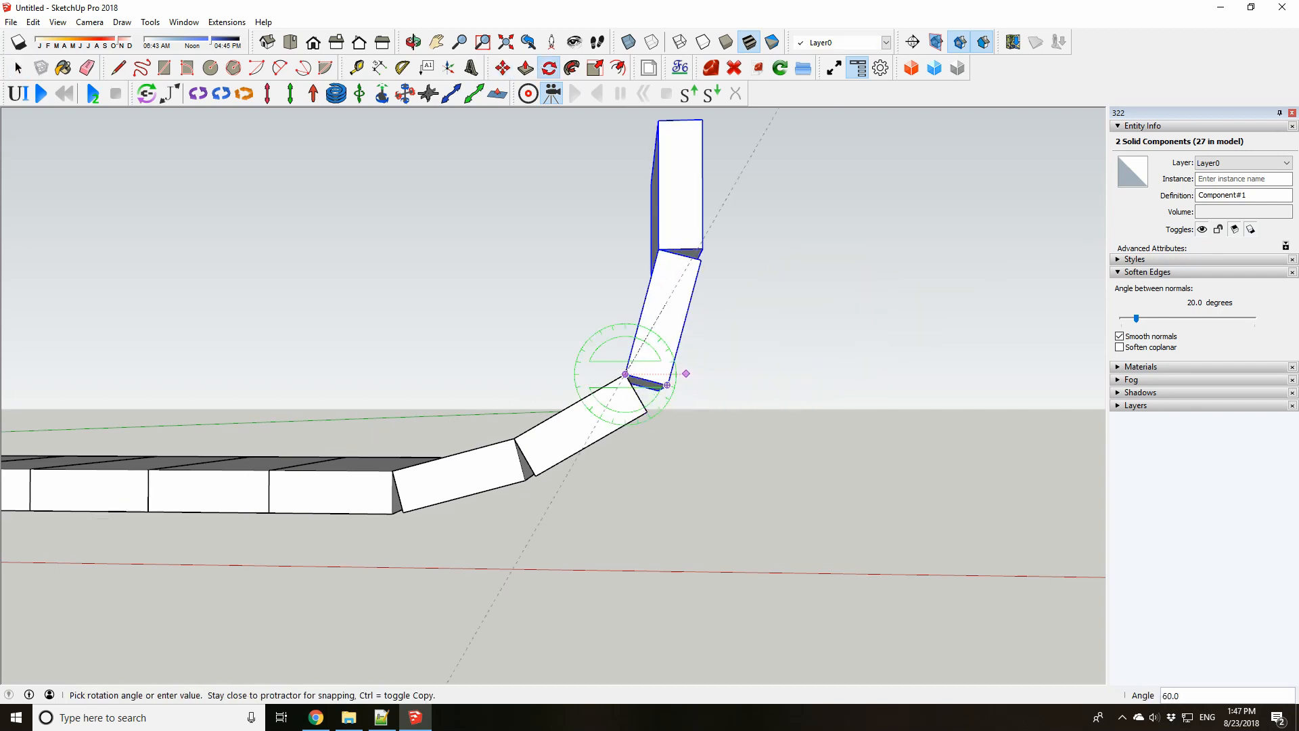
pyautogui.write('30')
pyautogui.press('Return')
pyautogui.press('space')
pyautogui.scroll(-1, 601, 428)
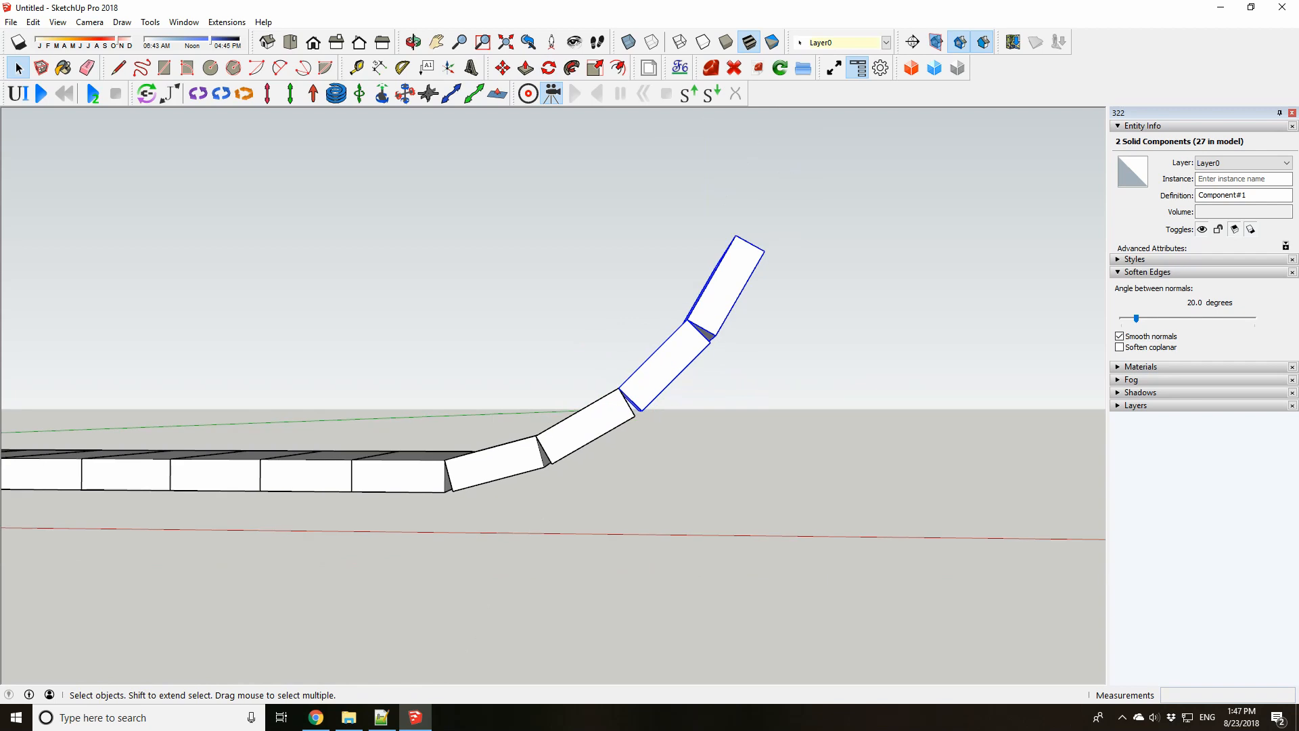
# Copy the four curved blocks to the upper end corner of the chain
pyautogui.scroll(-3, 509, 505)
pyautogui.press('m')
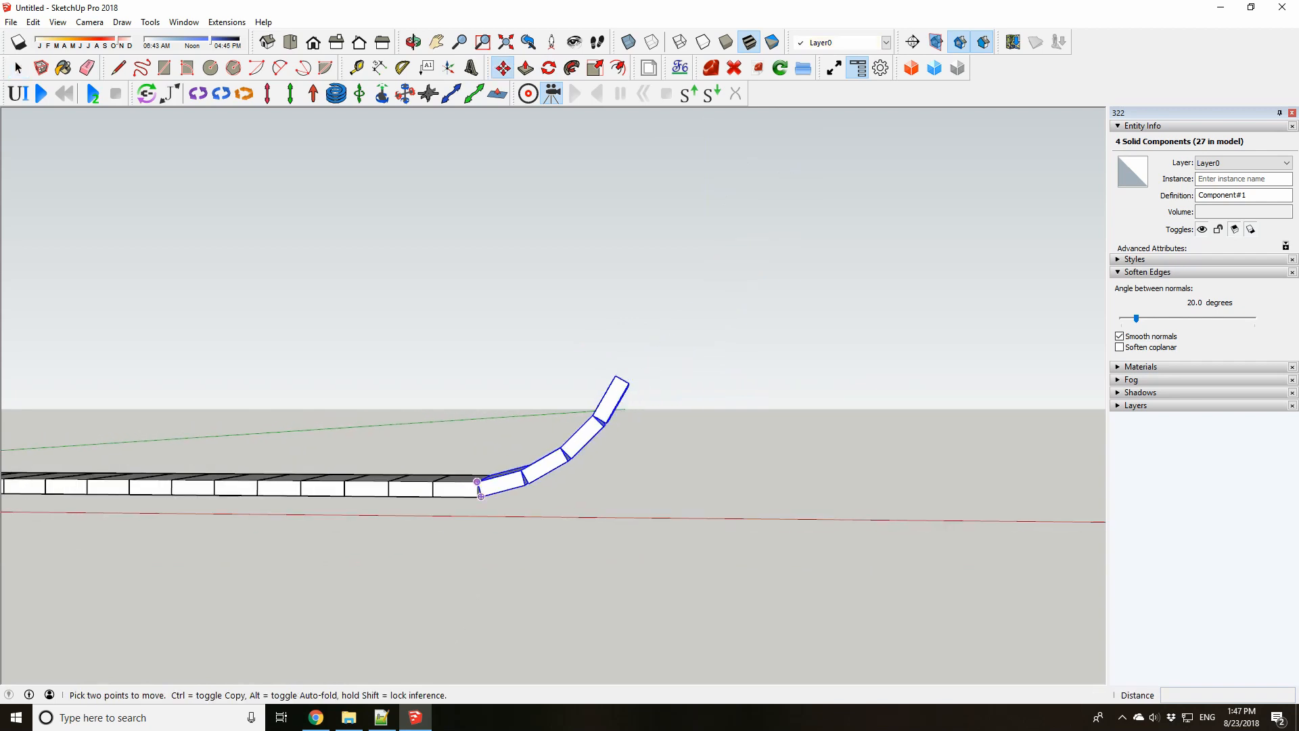
pyautogui.click(478, 485)
pyautogui.press('ctrl')
pyautogui.click(614, 376)
pyautogui.scroll(3, 606, 377)
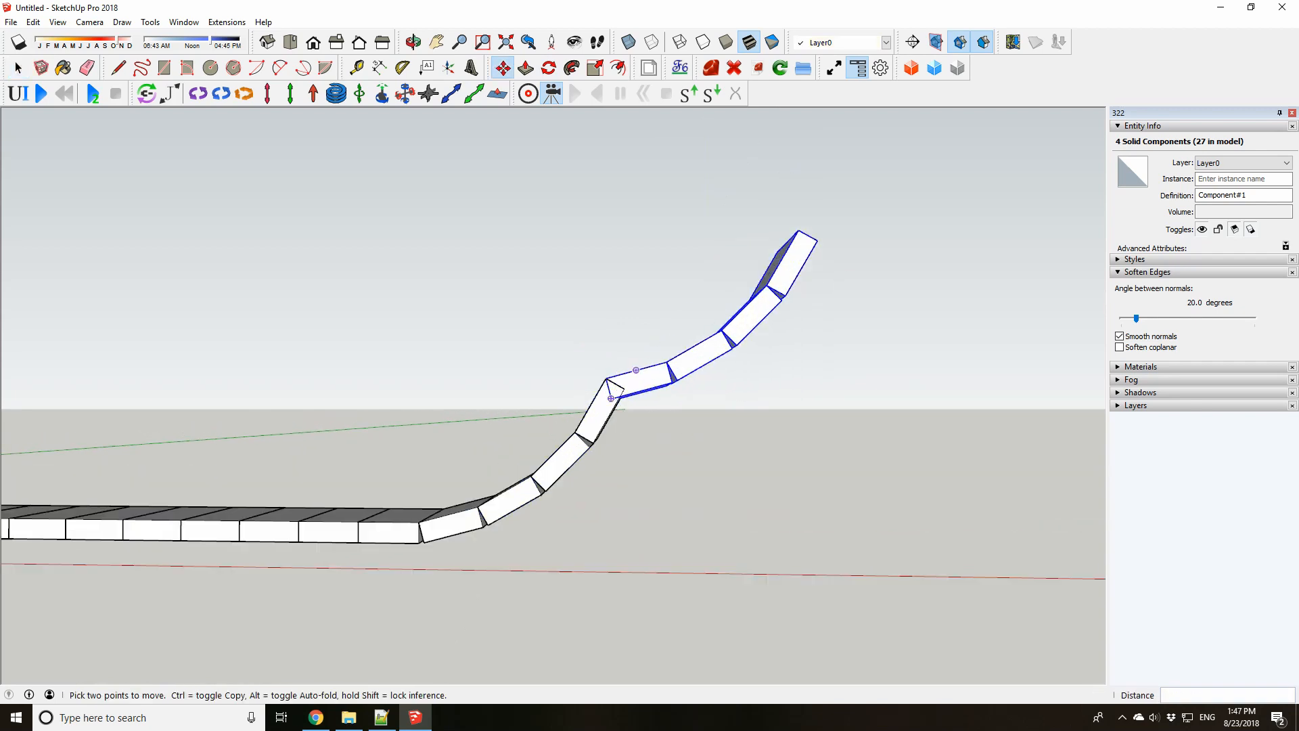
# Try rotating the four copied blocks upward about the joint corner in two 15-degree turns
pyautogui.press('q')
pyautogui.click(653, 363)
pyautogui.scroll(-2, 861, 360)
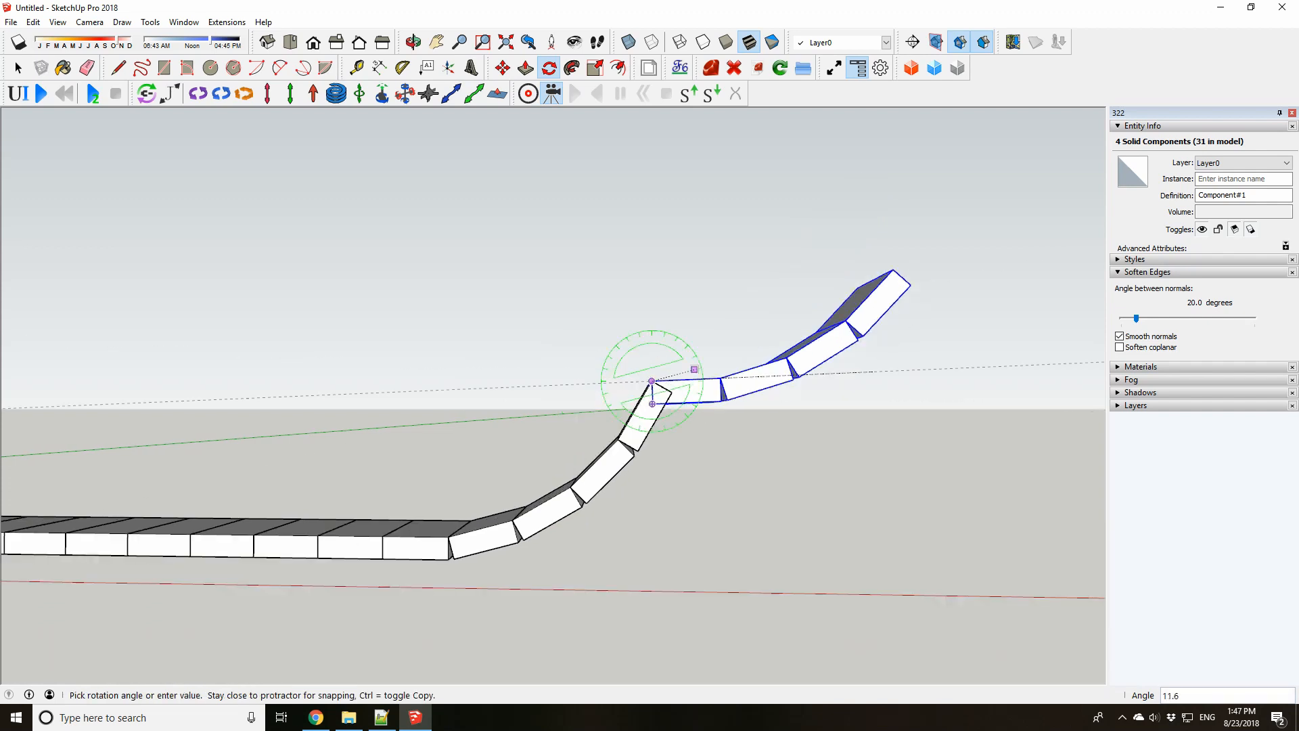
pyautogui.write('15')
pyautogui.press('Return')
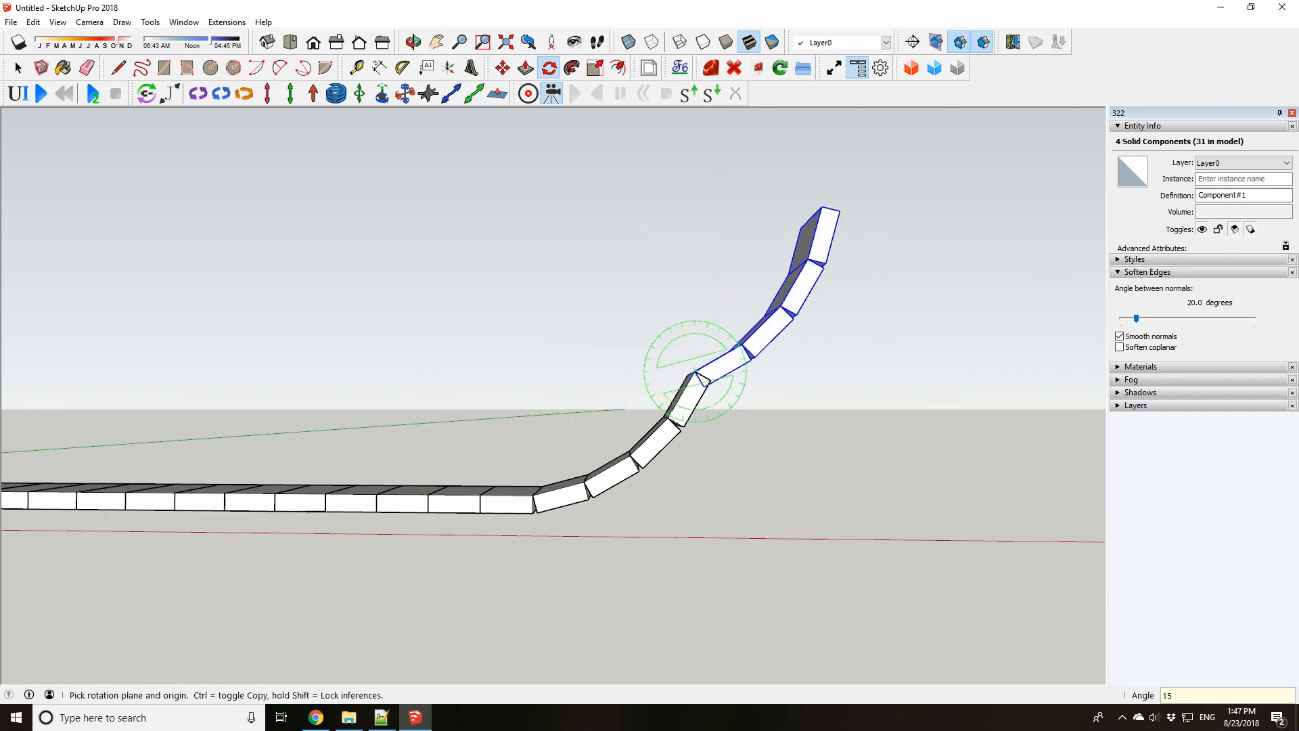
pyautogui.moveTo(695, 370); pyautogui.dragTo(750, 337)
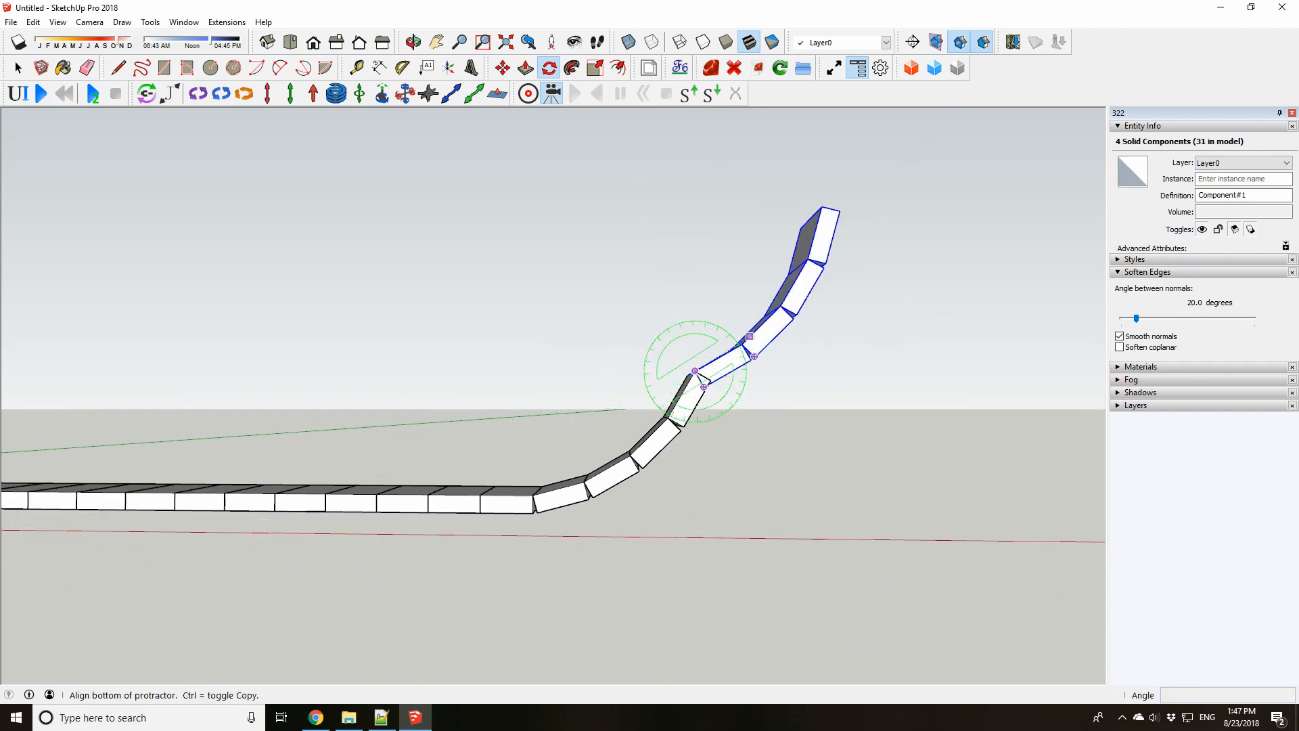
pyautogui.click(744, 342)
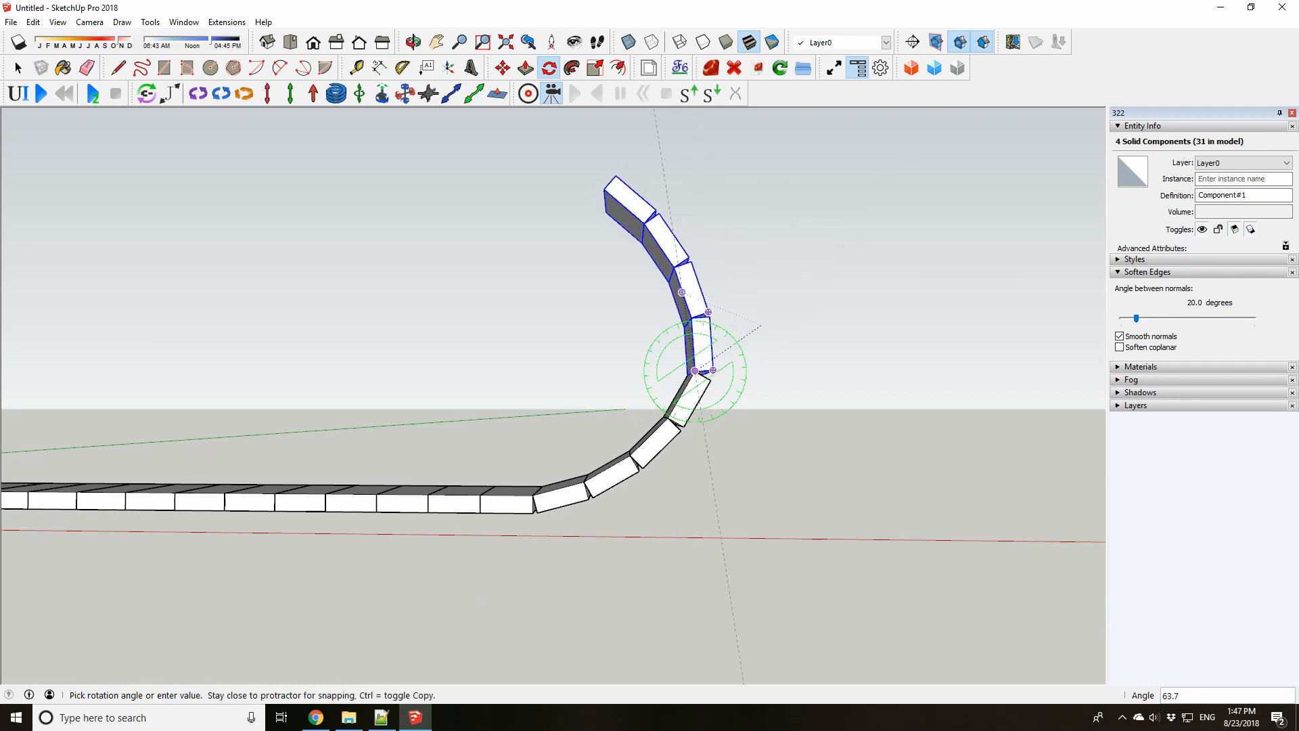
pyautogui.write('15')
pyautogui.press('Return')
pyautogui.press('space')
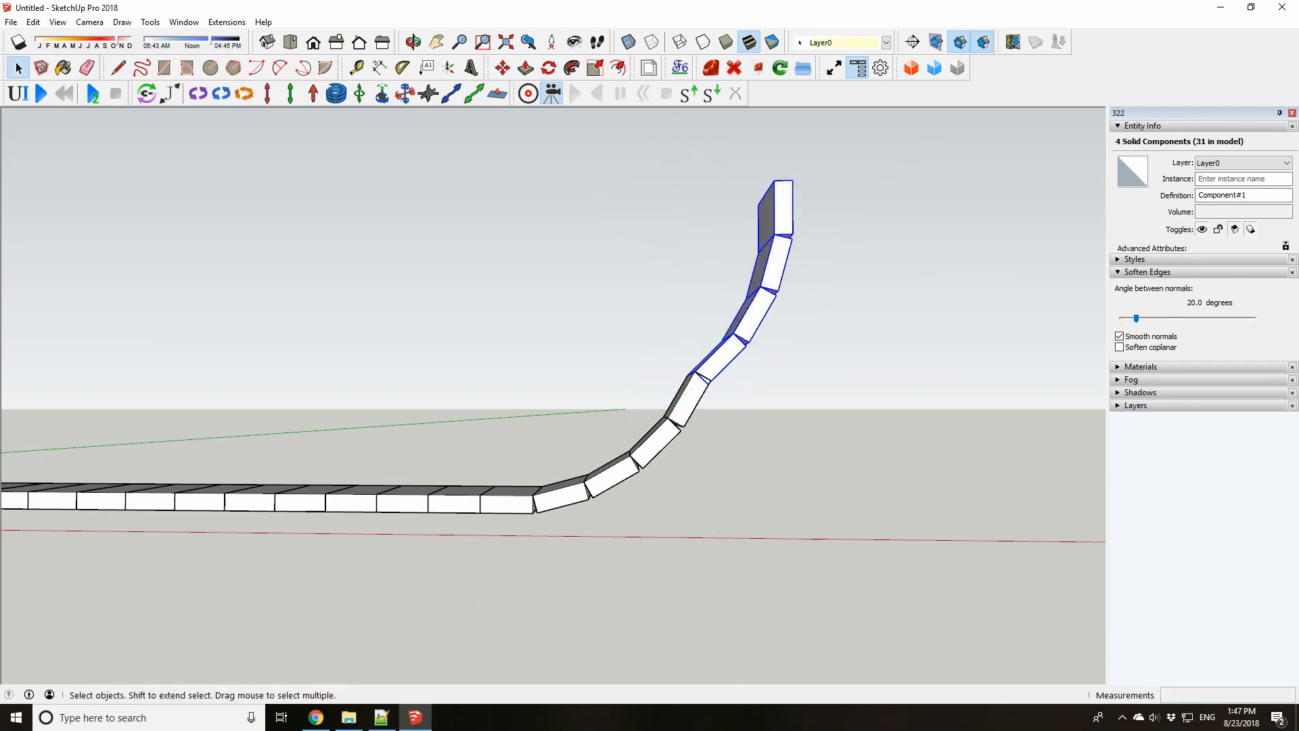
# Undo the 15-degree rotations and rotate the four copied blocks 30 degrees about the joint corner instead
pyautogui.scroll(3, 722, 379)
pyautogui.hotkey('ctrl', 'z')
pyautogui.press('q')
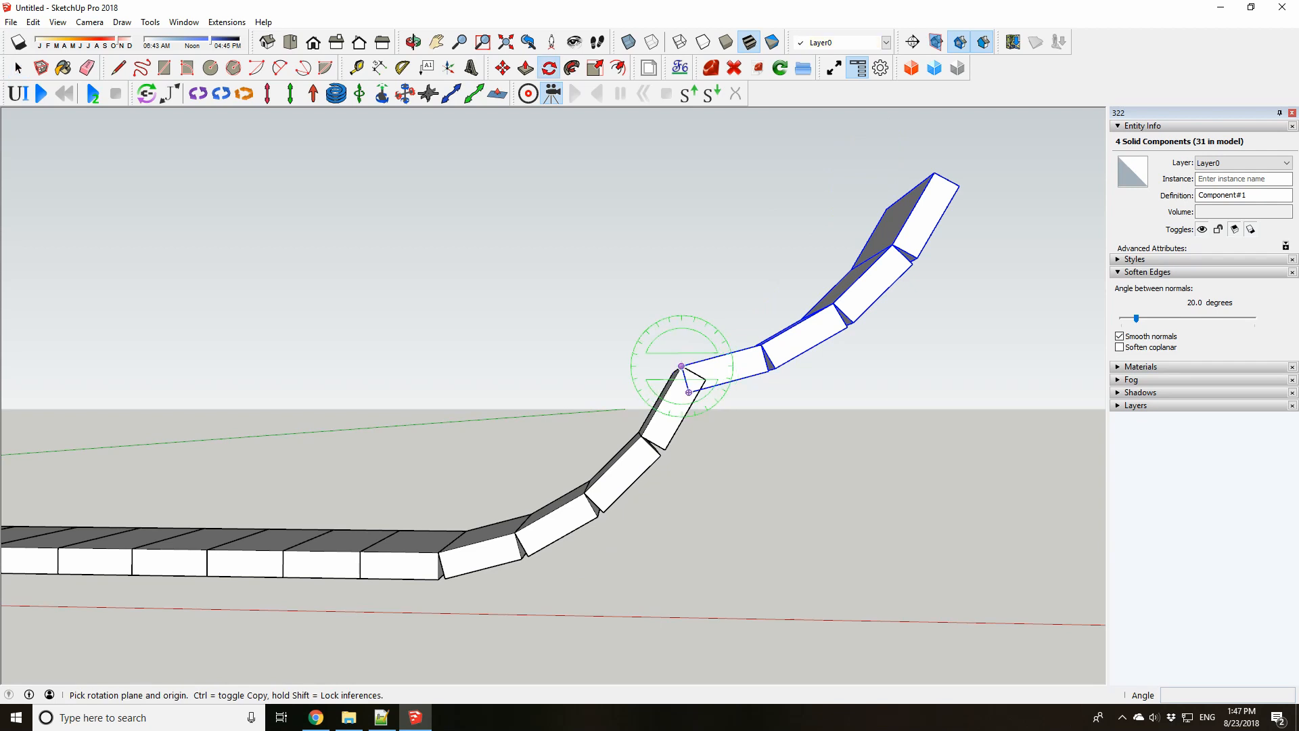
pyautogui.click(810, 332)
pyautogui.scroll(-2, 810, 332)
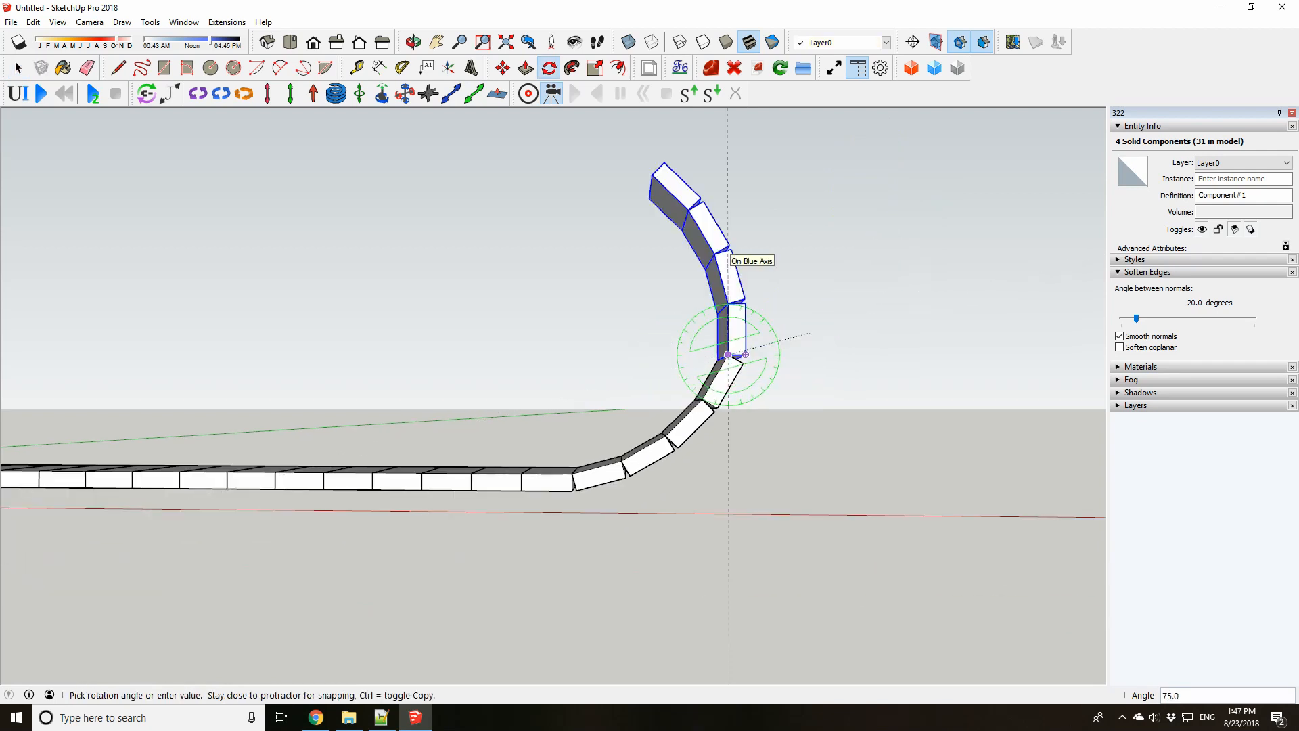
pyautogui.write('3')
pyautogui.press('Return')
pyautogui.scroll(2, 735, 379)
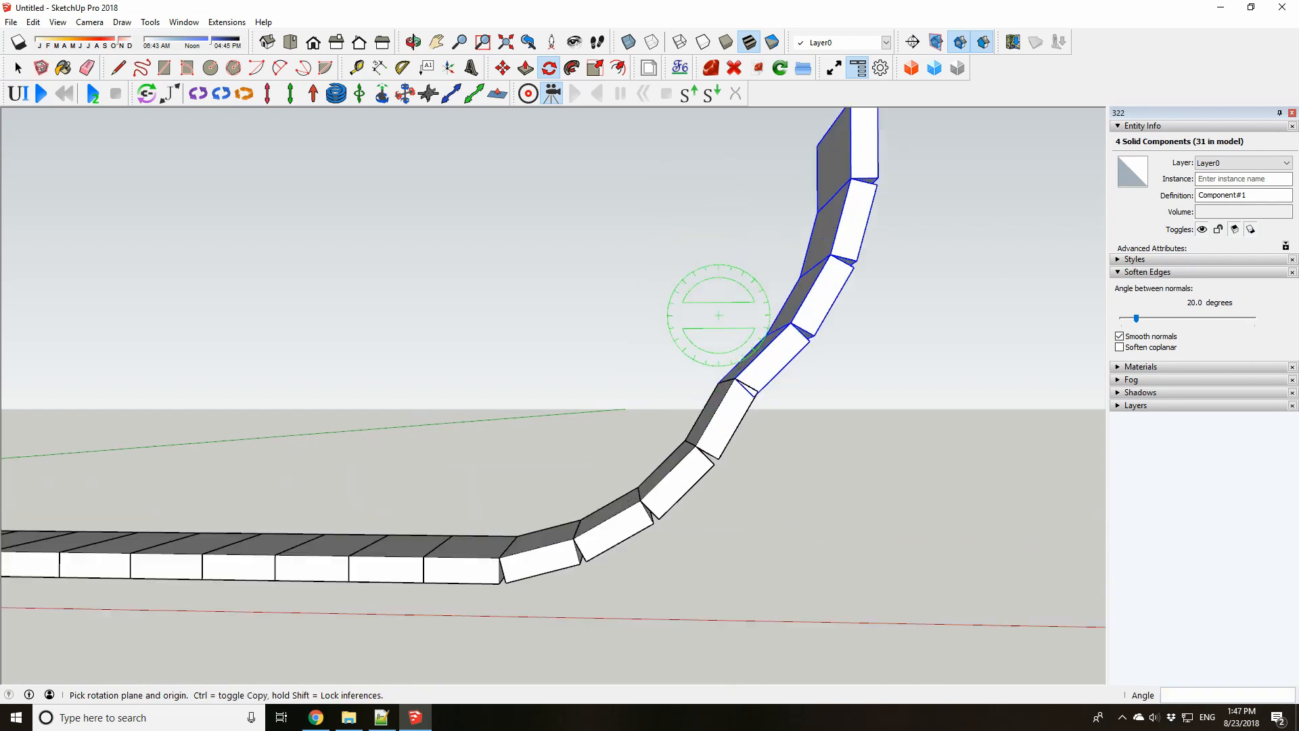
# Rotate the four copied blocks another 30 degrees about the same joint corner to continue the curve
pyautogui.click(735, 378)
pyautogui.click(830, 256)
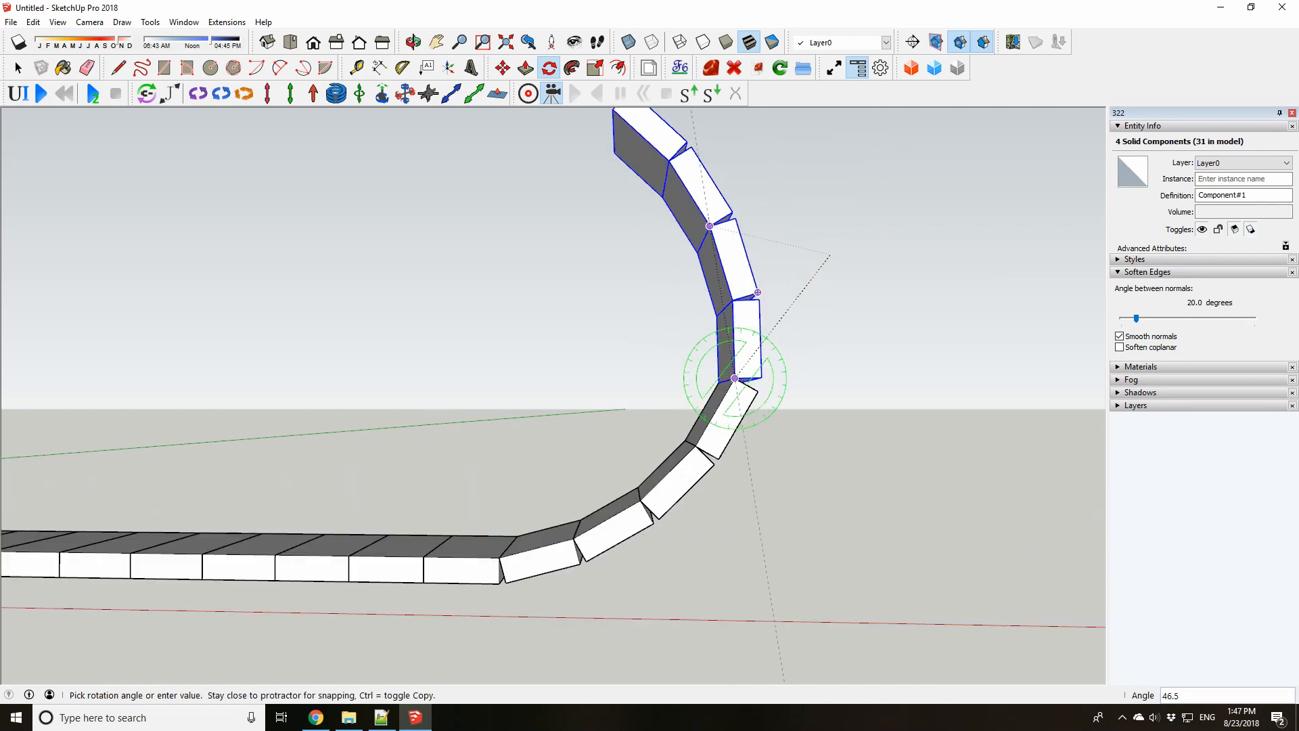
pyautogui.press('Return')
pyautogui.press('space')
pyautogui.scroll(-4, 684, 494)
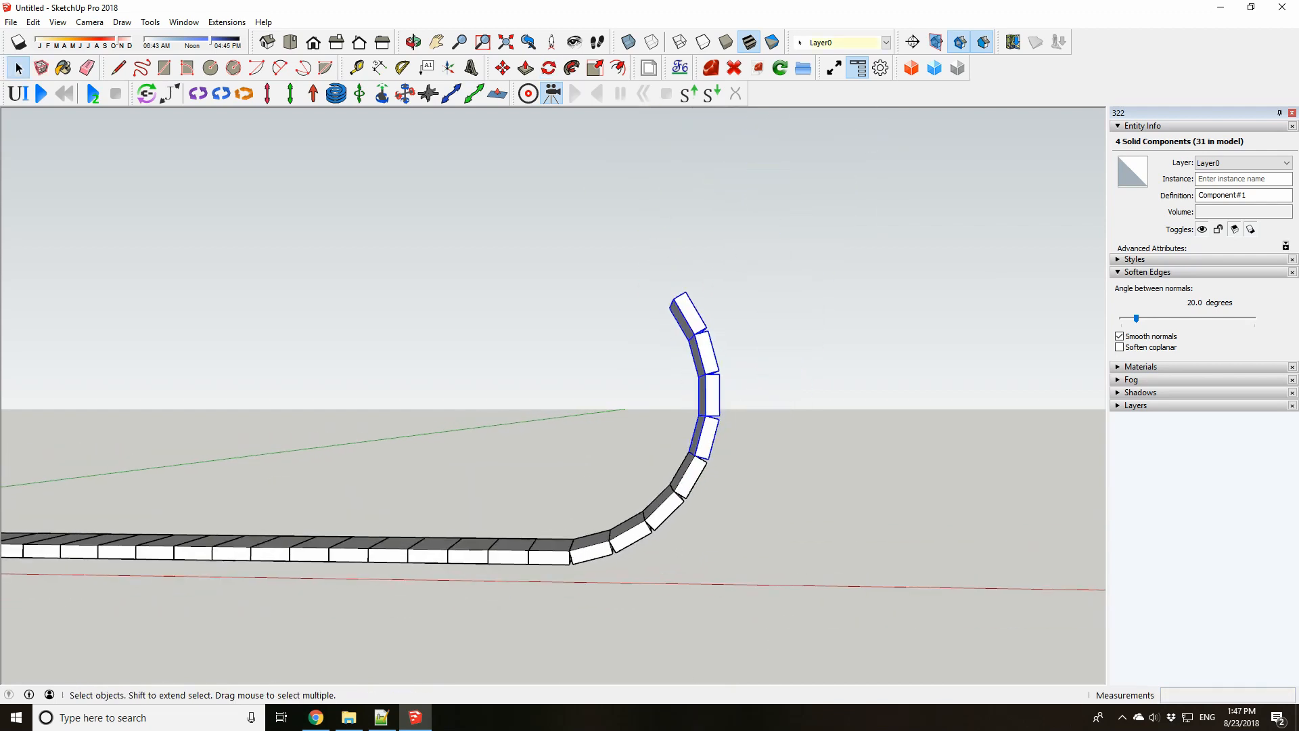
# Delete the four copied blocks at the upper end of the curve
pyautogui.moveTo(684, 494)
pyautogui.mouseDown(button='middle')
pyautogui.moveTo(690, 474)
pyautogui.moveTo(660, 467)
pyautogui.moveTo(680, 491)
pyautogui.moveTo(710, 461)
pyautogui.mouseUp(button='middle')
pyautogui.scroll(3, 705, 468)
pyautogui.press('Delete')
pyautogui.scroll(-3, 716, 511)
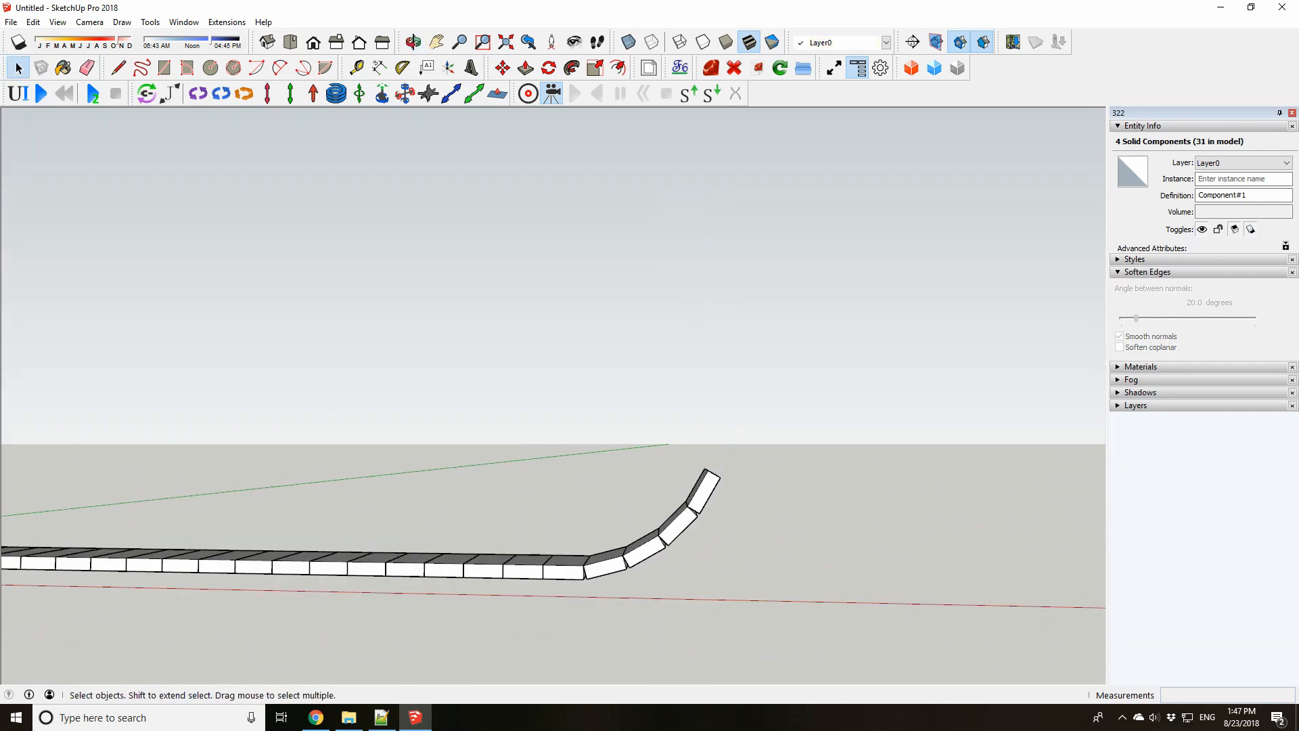
# Copy the four curved blocks together with the last flat block to the upper end corner of the chain
pyautogui.moveTo(781, 430); pyautogui.dragTo(500, 589)
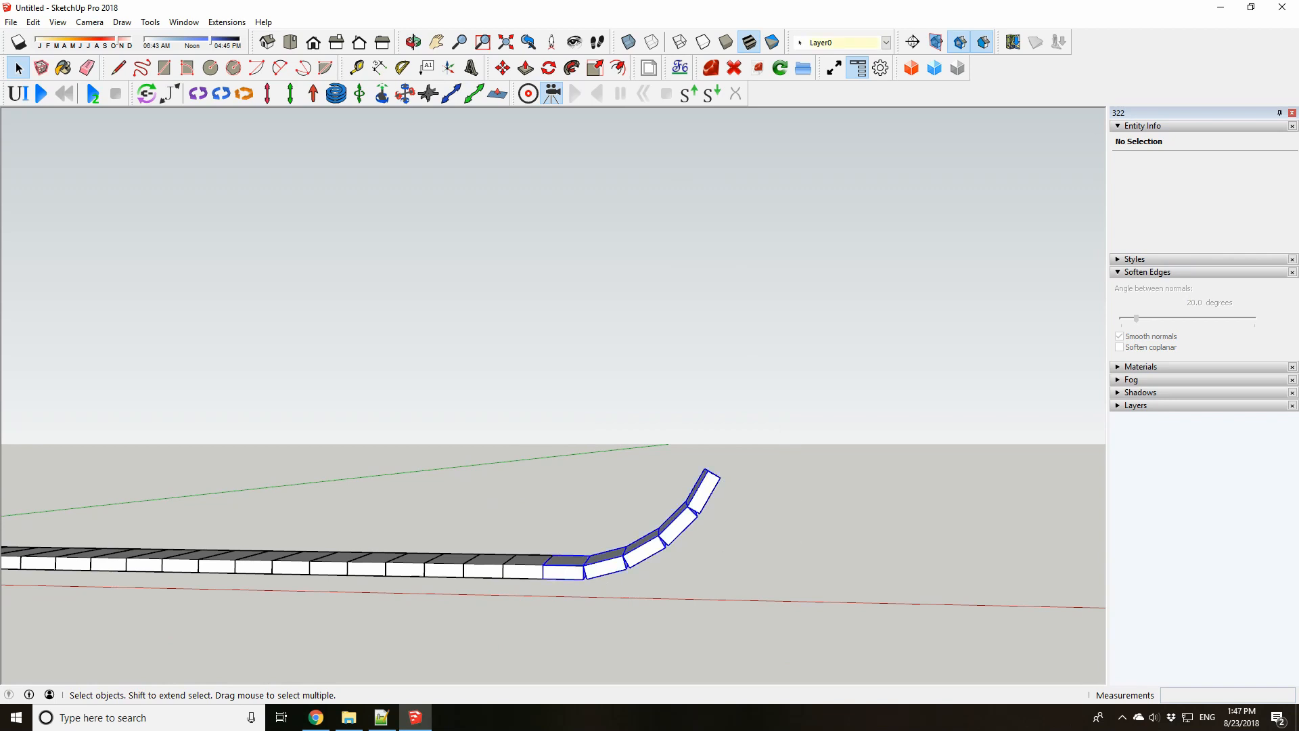
pyautogui.scroll(2, 558, 568)
pyautogui.press('m')
pyautogui.click(536, 563)
pyautogui.press('ctrl')
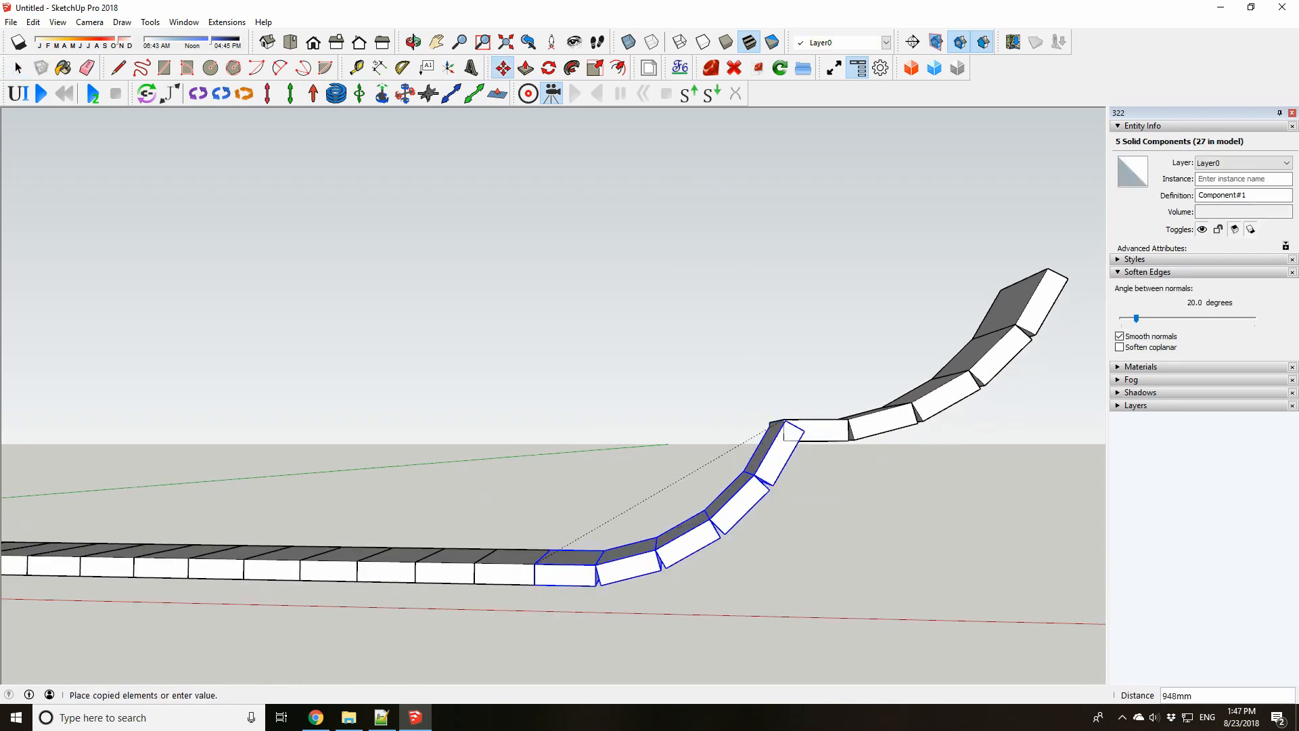
pyautogui.click(785, 420)
# Rotate the five copied blocks 60 degrees upward about the joint corner
pyautogui.press('q')
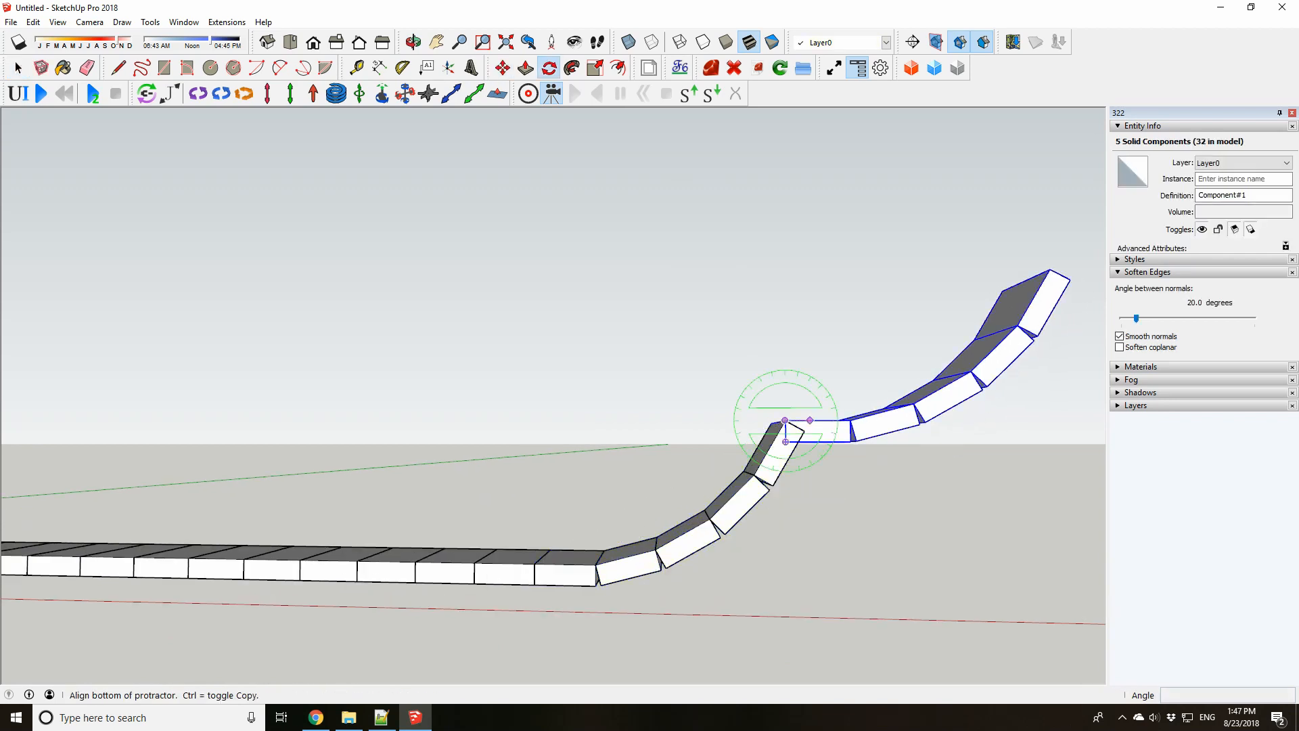
pyautogui.click(850, 421)
pyautogui.write('60')
pyautogui.press('Return')
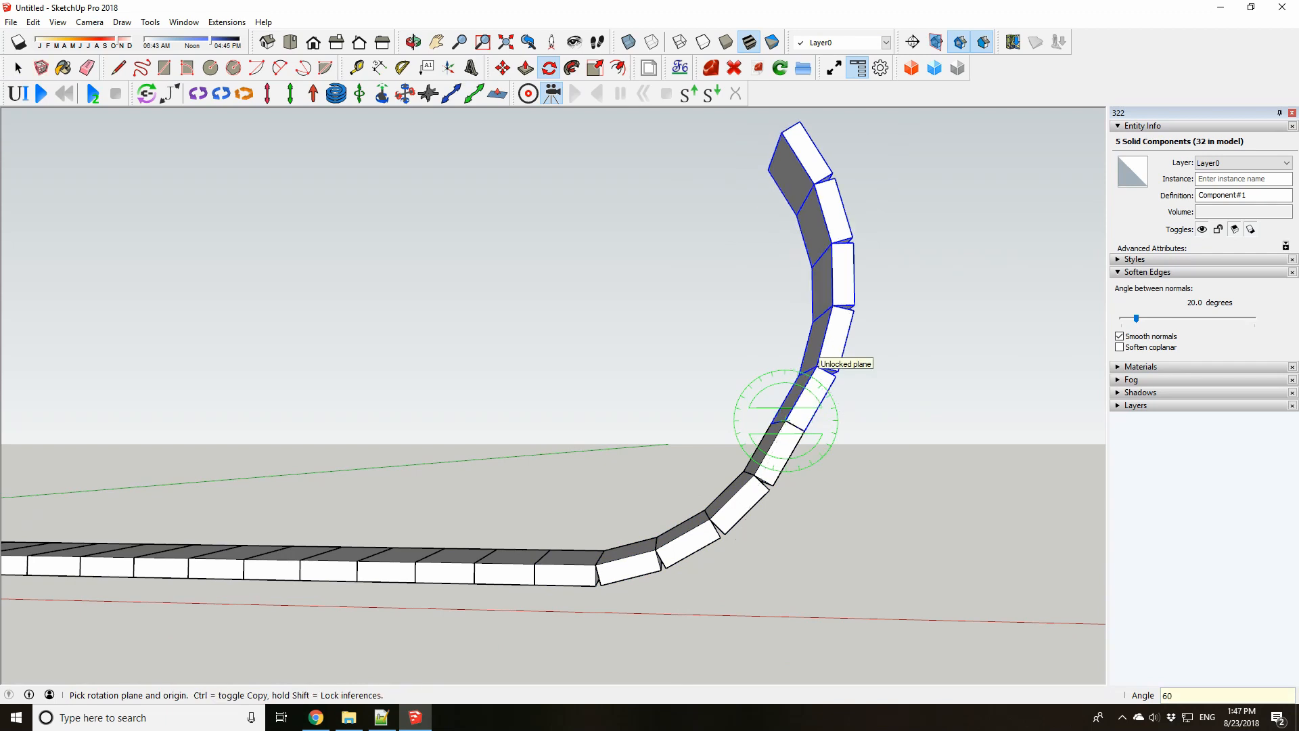
# Rotate the five copied blocks another 15 degrees about the joint corner to continue the curve
pyautogui.press('space')
pyautogui.scroll(-2, 724, 396)
pyautogui.scroll(2, 785, 406)
pyautogui.press('q')
pyautogui.click(754, 414)
pyautogui.click(781, 349)
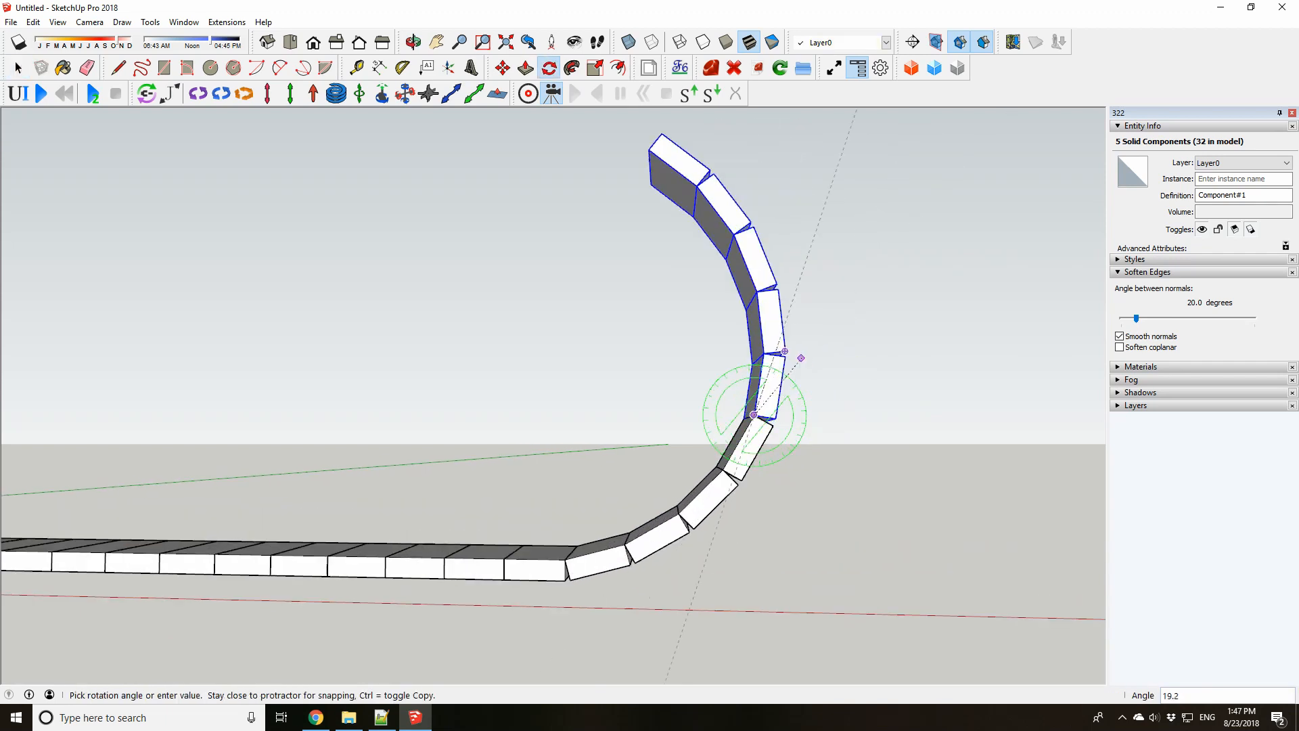
pyautogui.press('Return')
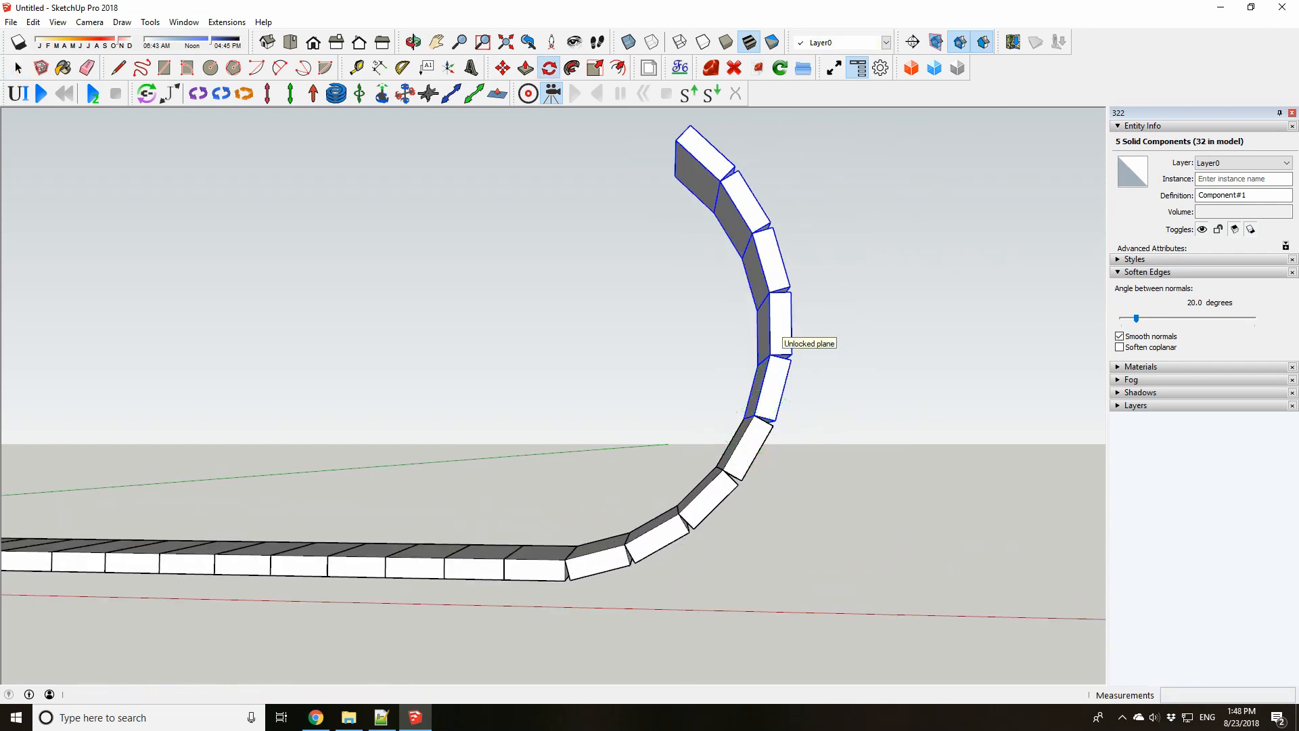
pyautogui.press('space')
# Copy the five upper curved blocks from their lower joint corner to the free end of the curve
pyautogui.scroll(-2, 659, 298)
pyautogui.moveTo(660, 298); pyautogui.dragTo(661, 328, button='middle')
pyautogui.press('m')
pyautogui.click(716, 374)
pyautogui.press('ctrl')
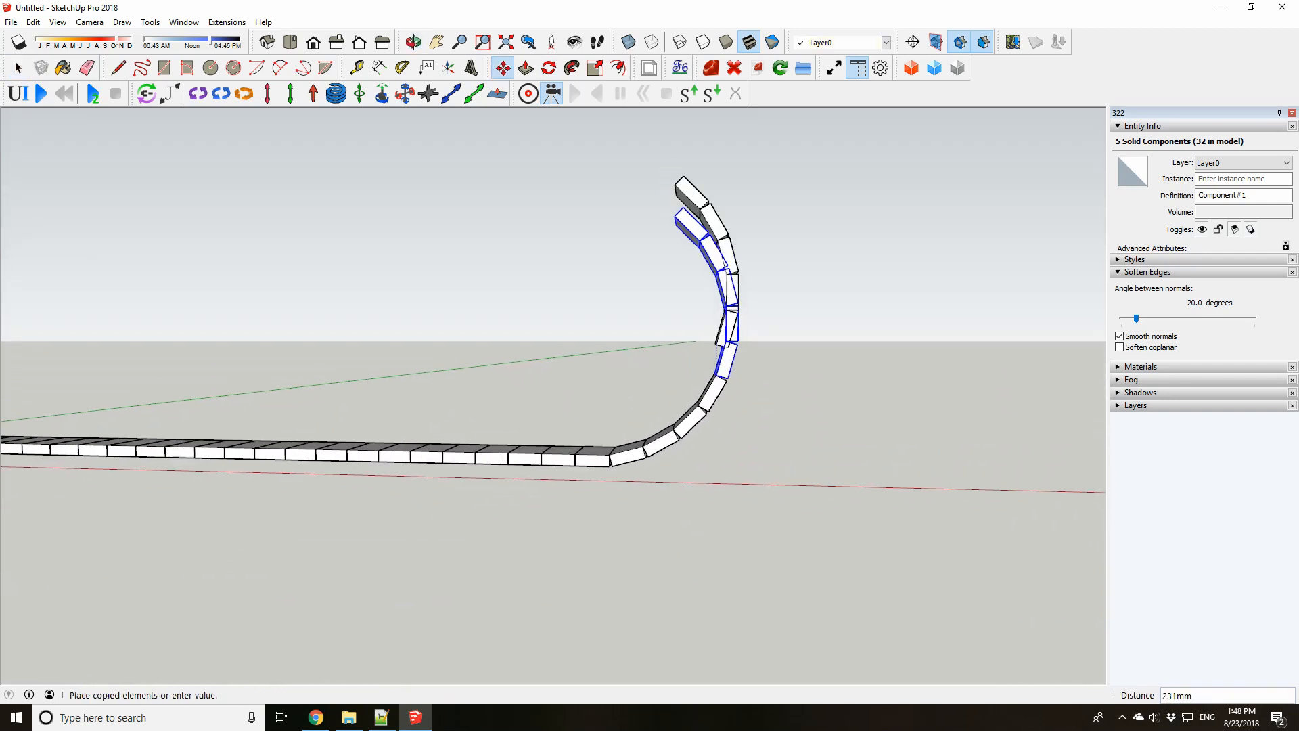
pyautogui.click(678, 215)
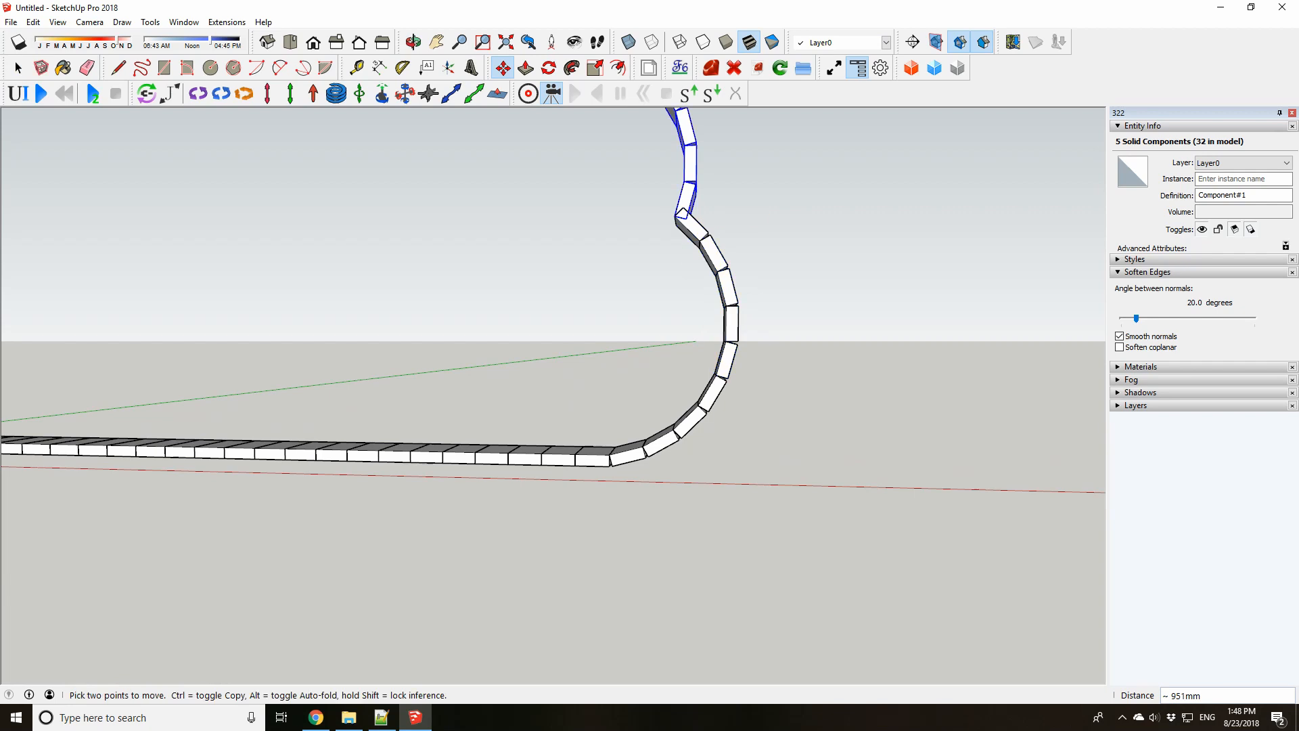
# Rotate the five copied blocks 75 degrees about the joint corner so the curve bends over at its upper end
pyautogui.scroll(5, 678, 215)
pyautogui.press('q')
pyautogui.click(646, 239)
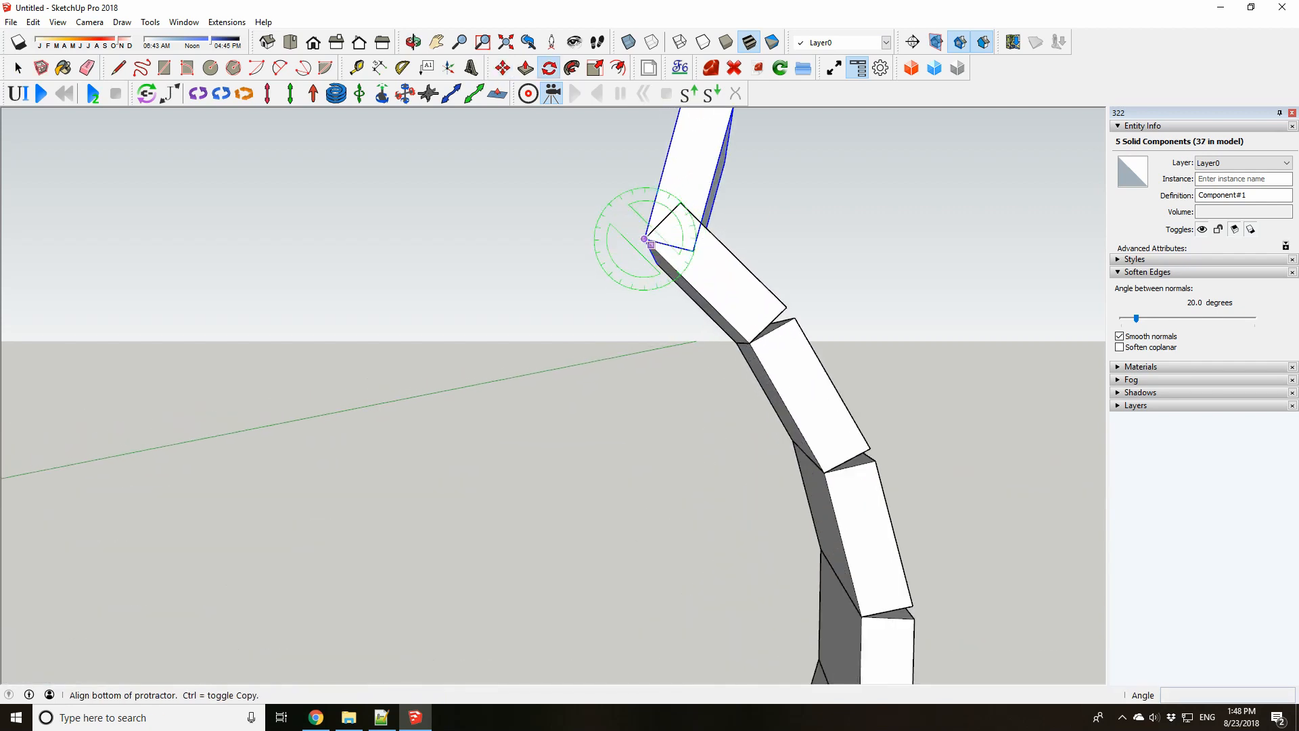
pyautogui.scroll(-6, 738, 271)
pyautogui.click(777, 268)
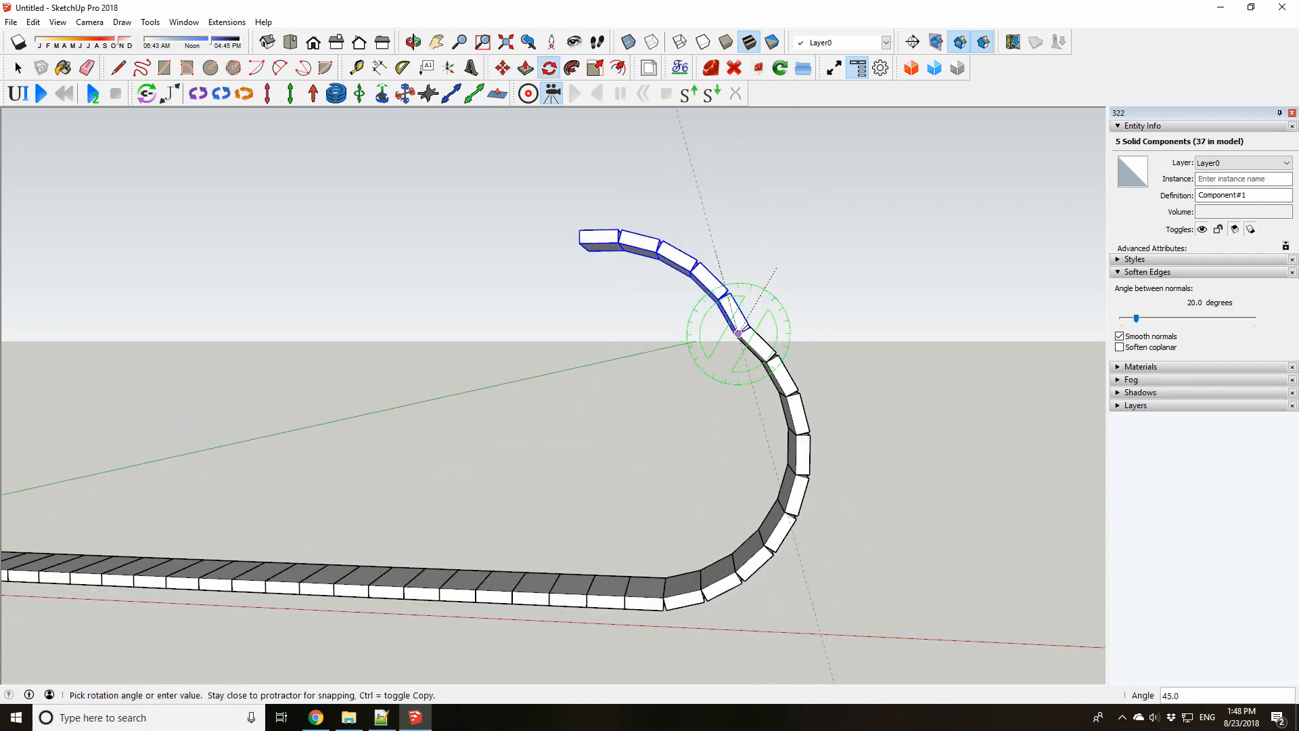
pyautogui.write('75')
pyautogui.press('Return')
pyautogui.moveTo(716, 238)
pyautogui.mouseDown(button='middle')
pyautogui.moveTo(702, 199)
pyautogui.moveTo(713, 237)
pyautogui.moveTo(715, 196)
pyautogui.moveTo(717, 224)
pyautogui.mouseUp(button='middle')
pyautogui.click(701, 198)
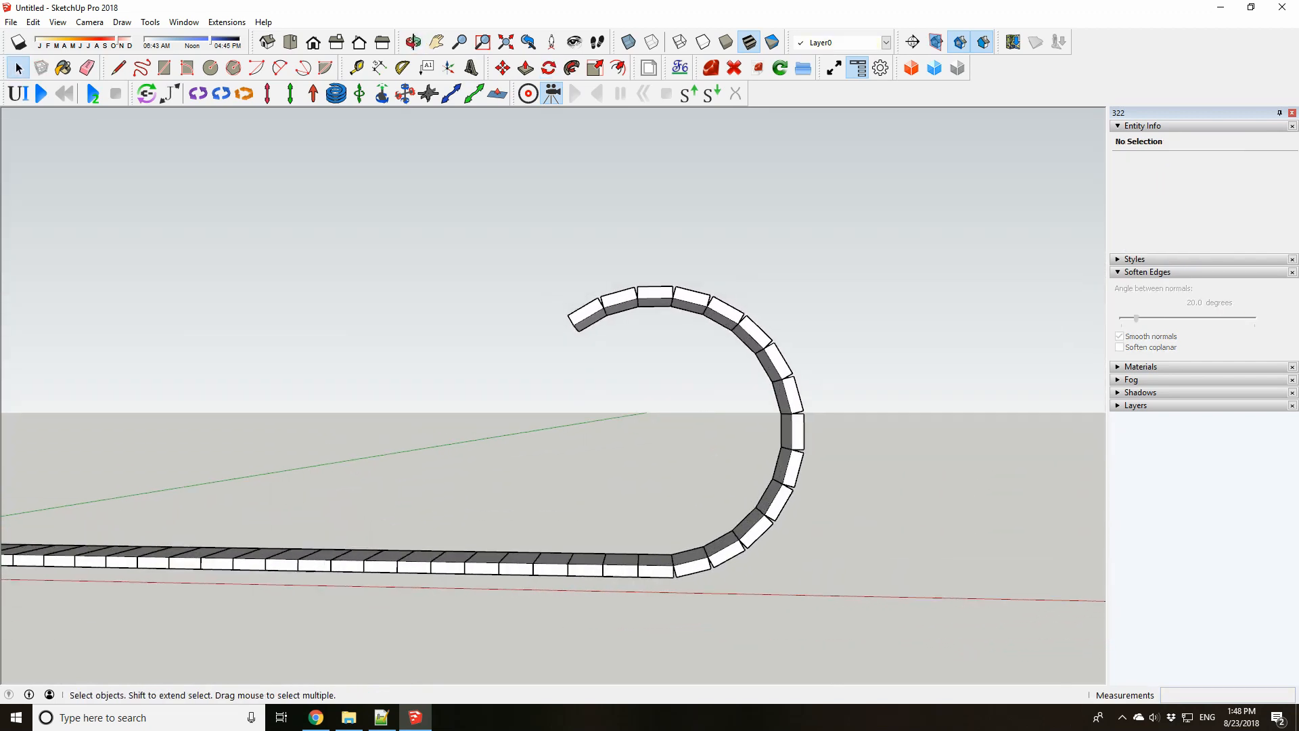
pyautogui.moveTo(483, 342); pyautogui.dragTo(483, 342)
pyautogui.press('Delete')
pyautogui.scroll(1, 703, 309)
pyautogui.moveTo(704, 298); pyautogui.dragTo(704, 309, button='middle')
pyautogui.scroll(2, 704, 310)
pyautogui.hotkey('ctrl', 'z')
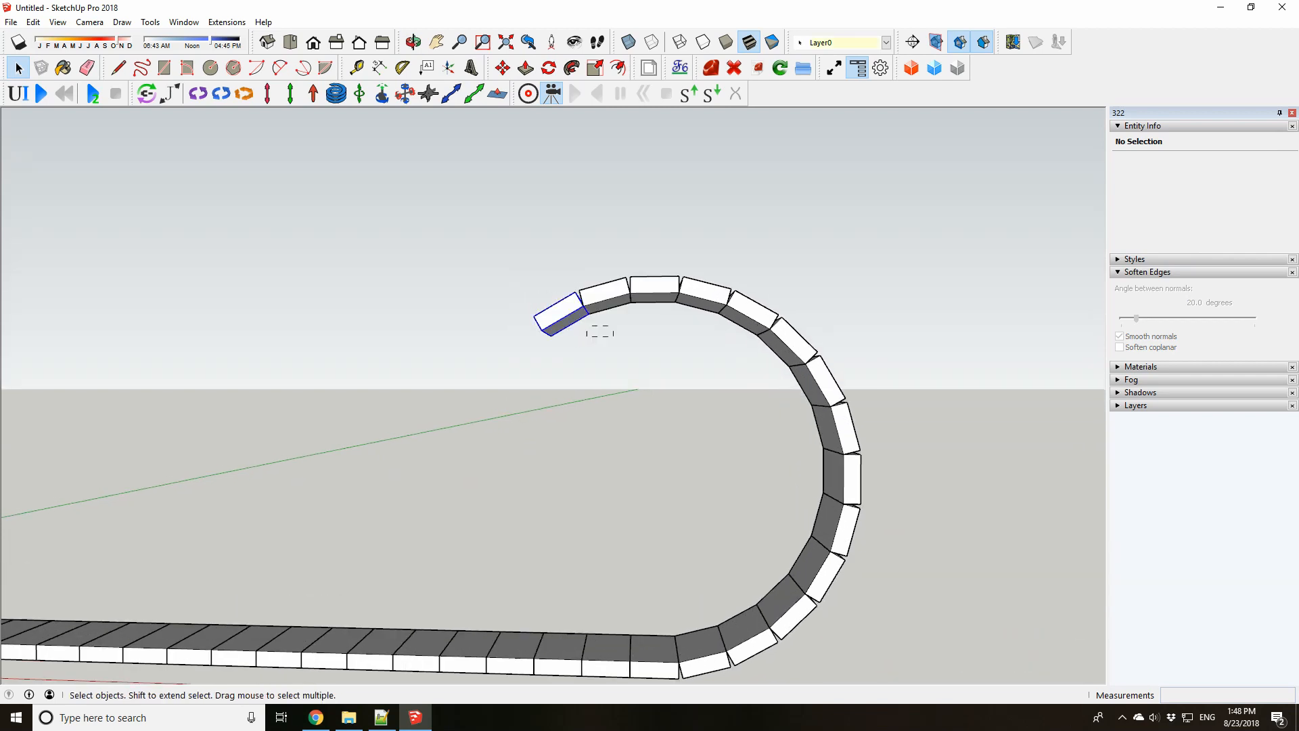
# Delete the two downward-sloping blocks beyond the horizontal block at the curve's free end
pyautogui.moveTo(586, 326); pyautogui.dragTo(568, 297)
pyautogui.press('Delete')
pyautogui.scroll(-2, 704, 325)
pyautogui.moveTo(704, 325); pyautogui.dragTo(751, 399, button='middle')
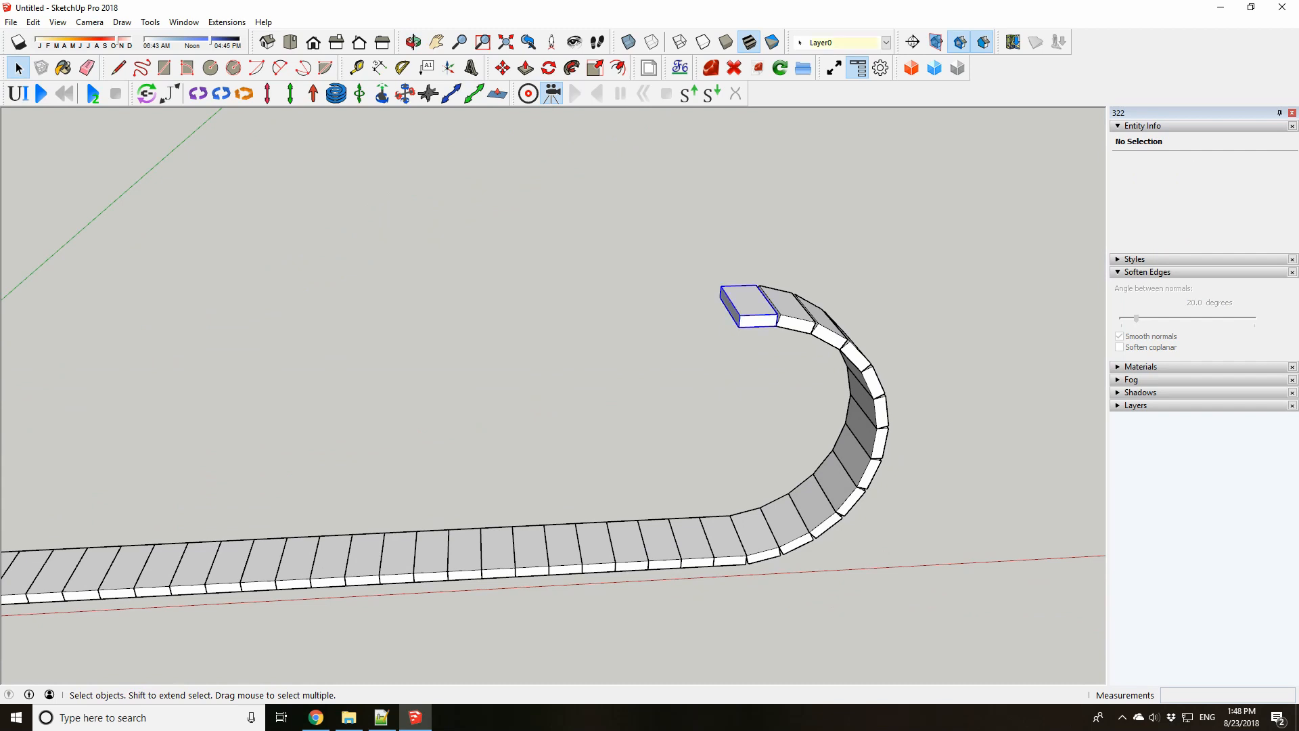
pyautogui.doubleClick(749, 304)
pyautogui.moveTo(748, 311); pyautogui.dragTo(749, 247, button='middle')
pyautogui.press('Escape')
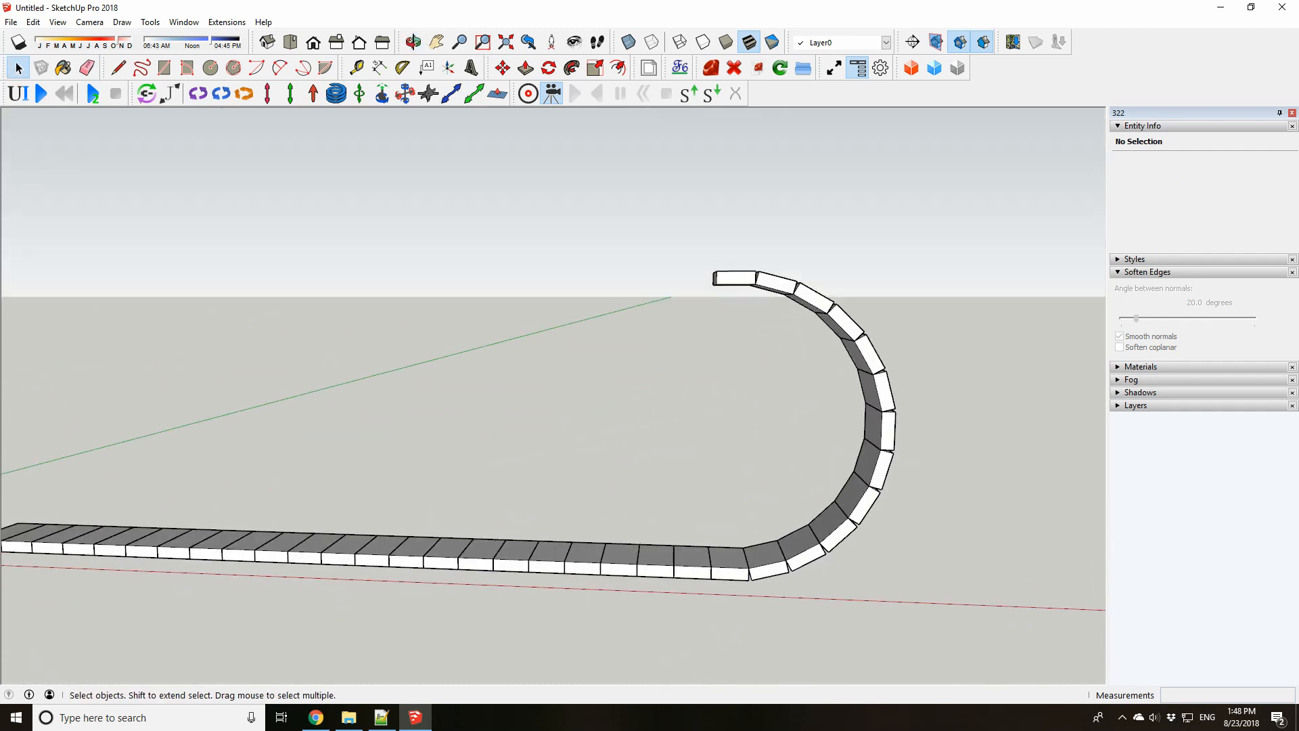
pyautogui.moveTo(748, 406); pyautogui.dragTo(778, 440, button='middle')
pyautogui.scroll(-2, 845, 474)
pyautogui.scroll(1, 778, 474)
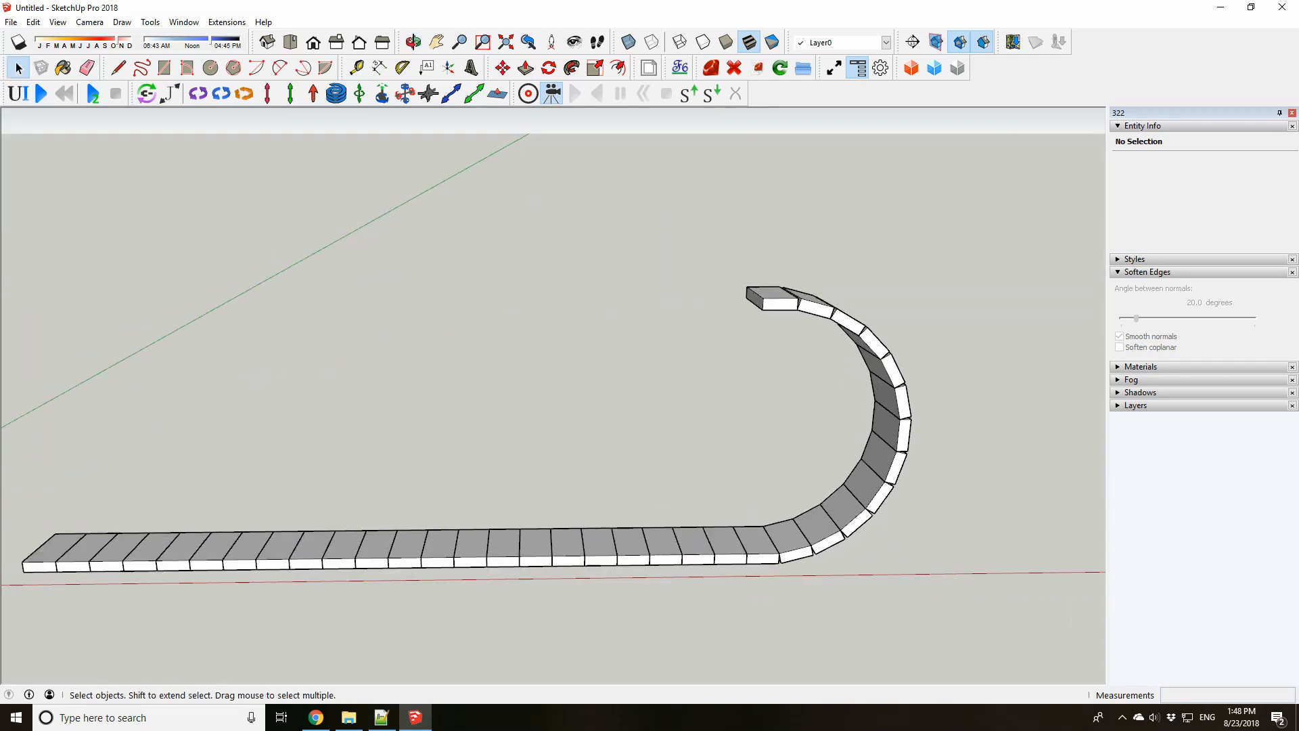
# Copy the horizontal end block one block length away from the curve to start the upper straight row
pyautogui.moveTo(779, 301); pyautogui.dragTo(762, 366, button='middle')
pyautogui.scroll(3, 779, 371)
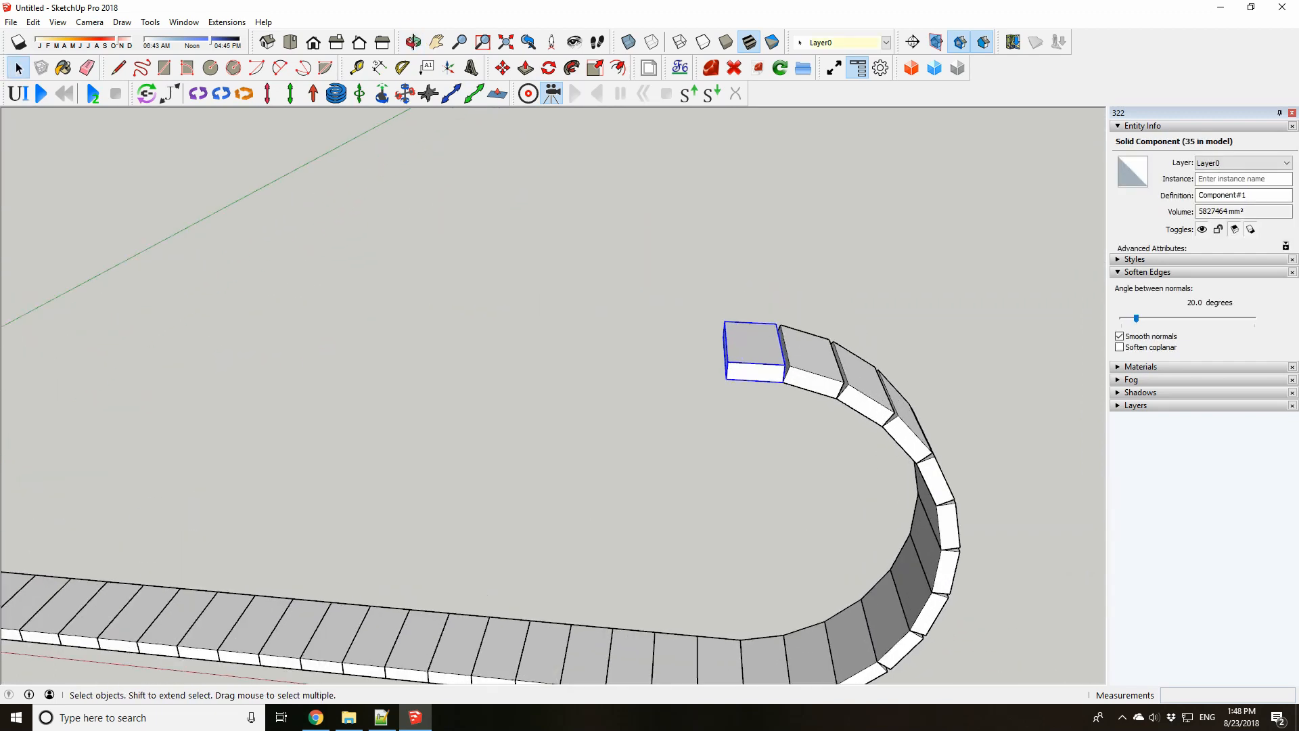
pyautogui.press('m')
pyautogui.press('ctrl')
pyautogui.click(783, 382)
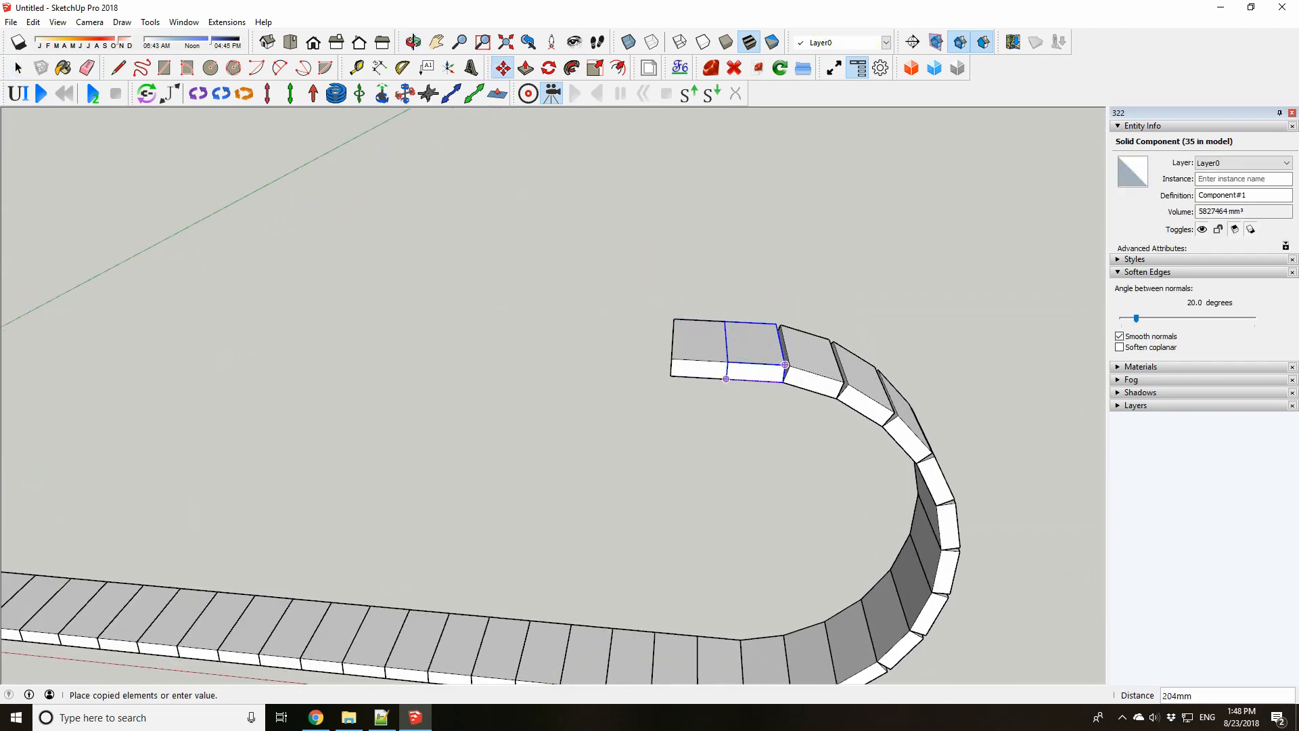
pyautogui.scroll(-3, 805, 365)
pyautogui.moveTo(805, 366); pyautogui.dragTo(704, 342, button='middle')
pyautogui.scroll(1, 797, 335)
pyautogui.click(757, 334)
pyautogui.press('space')
pyautogui.scroll(-3, 771, 392)
pyautogui.scroll(2, 744, 378)
pyautogui.scroll(-1, 826, 373)
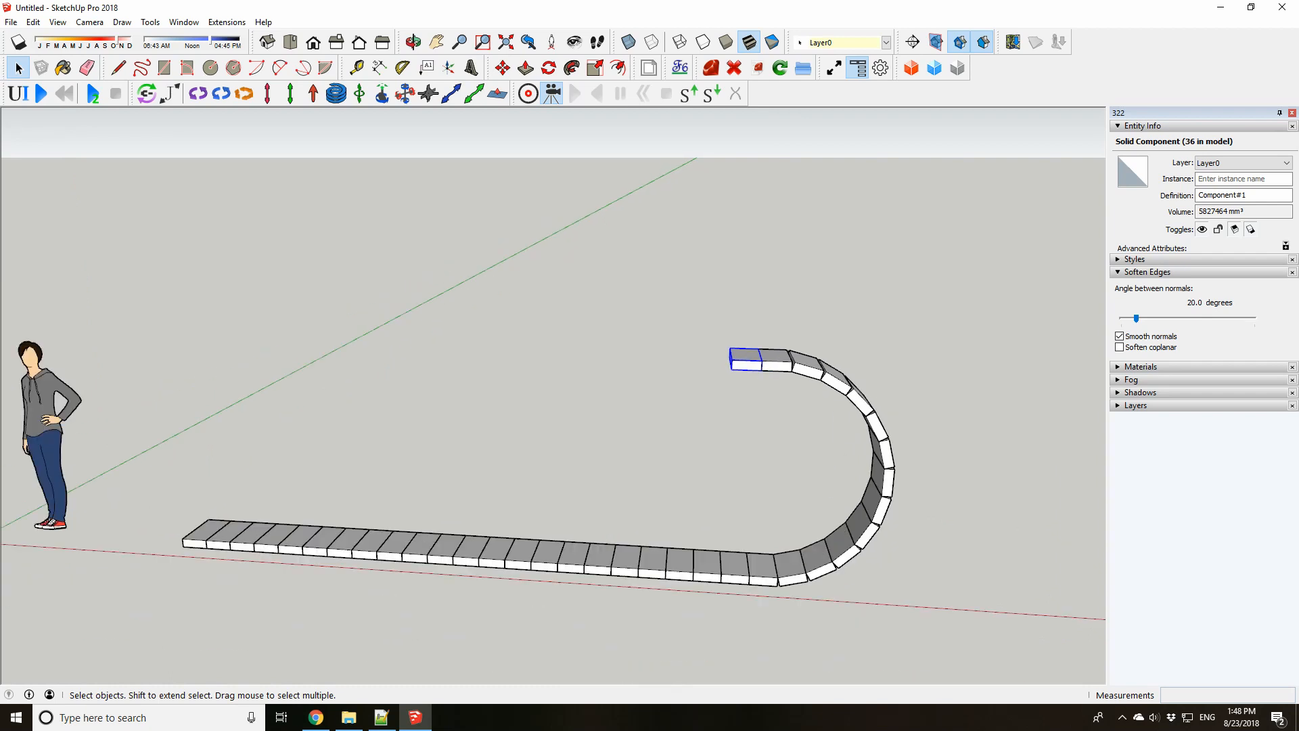
pyautogui.scroll(2, 660, 548)
pyautogui.moveTo(599, 619); pyautogui.dragTo(600, 619)
pyautogui.press('m')
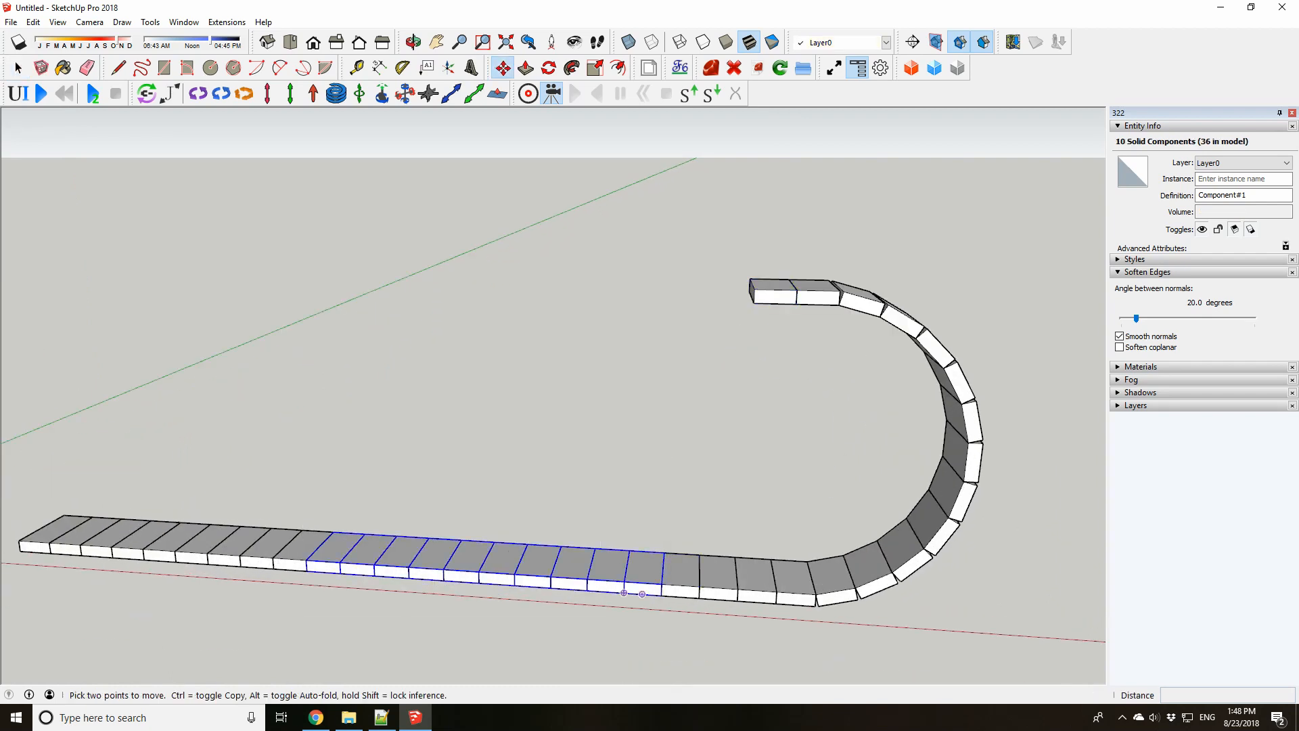
pyautogui.click(662, 595)
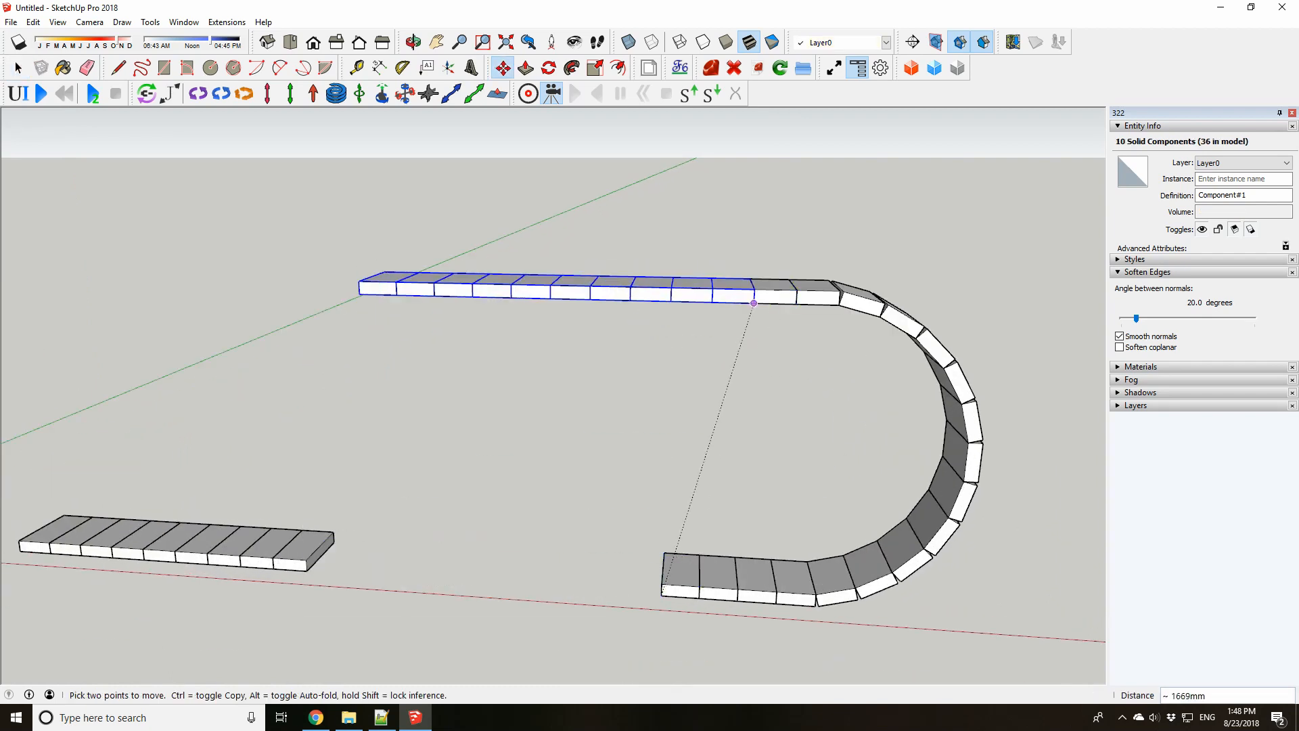
pyautogui.press('ctrl')
pyautogui.press('space')
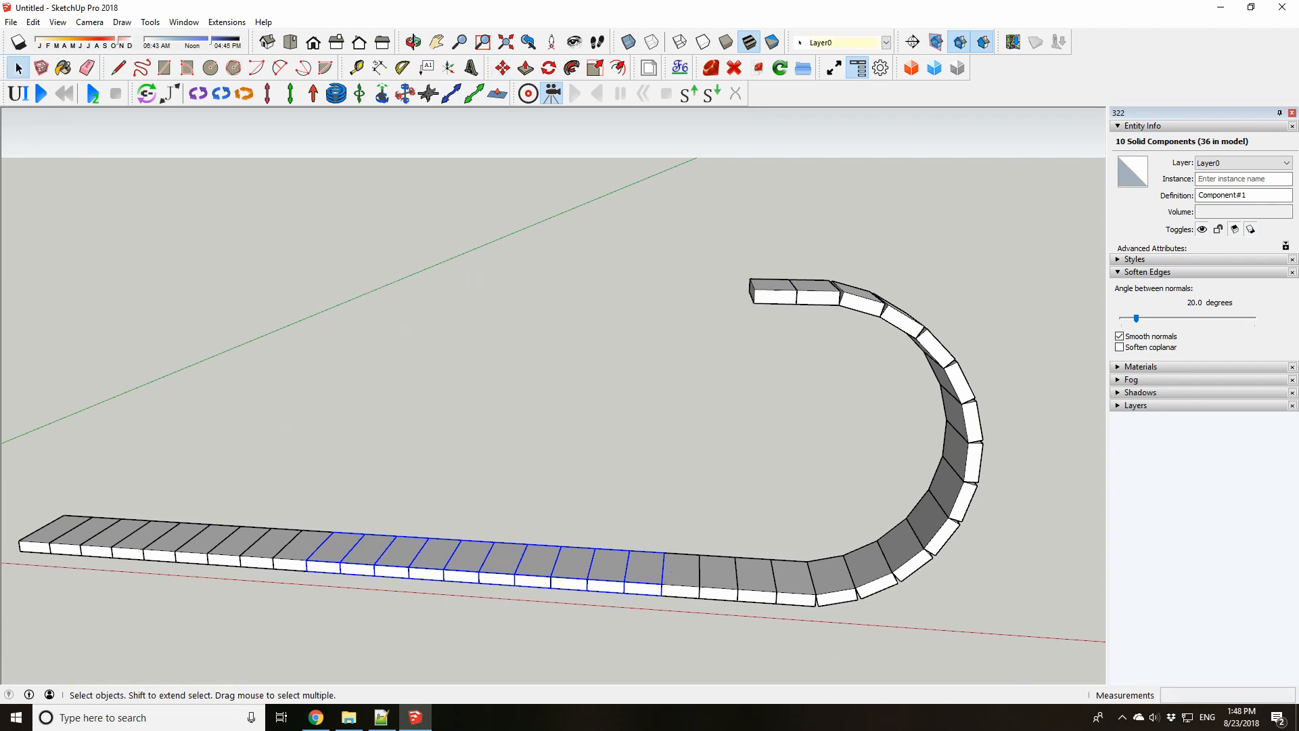
# Open a bottom-row block for editing and select all its geometry to examine its local axes
pyautogui.doubleClick(643, 571)
pyautogui.hotkey('ctrl', 'a')
pyautogui.scroll(5, 633, 582)
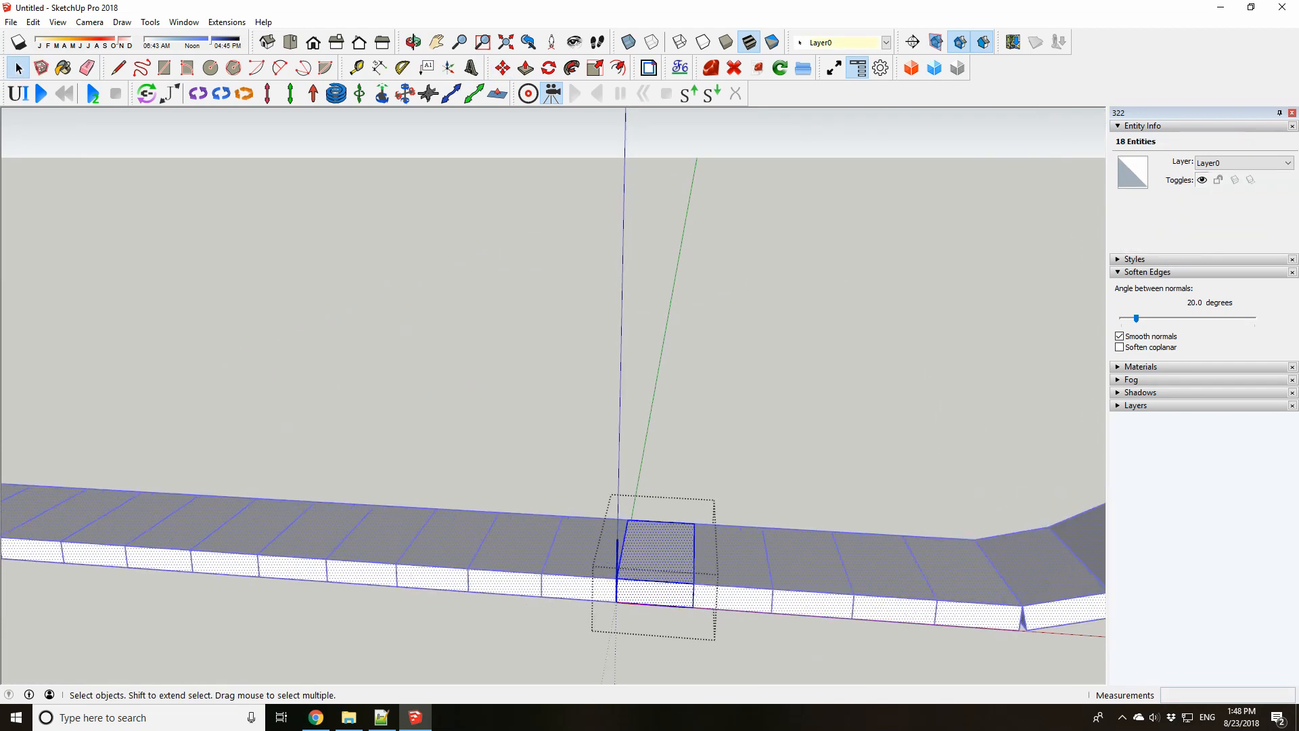
pyautogui.moveTo(632, 582); pyautogui.dragTo(602, 515, button='middle')
pyautogui.scroll(-5, 600, 518)
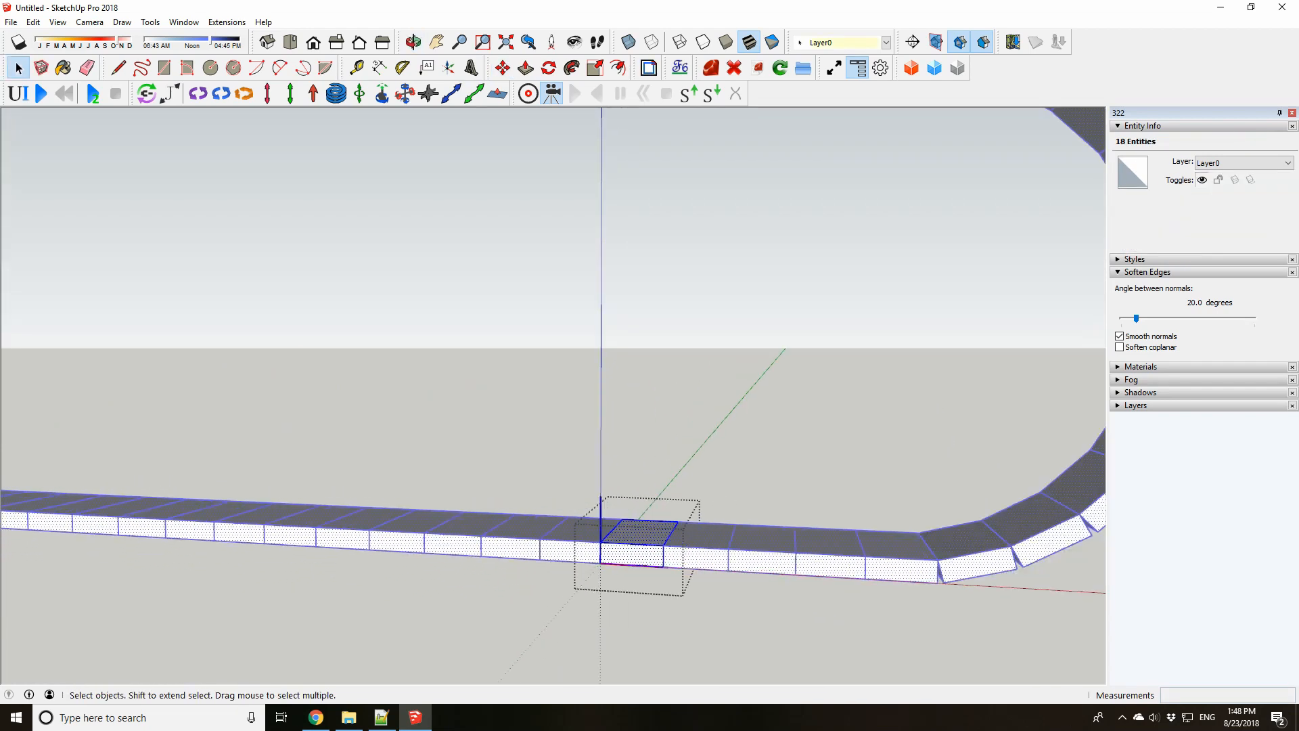
pyautogui.scroll(2, 722, 286)
pyautogui.click(722, 287)
pyautogui.moveTo(722, 287); pyautogui.dragTo(595, 315, button='middle')
# Examine the local axes of the block at the upper free end and compare them with a bottom-row block
pyautogui.doubleClick(680, 365)
pyautogui.scroll(-3, 561, 329)
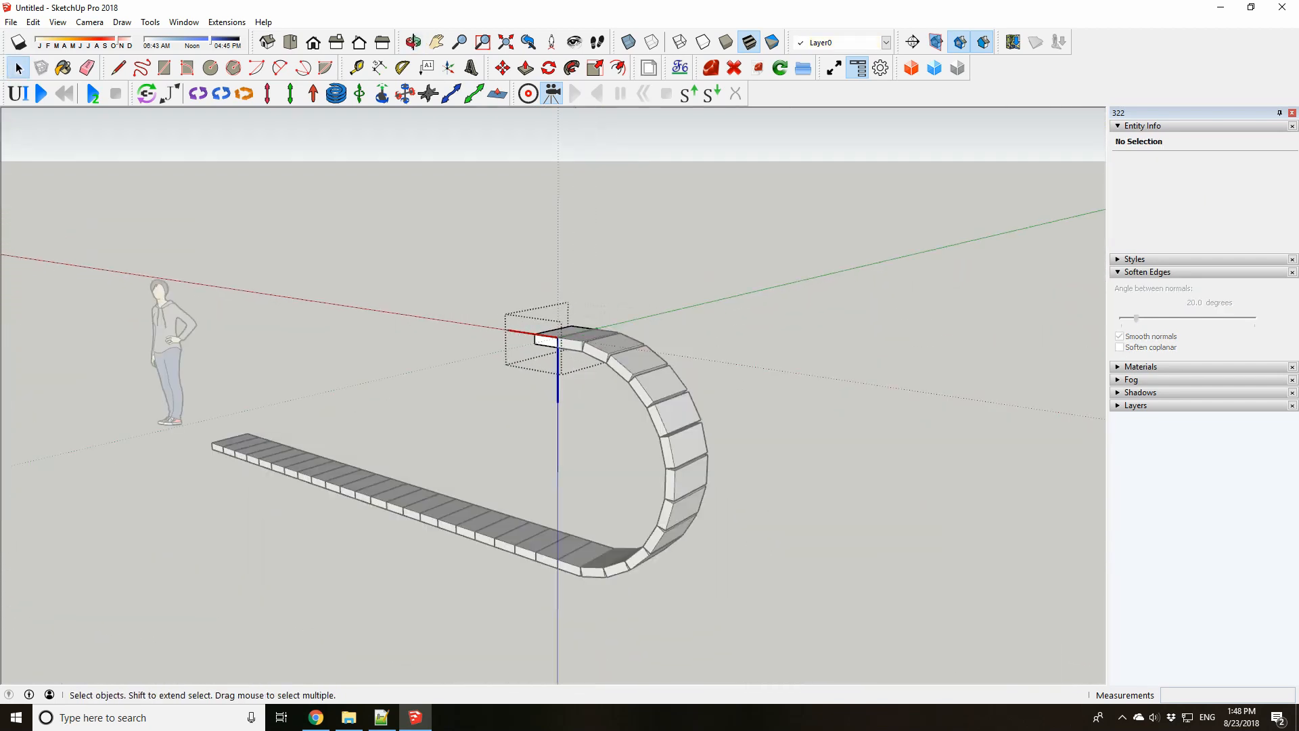
pyautogui.scroll(4, 562, 328)
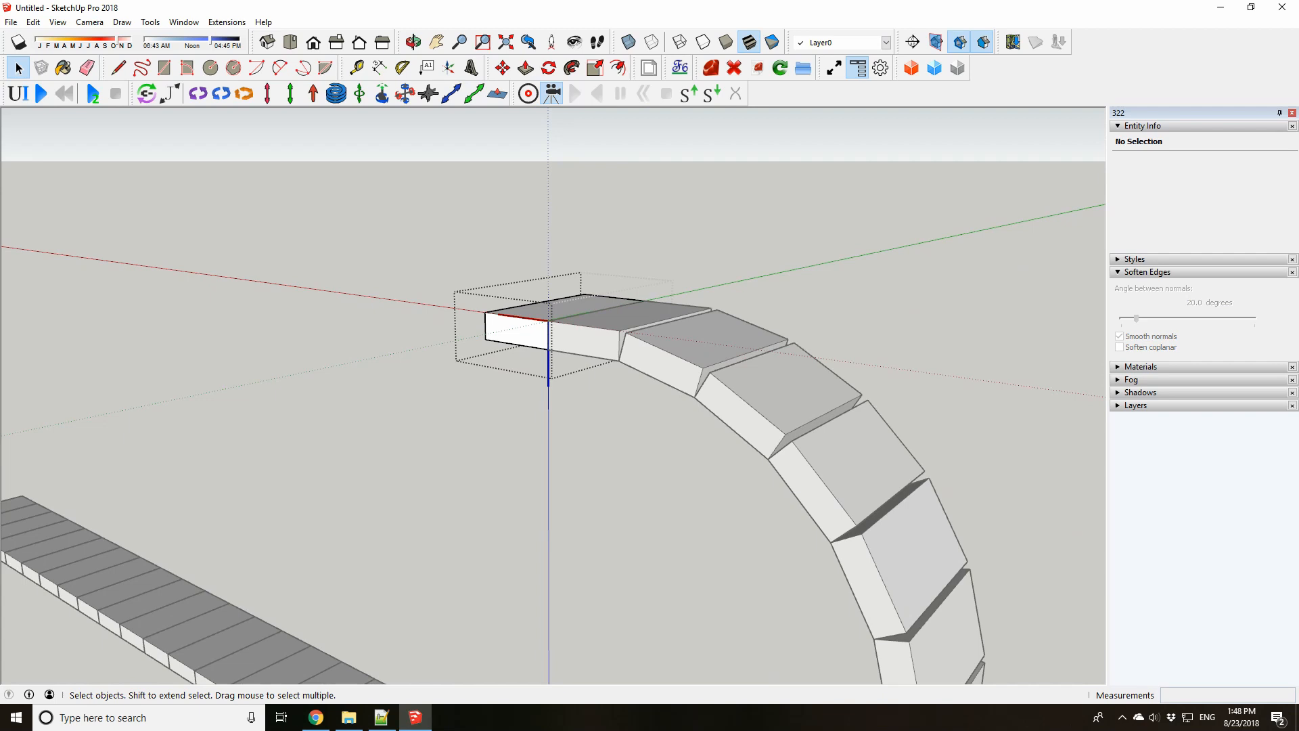
pyautogui.tripleClick(563, 309)
pyautogui.moveTo(563, 309); pyautogui.dragTo(602, 288, button='middle')
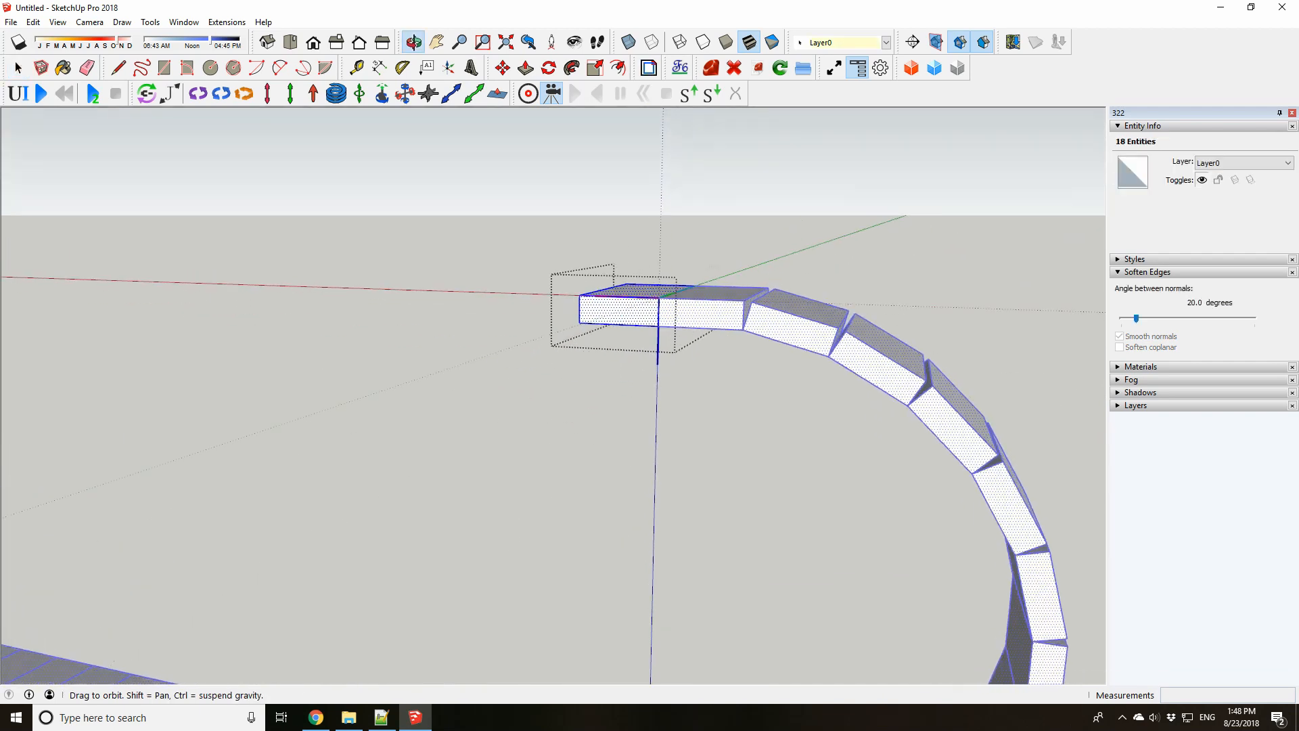
pyautogui.scroll(-3, 603, 287)
pyautogui.scroll(2, 629, 295)
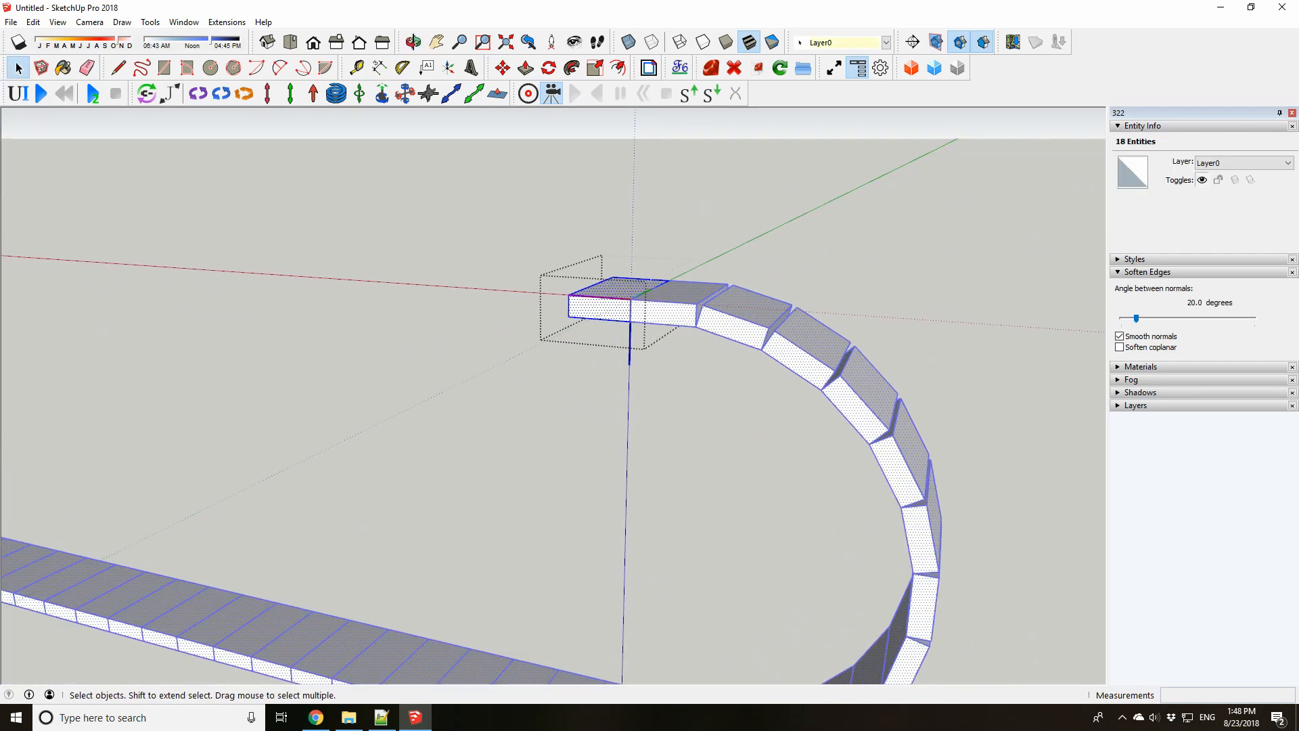
pyautogui.scroll(-3, 636, 277)
pyautogui.scroll(-1, 602, 283)
pyautogui.scroll(2, 602, 283)
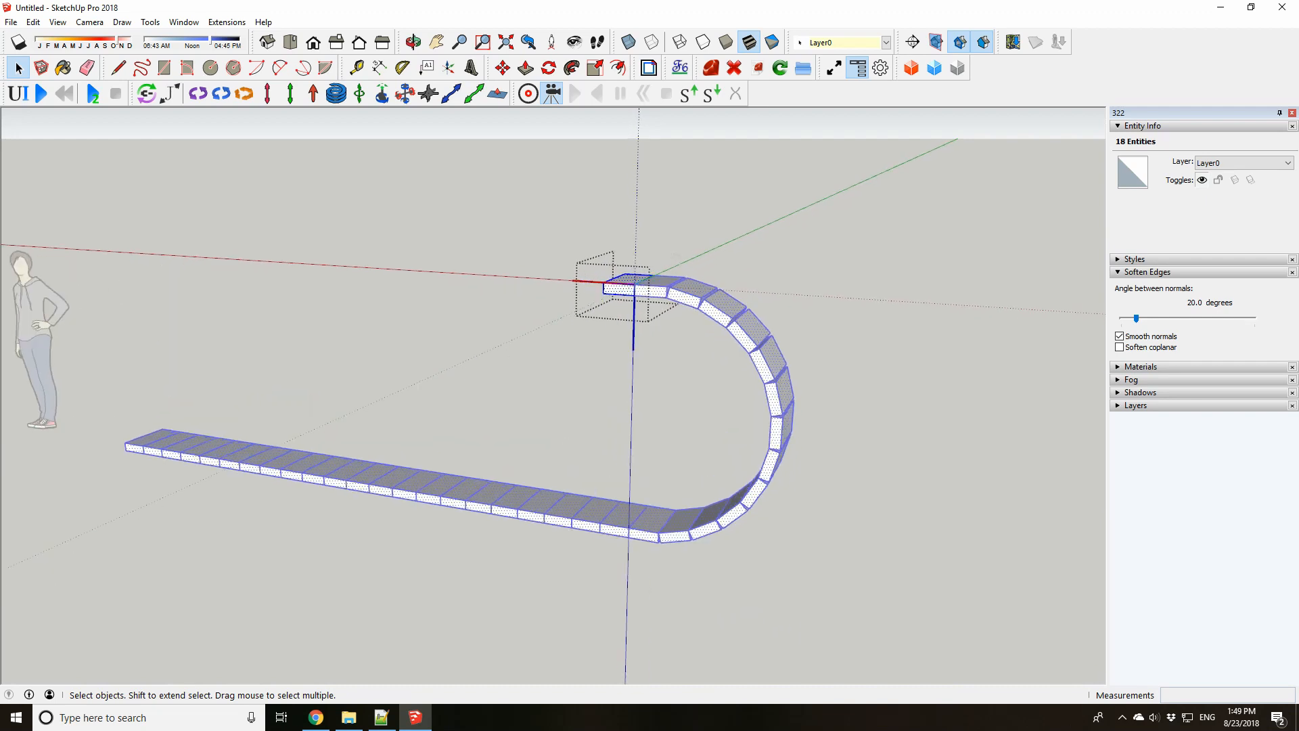
pyautogui.tripleClick(568, 501)
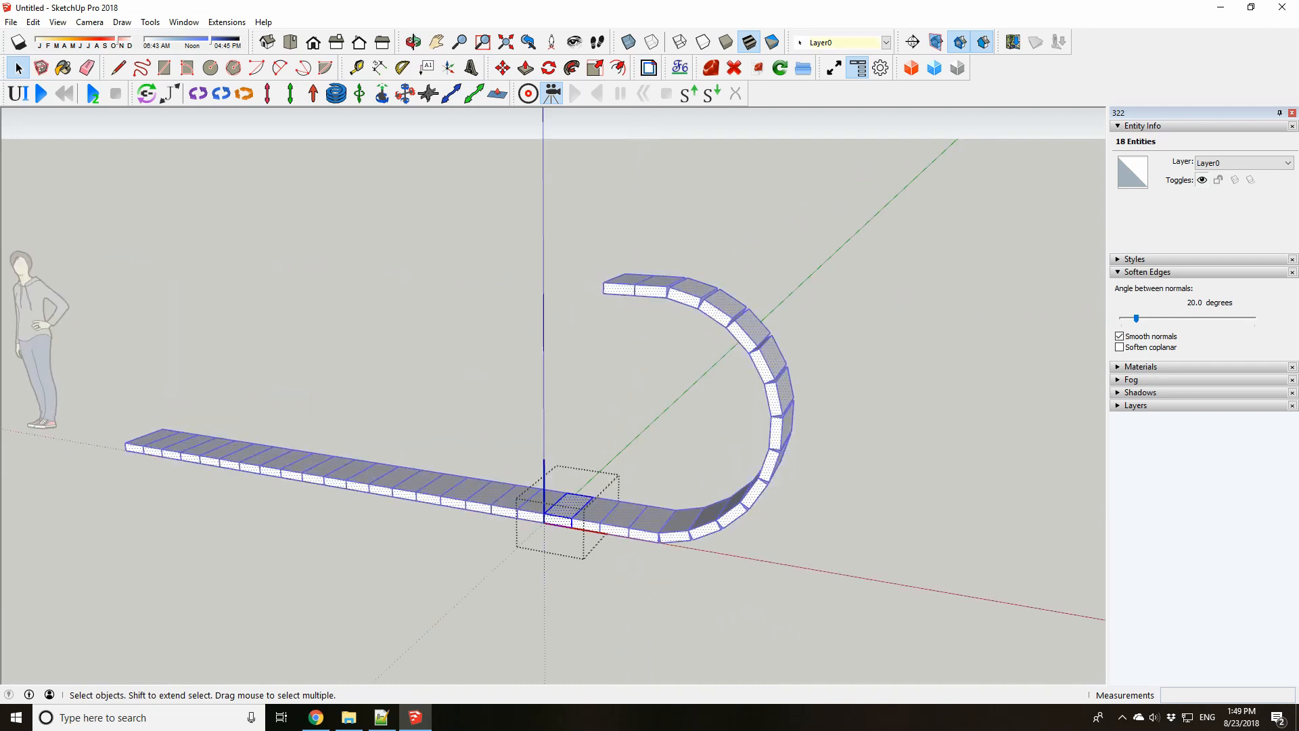
pyautogui.moveTo(568, 500); pyautogui.dragTo(570, 406, button='middle')
pyautogui.moveTo(684, 210); pyautogui.dragTo(639, 295, button='middle')
# Copy the upper end block one block length away from the curve and repeat the copy x100 as a straight row
pyautogui.click(636, 286)
pyautogui.scroll(1, 636, 285)
pyautogui.press('m')
pyautogui.scroll(1, 640, 295)
pyautogui.click(663, 290)
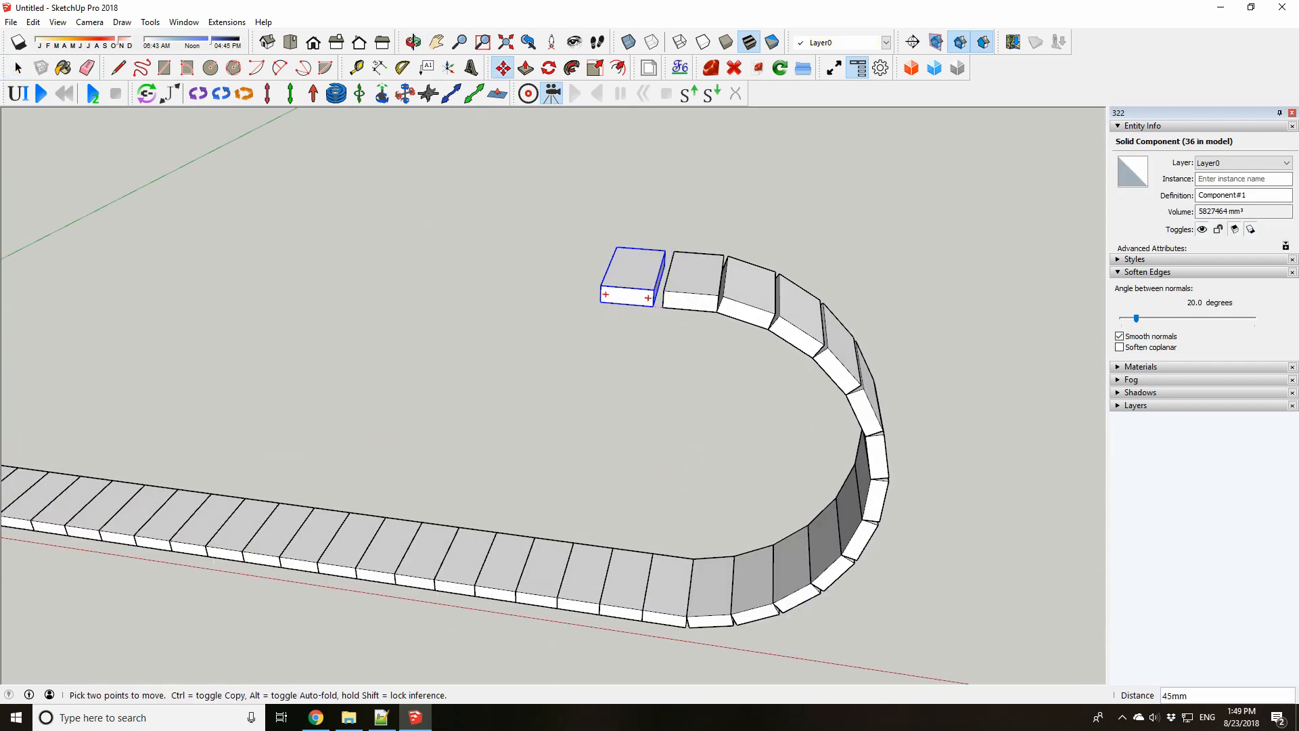
pyautogui.press('ctrl')
pyautogui.click(611, 287)
pyautogui.scroll(-2, 754, 369)
pyautogui.write('x1')
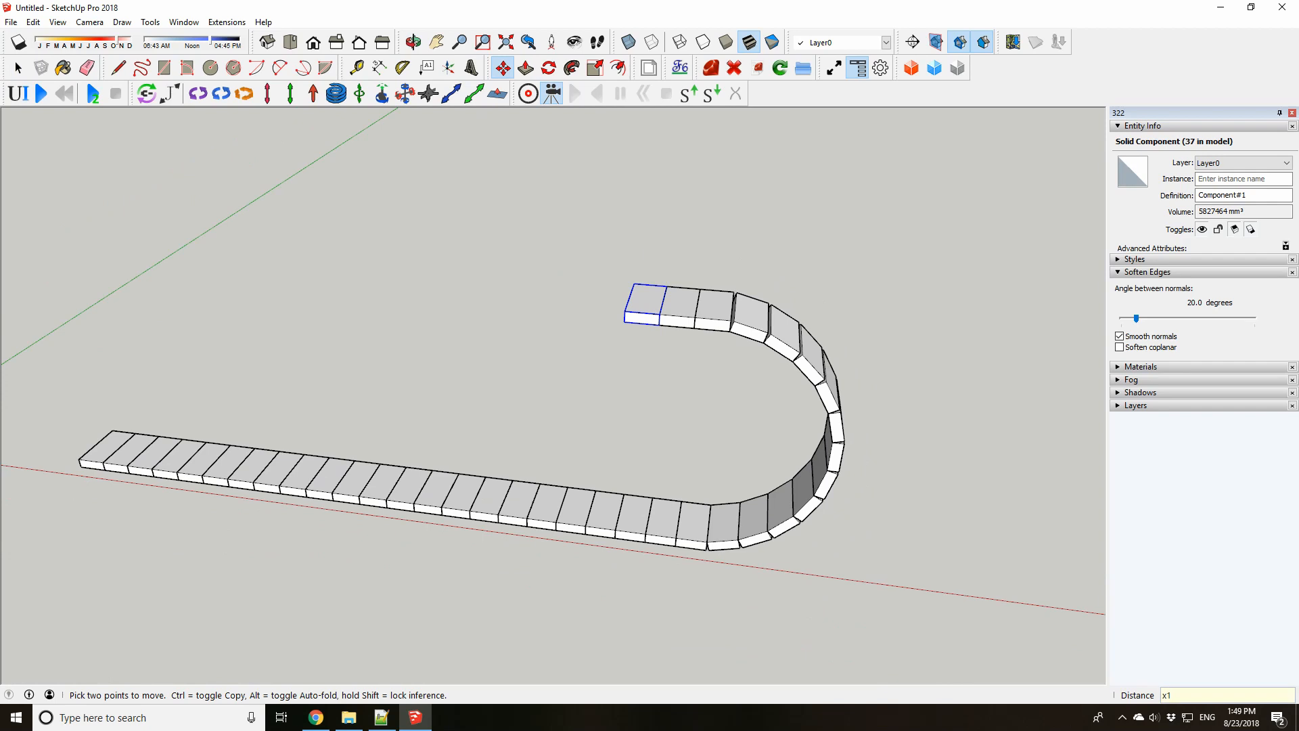
pyautogui.write('00')
pyautogui.press('Return')
pyautogui.press('space')
# Delete the surplus blocks at the far end of the upper row so it stops near the bottom row's start
pyautogui.scroll(-3, 709, 377)
pyautogui.click(709, 378)
pyautogui.moveTo(710, 378); pyautogui.dragTo(599, 254, button='middle')
pyautogui.moveTo(66, 254); pyautogui.dragTo(404, 429)
pyautogui.press('Delete')
pyautogui.moveTo(406, 379); pyautogui.dragTo(576, 366, button='middle')
pyautogui.scroll(1, 542, 406)
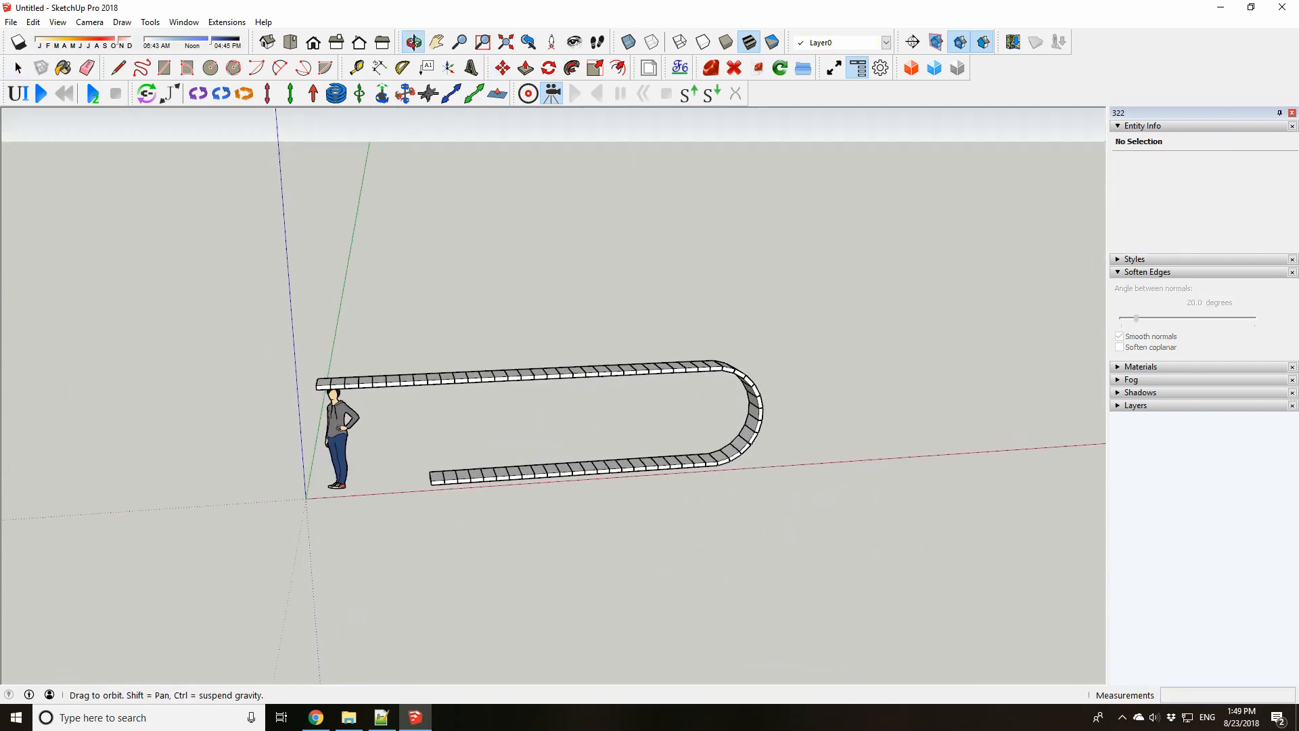
pyautogui.scroll(1, 277, 345)
pyautogui.moveTo(285, 338); pyautogui.dragTo(390, 431)
pyautogui.press('Delete')
pyautogui.moveTo(762, 373); pyautogui.dragTo(751, 342, button='middle')
pyautogui.scroll(3, 751, 341)
pyautogui.moveTo(406, 388); pyautogui.dragTo(406, 416, button='middle')
pyautogui.scroll(2, 410, 389)
pyautogui.click(412, 388)
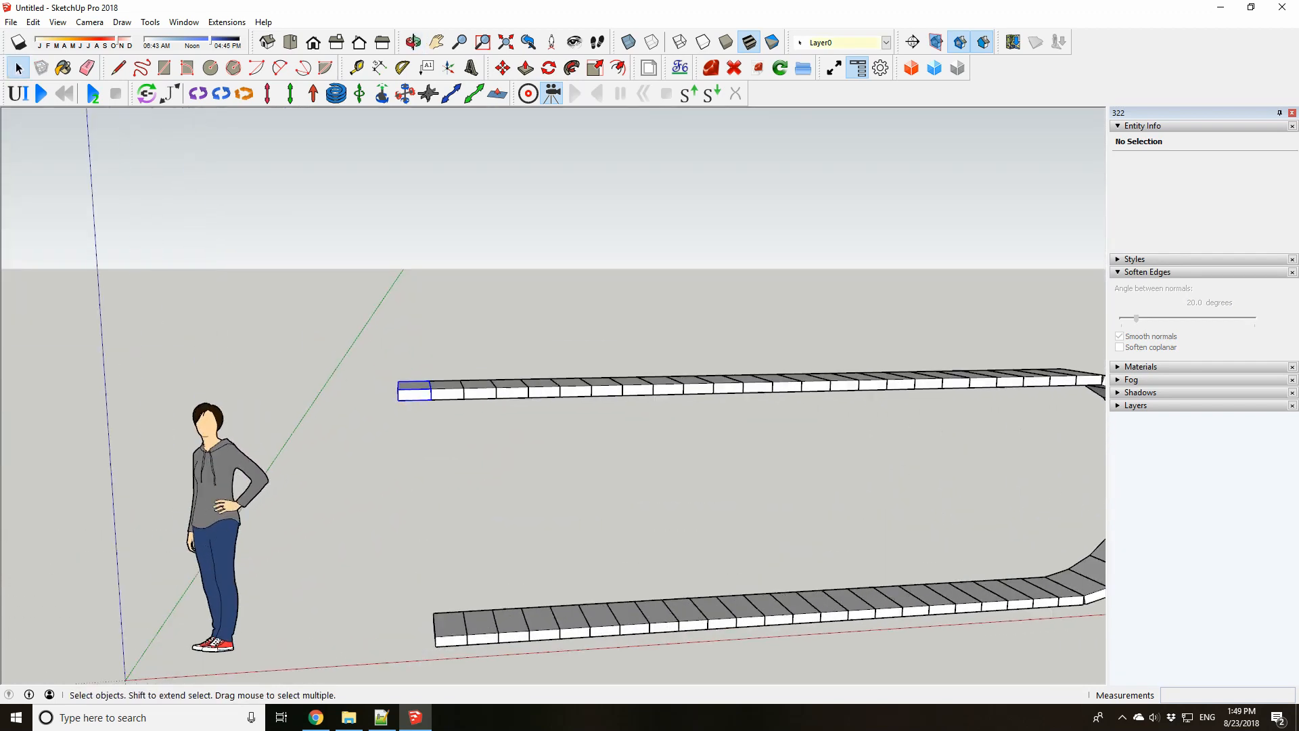
pyautogui.scroll(-1, 410, 388)
pyautogui.press('m')
pyautogui.scroll(1, 410, 389)
pyautogui.press('ctrl')
pyautogui.click(432, 382)
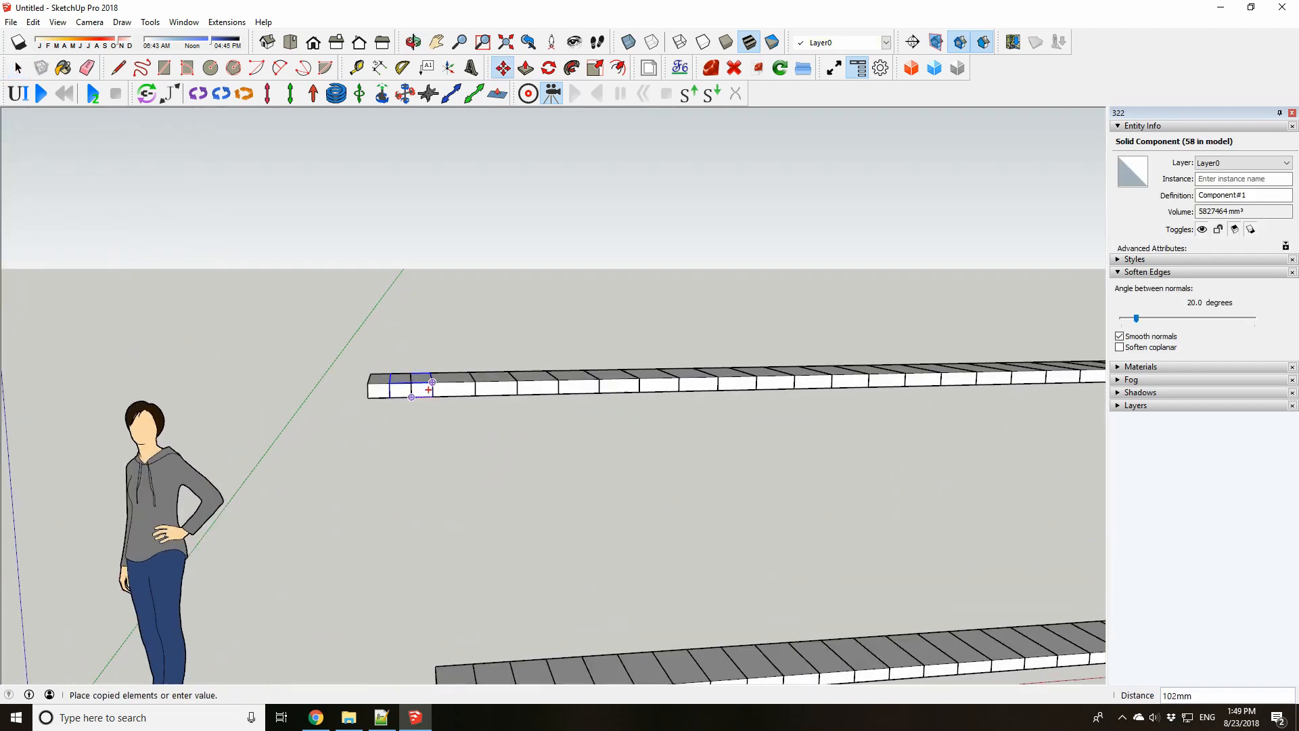
pyautogui.click(390, 397)
pyautogui.press('space')
# Open the upper-row block next to the curve and select its geometry to examine its orientation
pyautogui.scroll(-4, 465, 391)
pyautogui.moveTo(371, 315); pyautogui.dragTo(412, 487, button='middle')
pyautogui.scroll(2, 727, 437)
pyautogui.doubleClick(752, 439)
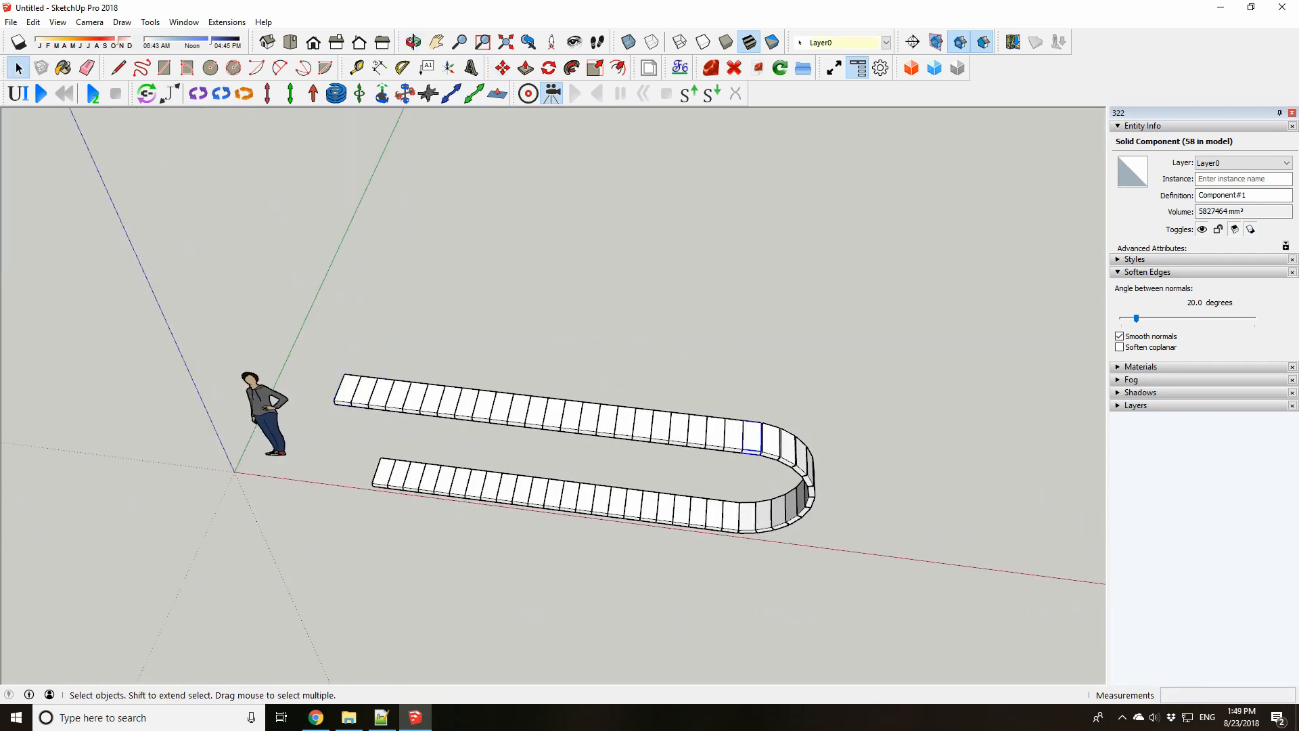
pyautogui.scroll(3, 759, 443)
pyautogui.moveTo(760, 444); pyautogui.dragTo(754, 416, button='middle')
pyautogui.scroll(-3, 765, 443)
pyautogui.scroll(2, 757, 413)
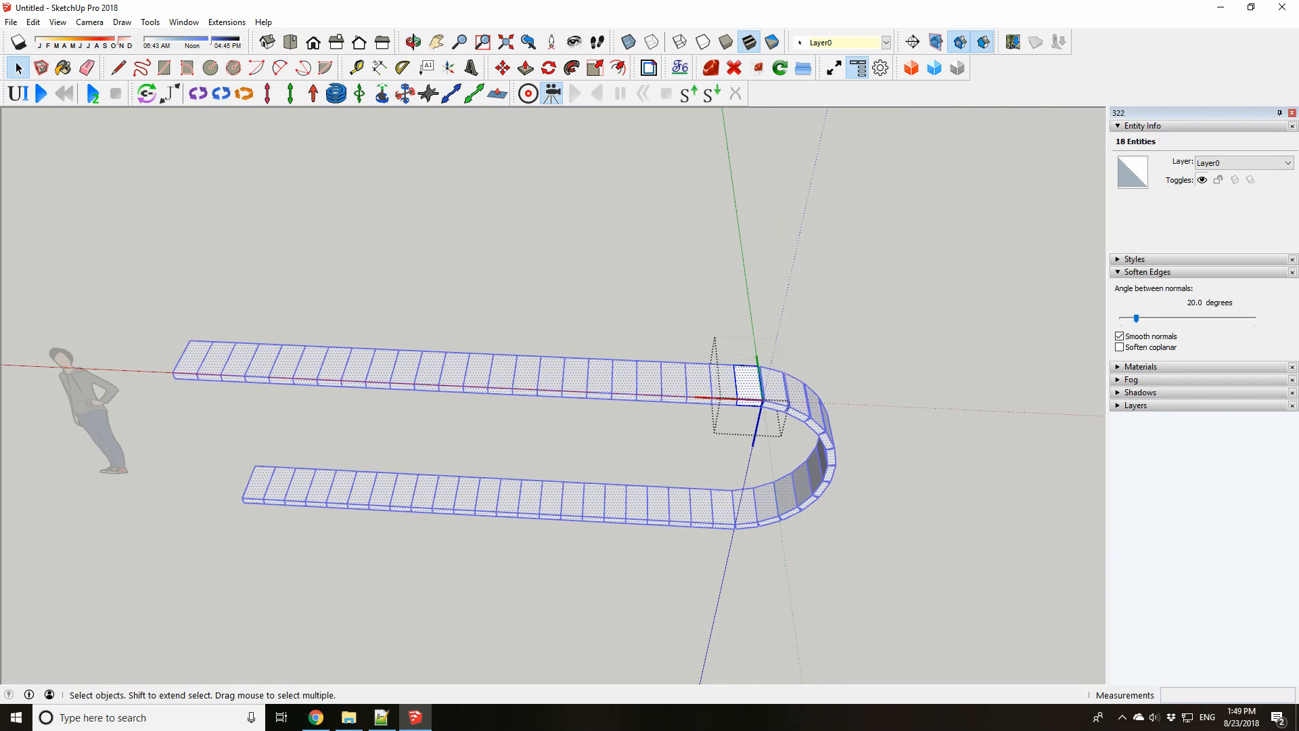
pyautogui.press('Escape')
# Select all the blocks forming the curved end to check the bend
pyautogui.moveTo(721, 341); pyautogui.dragTo(860, 542)
pyautogui.scroll(-2, 861, 535)
pyautogui.moveTo(861, 534); pyautogui.dragTo(861, 460, button='middle')
pyautogui.scroll(3, 383, 392)
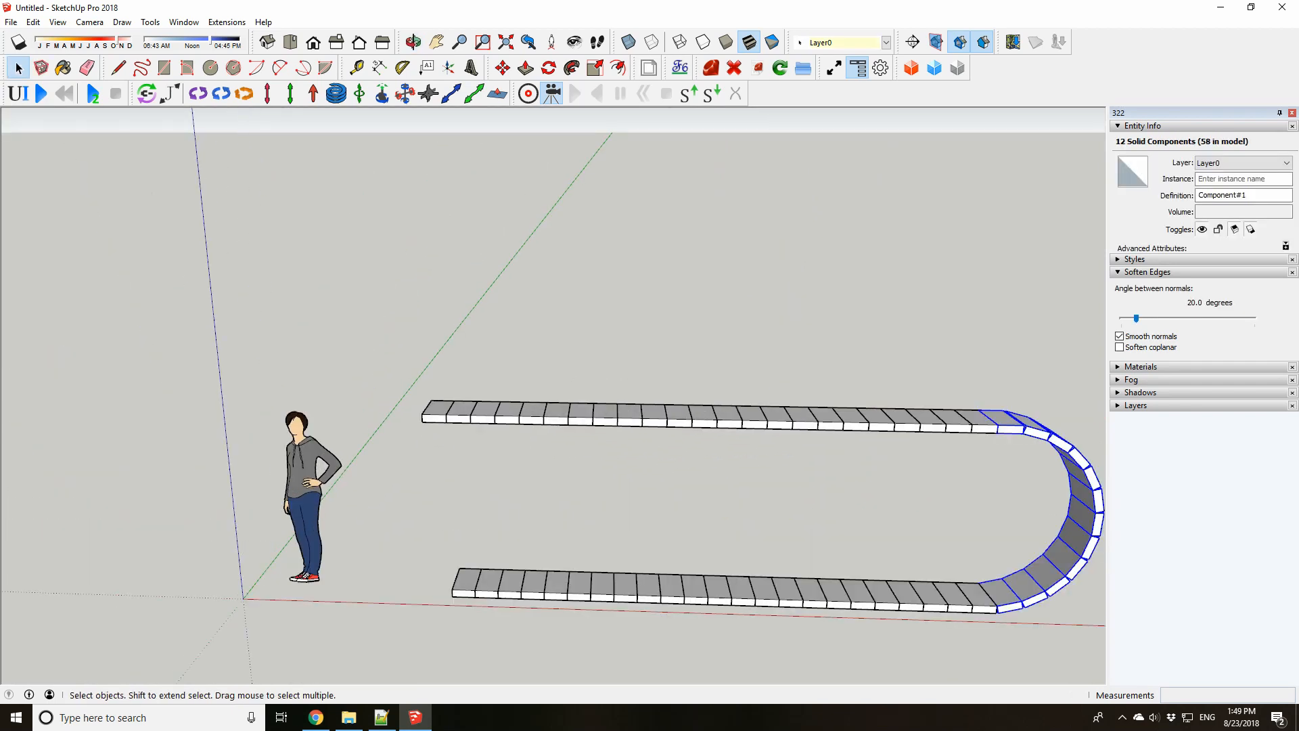
pyautogui.scroll(2, 318, 440)
pyautogui.scroll(-4, 610, 413)
pyautogui.scroll(4, 677, 413)
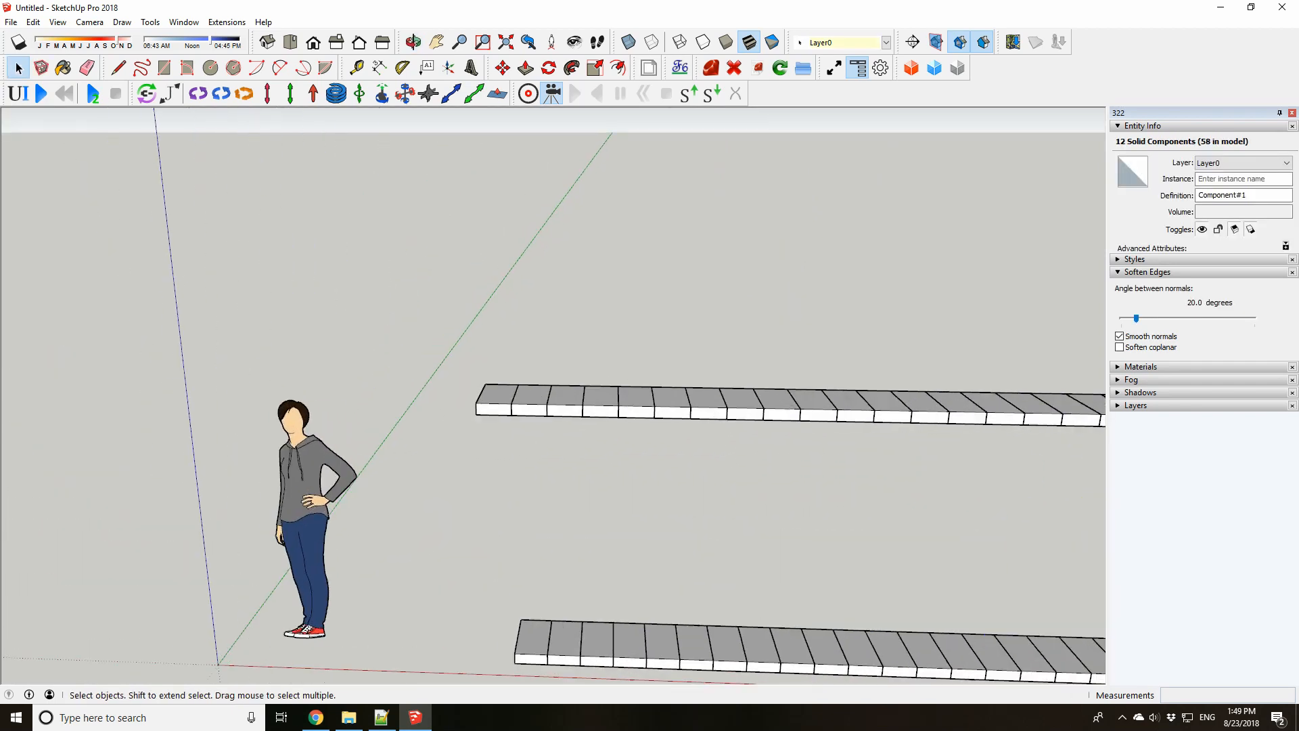
# Copy the upper row's end block onto its free end and start rotating the copy about the joint corner
pyautogui.click(502, 410)
pyautogui.scroll(3, 506, 420)
pyautogui.press('m')
pyautogui.click(520, 408)
pyautogui.press('ctrl')
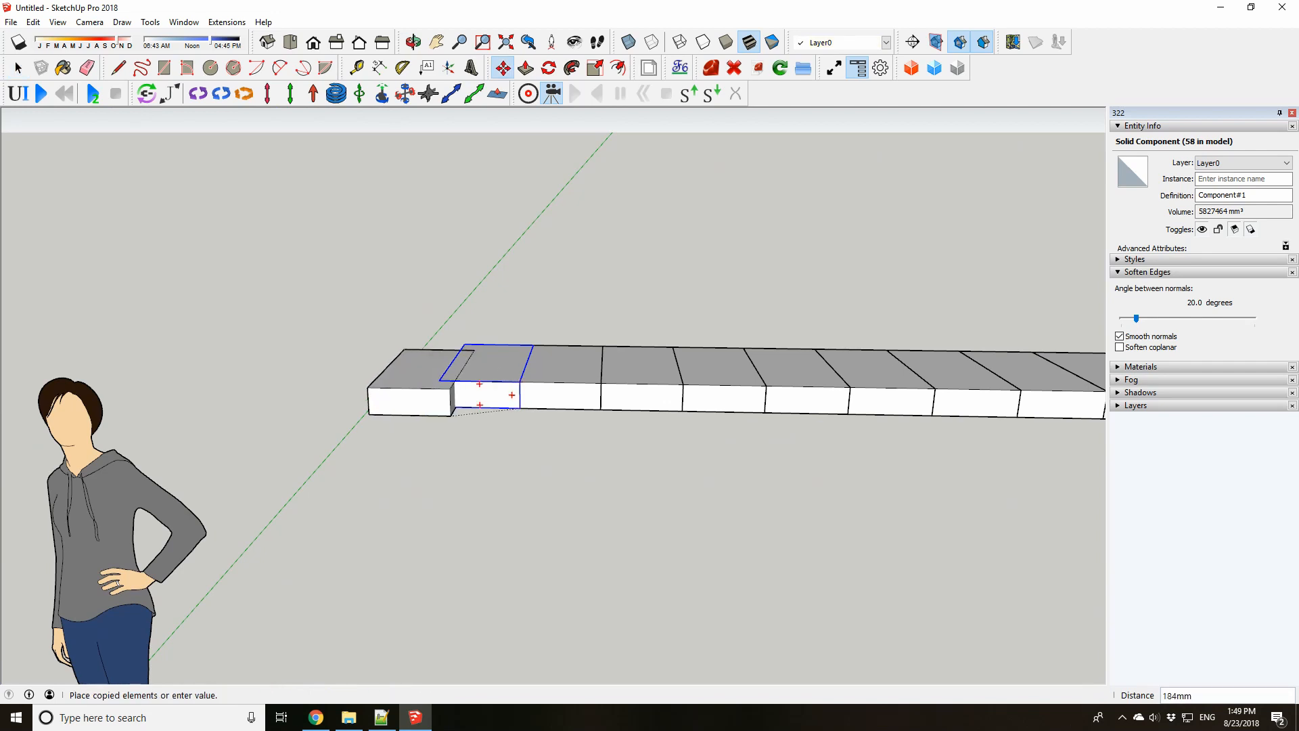
pyautogui.click(440, 406)
pyautogui.press('q')
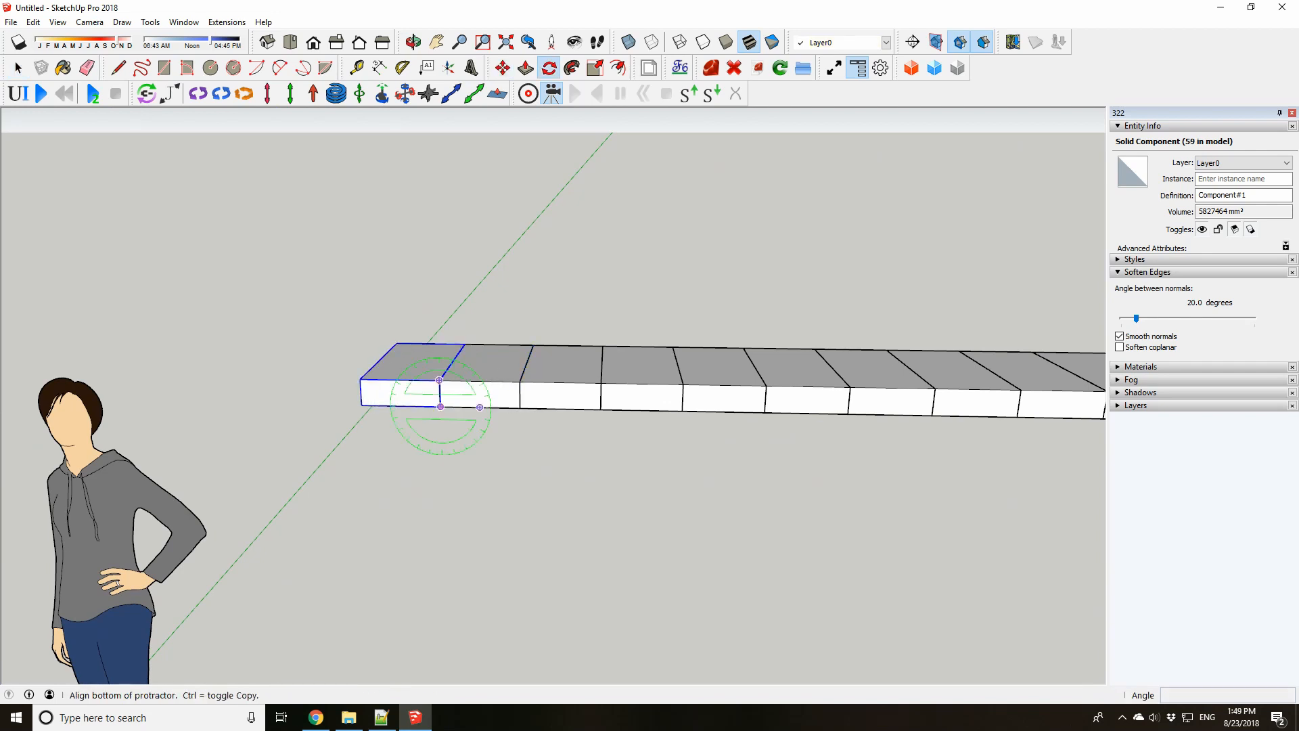
pyautogui.moveTo(439, 379); pyautogui.dragTo(439, 379)
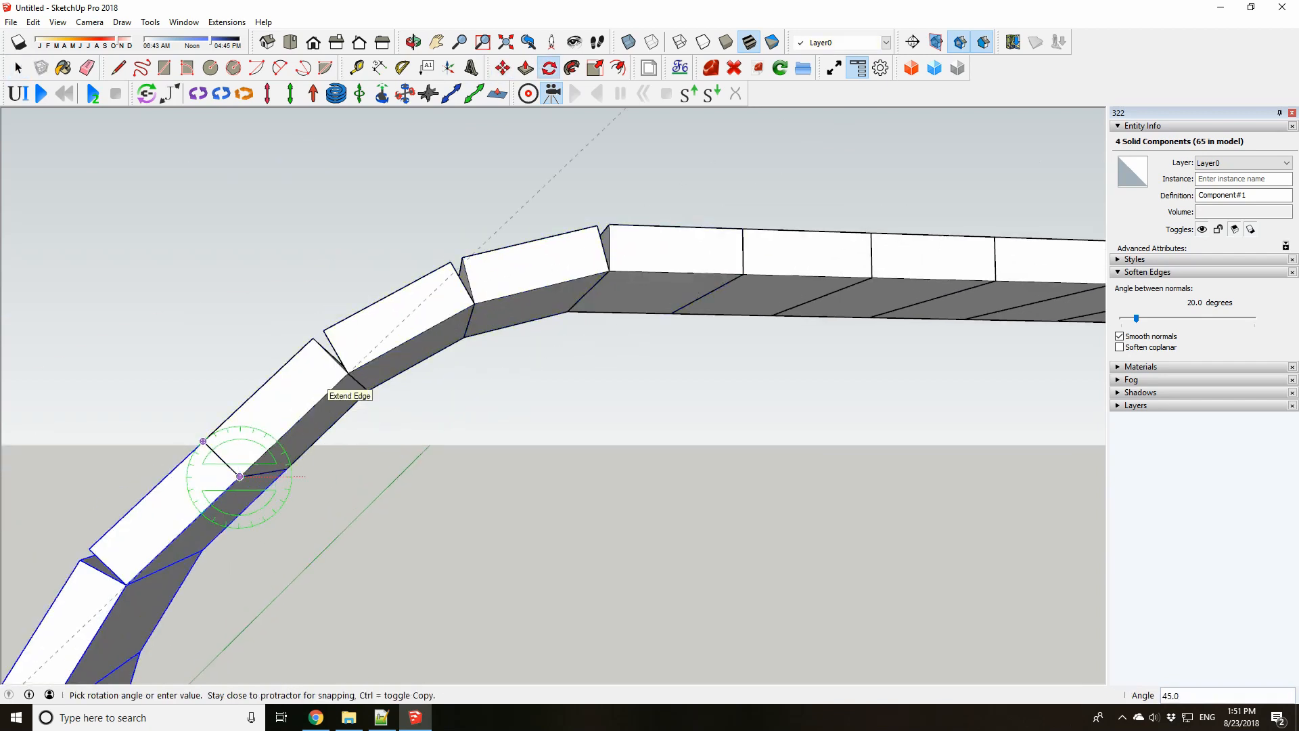
# Copy the bent blocks onward along the second curve to bring it down to the bottom row
pyautogui.press('m')
pyautogui.click(337, 319)
pyautogui.press('ctrl')
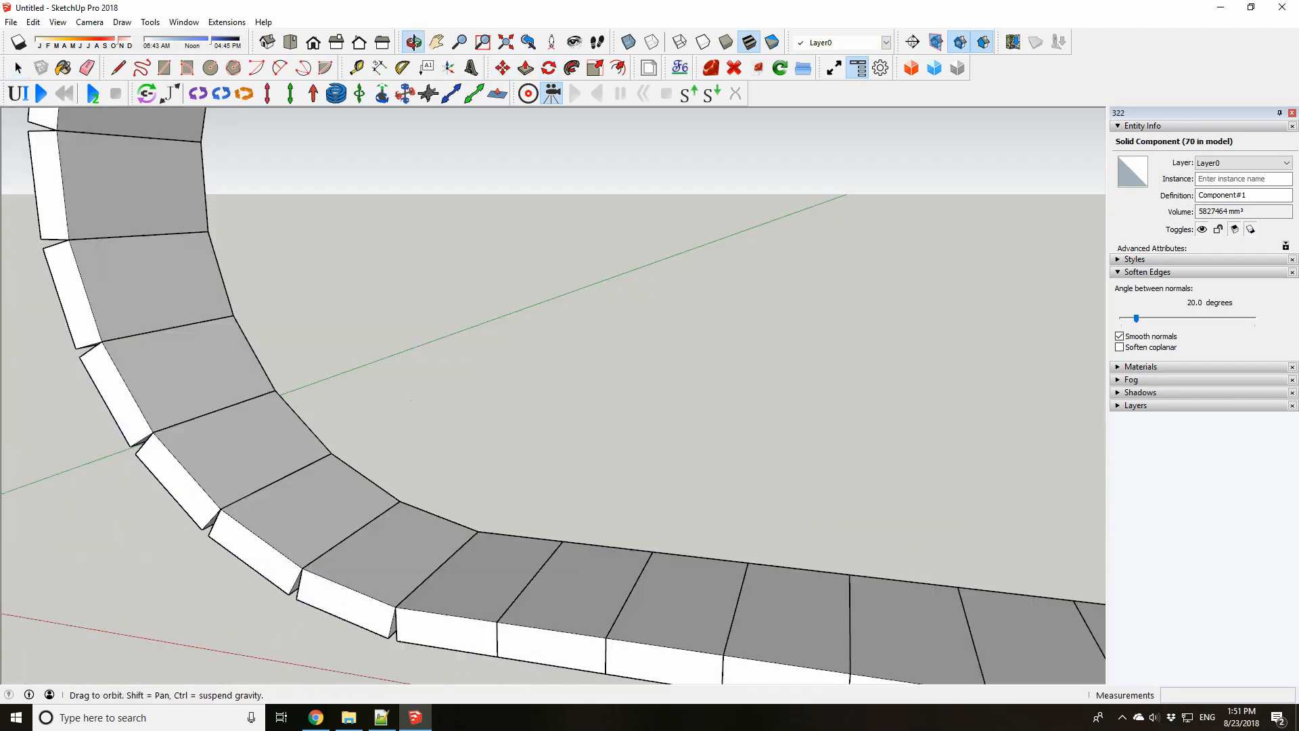
pyautogui.press('space')
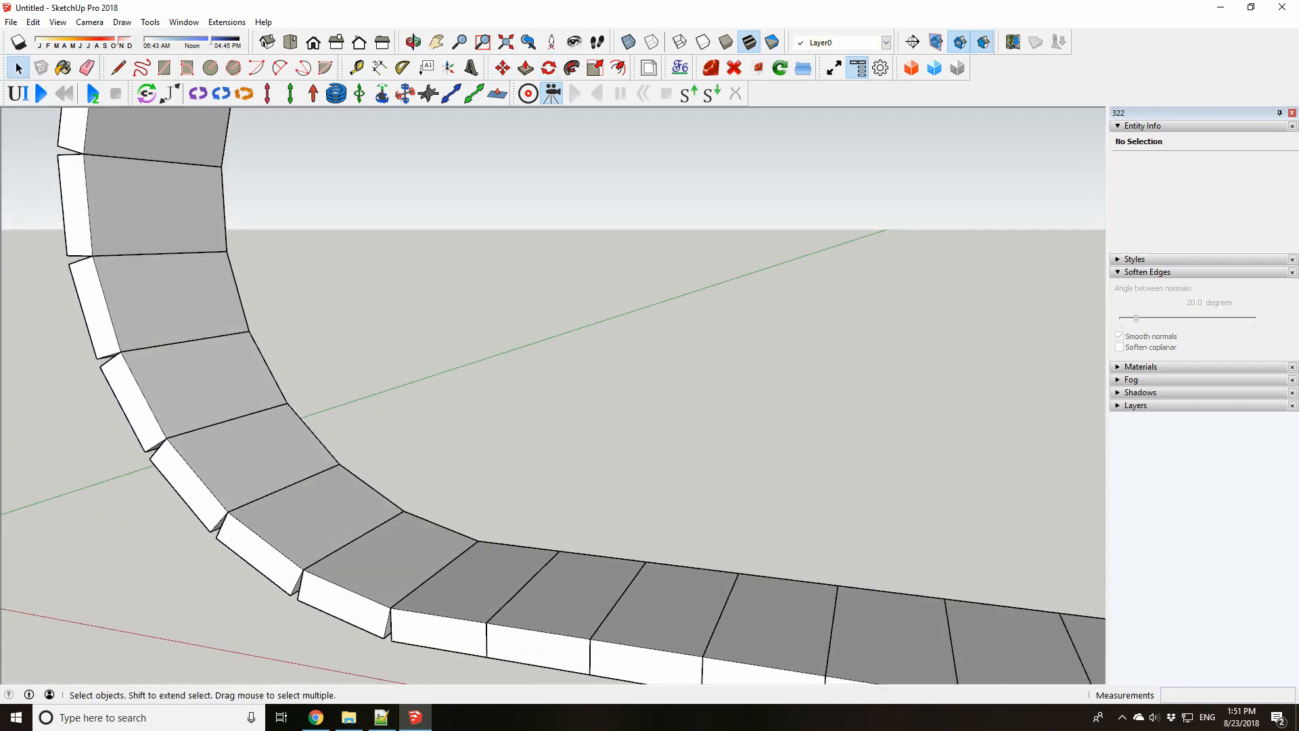
# Draw a vertical line about 1550 mm long between the two straight rows where the curved end begins
pyautogui.scroll(-8, 291, 542)
pyautogui.moveTo(291, 541); pyautogui.dragTo(406, 506, button='middle')
pyautogui.scroll(-2, 314, 406)
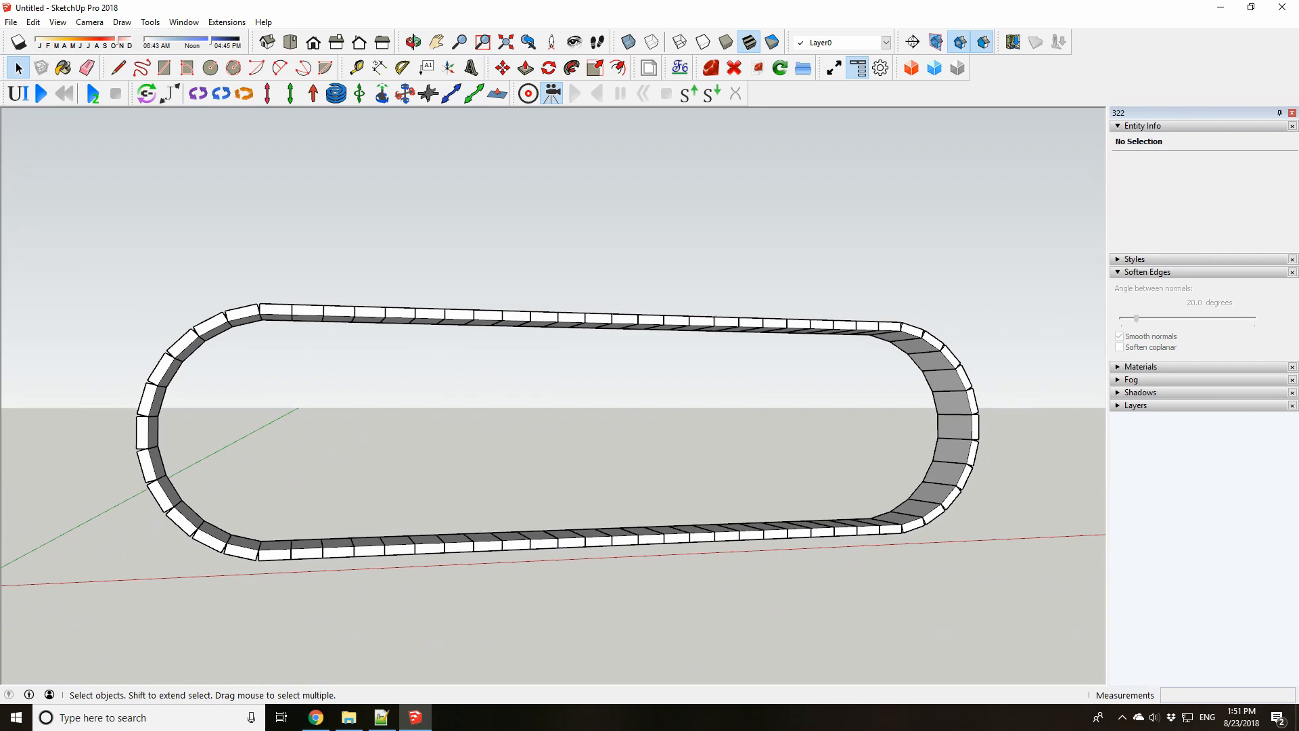
pyautogui.moveTo(315, 406); pyautogui.dragTo(326, 401, button='middle')
pyautogui.press('l')
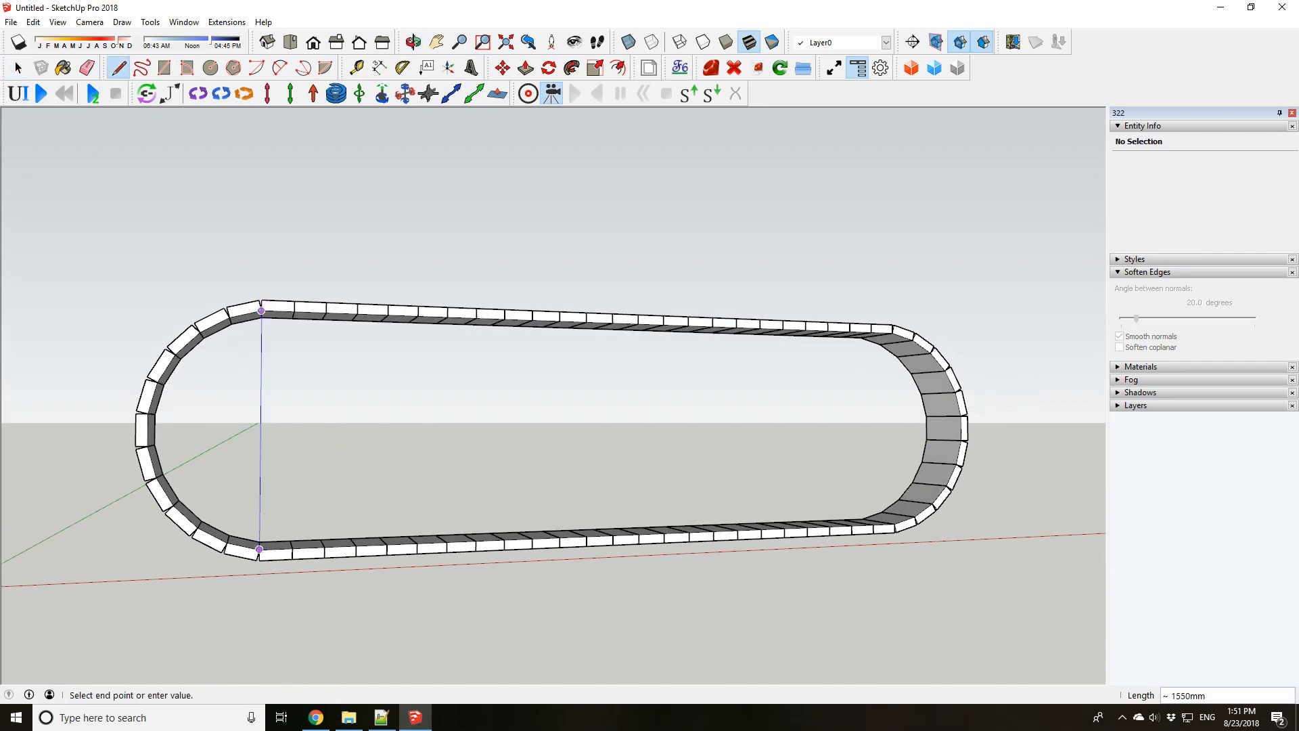
pyautogui.click(261, 310)
pyautogui.press('space')
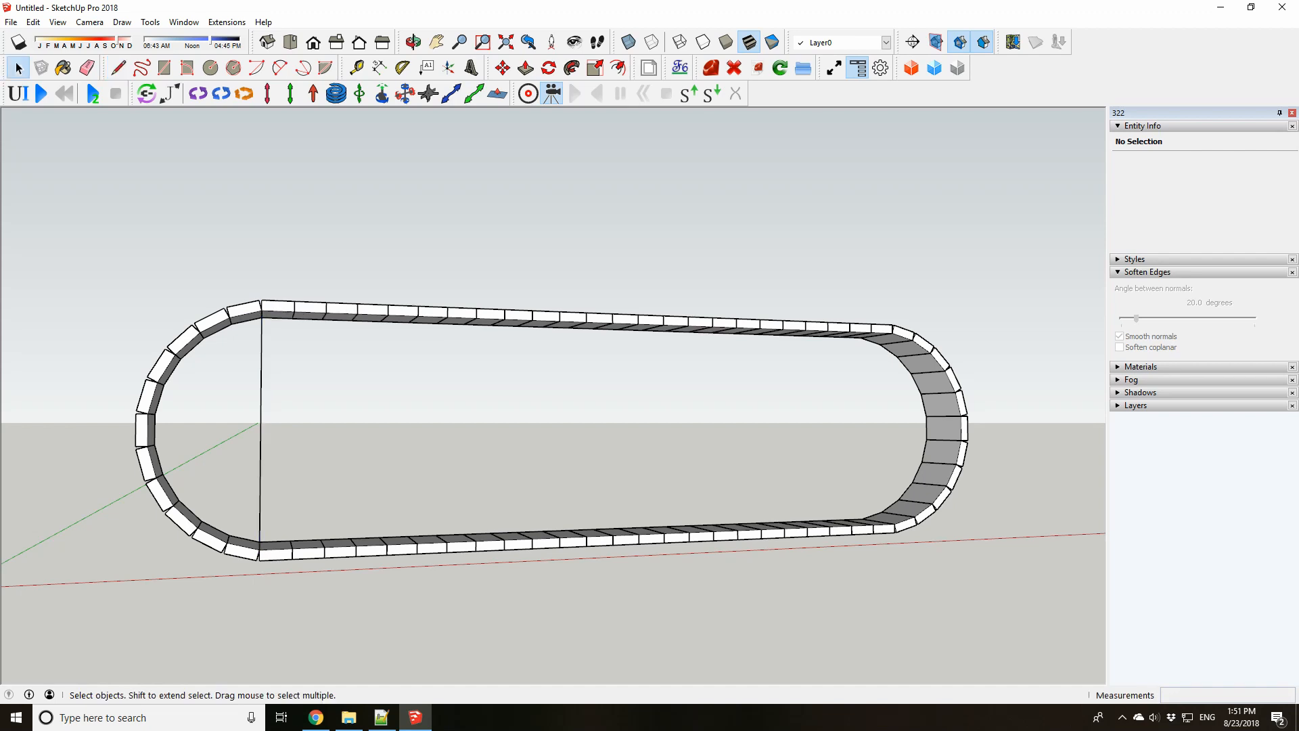
# Move the vertical line along the rows to the middle of the first straight block
pyautogui.press('c')
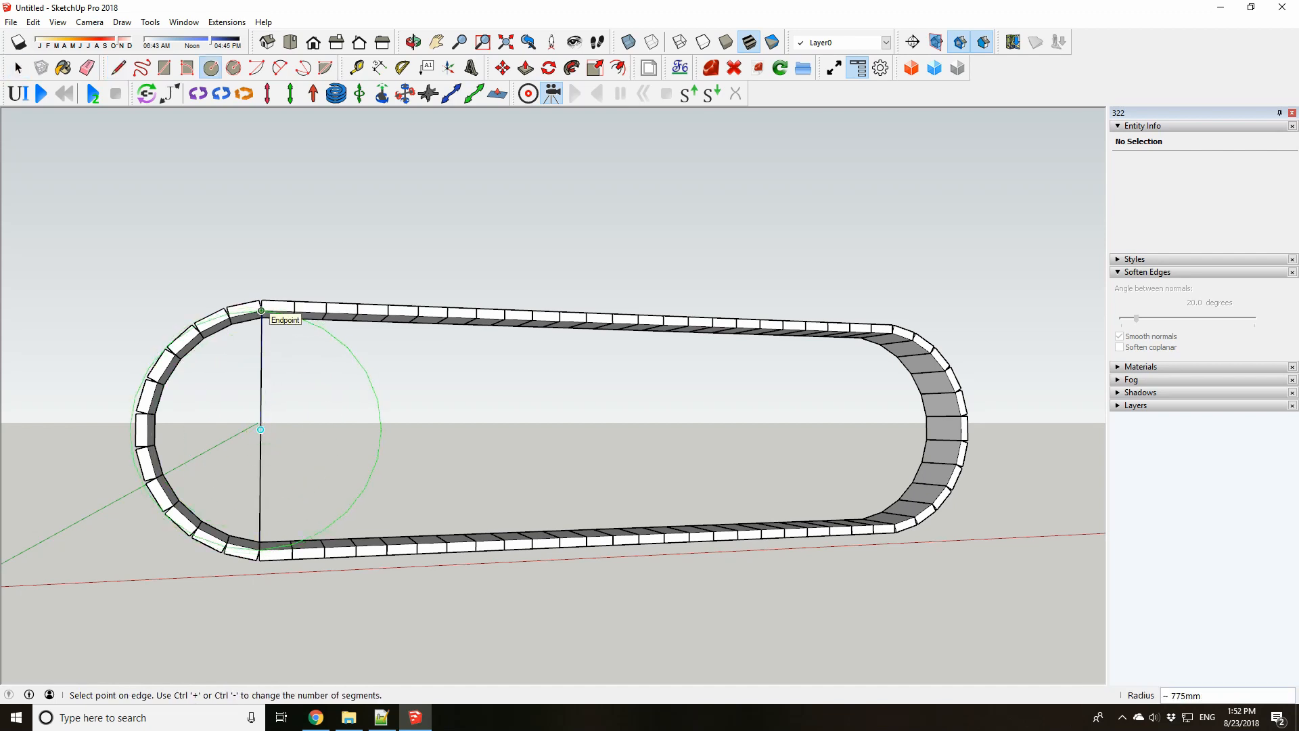
pyautogui.press('space')
pyautogui.click(261, 534)
pyautogui.scroll(1, 261, 533)
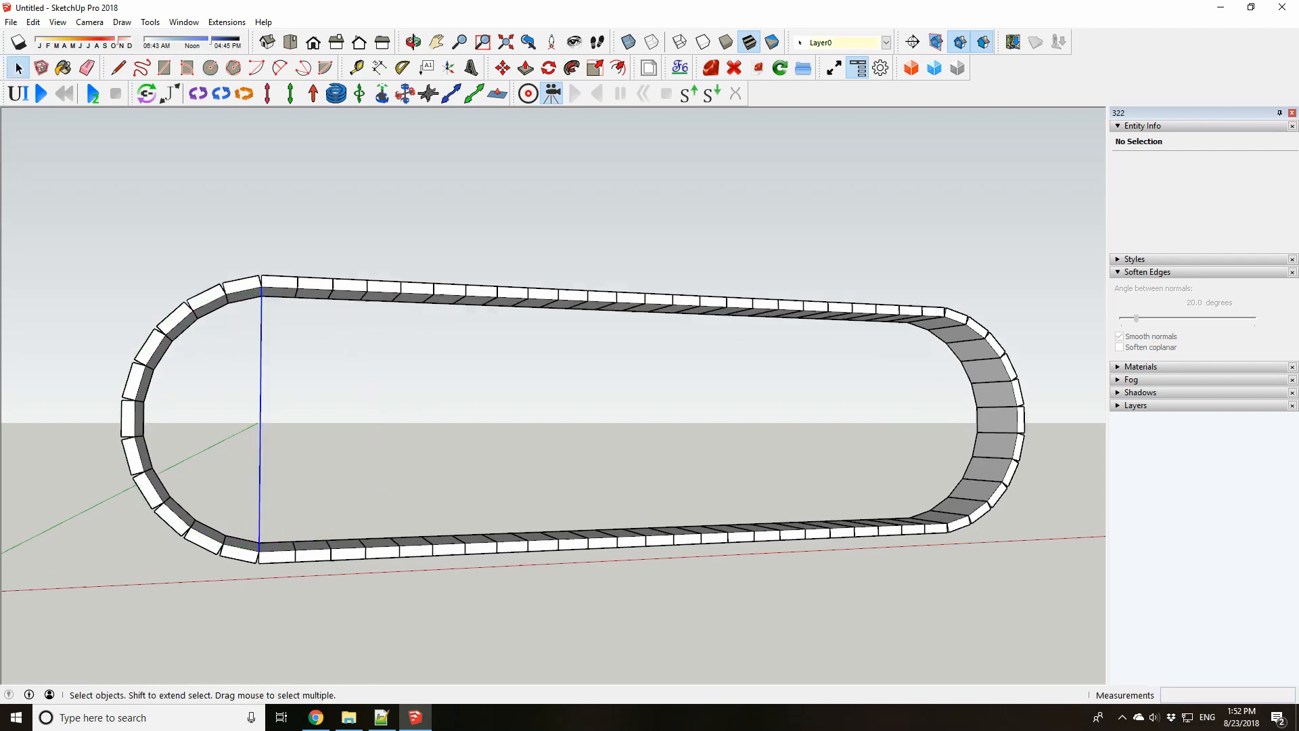
pyautogui.scroll(1, 261, 433)
pyautogui.press('m')
pyautogui.moveTo(261, 433)
pyautogui.mouseDown(button='middle')
pyautogui.moveTo(264, 457)
pyautogui.moveTo(281, 431)
pyautogui.mouseUp(button='middle')
pyautogui.click(263, 573)
pyautogui.click(284, 572)
# Draw a circle about 781 mm in radius from the line's midpoint to the upper block joint, and remove the helper line
pyautogui.press('c')
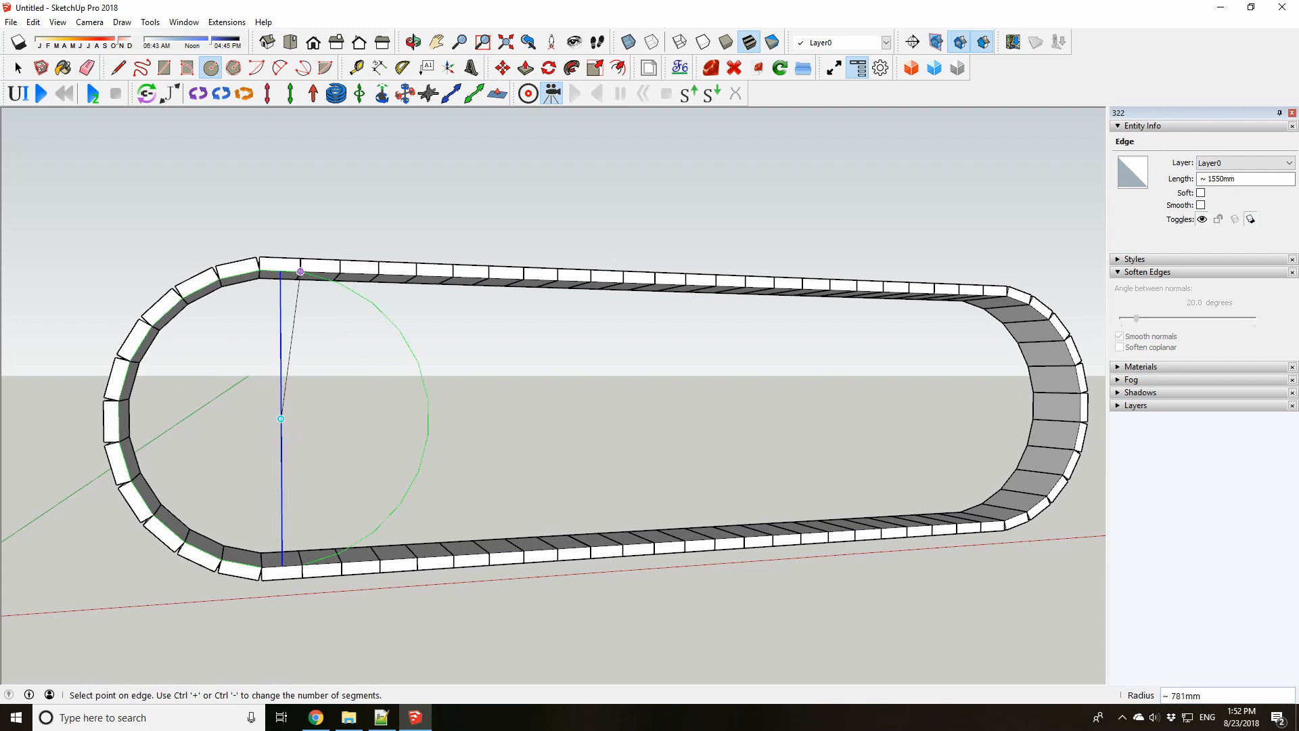
pyautogui.click(300, 271)
pyautogui.moveTo(300, 270); pyautogui.dragTo(359, 250, button='middle')
pyautogui.press('space')
pyautogui.scroll(2, 318, 341)
pyautogui.scroll(1, 309, 336)
pyautogui.scroll(-2, 309, 336)
pyautogui.click(281, 247)
pyautogui.scroll(3, 281, 267)
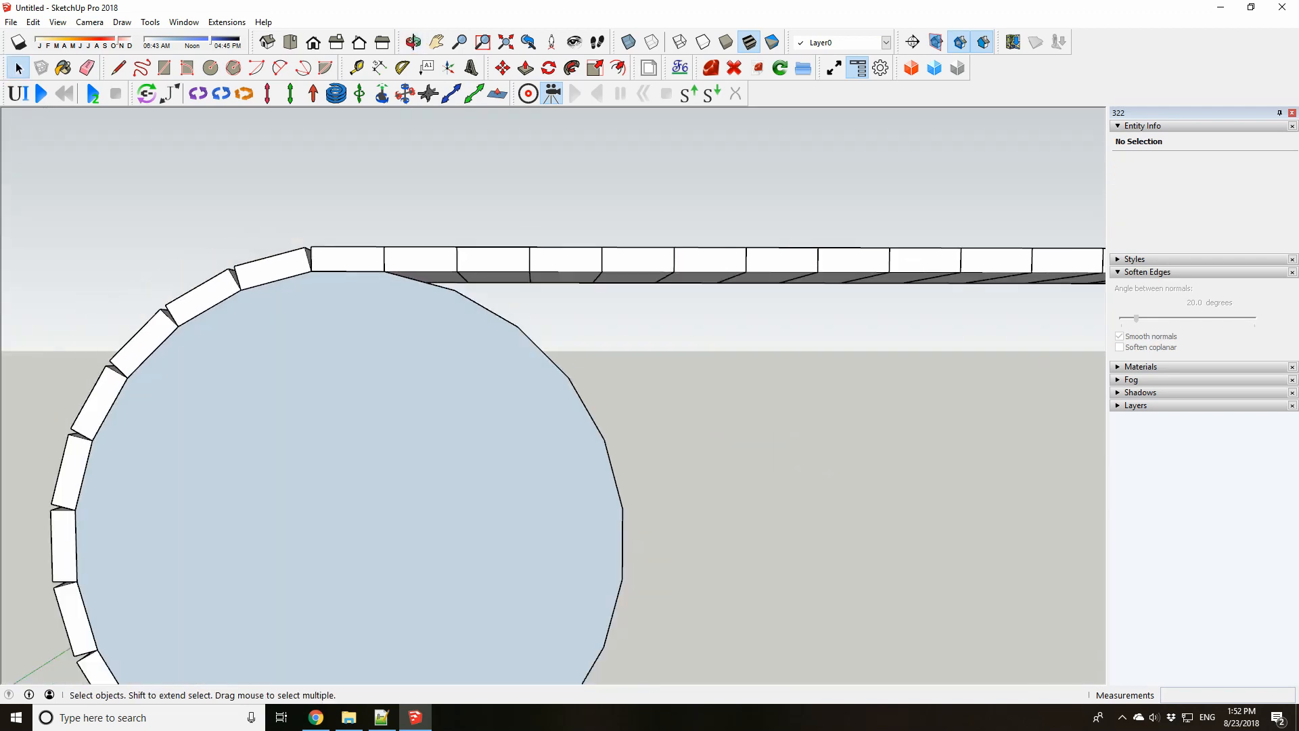
pyautogui.scroll(2, 278, 282)
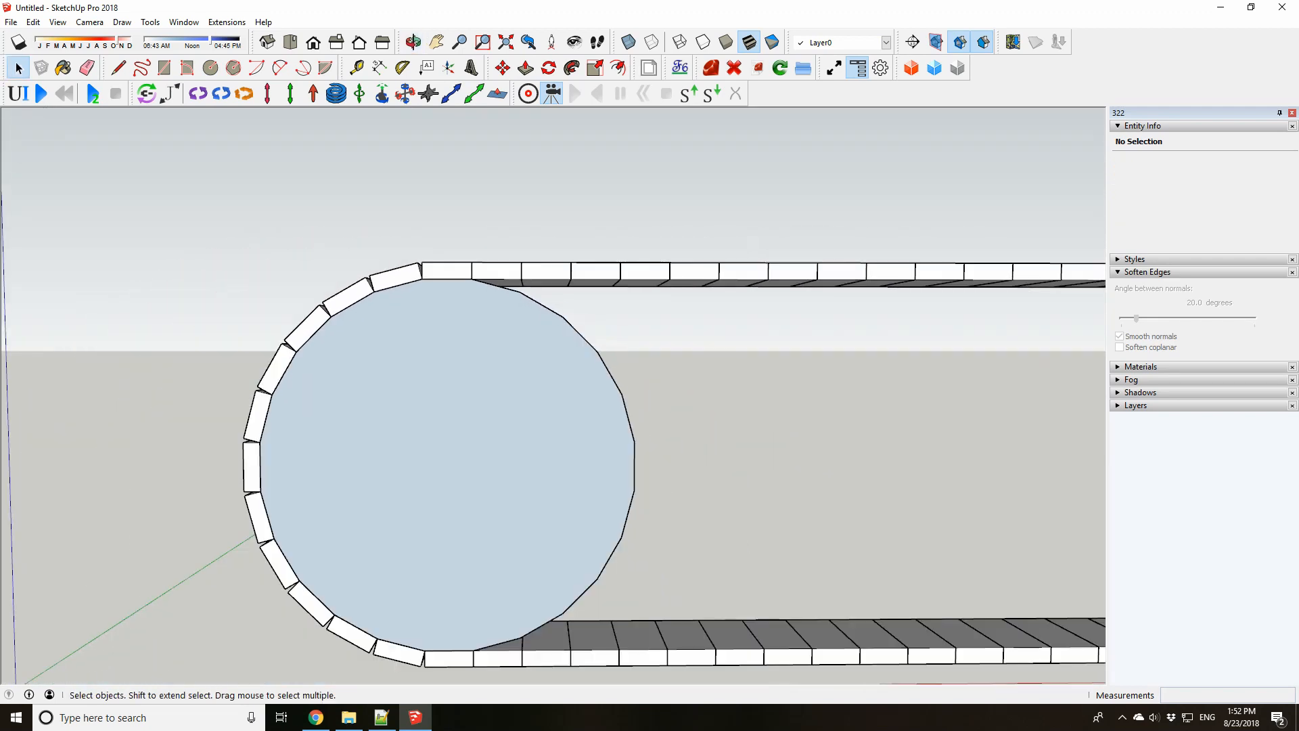
# Extrude the circle across the width of the track to form a wheel
pyautogui.moveTo(704, 352); pyautogui.dragTo(534, 415, button='middle')
pyautogui.scroll(2, 534, 415)
pyautogui.press('p')
pyautogui.click(534, 414)
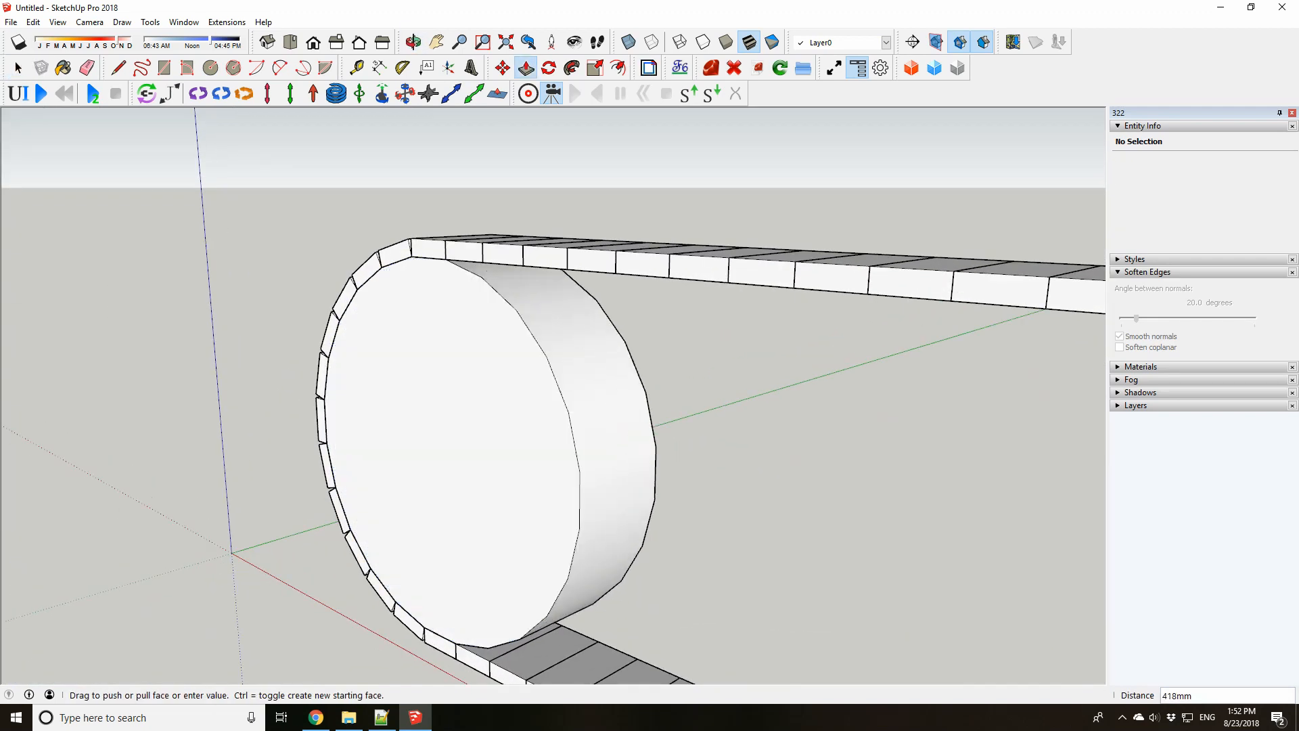
pyautogui.moveTo(704, 379); pyautogui.dragTo(298, 379, button='middle')
pyautogui.click(580, 265)
pyautogui.press('space')
# Select the whole wheel cylinder and make it a group
pyautogui.doubleClick(595, 379)
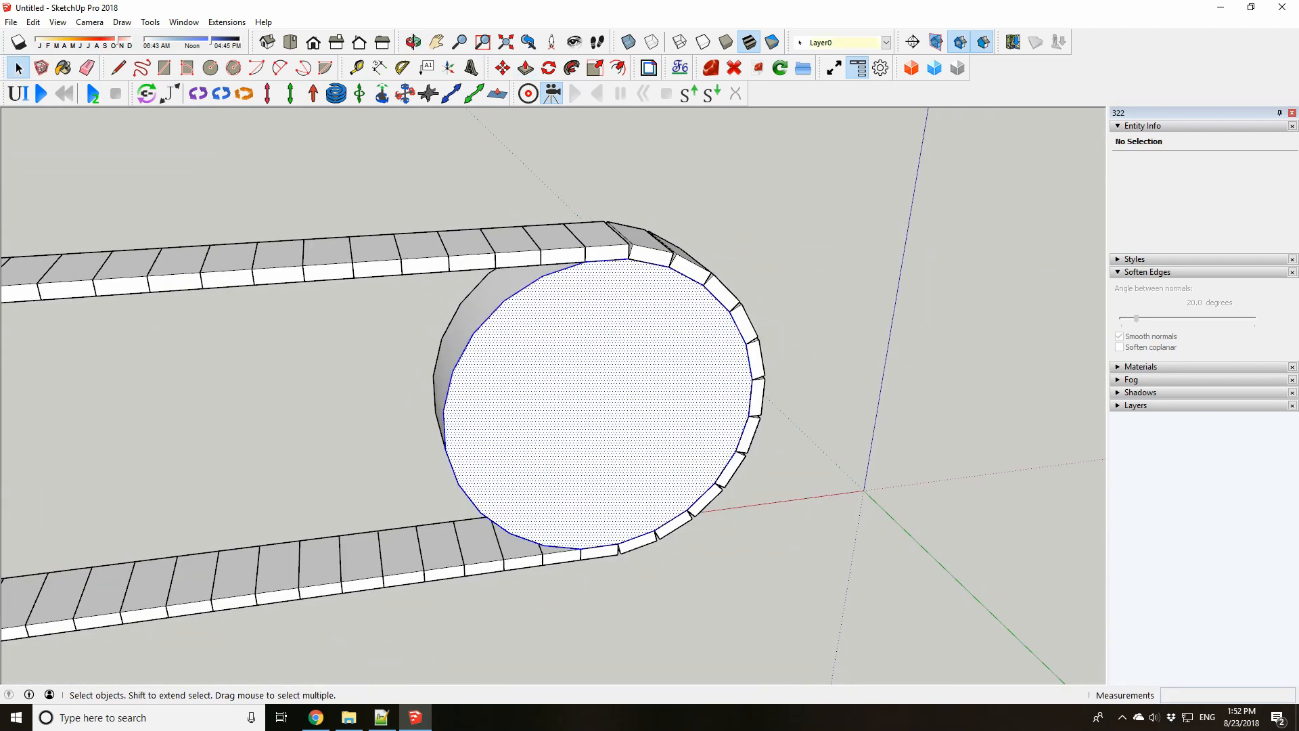
pyautogui.moveTo(595, 379); pyautogui.dragTo(655, 375, button='middle')
pyautogui.scroll(-3, 655, 375)
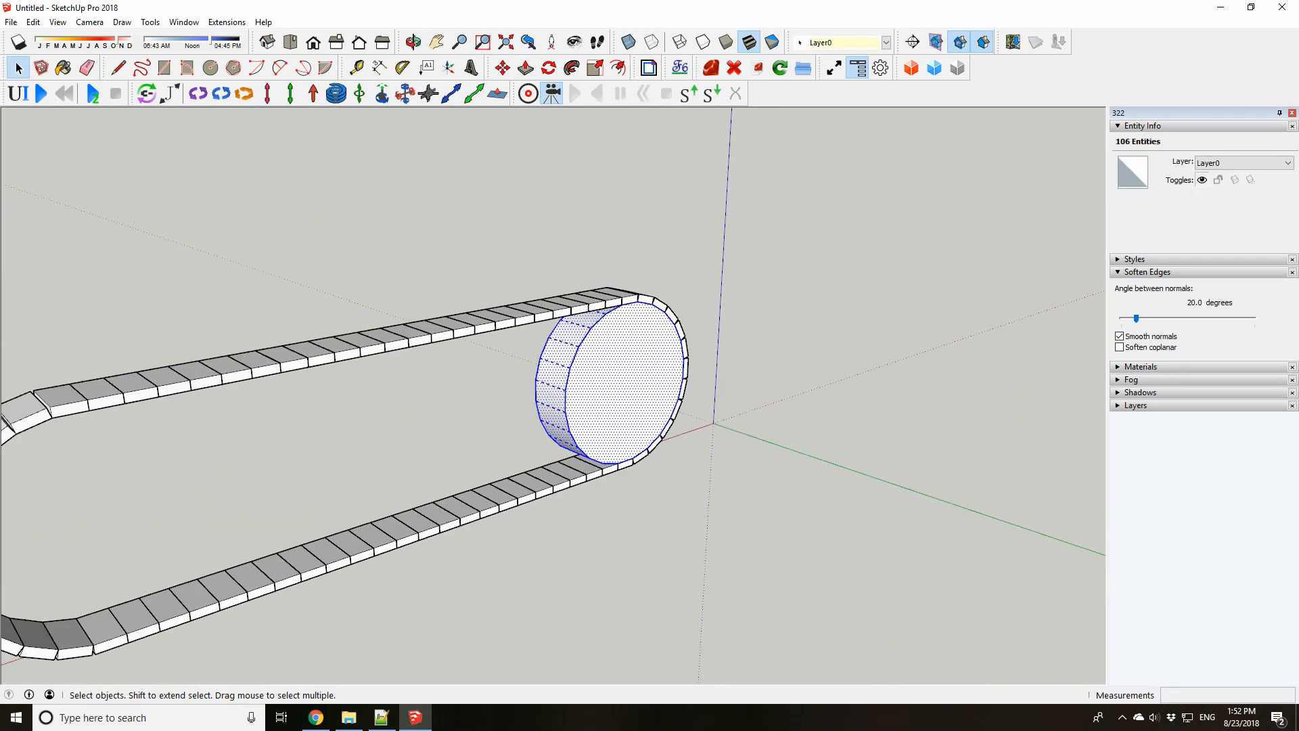
pyautogui.scroll(2, 655, 376)
pyautogui.rightClick(632, 368)
pyautogui.click(697, 483)
# Convert the wheel group into a component
pyautogui.moveTo(696, 485); pyautogui.dragTo(650, 440, button='middle')
pyautogui.scroll(3, 650, 440)
pyautogui.scroll(1, 719, 279)
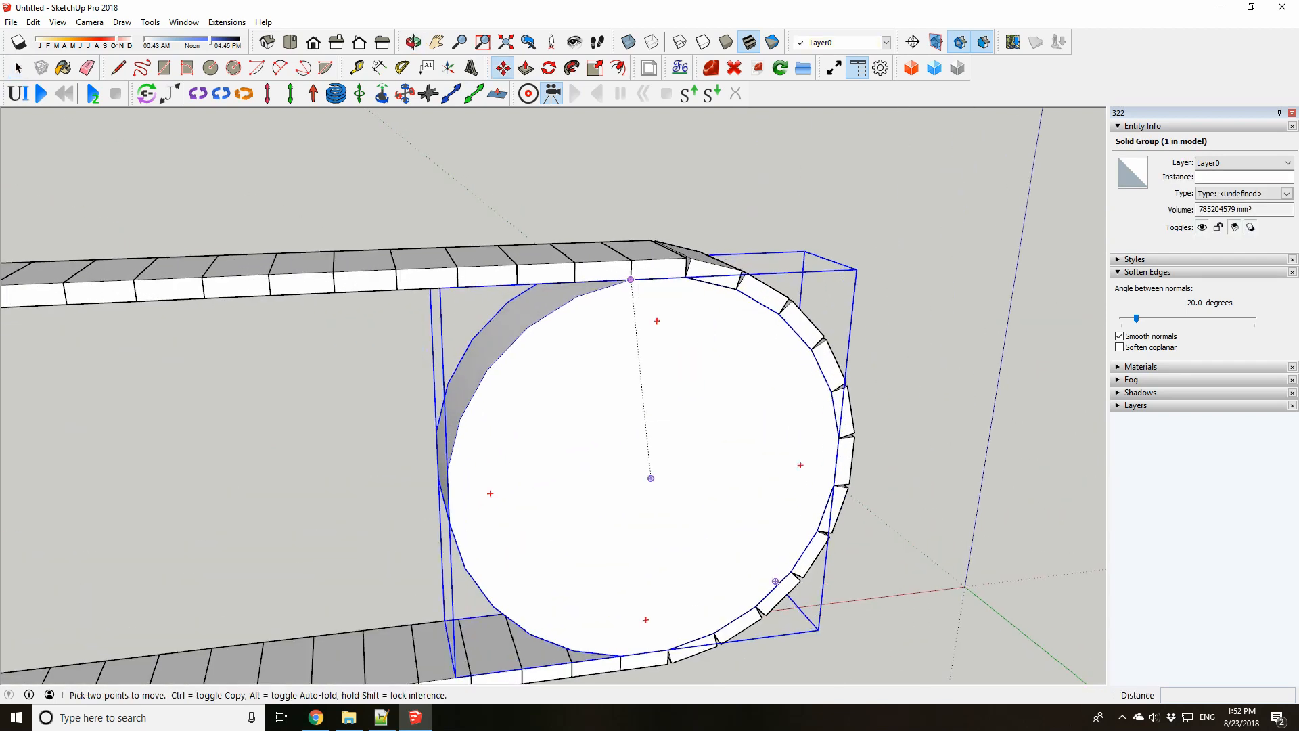
pyautogui.press('space')
pyautogui.scroll(-4, 630, 279)
pyautogui.rightClick(618, 344)
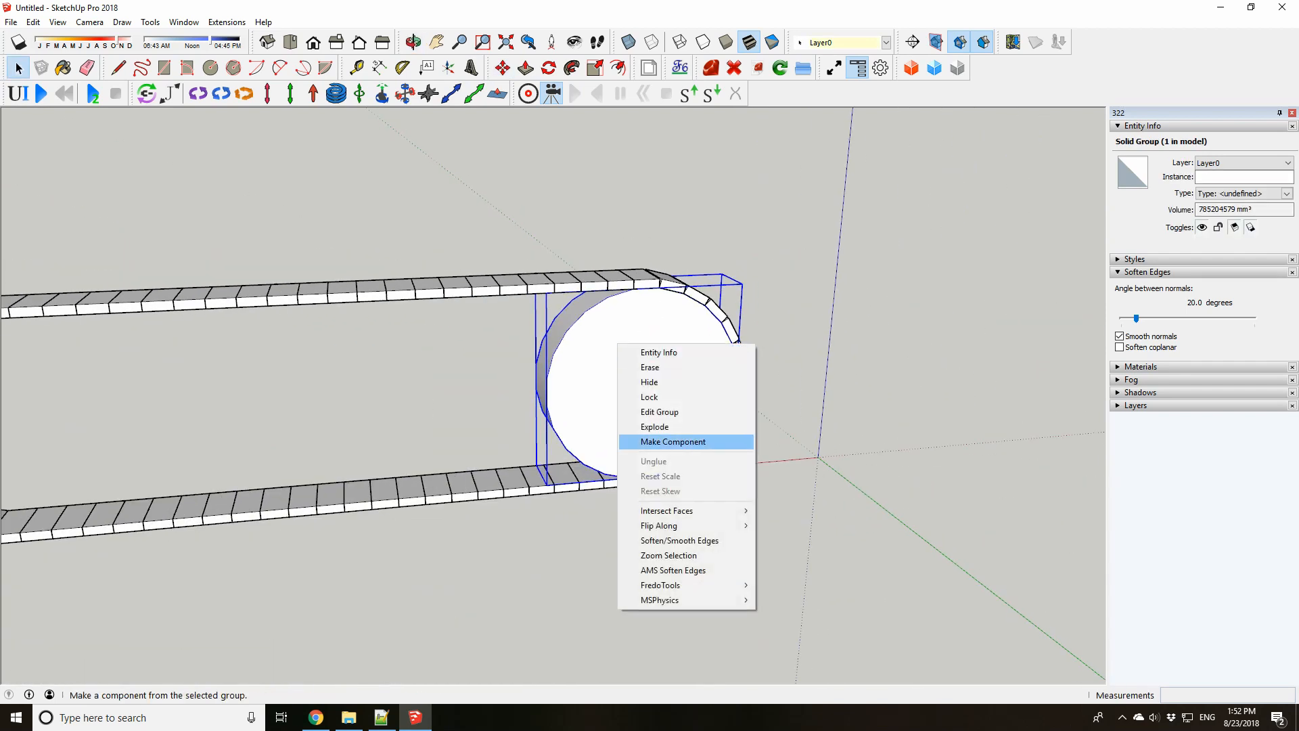
pyautogui.click(674, 441)
pyautogui.press('Return')
# Copy the wheel component along the row into the opposite curved end, aligned to the matching block corner
pyautogui.scroll(5, 651, 240)
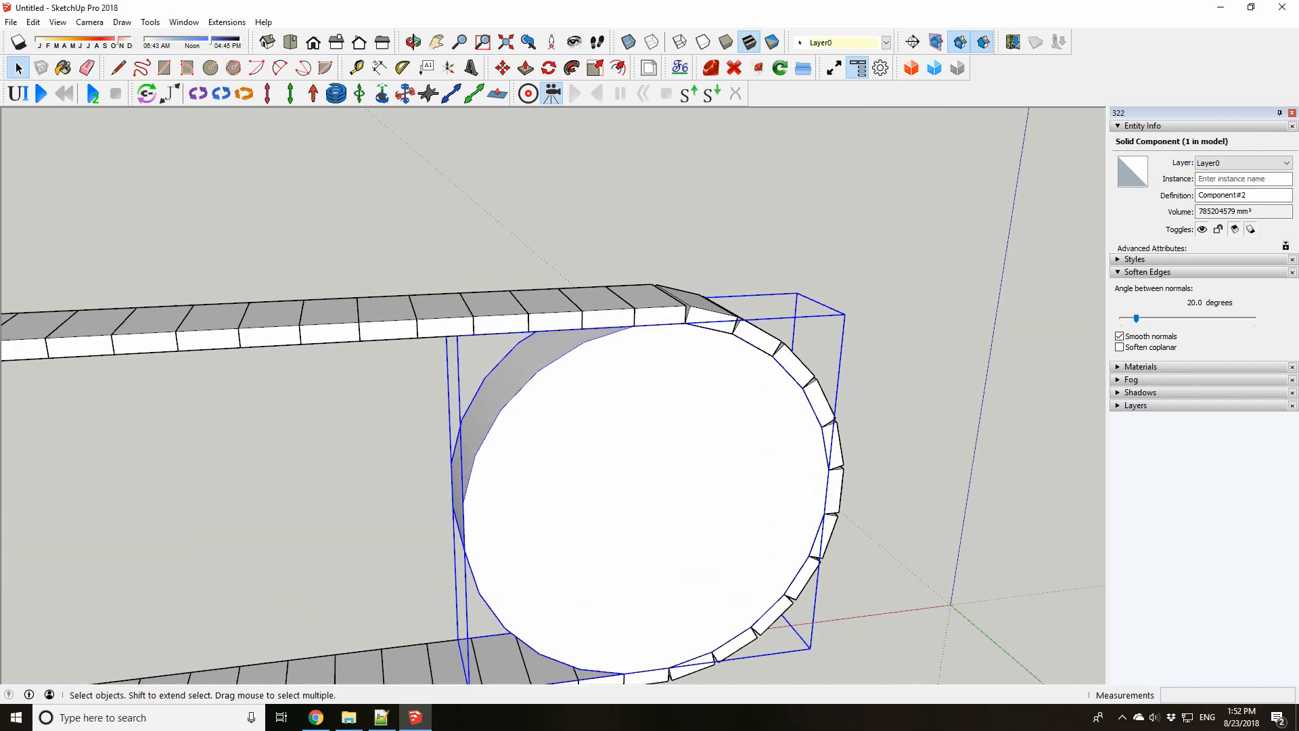
pyautogui.click(634, 325)
pyautogui.scroll(-6, 873, 298)
pyautogui.scroll(4, 406, 312)
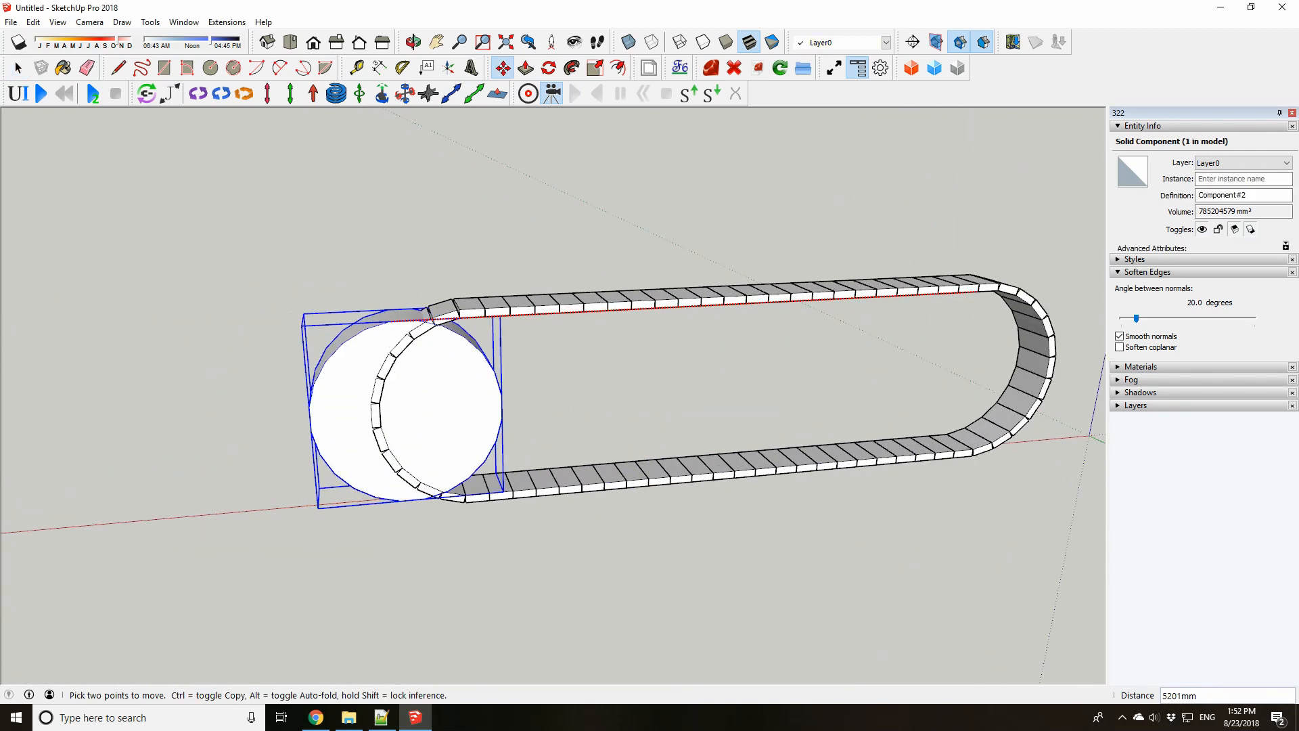
pyautogui.press('ctrl')
pyautogui.click(466, 314)
pyautogui.scroll(-5, 292, 372)
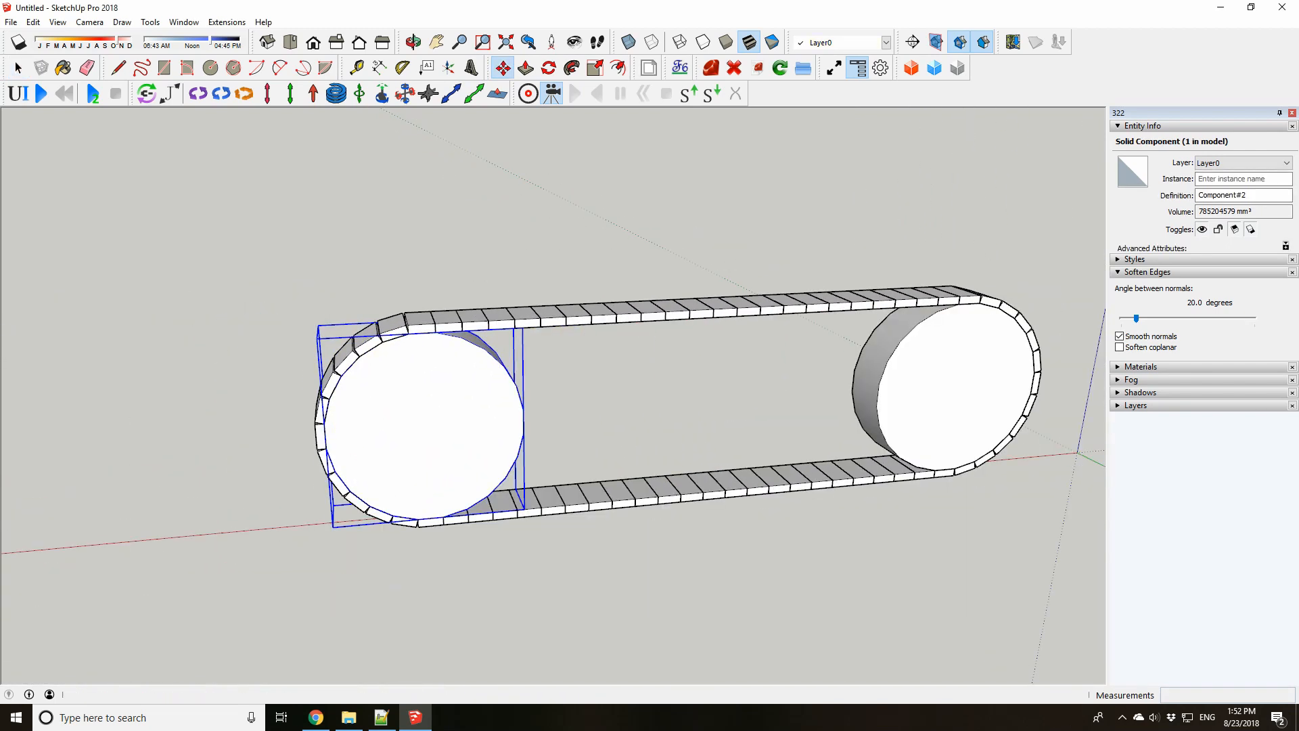
pyautogui.press('space')
# Open the copied wheel component and pull its outer side face outward past the track's edge
pyautogui.moveTo(292, 372); pyautogui.dragTo(433, 399, button='middle')
pyautogui.scroll(4, 503, 436)
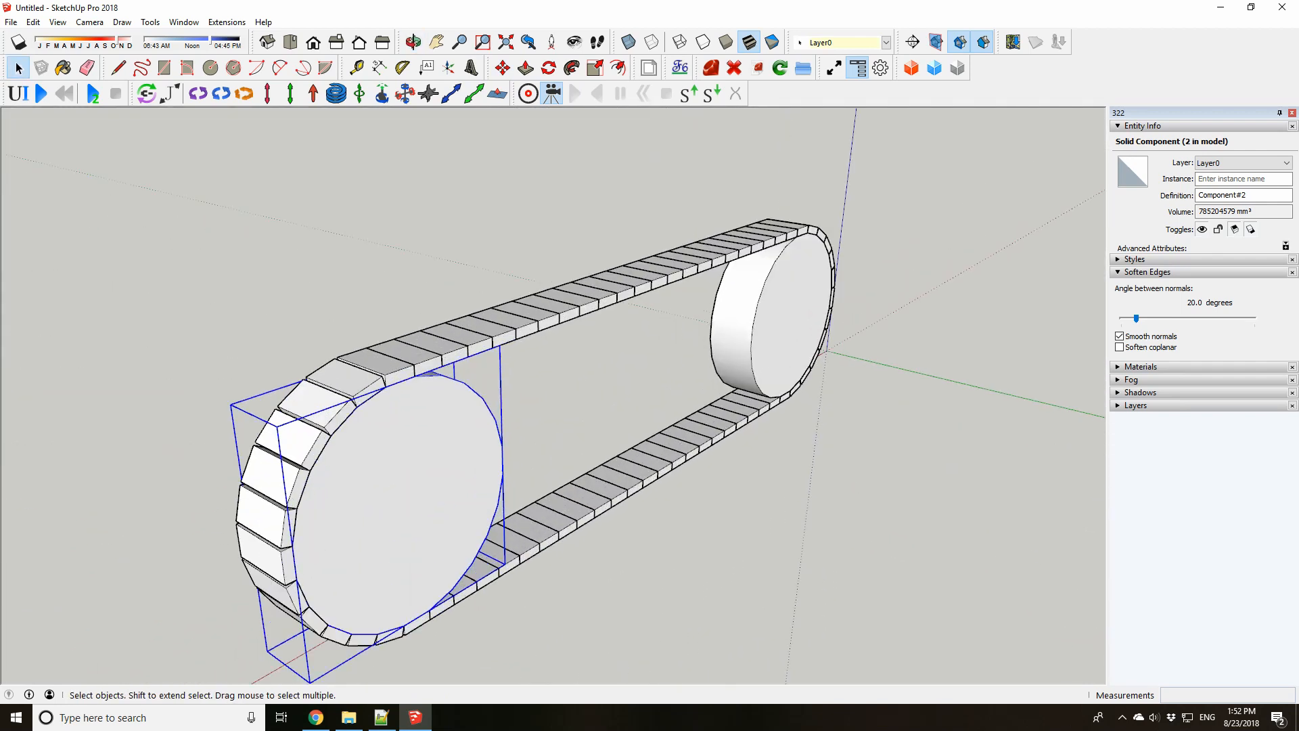
pyautogui.tripleClick(473, 453)
pyautogui.moveTo(399, 467); pyautogui.dragTo(527, 491, button='middle')
pyautogui.scroll(-1, 517, 494)
pyautogui.press('p')
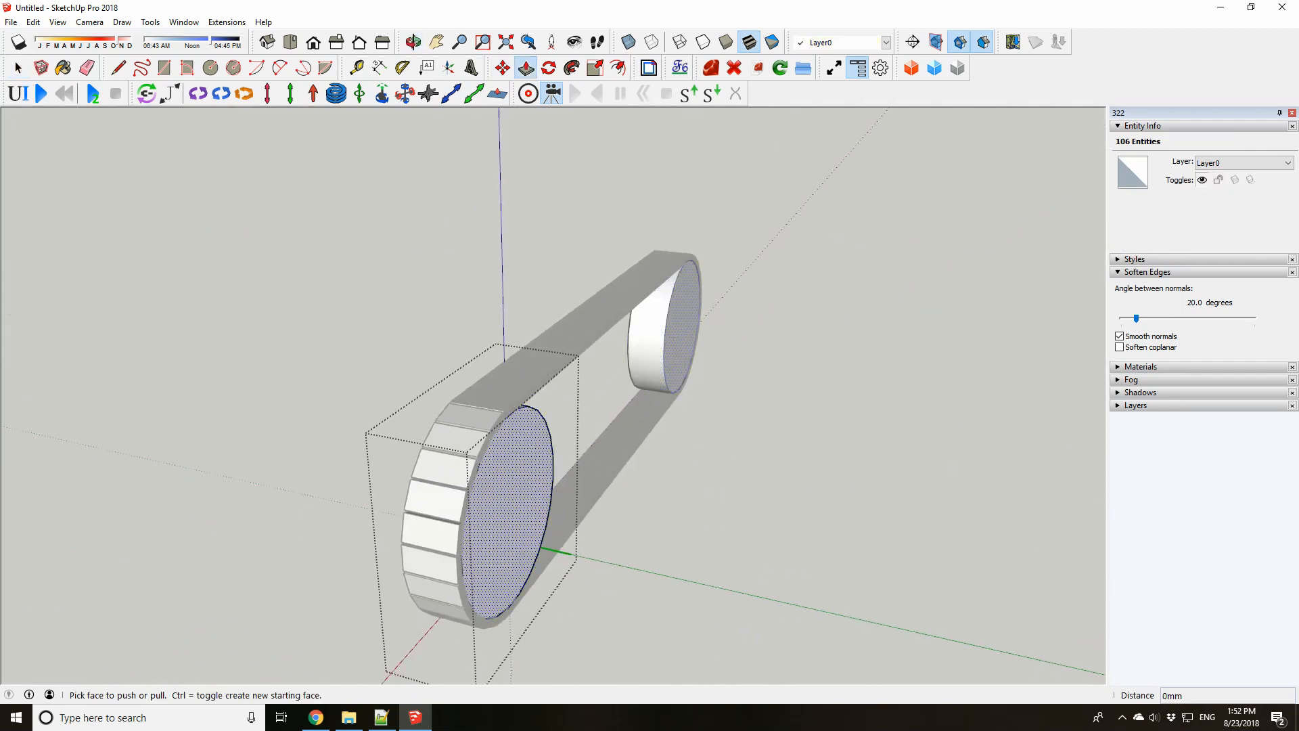
pyautogui.click(524, 508)
pyautogui.click(534, 507)
pyautogui.press('space')
# Open a track block and extend its side face outward so the blocks are flush with the wheels
pyautogui.doubleClick(474, 416)
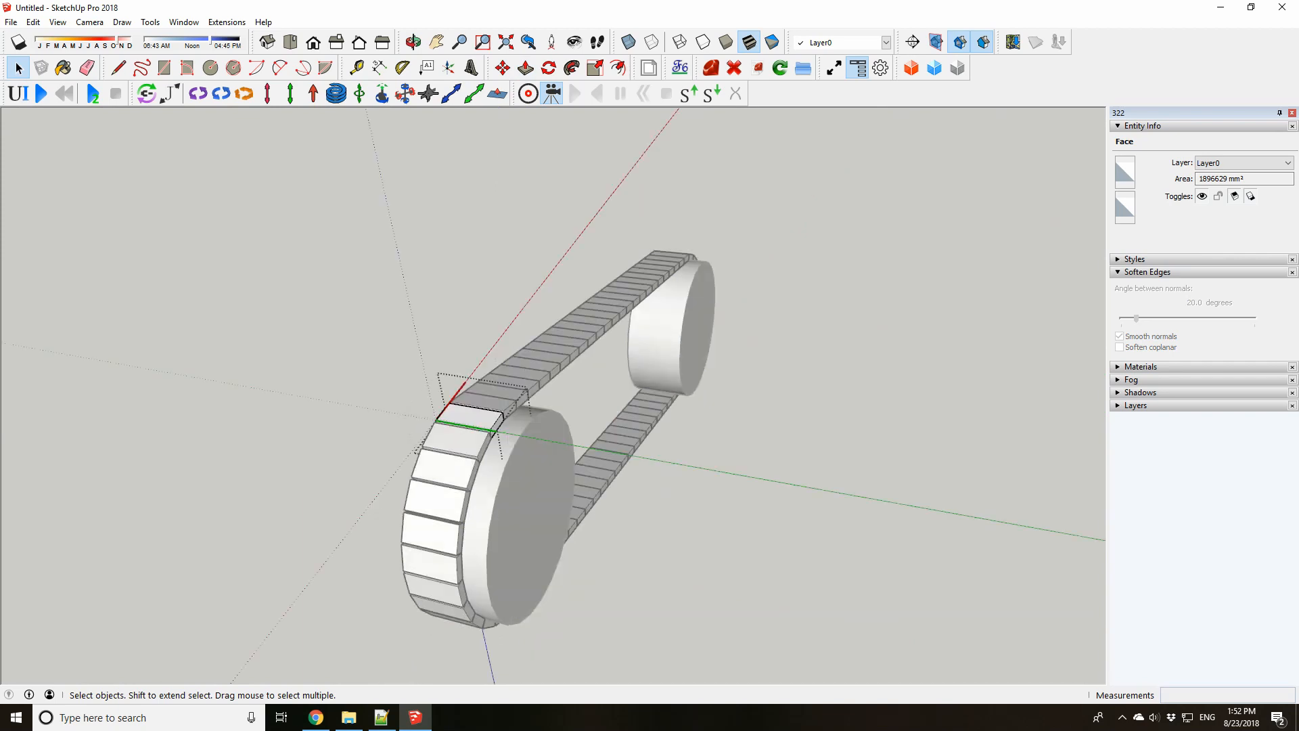
pyautogui.press('p')
pyautogui.click(498, 423)
pyautogui.click(509, 482)
pyautogui.moveTo(508, 483); pyautogui.dragTo(846, 460, button='middle')
pyautogui.press('space')
pyautogui.click(325, 440)
# Open an upper-row block and insert an MSPhysics hinge joint on its side at the seam with the neighbouring block
pyautogui.moveTo(473, 447); pyautogui.dragTo(541, 396, button='middle')
pyautogui.scroll(3, 541, 413)
pyautogui.scroll(-3, 586, 400)
pyautogui.moveTo(586, 298); pyautogui.dragTo(586, 400, button='middle')
pyautogui.scroll(3, 586, 400)
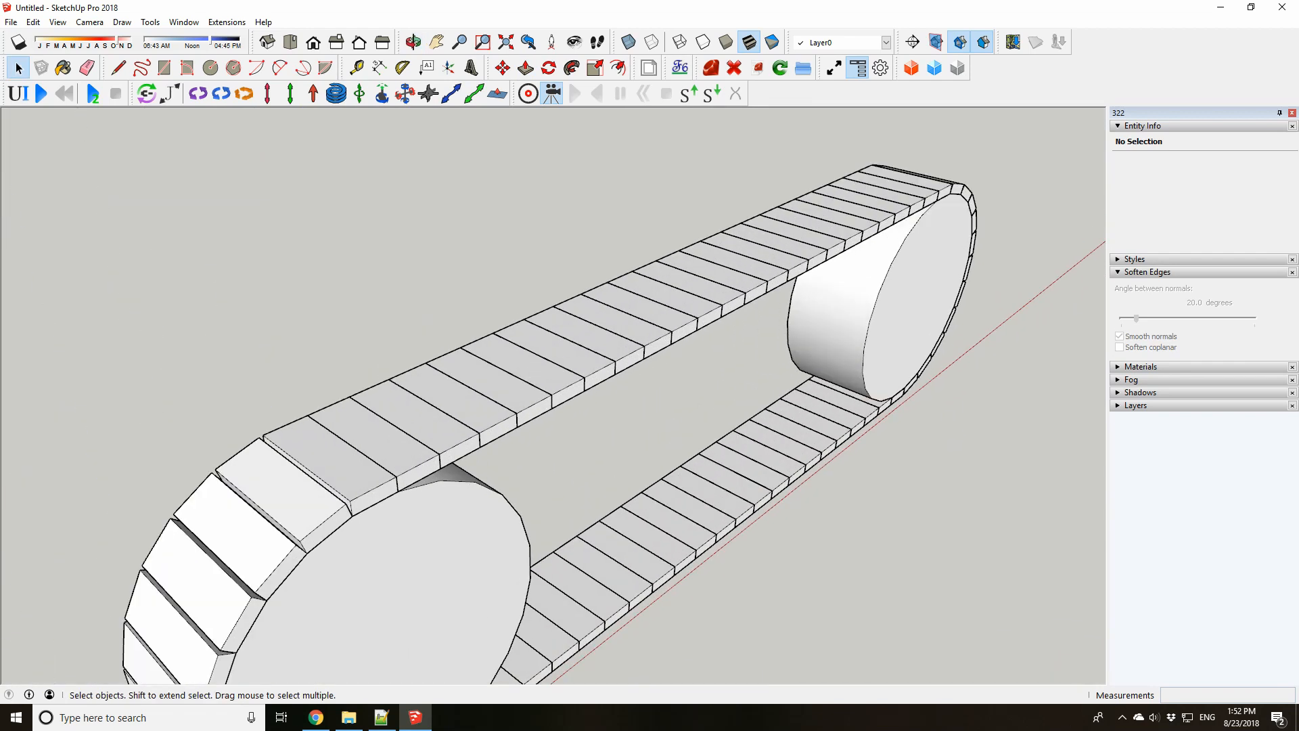
pyautogui.doubleClick(525, 365)
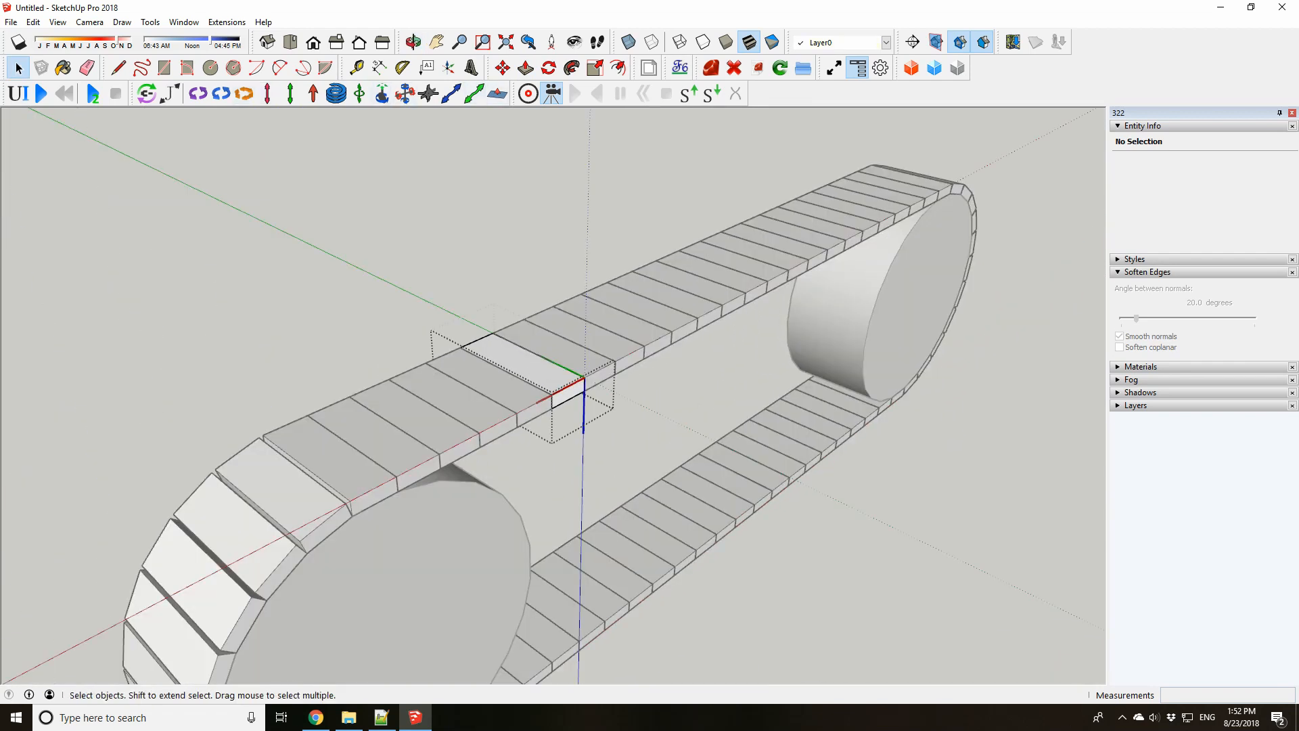
pyautogui.moveTo(582, 379); pyautogui.dragTo(714, 474, button='middle')
pyautogui.scroll(2, 437, 312)
pyautogui.click(810, 473)
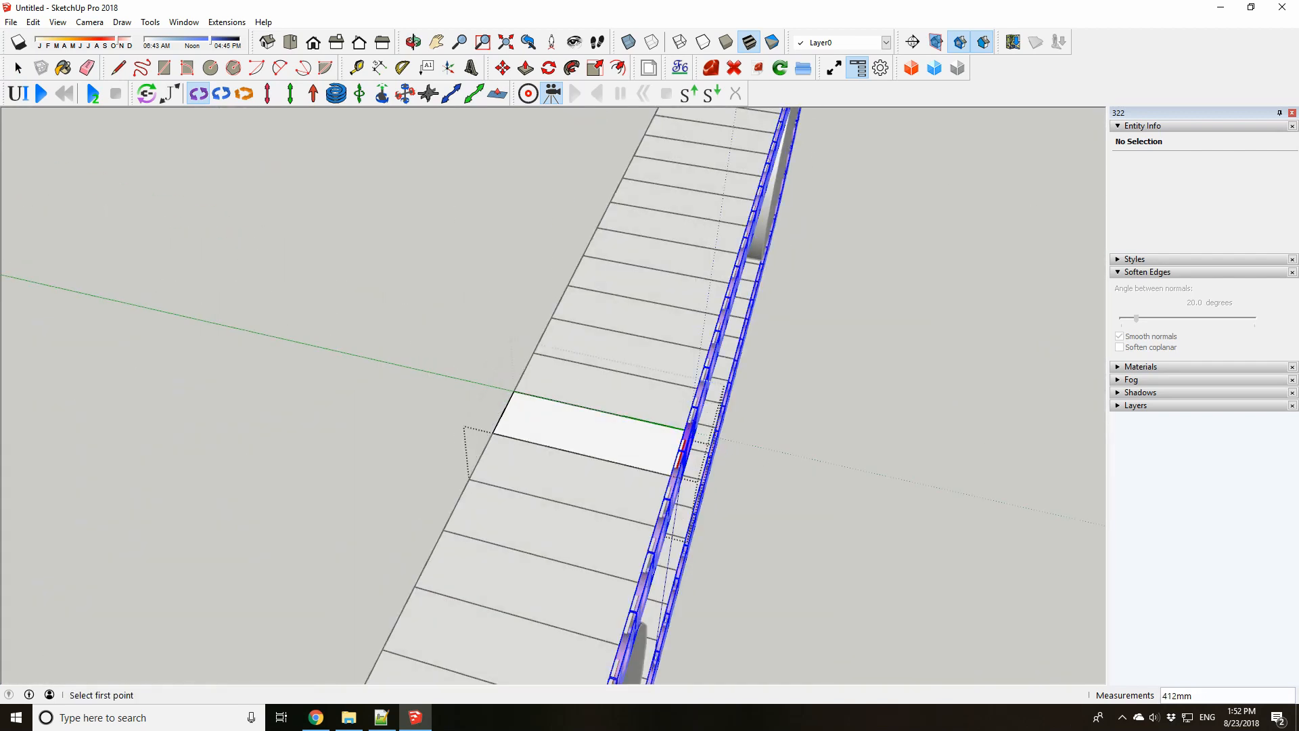
pyautogui.moveTo(810, 473); pyautogui.dragTo(569, 369, button='middle')
pyautogui.press('space')
pyautogui.scroll(-2, 534, 433)
pyautogui.press('Escape')
pyautogui.moveTo(535, 433); pyautogui.dragTo(542, 331, button='middle')
pyautogui.hotkey('ctrl', 't')
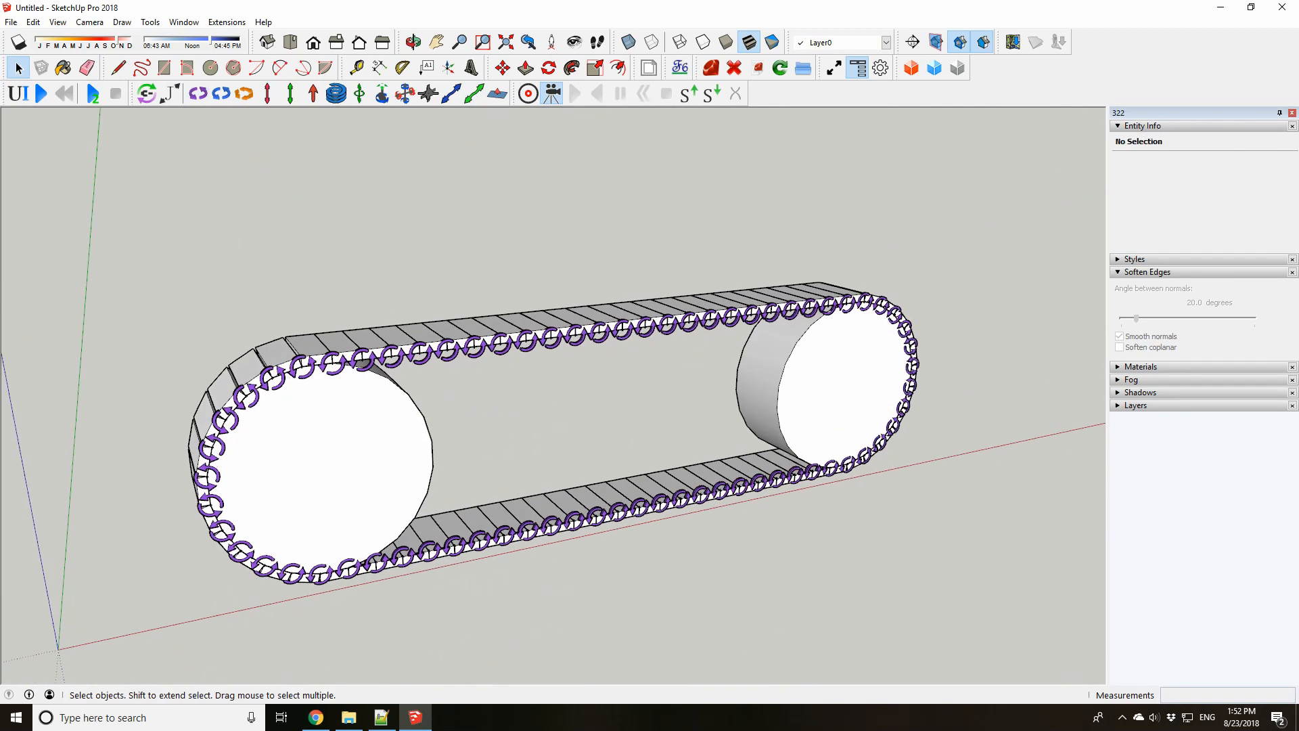
# Connect an upper-row block to the neighbouring block's hinge joint and apply the connection to all alike instances
pyautogui.moveTo(271, 419)
pyautogui.mouseDown(button='middle')
pyautogui.moveTo(396, 436)
pyautogui.moveTo(291, 423)
pyautogui.moveTo(264, 383)
pyautogui.moveTo(257, 401)
pyautogui.mouseUp(button='middle')
pyautogui.doubleClick(383, 441)
pyautogui.press('Escape')
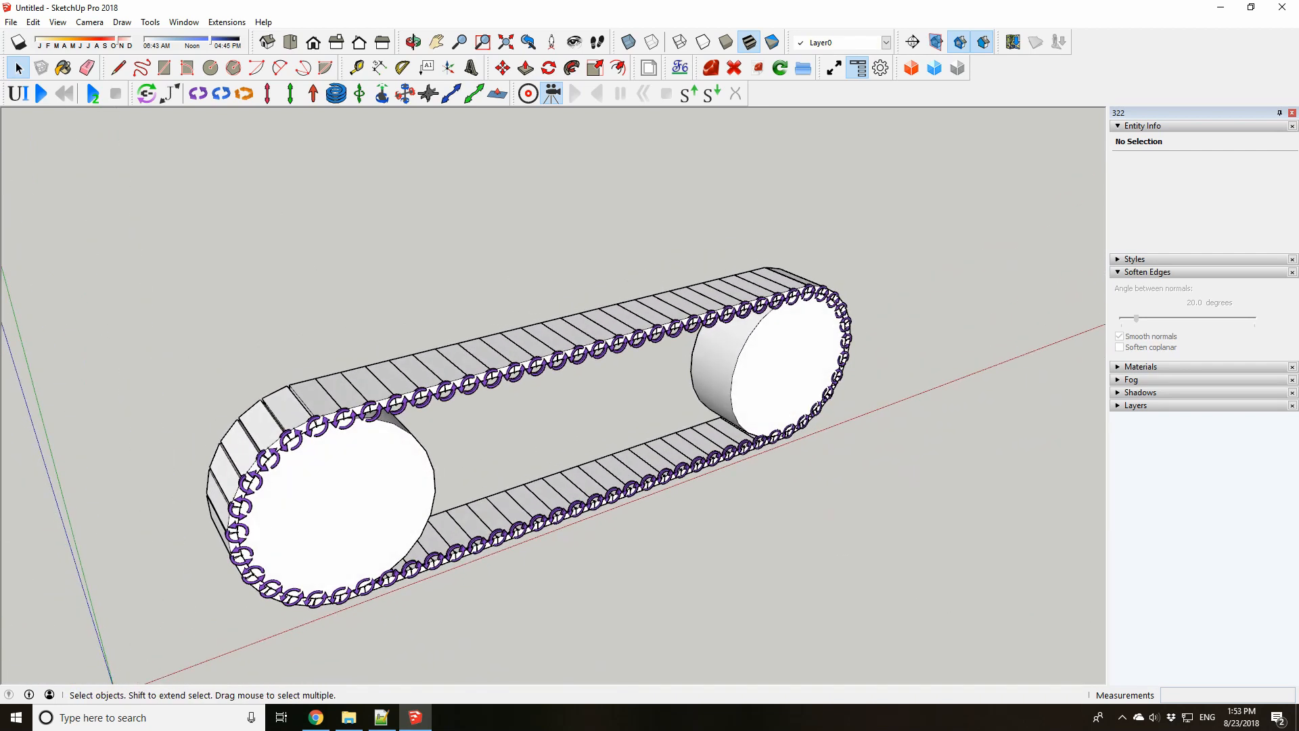
pyautogui.click(146, 94)
pyautogui.scroll(4, 500, 383)
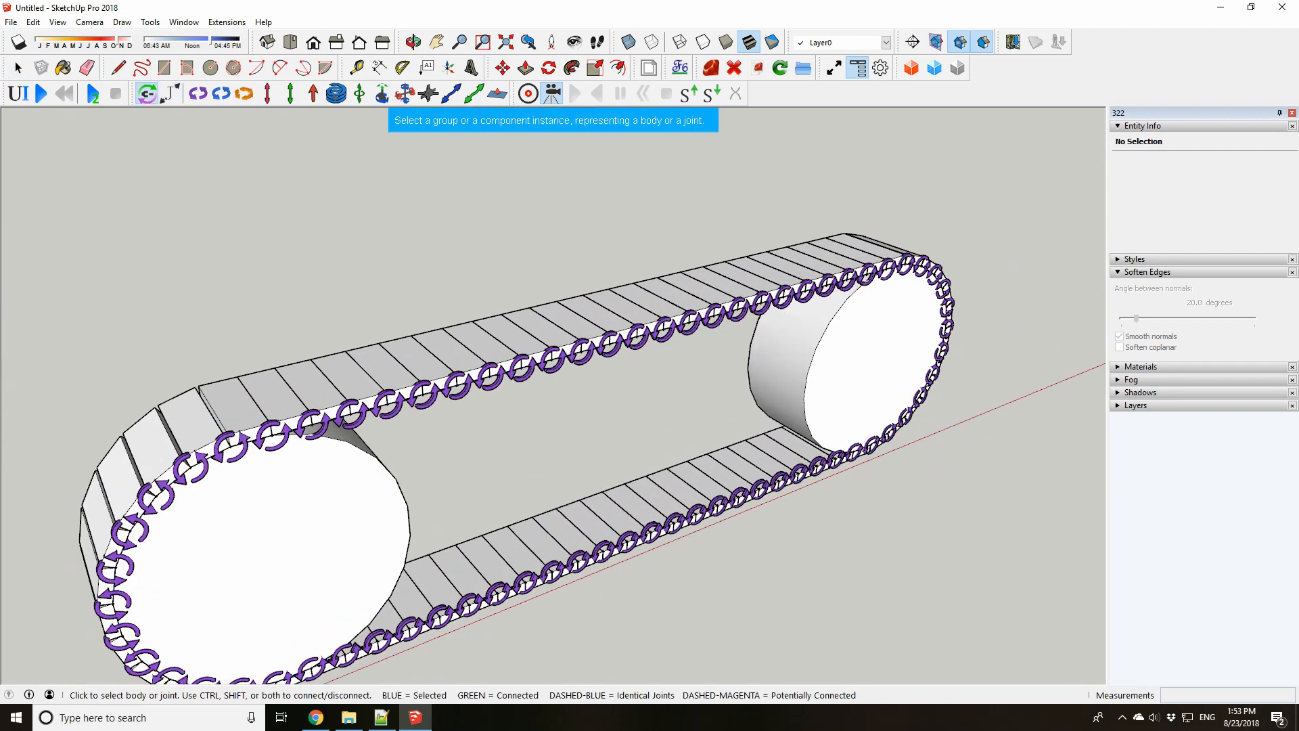
pyautogui.scroll(4, 444, 373)
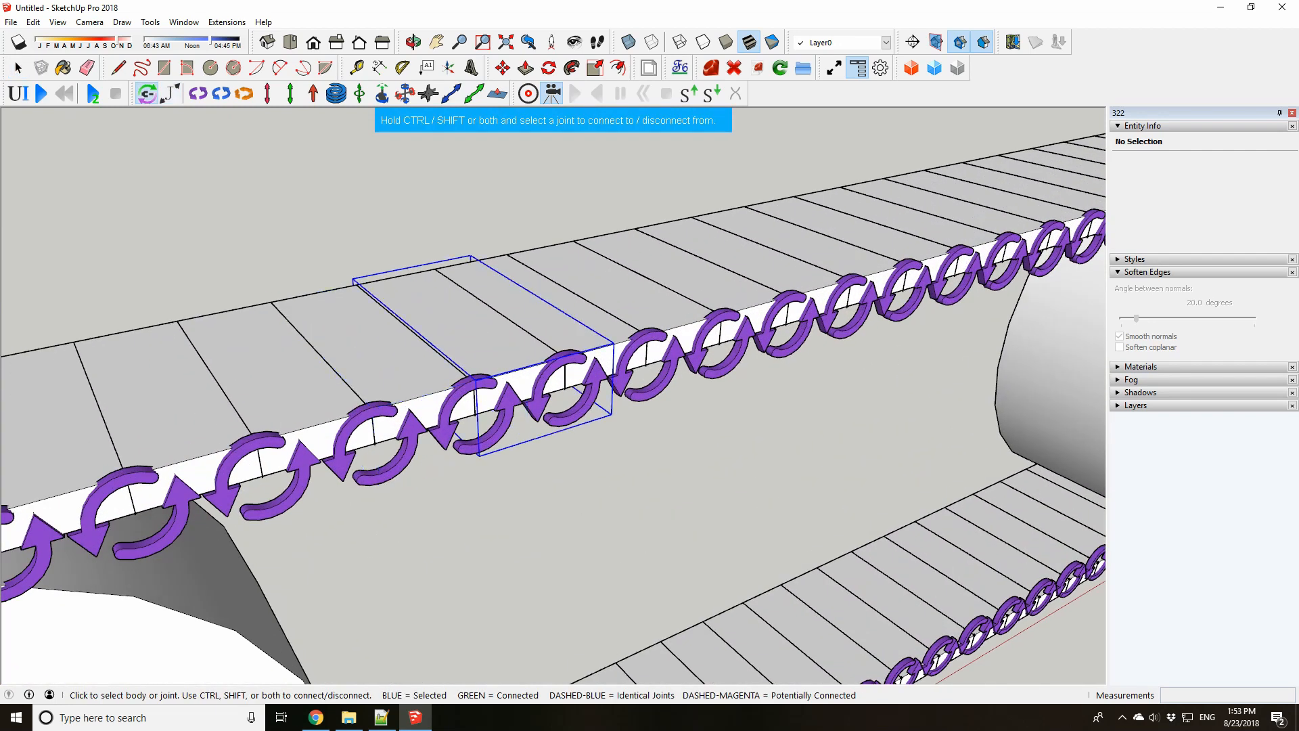
pyautogui.moveTo(514, 406); pyautogui.dragTo(494, 396, button='middle')
pyautogui.scroll(-1, 431, 344)
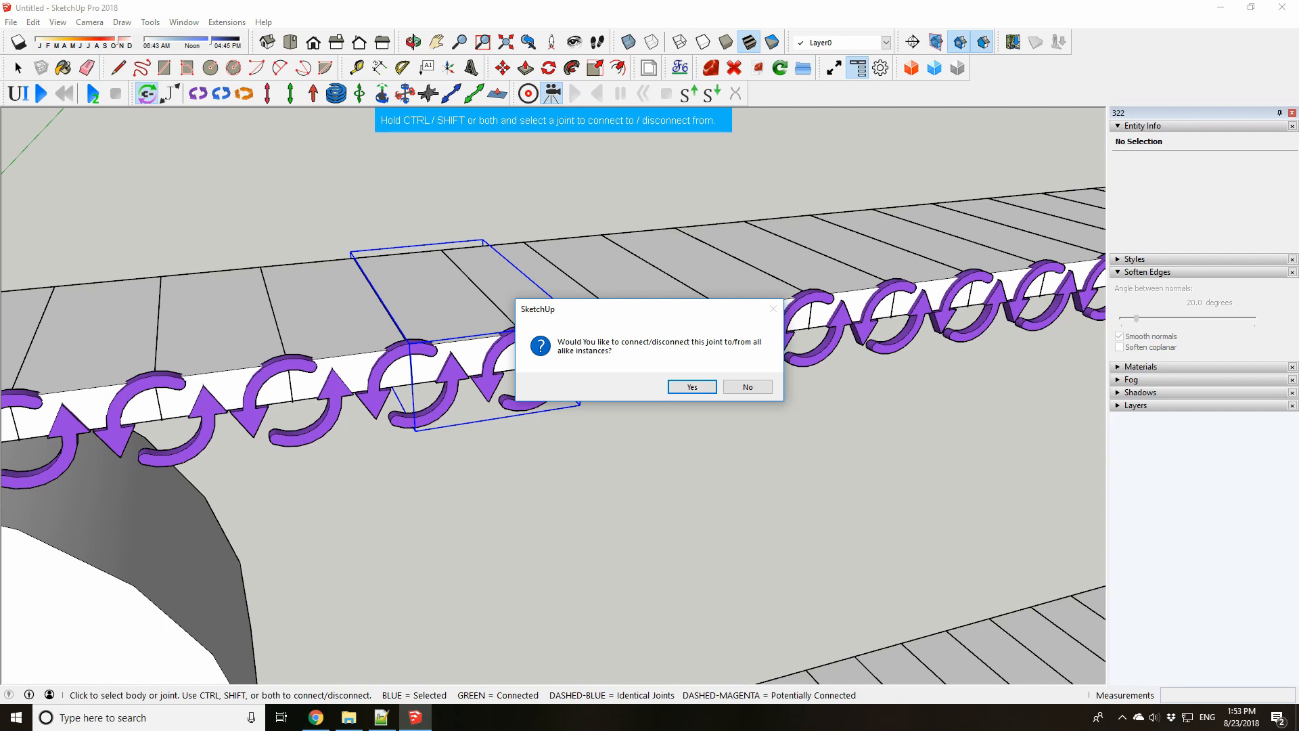
pyautogui.click(692, 386)
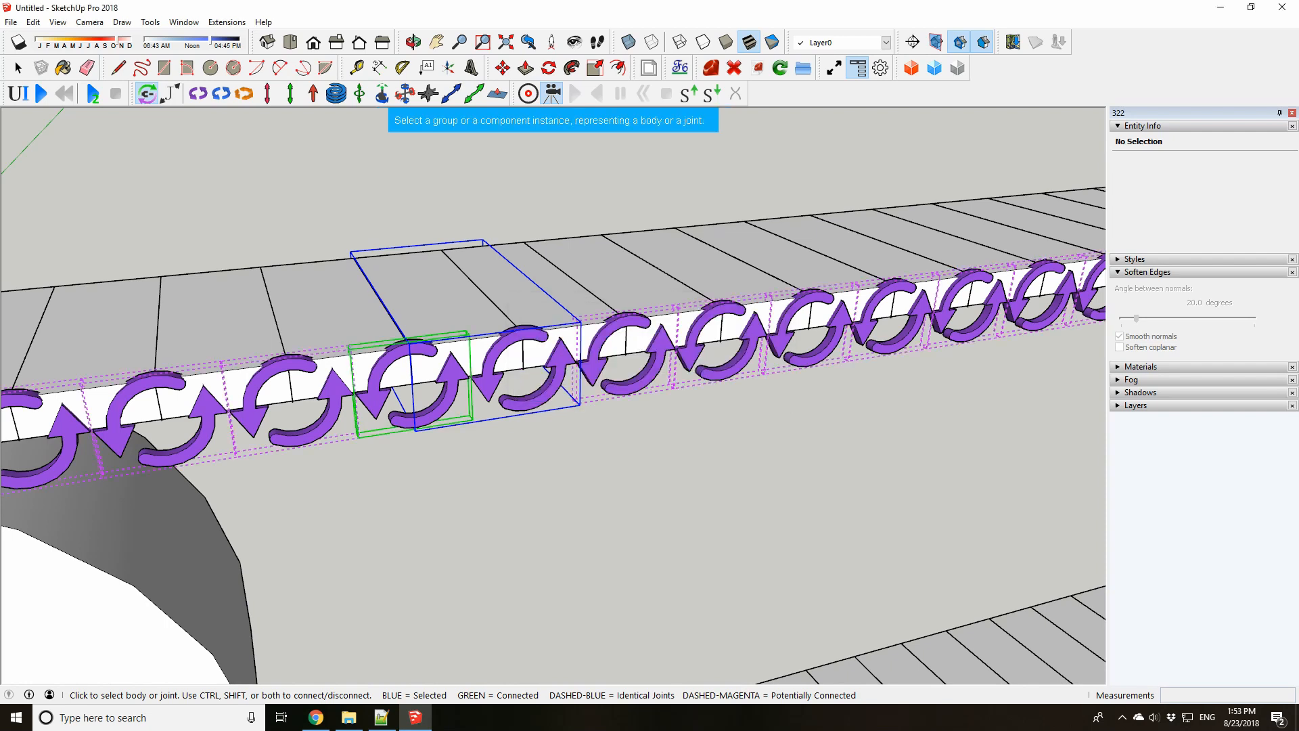
# Check the hinge connections of several blocks along both straight rows and around the curved end
pyautogui.scroll(-5, 426, 289)
pyautogui.click(696, 262)
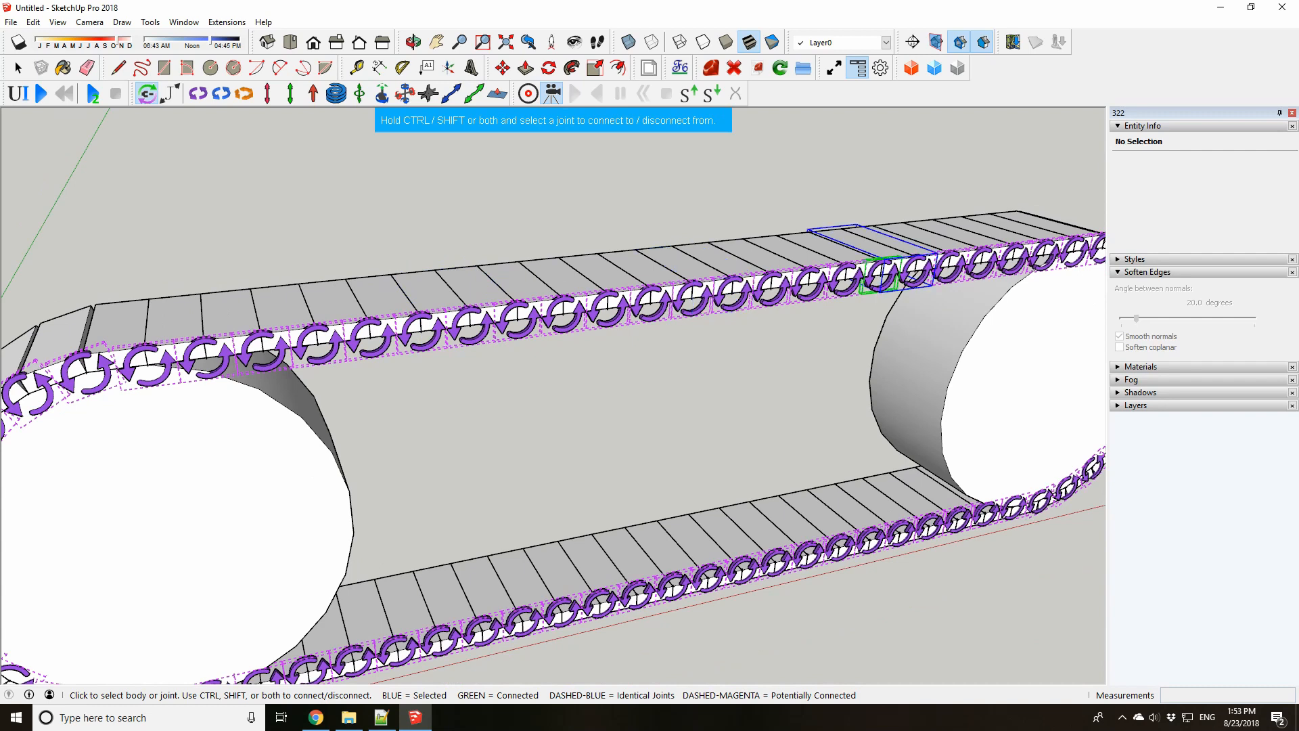
pyautogui.scroll(-3, 778, 348)
pyautogui.moveTo(758, 345); pyautogui.dragTo(747, 379, button='middle')
pyautogui.click(737, 386)
pyautogui.click(703, 473)
pyautogui.click(612, 491)
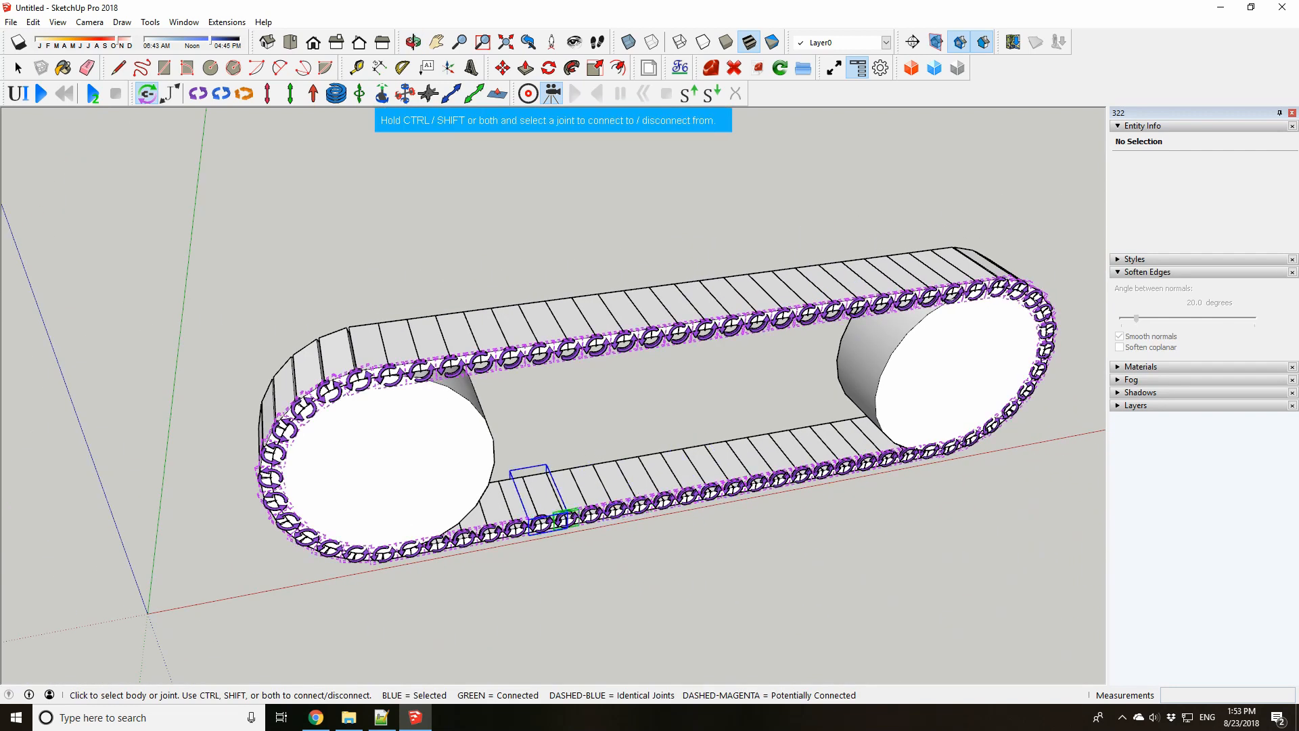
pyautogui.scroll(3, 771, 277)
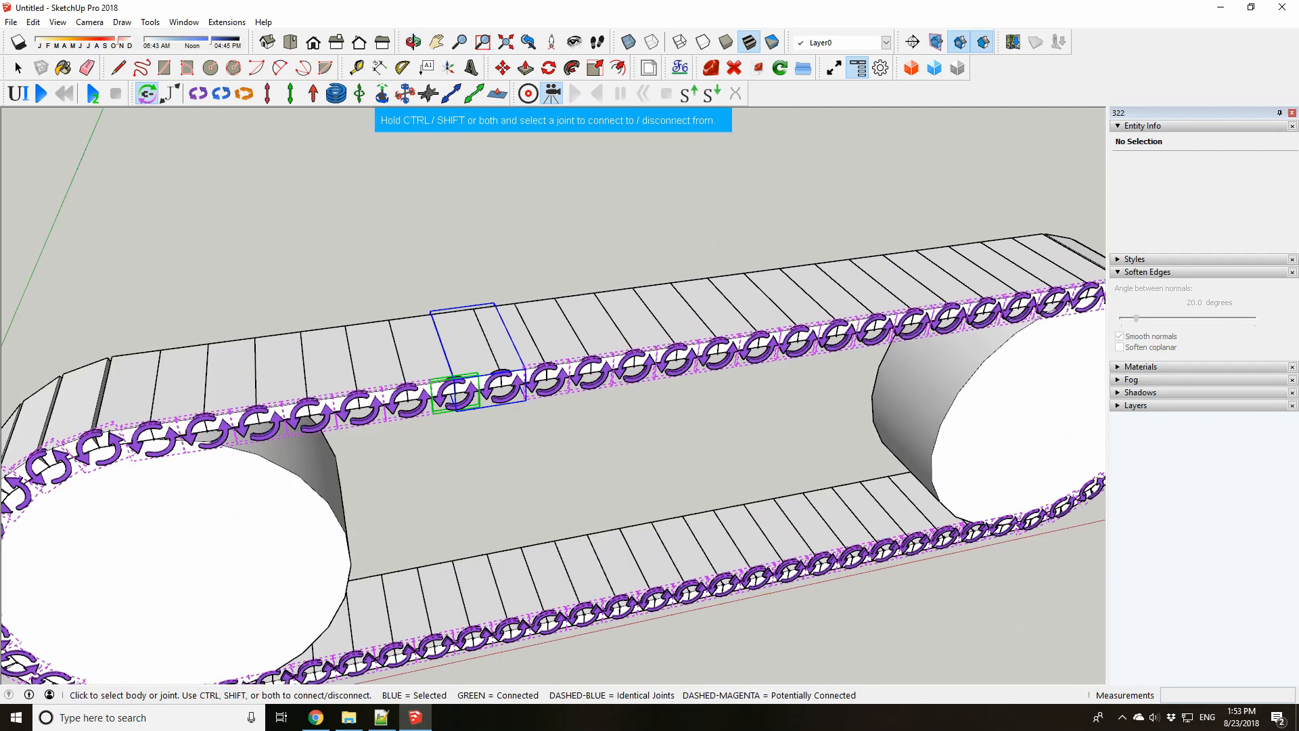
pyautogui.moveTo(772, 278); pyautogui.dragTo(534, 315, button='middle')
pyautogui.scroll(1, 605, 396)
pyautogui.click(626, 399)
pyautogui.scroll(-5, 649, 338)
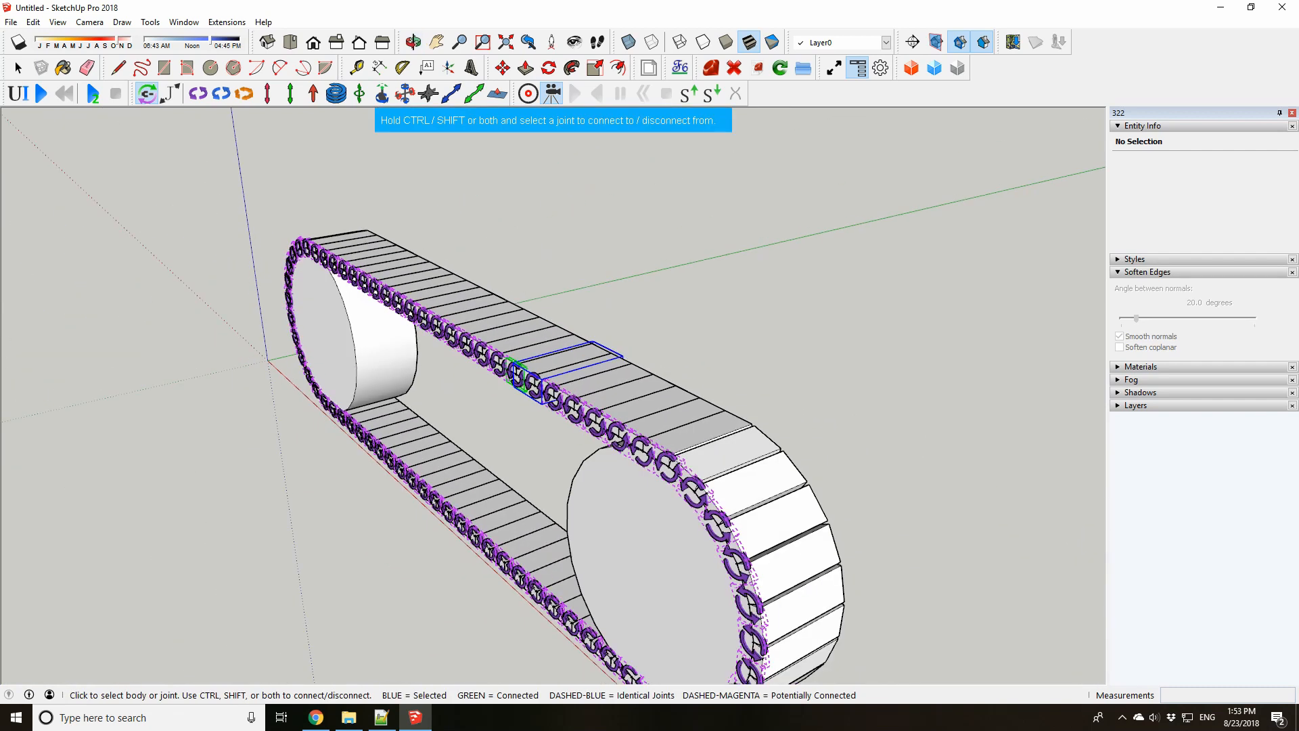
pyautogui.scroll(2, 727, 504)
pyautogui.click(632, 548)
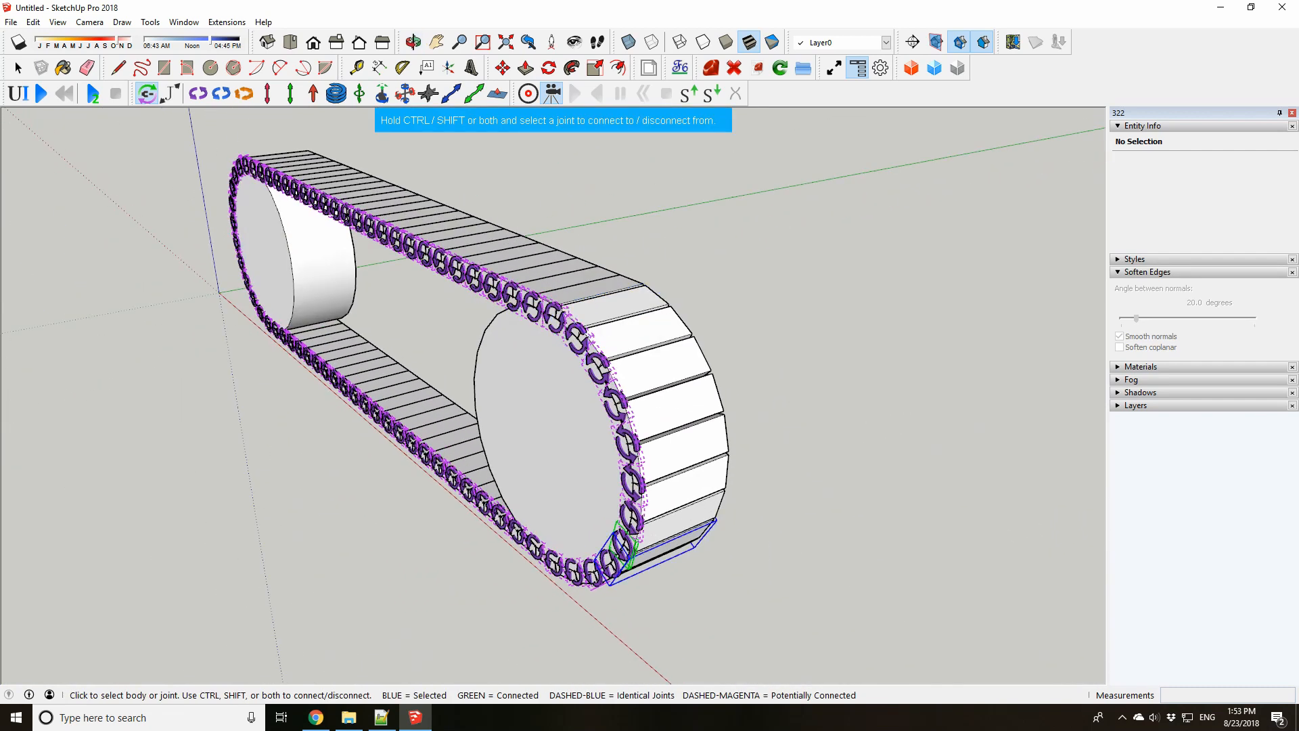
pyautogui.moveTo(632, 548); pyautogui.dragTo(880, 524, button='middle')
pyautogui.click(479, 509)
pyautogui.scroll(-5, 703, 396)
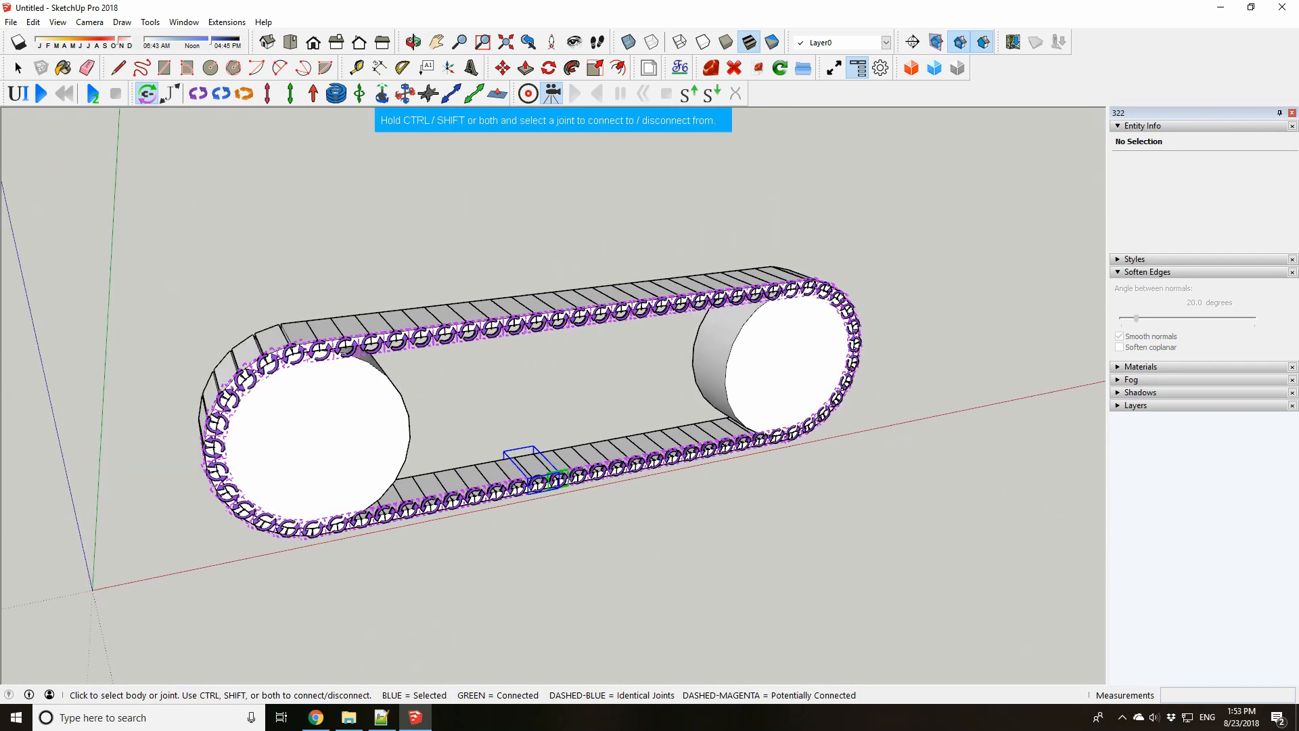
# Draw a large rectangle on the ground plane that extends well beyond the track on all sides
pyautogui.moveTo(595, 325); pyautogui.dragTo(731, 399, button='middle')
pyautogui.scroll(-1, 541, 379)
pyautogui.press('space')
pyautogui.press('r')
pyautogui.scroll(1, 395, 359)
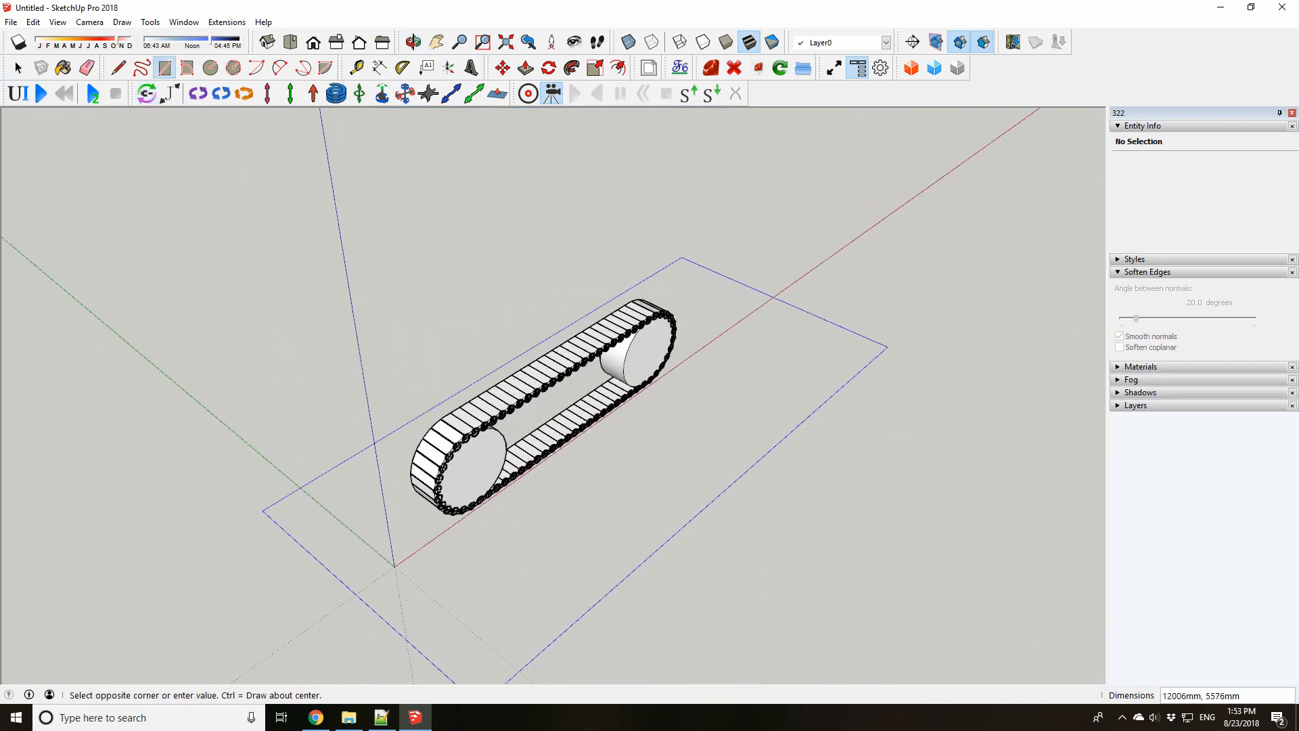
pyautogui.click(867, 313)
# Push/Pull the ground rectangle about 867 mm downward to form a slab beneath the track
pyautogui.scroll(-1, 871, 255)
pyautogui.press('space')
pyautogui.press('p')
pyautogui.click(707, 414)
pyautogui.click(709, 446)
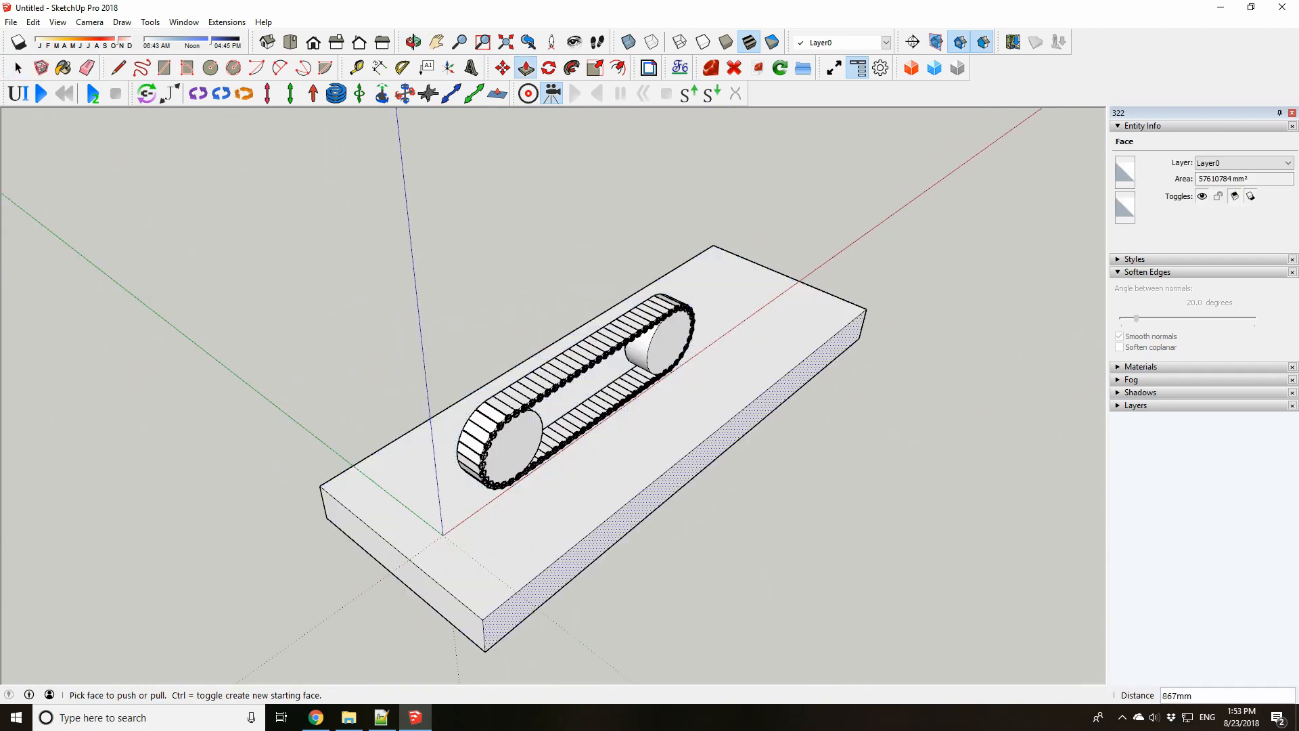
# Select all of the slab's connected geometry and make it a group
pyautogui.press('space')
pyautogui.tripleClick(704, 446)
pyautogui.rightClick(695, 446)
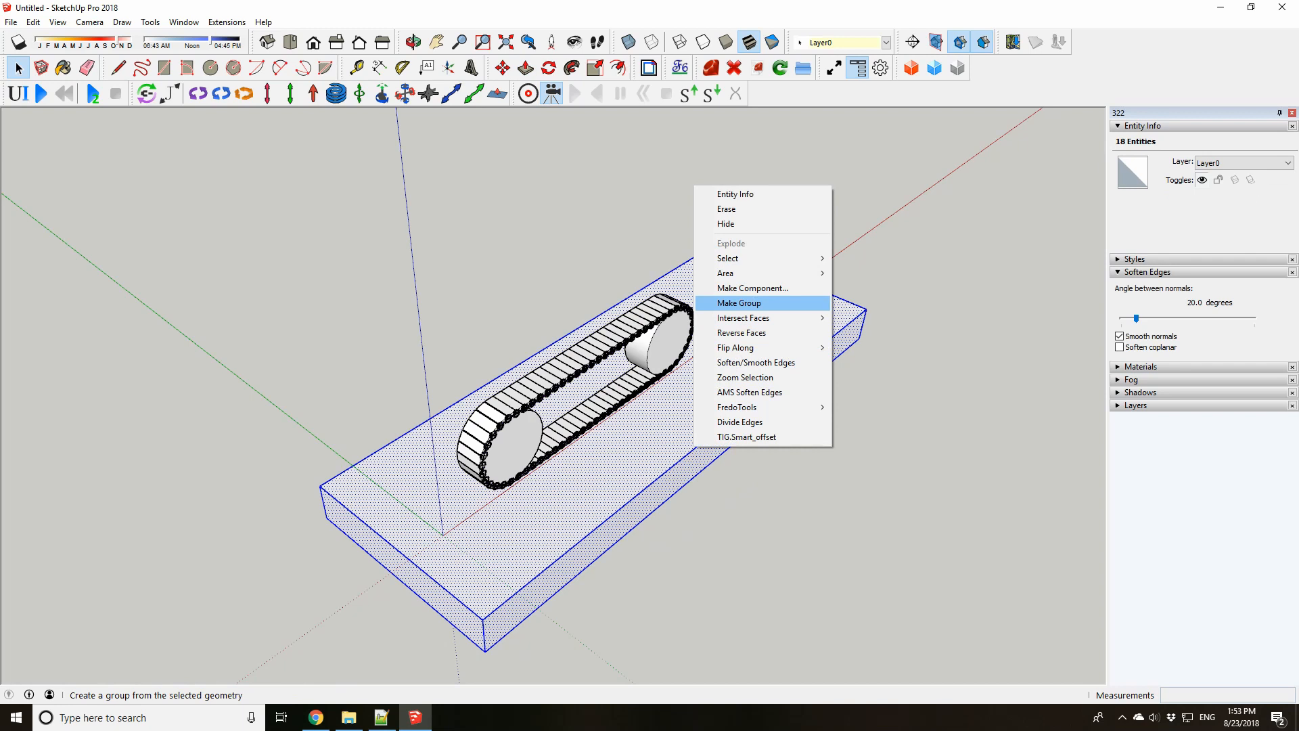
pyautogui.click(739, 303)
# Set the slab group's MSPhysics state to Static
pyautogui.moveTo(846, 508); pyautogui.dragTo(676, 460, button='middle')
pyautogui.scroll(1, 677, 460)
pyautogui.rightClick(686, 461)
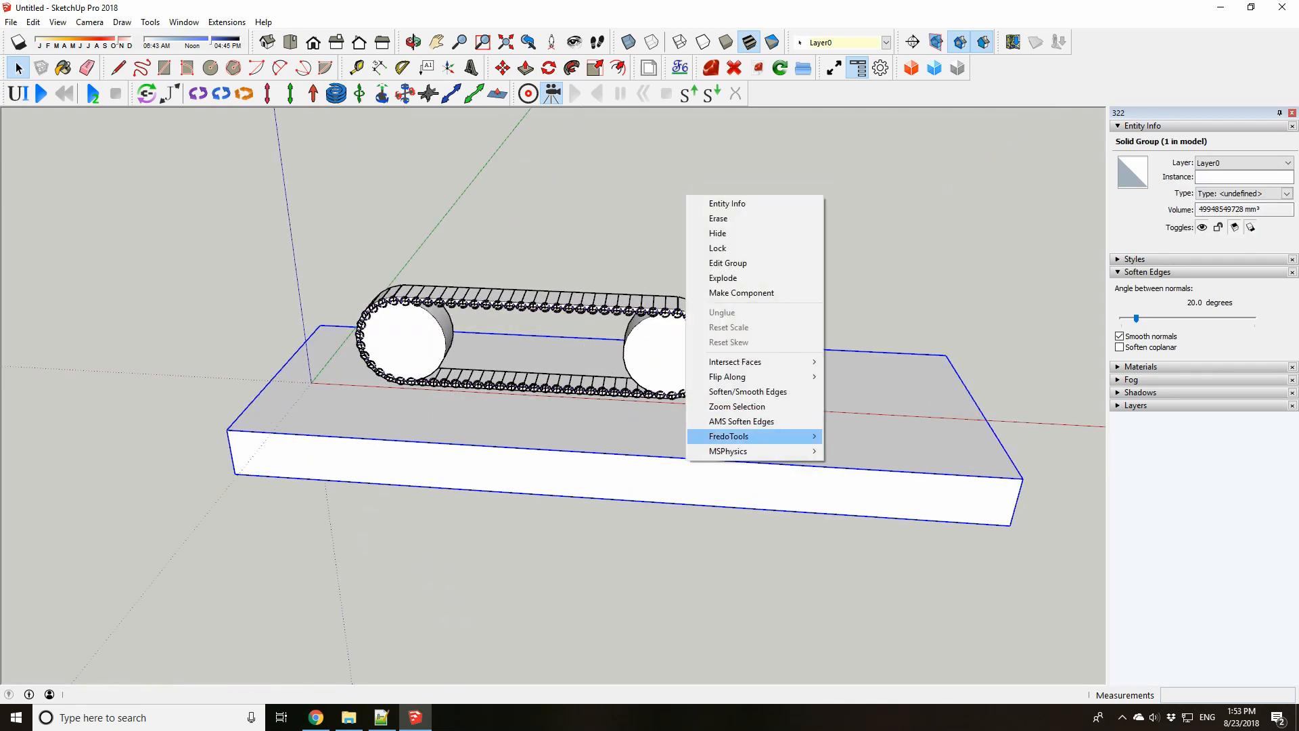
pyautogui.moveTo(745, 451)
pyautogui.moveTo(866, 451)
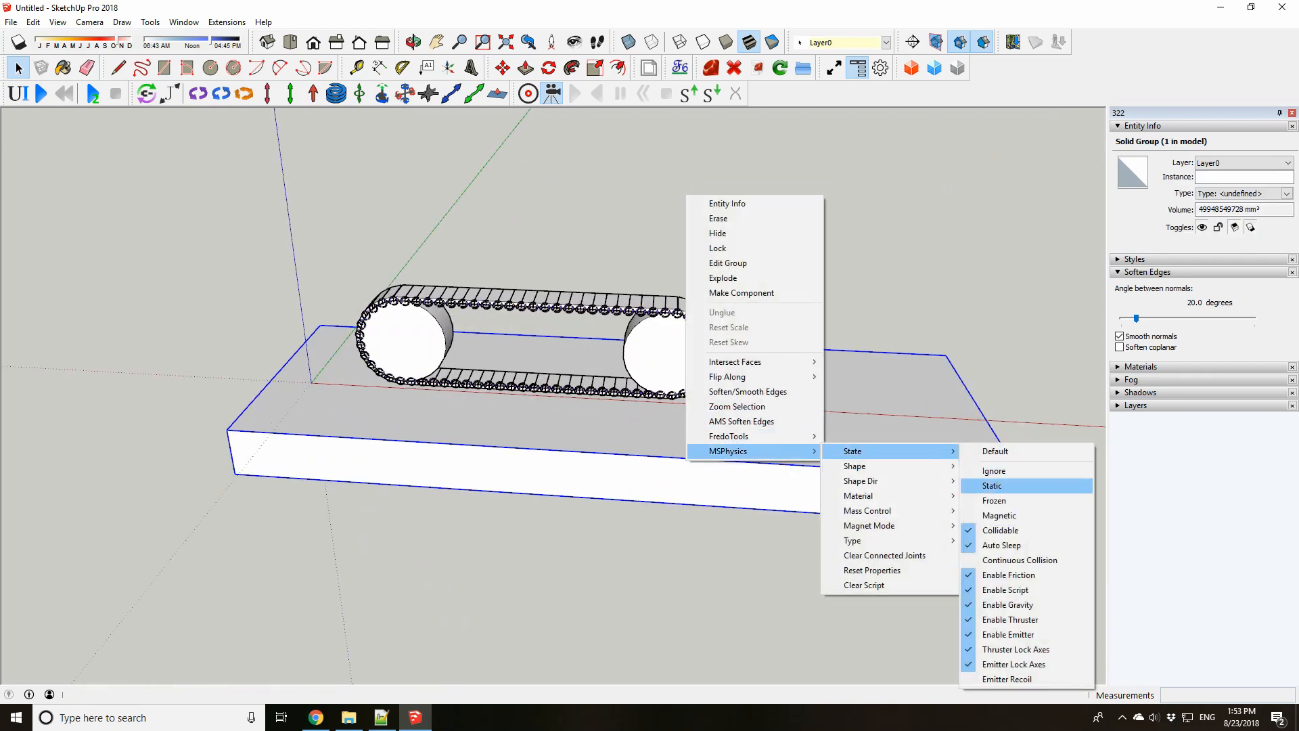
pyautogui.click(1026, 485)
# Run the MSPhysics simulation, pull one wheel away from the other to test the track, and reset it
pyautogui.moveTo(406, 366); pyautogui.dragTo(575, 372, button='middle')
pyautogui.click(474, 230)
pyautogui.moveTo(473, 366); pyautogui.dragTo(419, 365, button='middle')
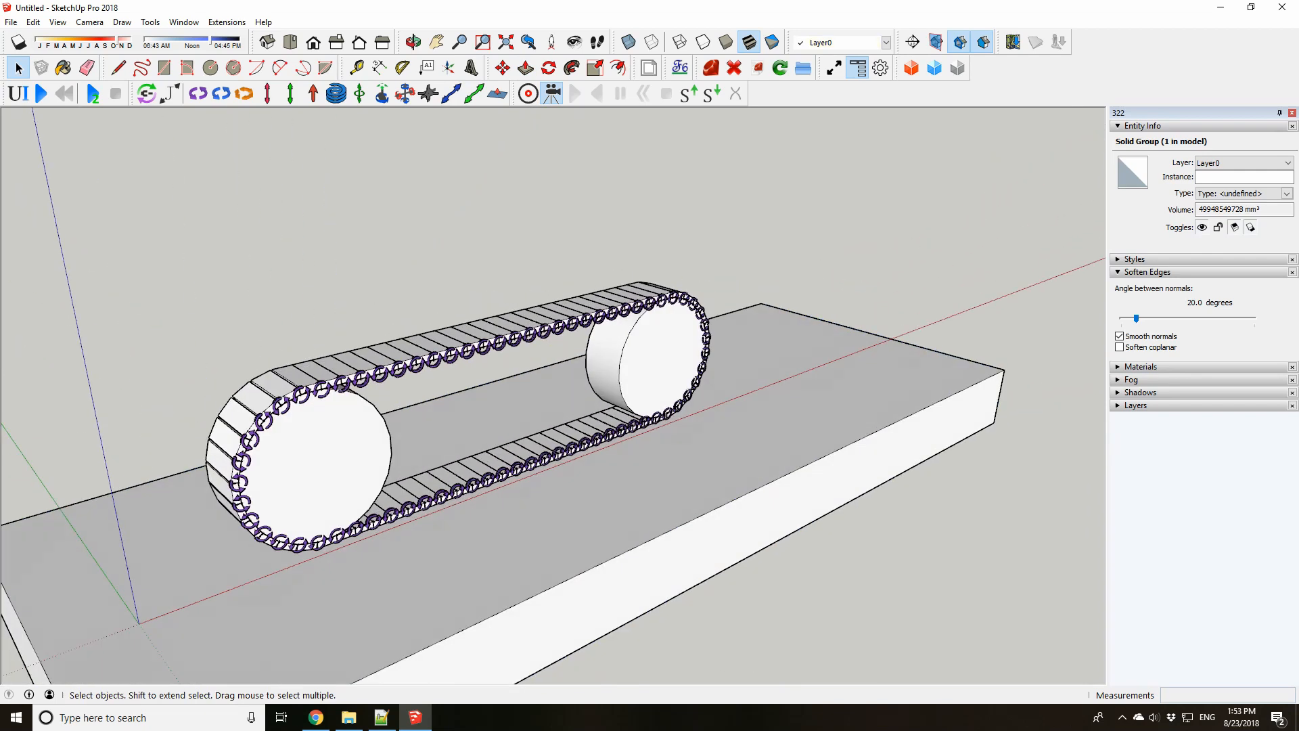
pyautogui.scroll(2, 389, 365)
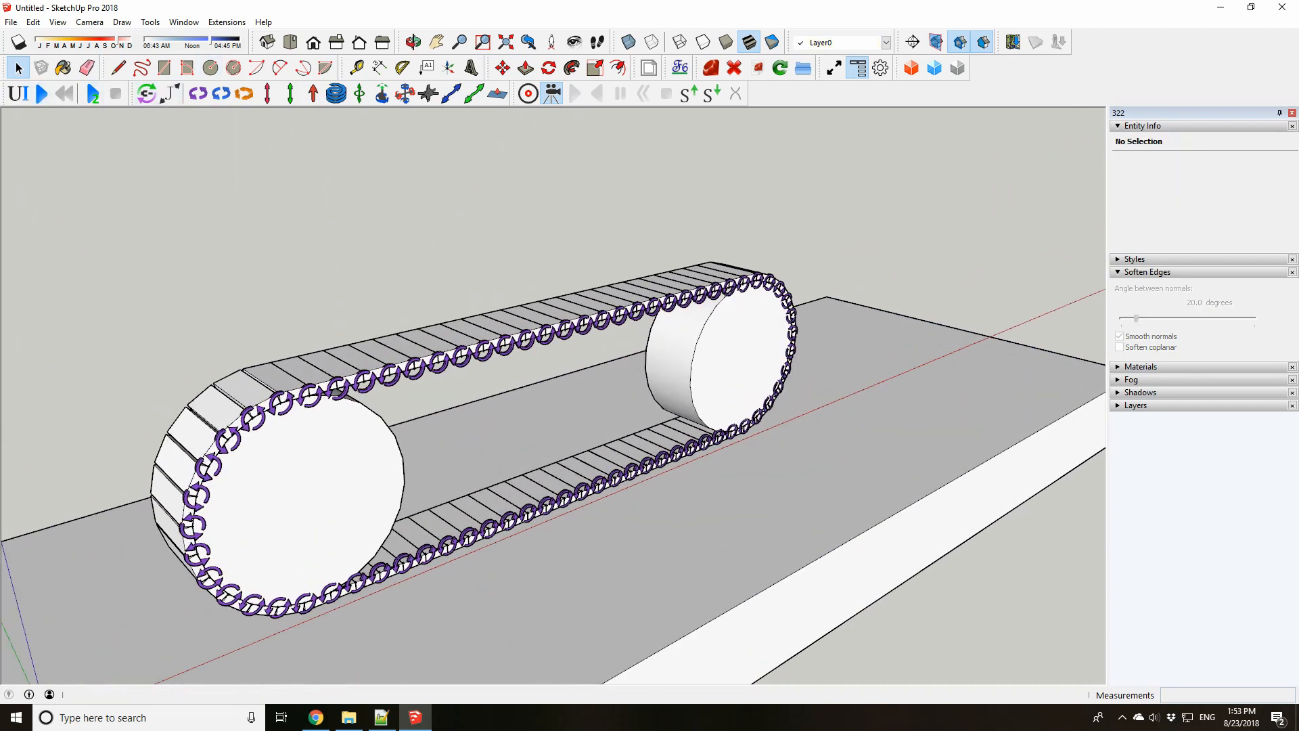
pyautogui.click(41, 93)
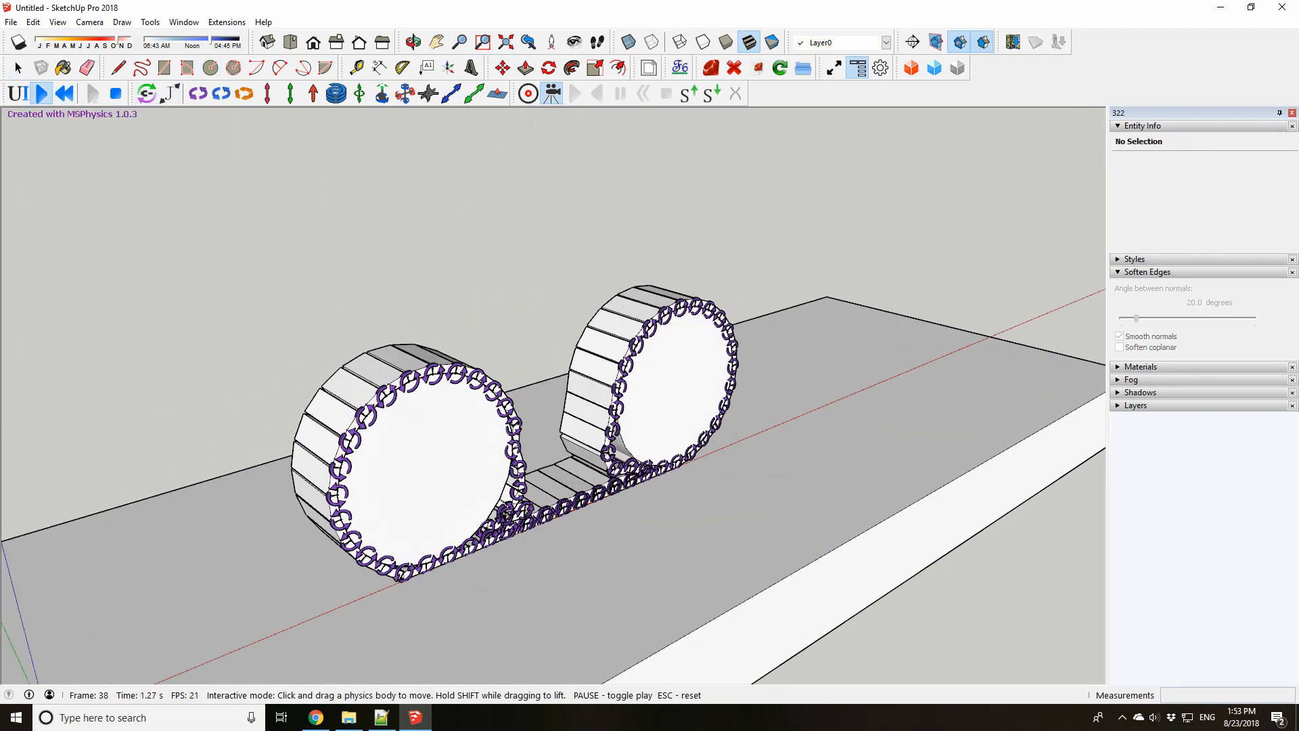
pyautogui.scroll(-2, 553, 385)
pyautogui.moveTo(609, 386); pyautogui.dragTo(473, 379, button='middle')
pyautogui.moveTo(642, 344); pyautogui.dragTo(710, 343)
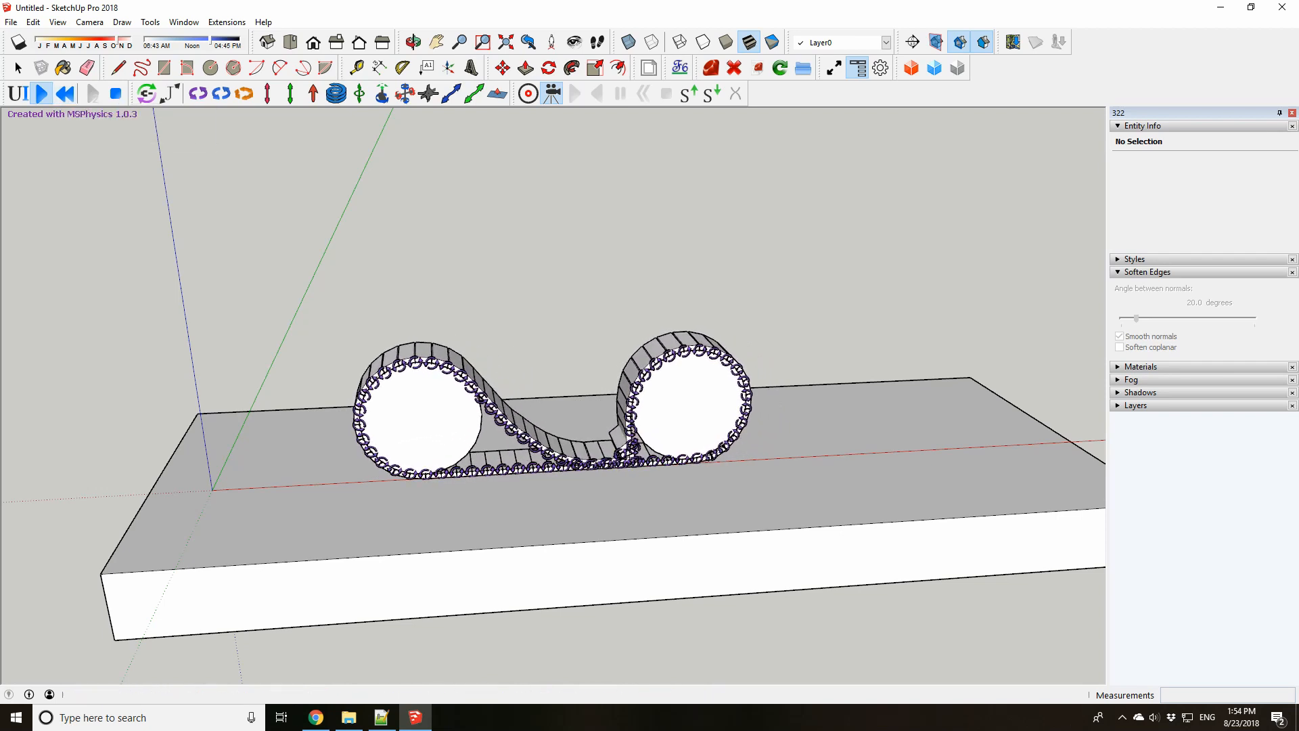
pyautogui.click(64, 94)
# Open an upper-row block, select its hinge joint, and show the joint's properties in MSPhysics UI
pyautogui.moveTo(376, 353); pyautogui.dragTo(399, 362, button='middle')
pyautogui.scroll(2, 399, 362)
pyautogui.doubleClick(396, 363)
pyautogui.click(396, 363)
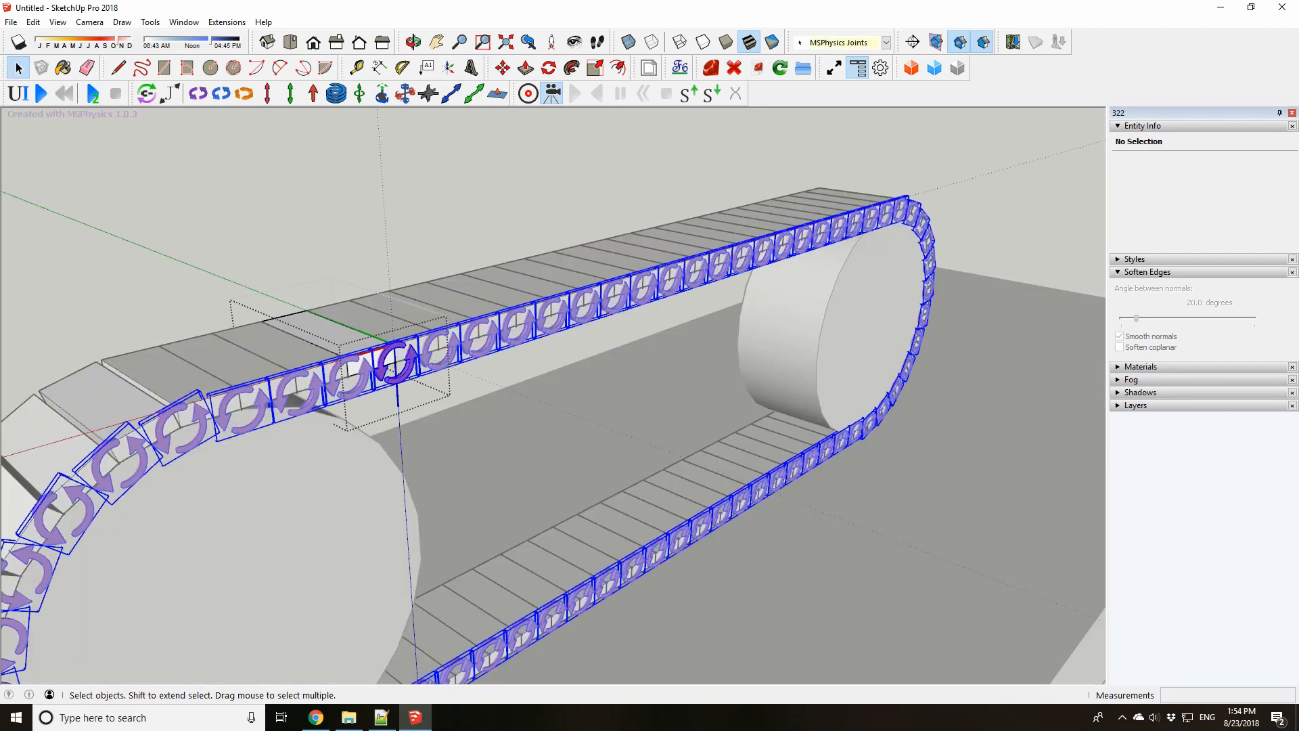
pyautogui.scroll(-2, 748, 284)
pyautogui.click(18, 93)
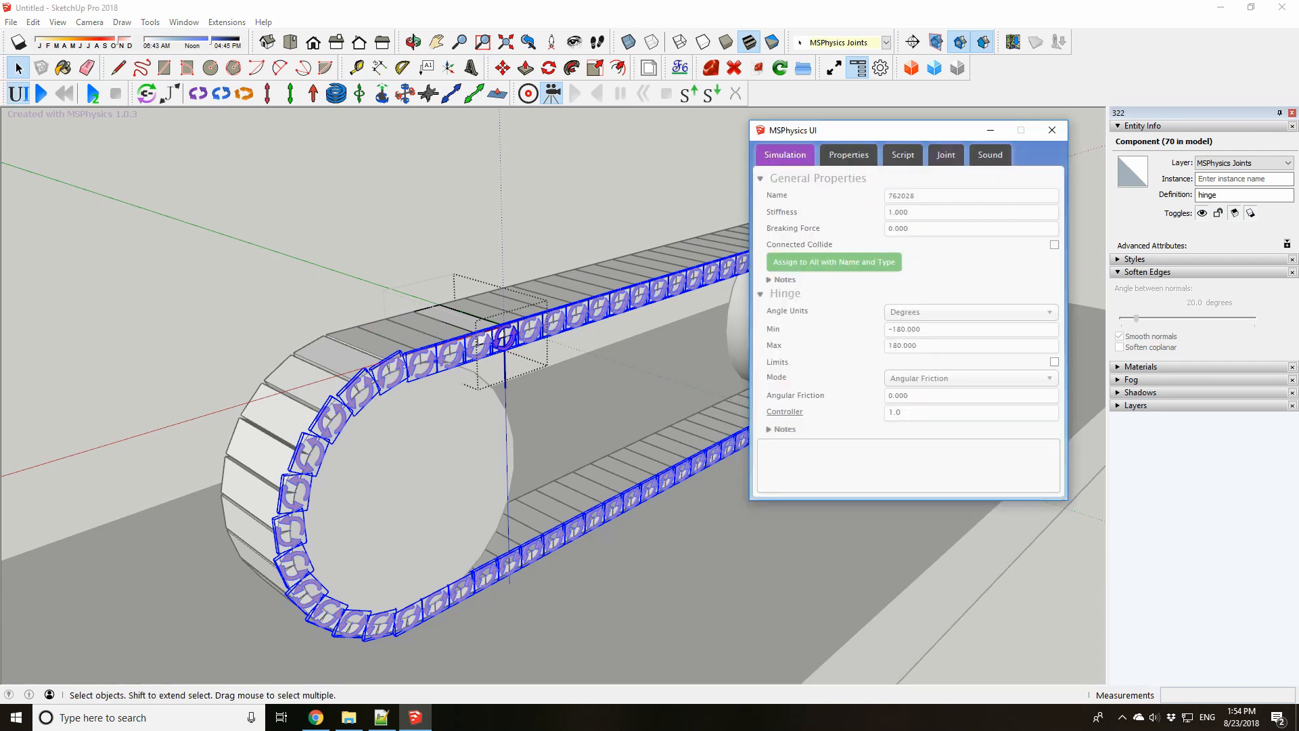
pyautogui.scroll(-2, 259, 283)
pyautogui.moveTo(417, 327); pyautogui.dragTo(373, 306, button='middle')
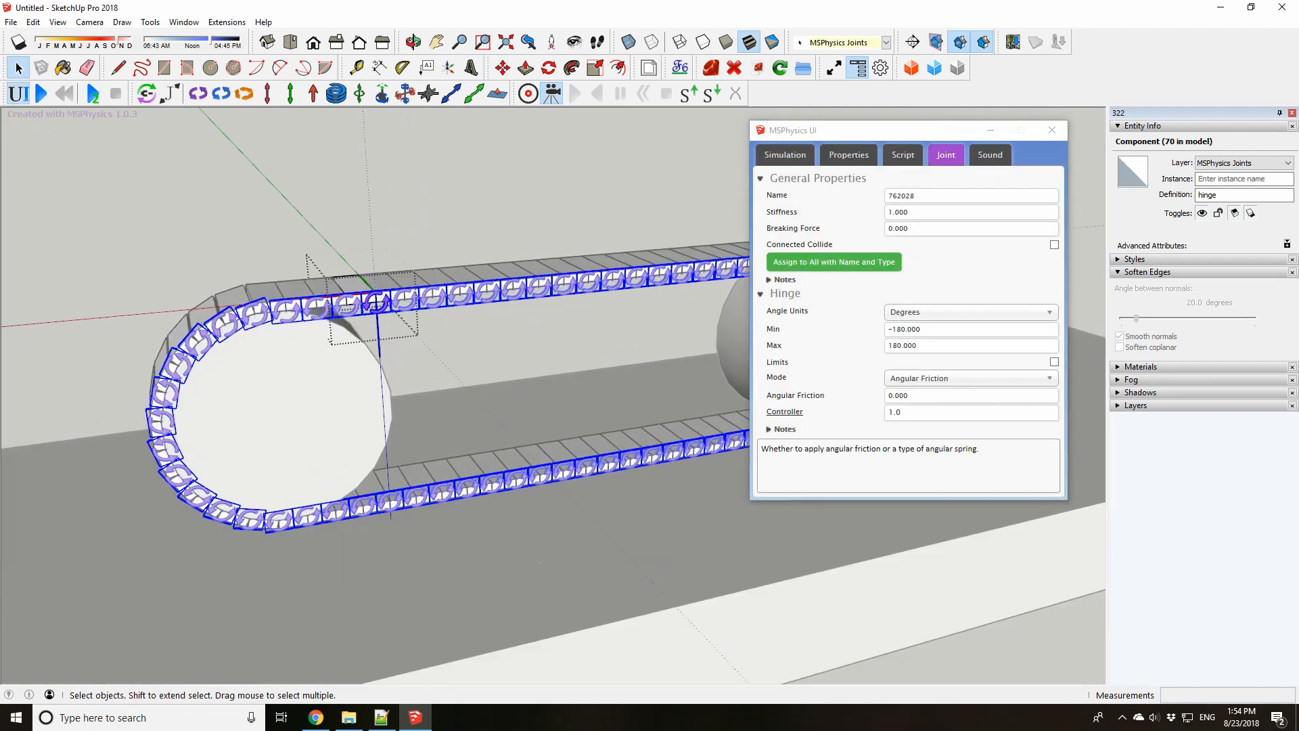
# Set the track hinge joint's Angular Friction to 10
pyautogui.scroll(3, 374, 306)
pyautogui.click(971, 395)
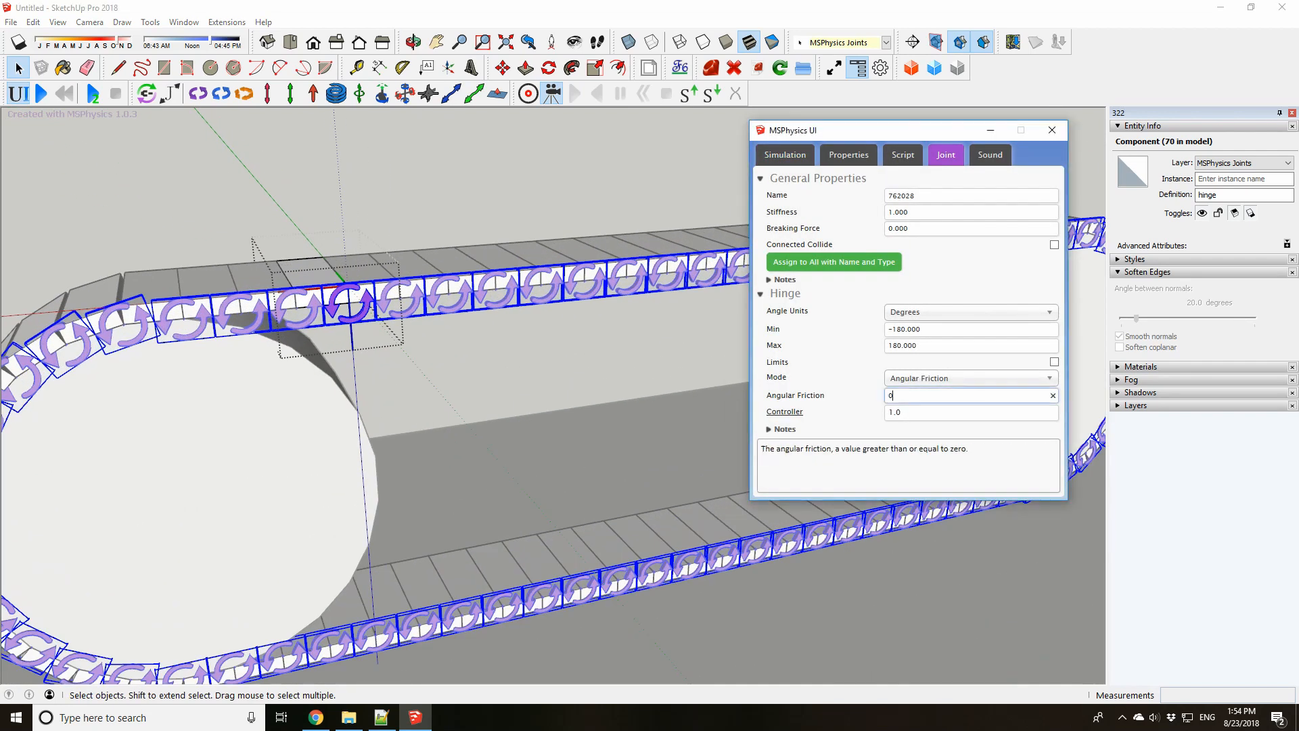
pyautogui.scroll(-3, 399, 338)
pyautogui.moveTo(399, 352); pyautogui.dragTo(467, 383, button='middle')
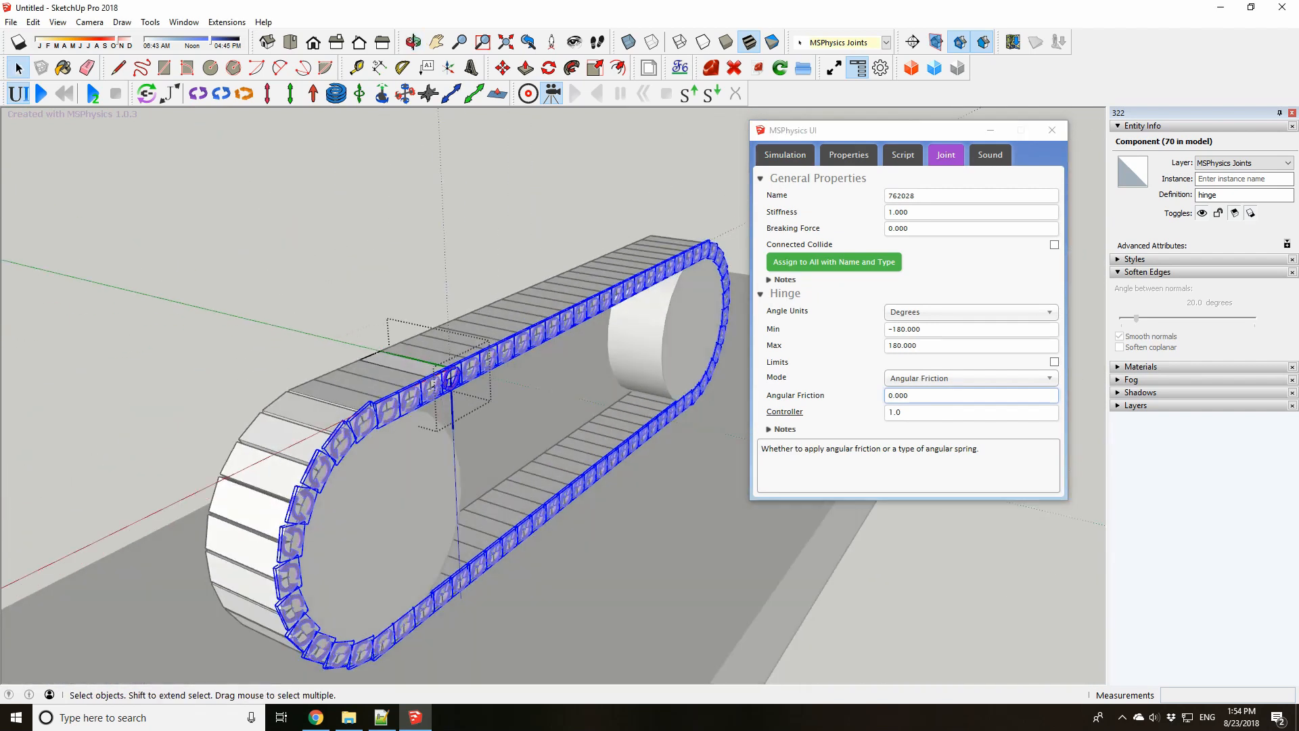
pyautogui.scroll(3, 467, 382)
pyautogui.scroll(-2, 376, 440)
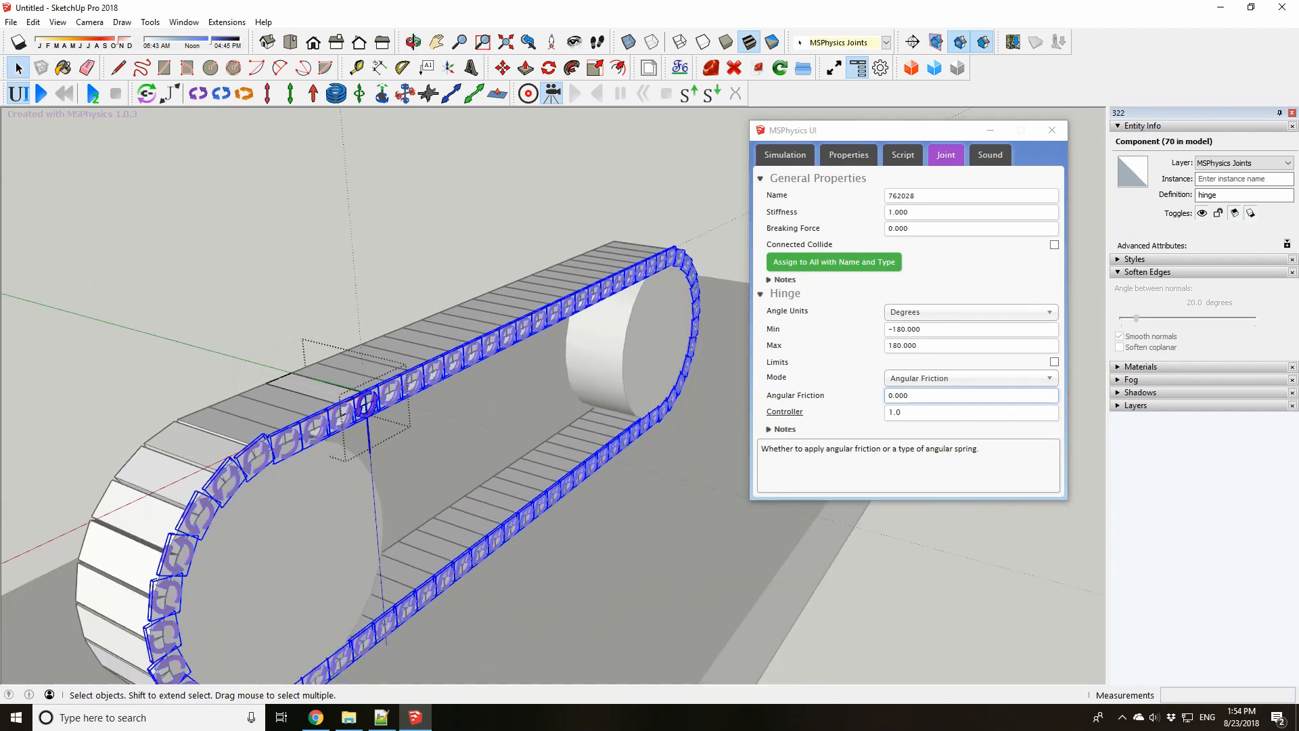
pyautogui.moveTo(474, 420); pyautogui.dragTo(406, 358, button='middle')
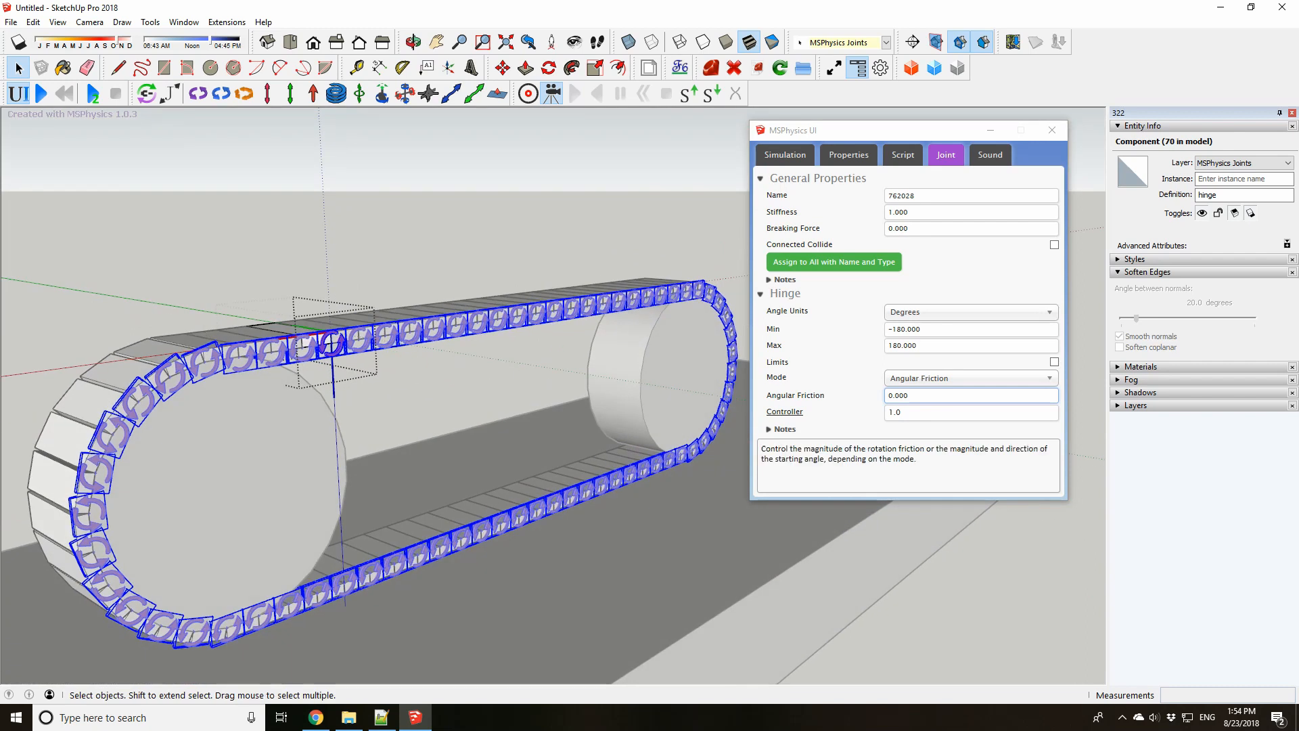
pyautogui.click(946, 395)
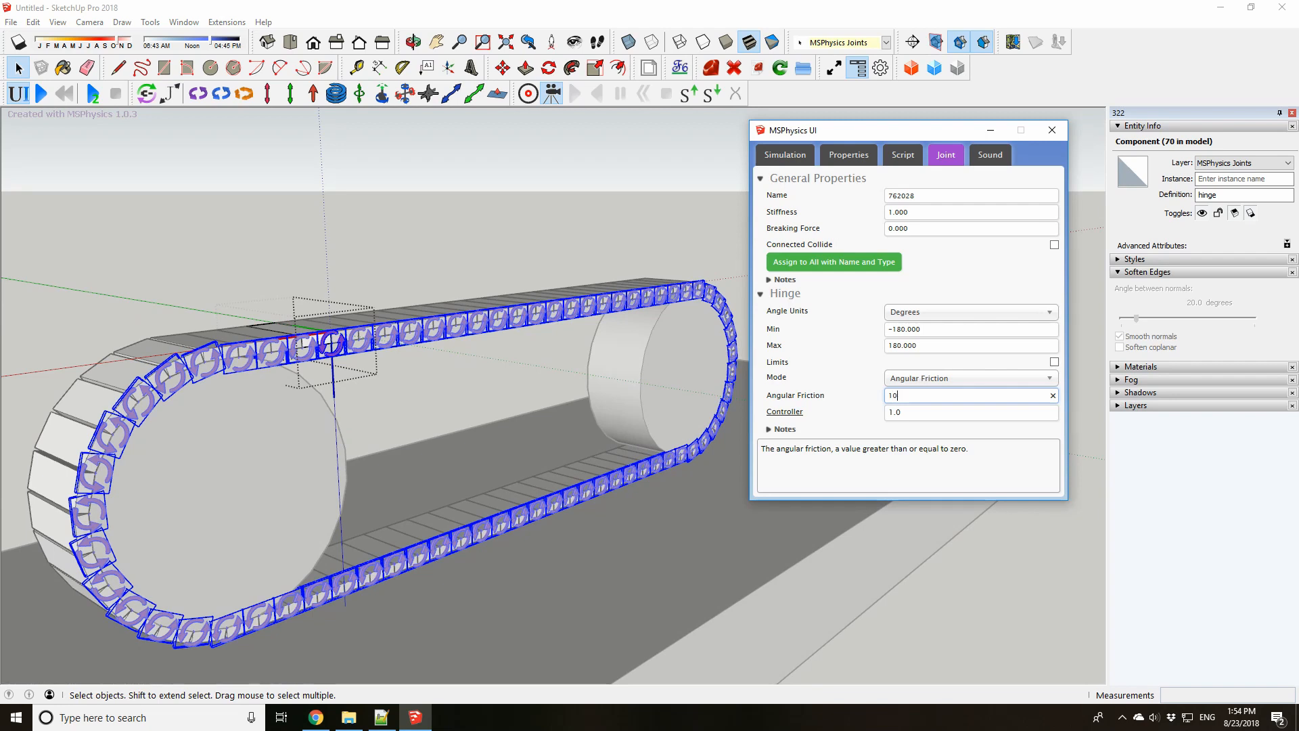
# Leave the block, run the simulation to test the hinge friction, and reset it
pyautogui.moveTo(372, 304); pyautogui.dragTo(287, 336, button='middle')
pyautogui.scroll(-2, 439, 351)
pyautogui.scroll(2, 439, 351)
pyautogui.scroll(-2, 287, 336)
pyautogui.scroll(3, 287, 336)
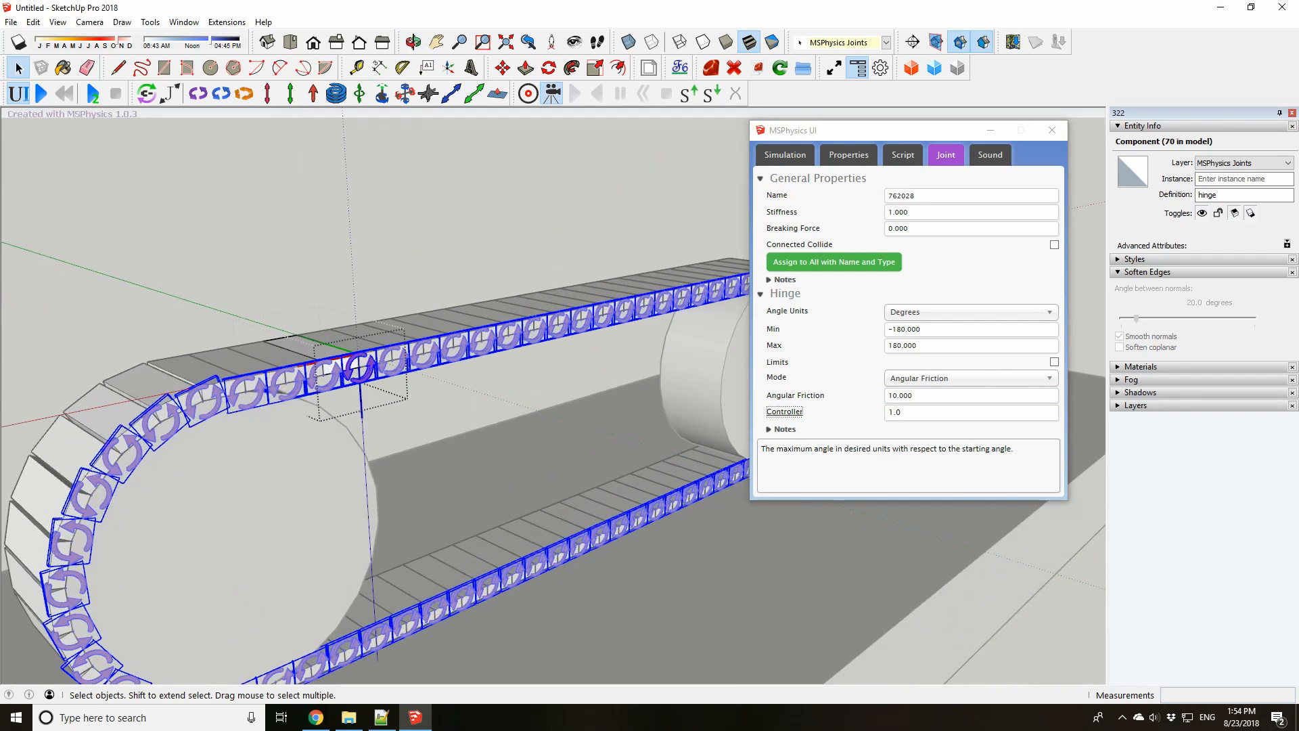
pyautogui.moveTo(359, 365); pyautogui.dragTo(406, 351, button='middle')
pyautogui.scroll(-2, 406, 352)
pyautogui.press('Escape')
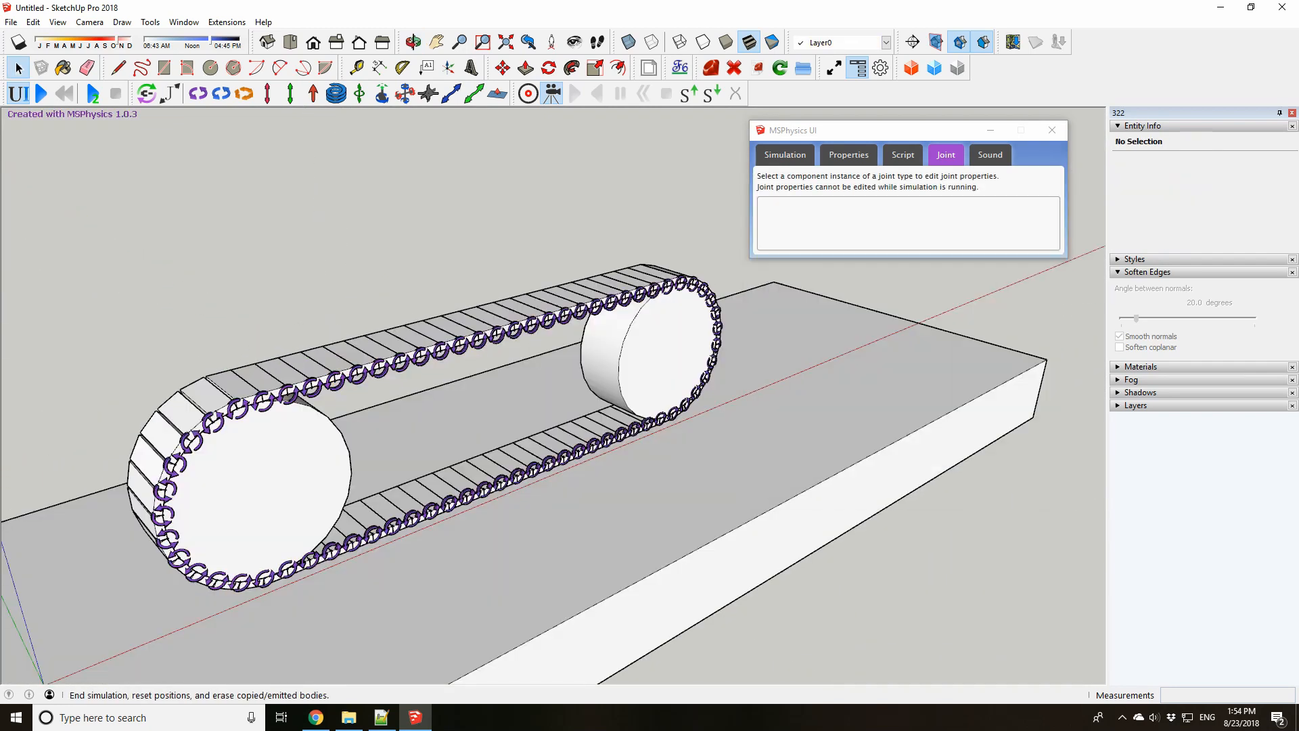
pyautogui.click(42, 93)
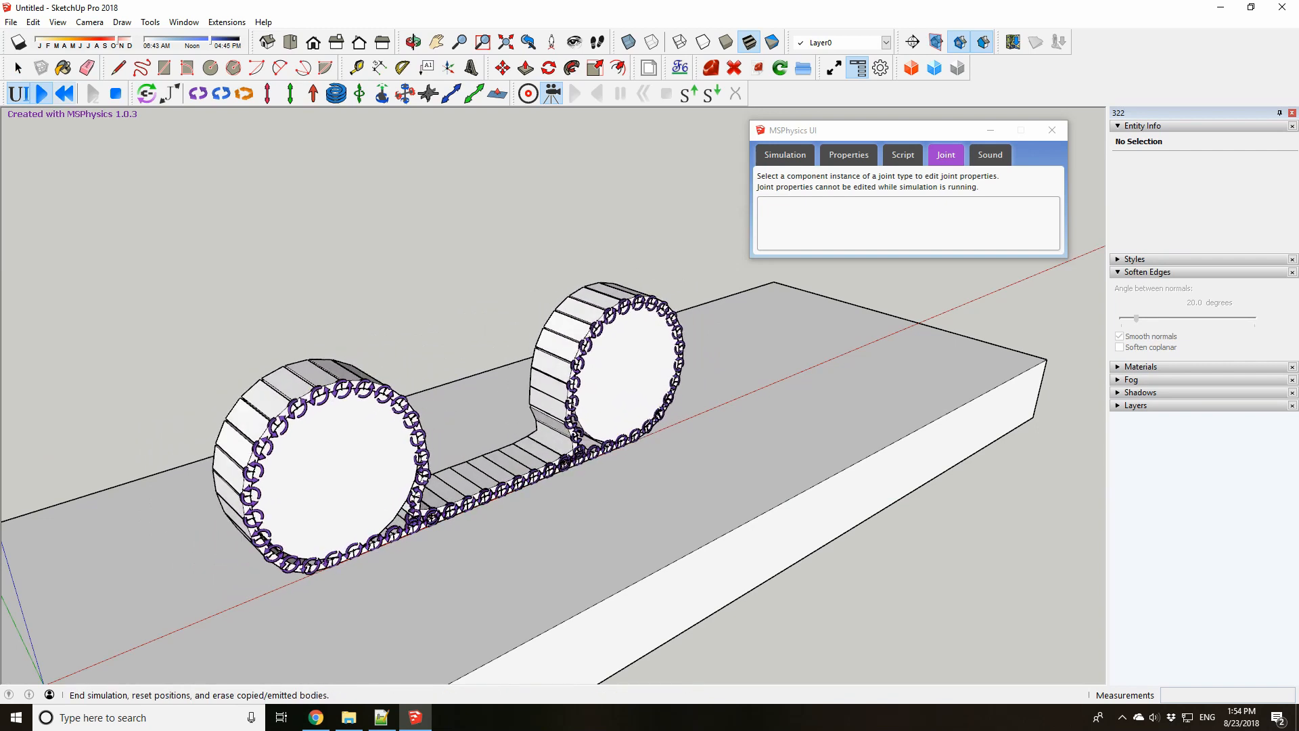
pyautogui.click(65, 94)
# Select the hinge joint inside an upper-row block and enable Connected Collide for it
pyautogui.scroll(8, 332, 375)
pyautogui.click(353, 382)
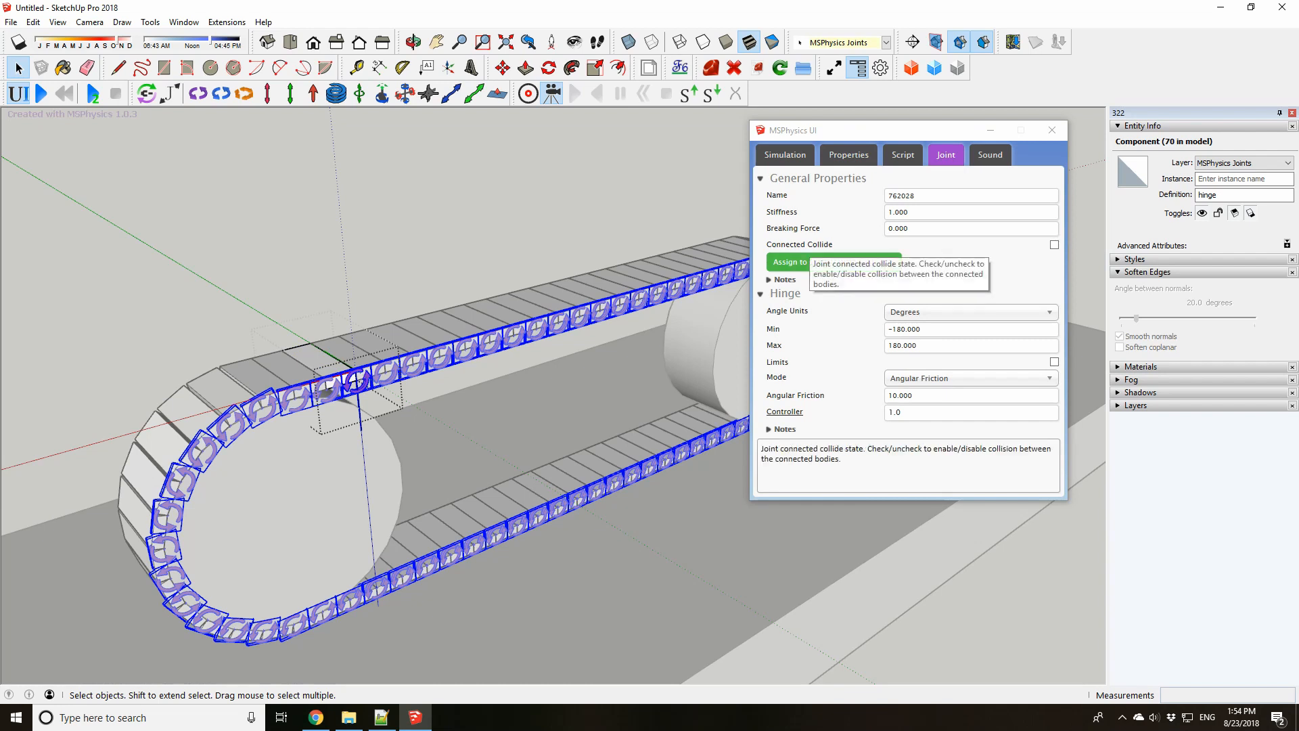
pyautogui.moveTo(609, 305); pyautogui.dragTo(565, 298, button='middle')
pyautogui.scroll(3, 603, 325)
pyautogui.scroll(4, 474, 311)
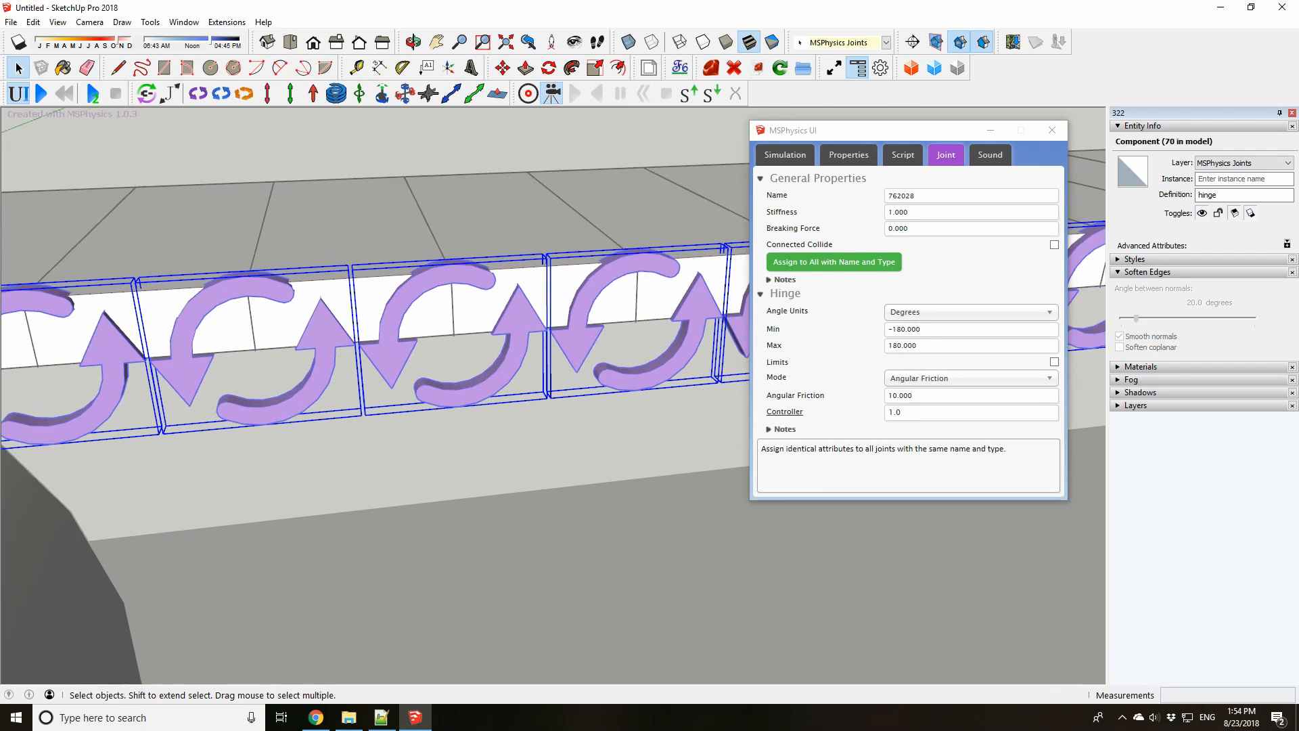
pyautogui.scroll(-1, 487, 231)
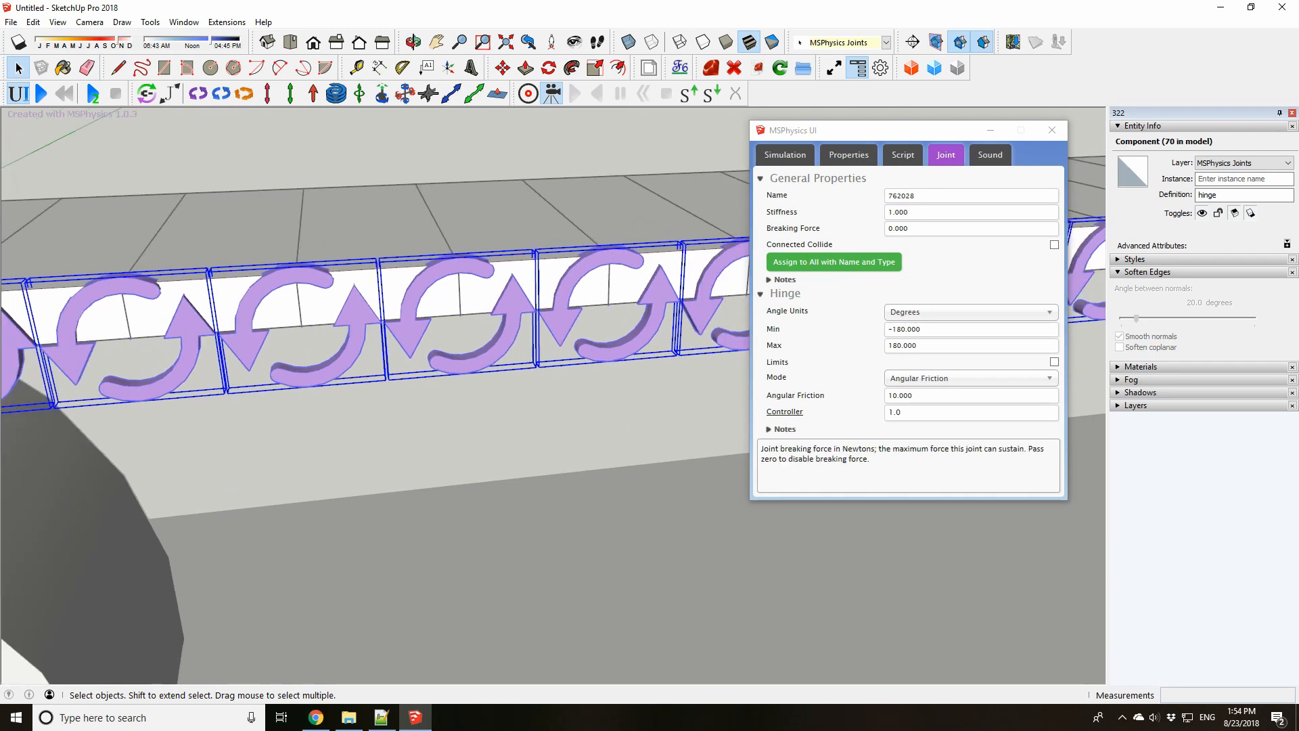
pyautogui.click(1053, 244)
# Deselect the joint, run the simulation with block collision enabled, and reset the positions
pyautogui.scroll(-3, 301, 335)
pyautogui.click(240, 403)
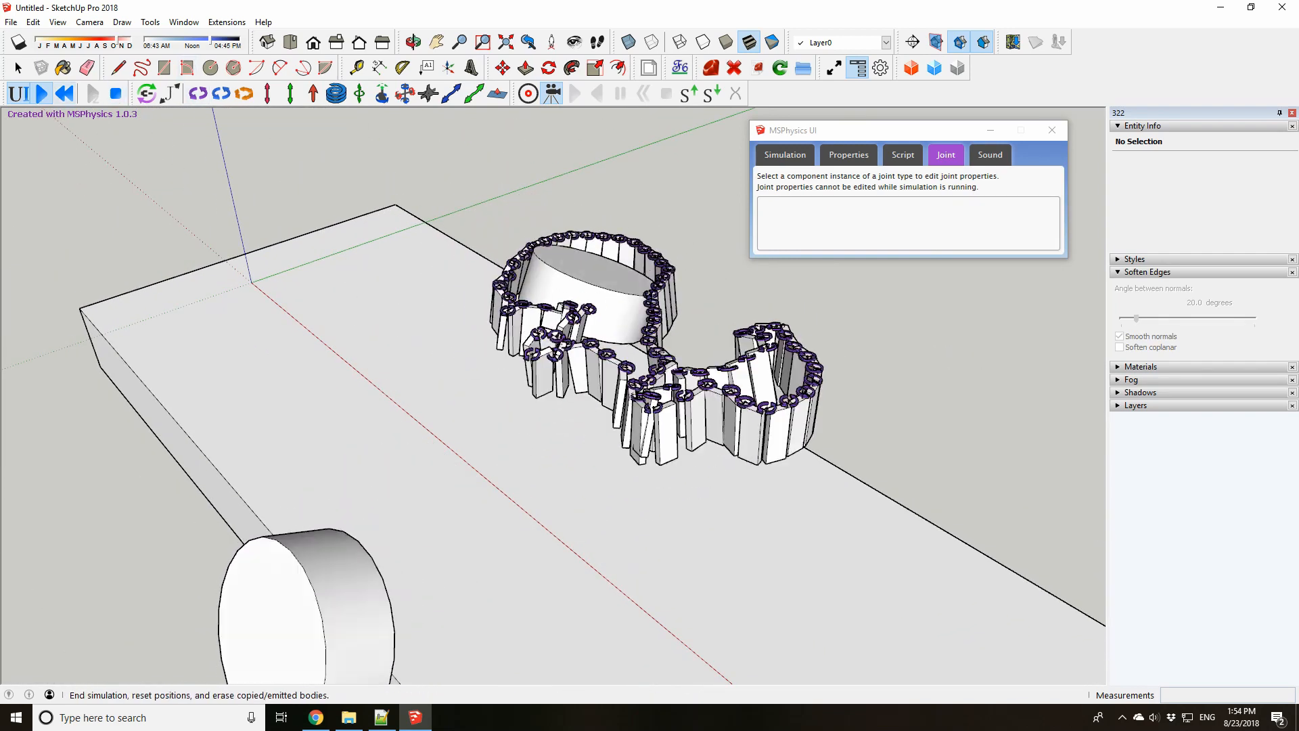
pyautogui.click(64, 93)
# Reselect the track block's hinge joint, disable Connected Collide, and leave the block
pyautogui.click(477, 318)
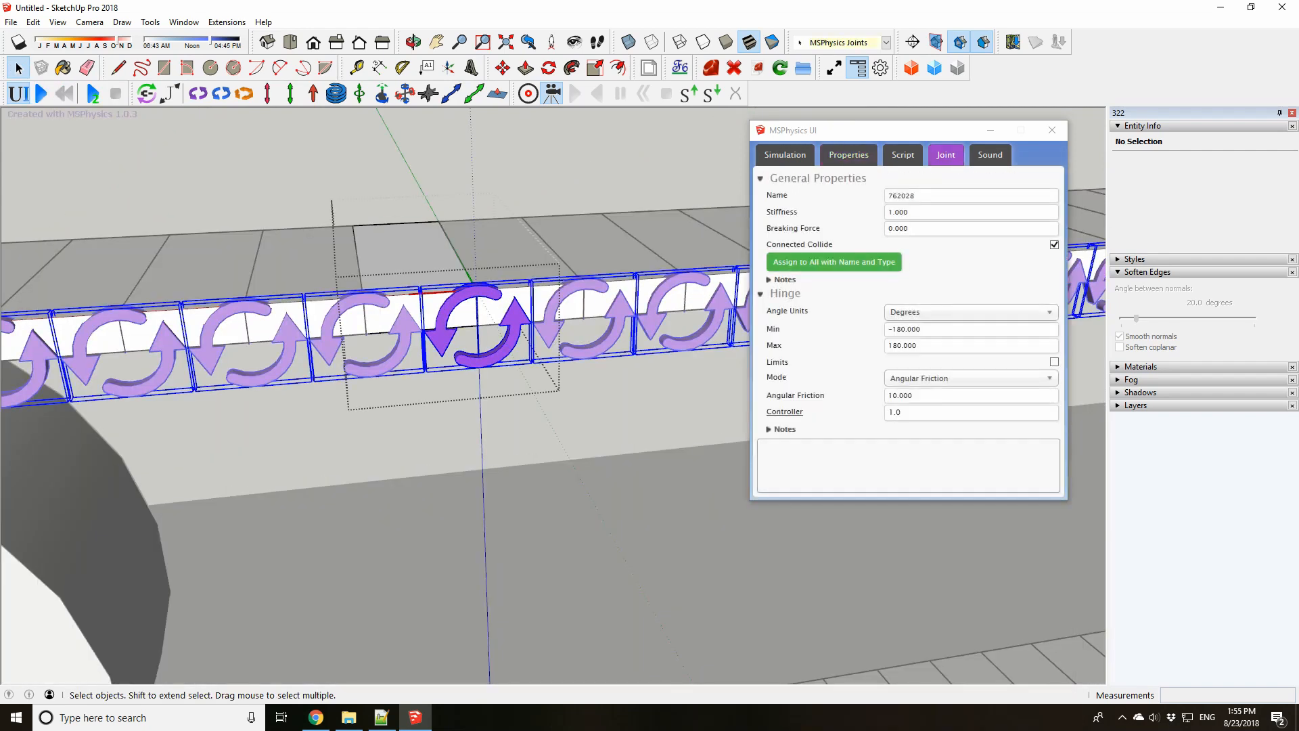
pyautogui.scroll(-5, 463, 254)
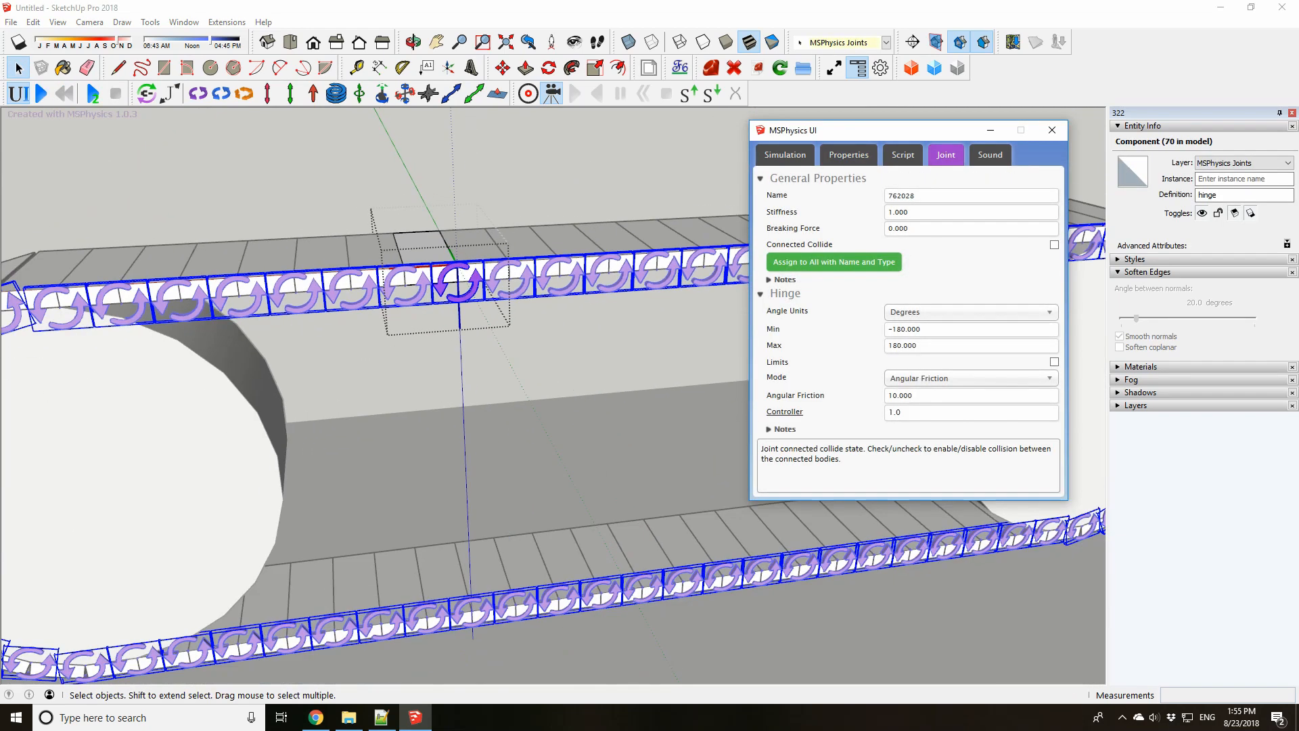
pyautogui.moveTo(463, 255); pyautogui.dragTo(589, 284, button='middle')
pyautogui.press('Escape')
# Open the slab group and Push/Pull its long side face outward to widen the ground beside the track
pyautogui.scroll(-3, 295, 223)
pyautogui.moveTo(294, 223); pyautogui.dragTo(433, 298, button='middle')
pyautogui.scroll(2, 264, 305)
pyautogui.moveTo(264, 304); pyautogui.dragTo(298, 251, button='middle')
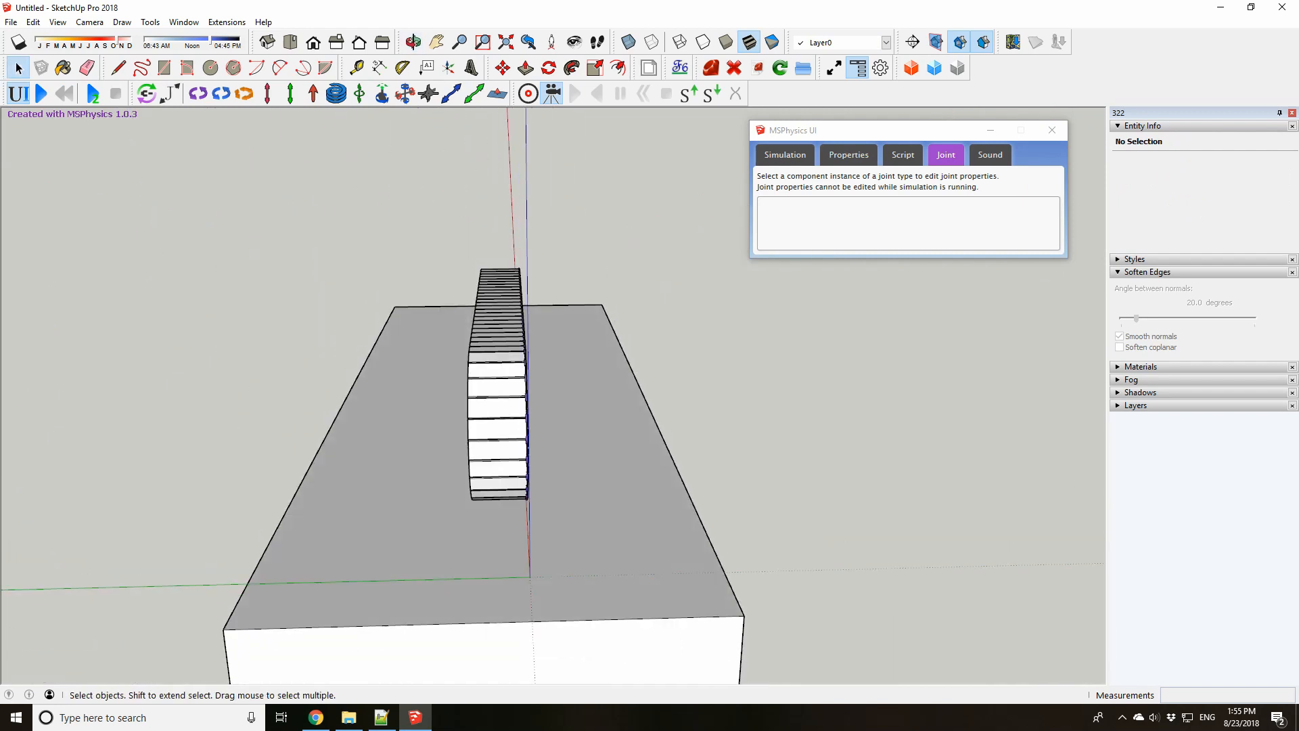
pyautogui.scroll(-2, 778, 291)
pyautogui.scroll(-2, 579, 423)
pyautogui.click(579, 424)
pyautogui.doubleClick(579, 424)
pyautogui.moveTo(579, 424); pyautogui.dragTo(752, 416, button='middle')
pyautogui.press('p')
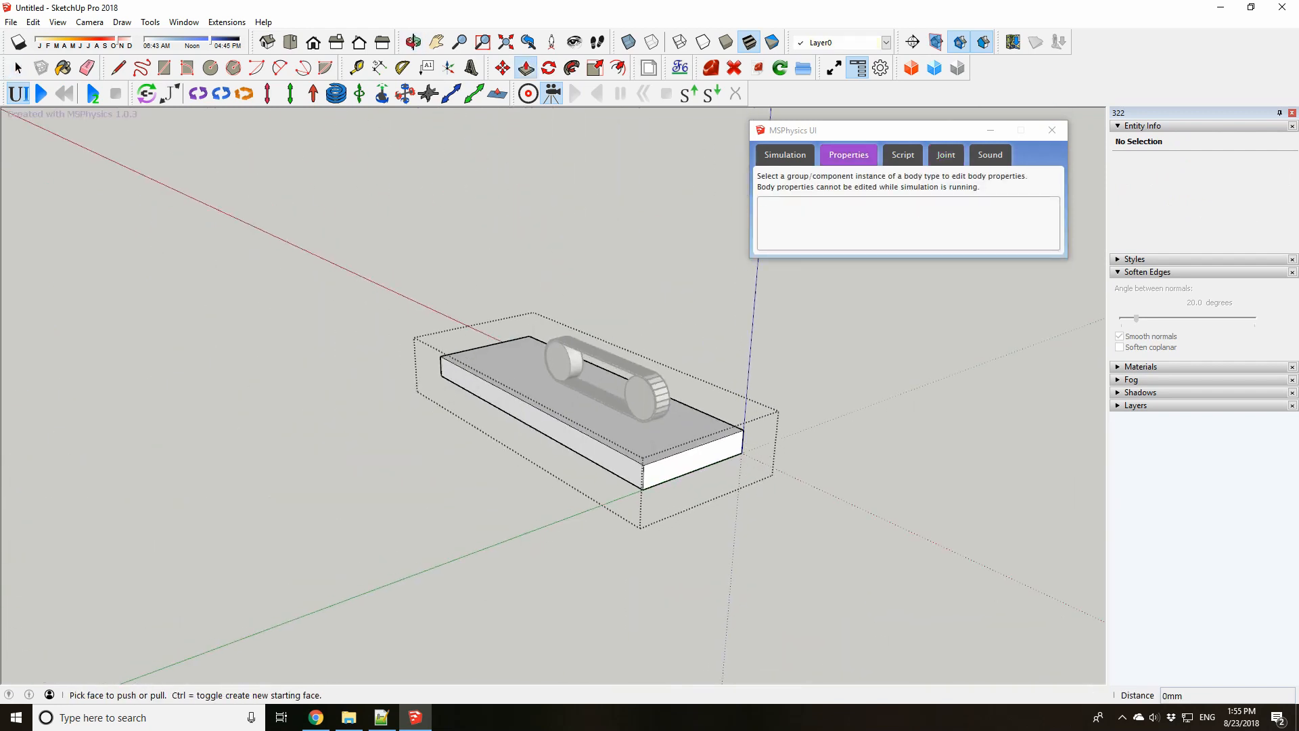
pyautogui.moveTo(508, 435); pyautogui.dragTo(363, 486)
pyautogui.press('space')
pyautogui.moveTo(379, 473); pyautogui.dragTo(555, 467, button='middle')
pyautogui.click(764, 406)
# Select the complete track with both wheels and copy it along the green axis onto the widened slab
pyautogui.moveTo(764, 406); pyautogui.dragTo(531, 477, button='middle')
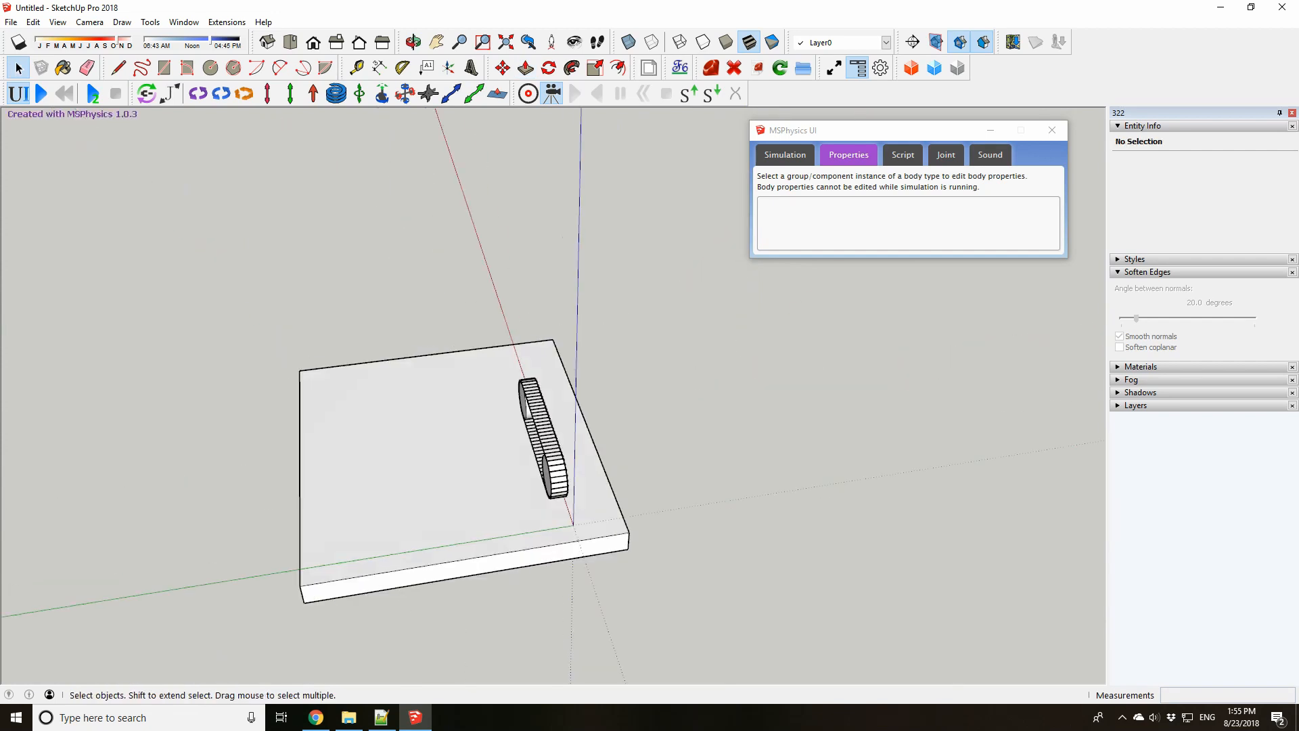
pyautogui.scroll(3, 531, 477)
pyautogui.moveTo(485, 289); pyautogui.dragTo(734, 666)
pyautogui.moveTo(734, 667); pyautogui.dragTo(733, 657, button='middle')
pyautogui.moveTo(575, 548); pyautogui.dragTo(568, 533, button='middle')
pyautogui.scroll(2, 569, 533)
pyautogui.press('m')
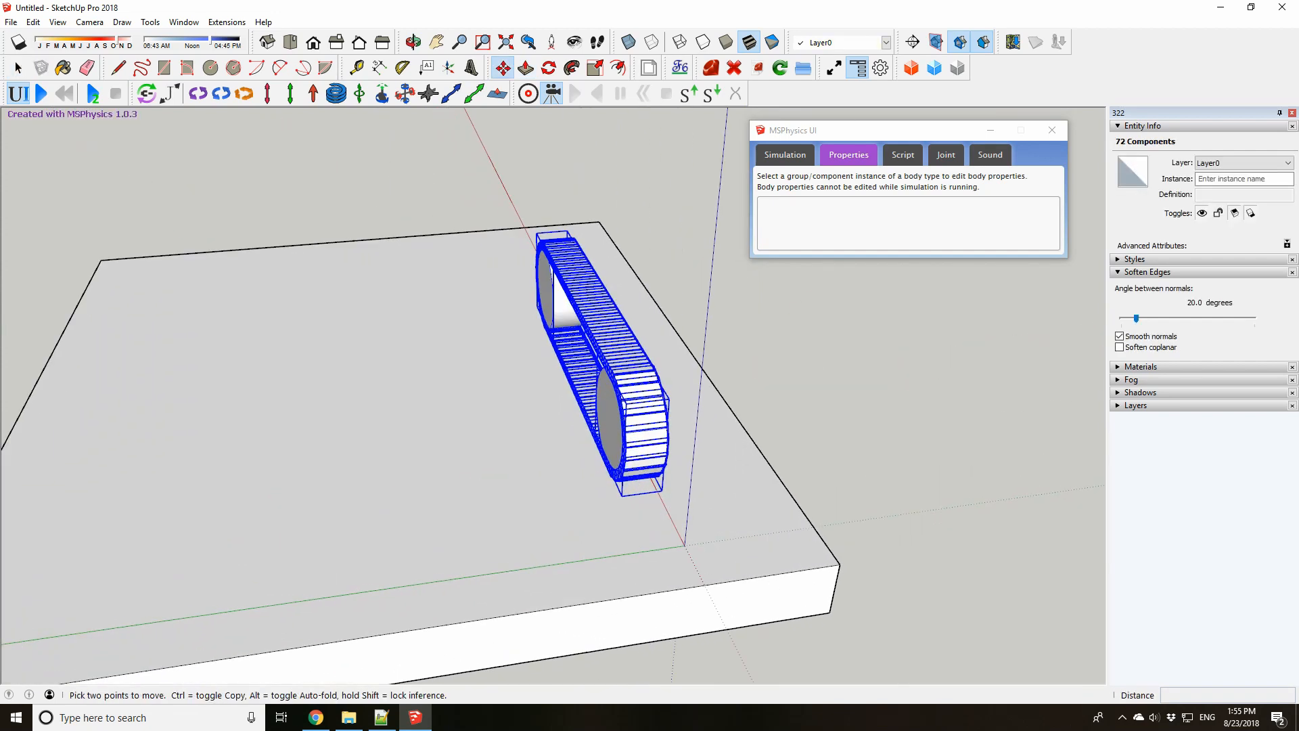
pyautogui.click(384, 557)
pyautogui.press('space')
pyautogui.moveTo(846, 514); pyautogui.dragTo(596, 460, button='middle')
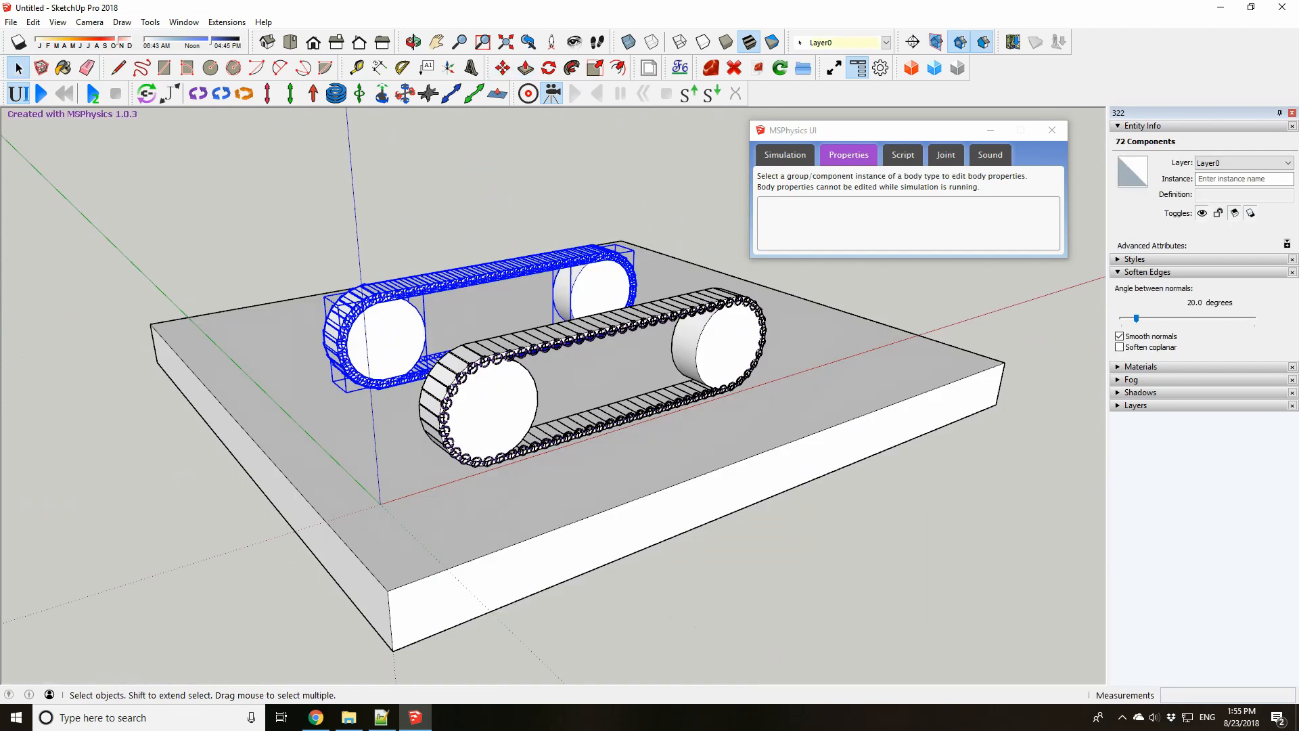
# Deselect the copied track, run the simulation with both tracks, and reset it
pyautogui.scroll(2, 595, 460)
pyautogui.click(351, 170)
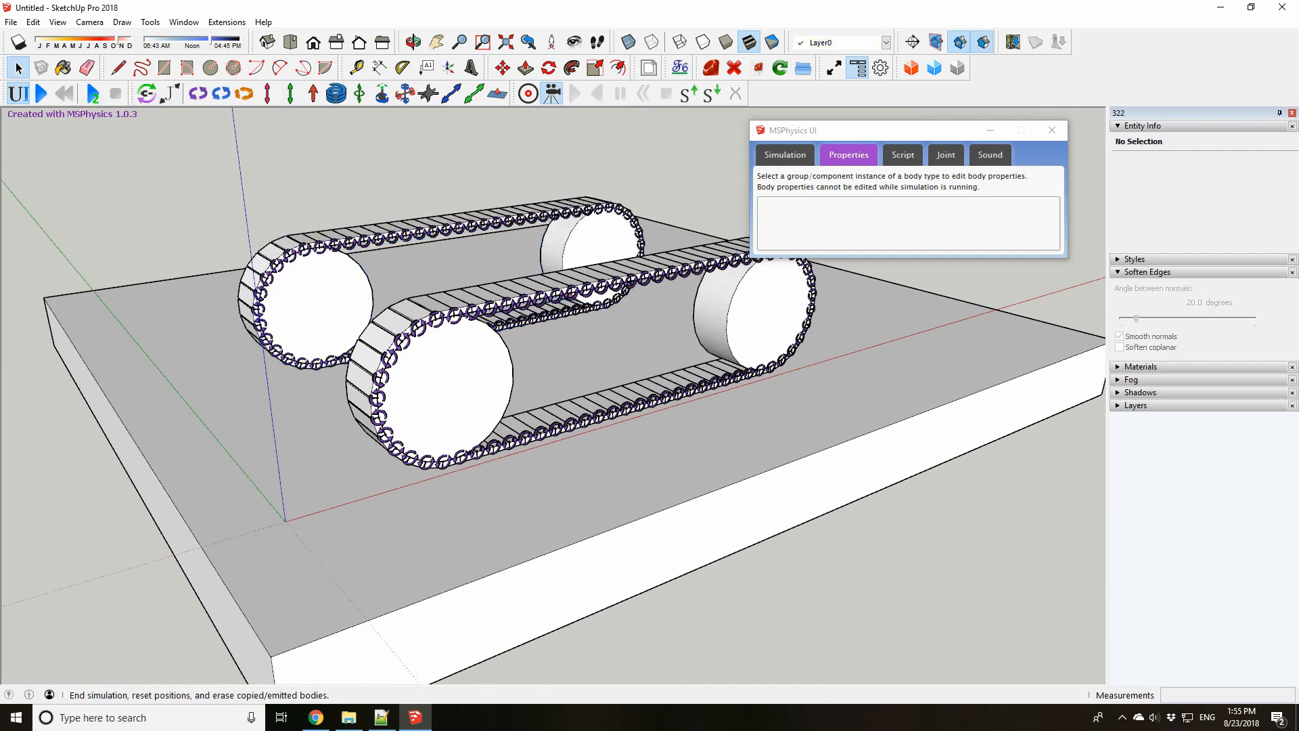
pyautogui.moveTo(474, 379); pyautogui.dragTo(704, 446, button='middle')
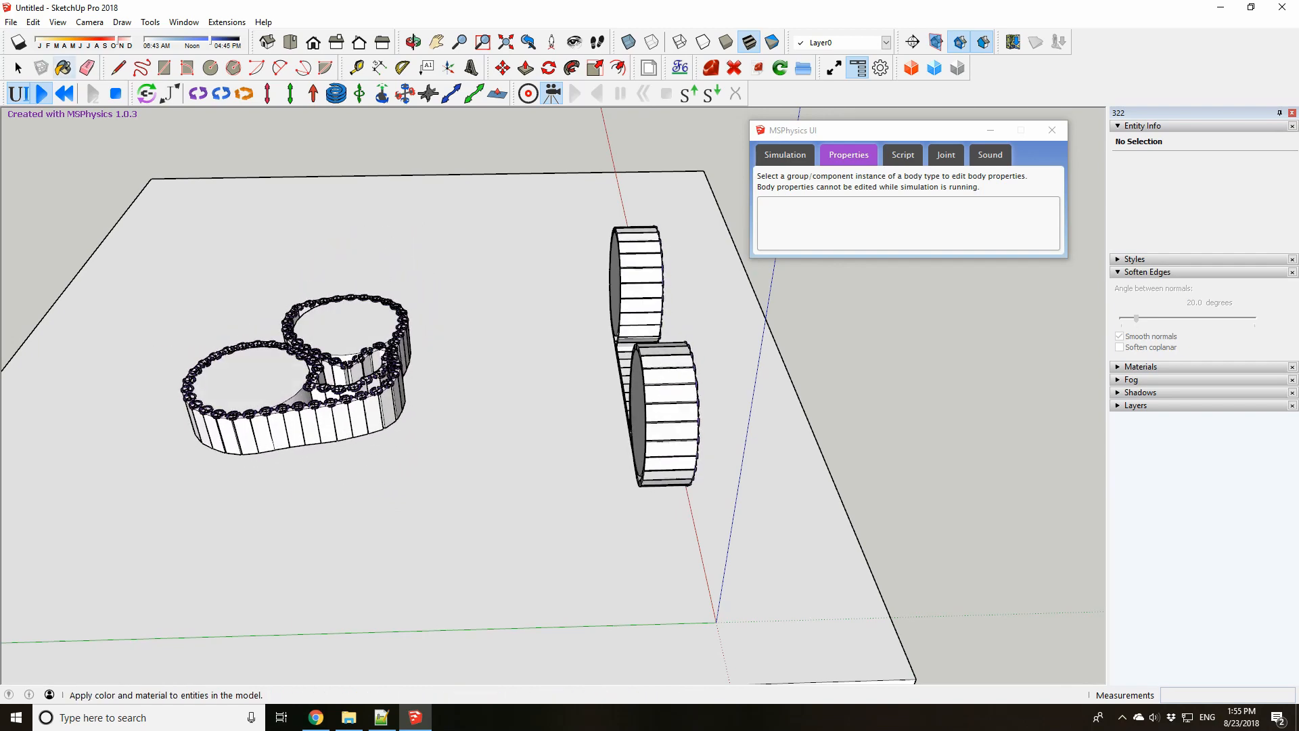
pyautogui.click(65, 94)
# Draw a rectangle about 5263 by 1808 mm on the slab between the two tracks
pyautogui.moveTo(406, 325); pyautogui.dragTo(284, 399, button='middle')
pyautogui.scroll(-3, 284, 399)
pyautogui.moveTo(609, 379); pyautogui.dragTo(434, 365, button='middle')
pyautogui.scroll(1, 284, 270)
pyautogui.moveTo(609, 399); pyautogui.dragTo(257, 386, button='middle')
pyautogui.moveTo(379, 271); pyautogui.dragTo(548, 344, button='middle')
pyautogui.scroll(2, 548, 345)
pyautogui.press('t')
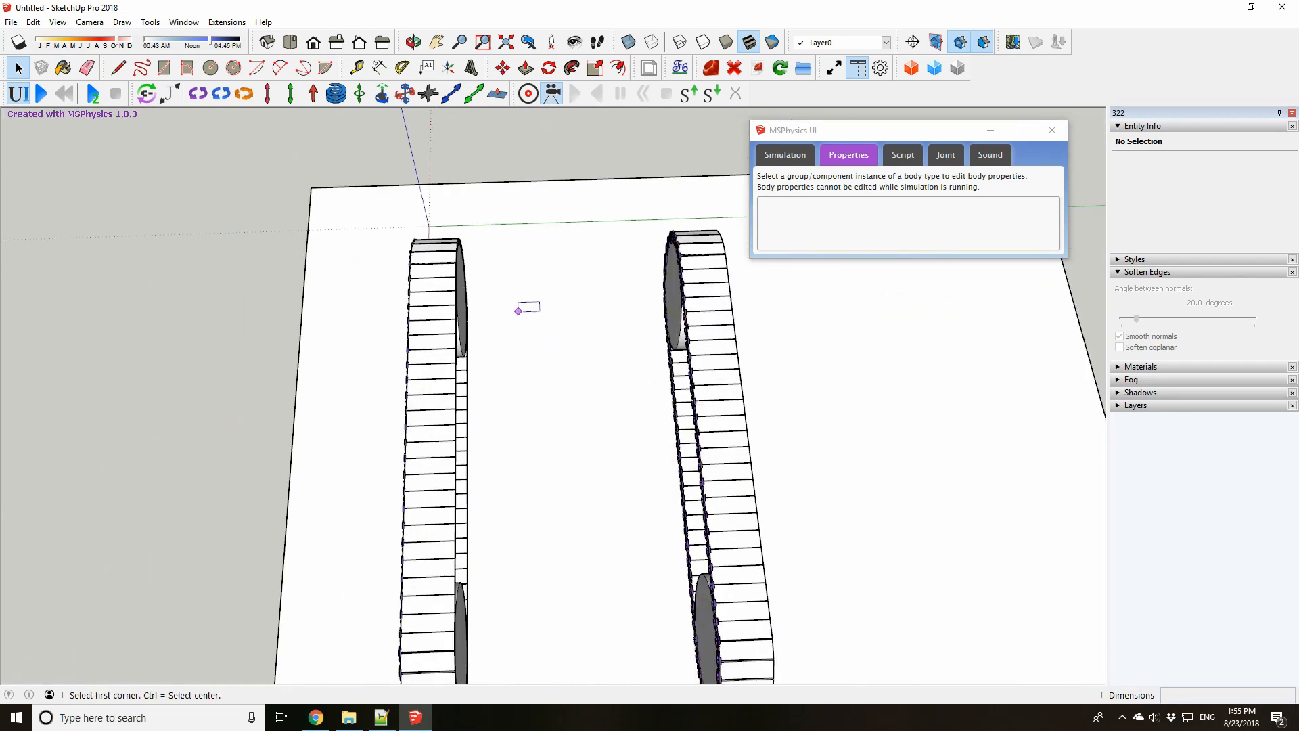
pyautogui.scroll(-3, 534, 325)
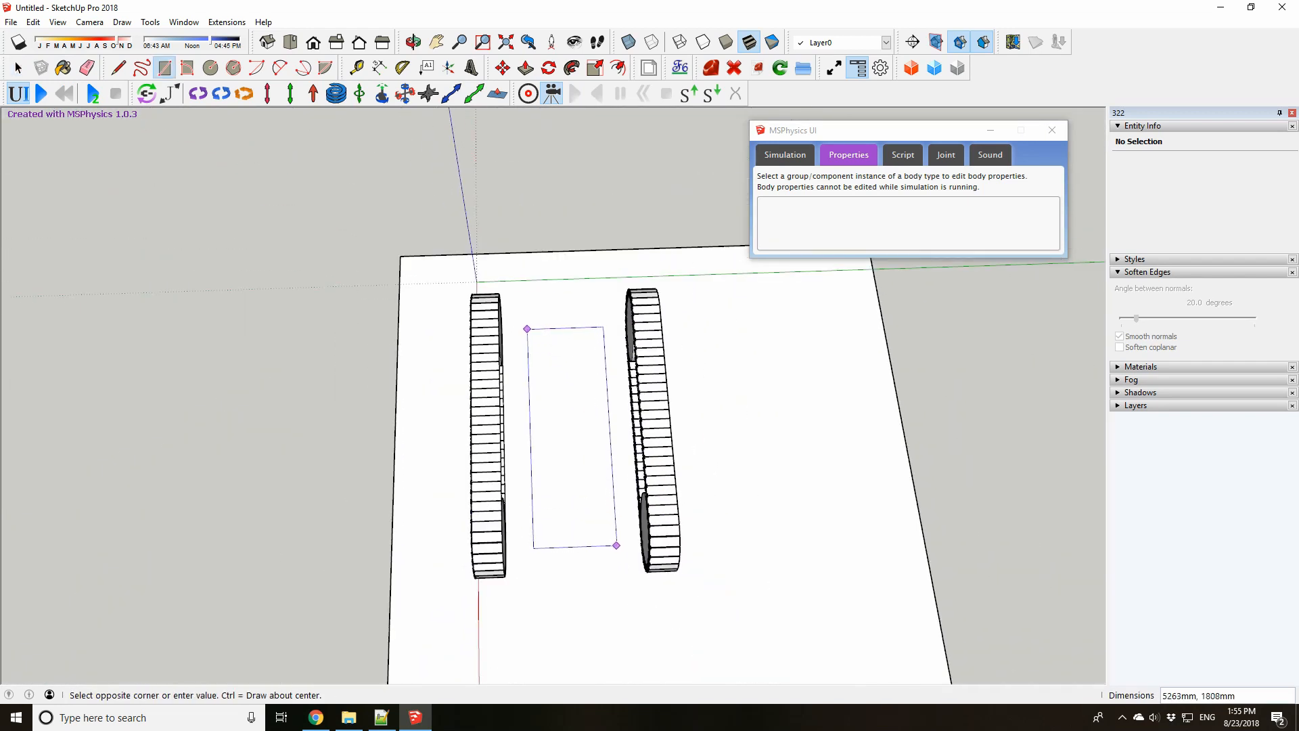
pyautogui.click(616, 545)
# Add an outward arc across one short end of the rectangle and delete the straight edge behind it
pyautogui.scroll(2, 595, 545)
pyautogui.press('a')
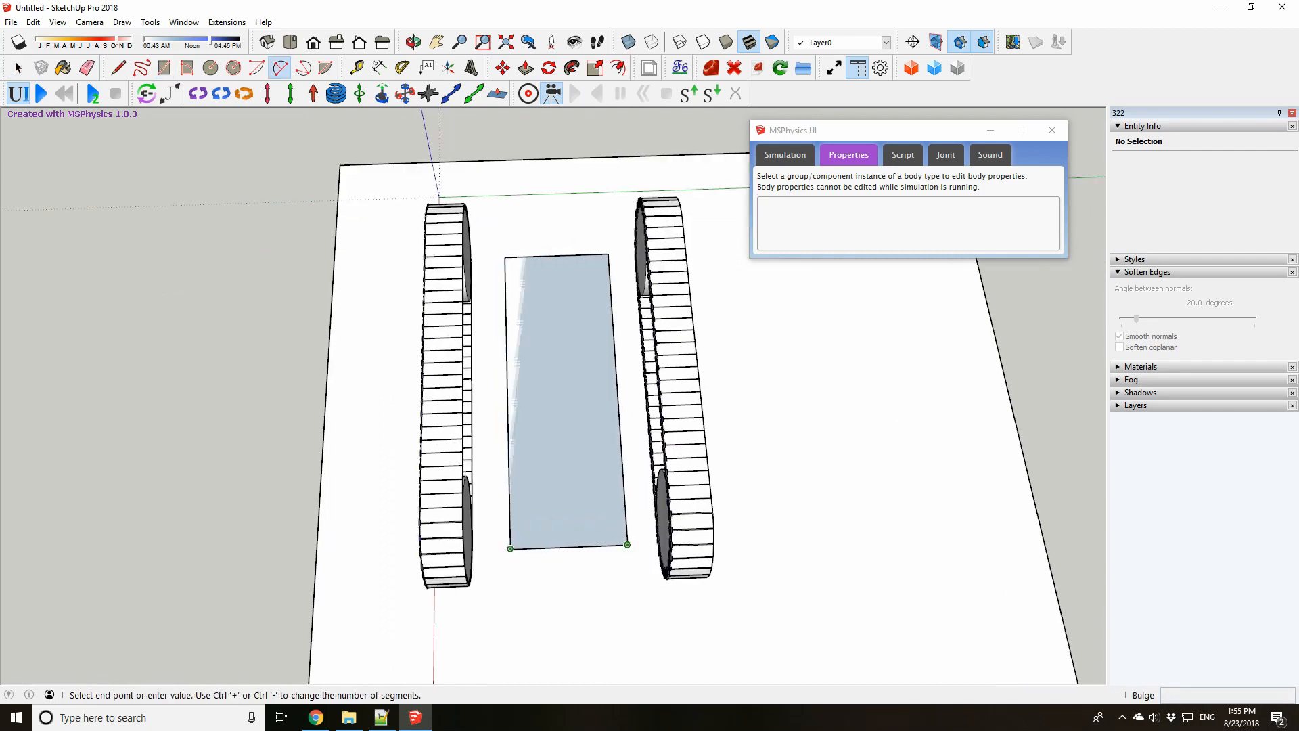
pyautogui.press('space')
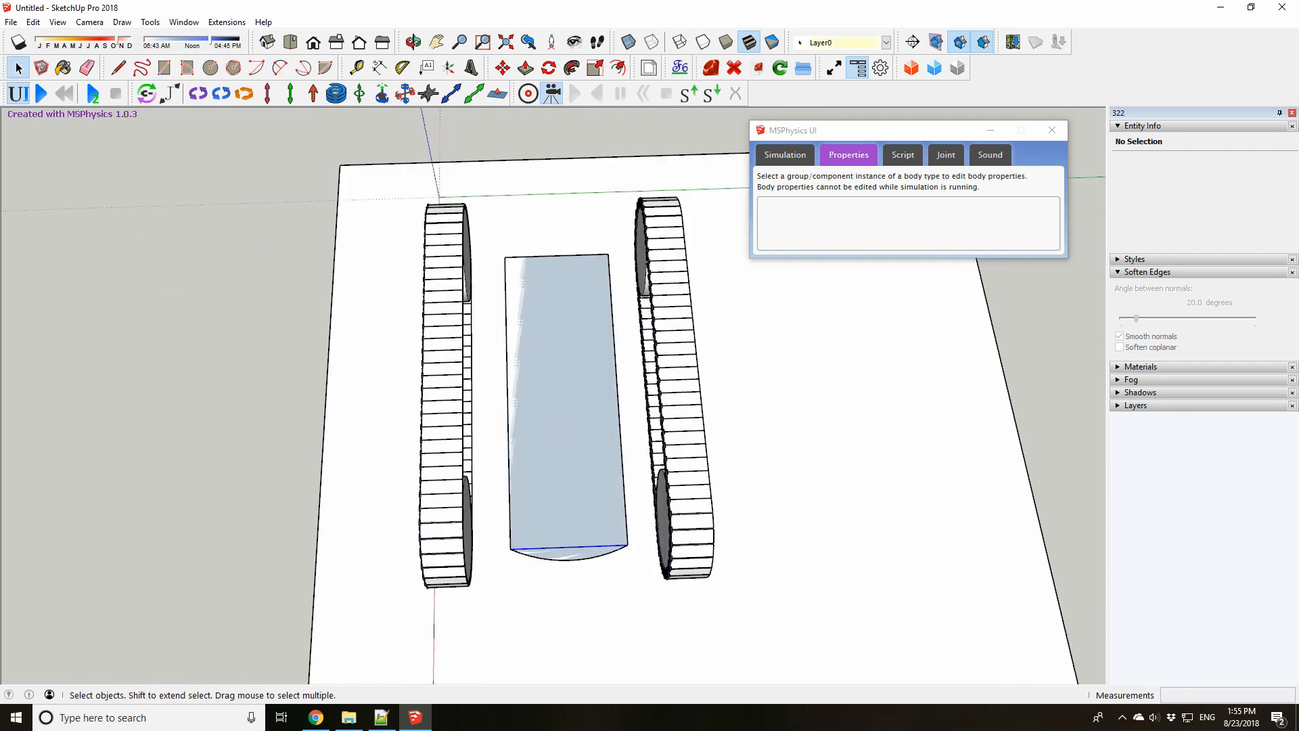
pyautogui.press('Delete')
# Push/Pull the round-ended profile upward into a solid body and make the whole solid a group
pyautogui.moveTo(569, 474); pyautogui.dragTo(461, 413, button='middle')
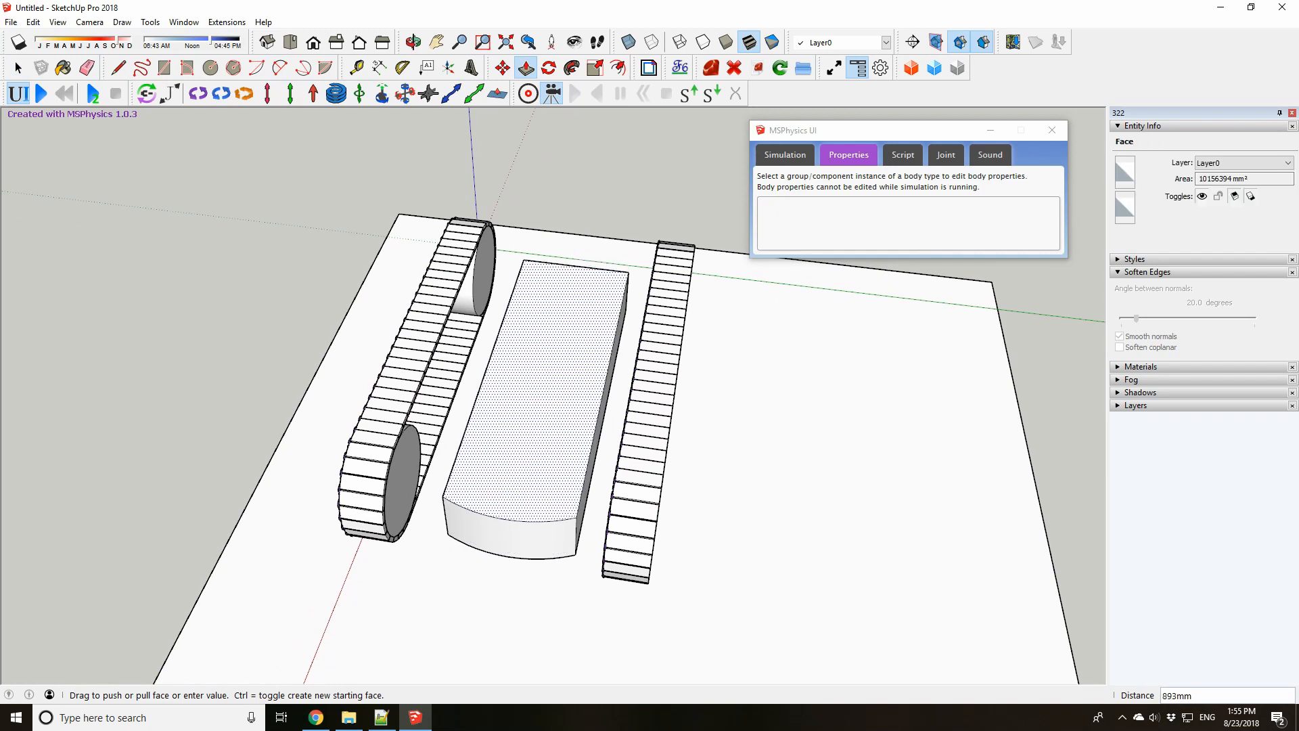
pyautogui.click(537, 391)
pyautogui.press('space')
pyautogui.tripleClick(536, 391)
pyautogui.moveTo(537, 392); pyautogui.dragTo(540, 420, button='middle')
pyautogui.scroll(3, 565, 406)
pyautogui.press('p')
pyautogui.click(565, 406)
pyautogui.click(565, 406)
pyautogui.press('space')
pyautogui.tripleClick(565, 406)
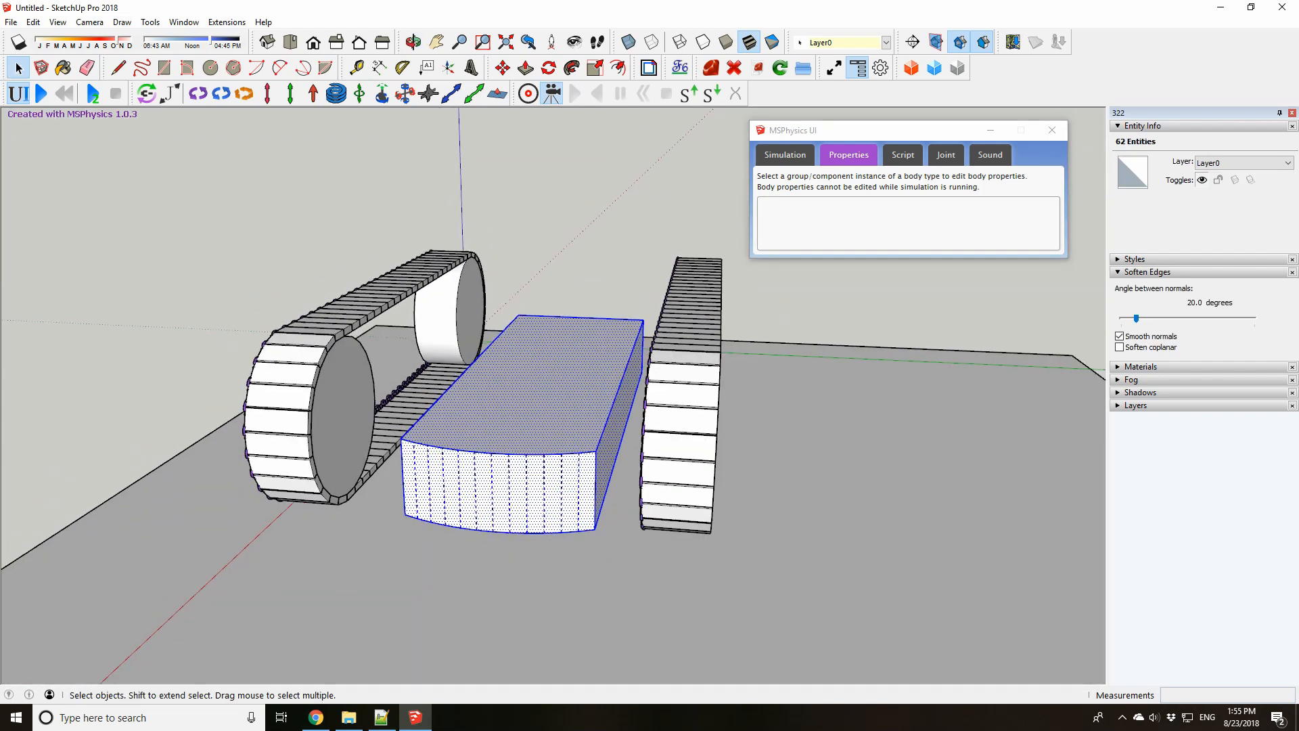
pyautogui.rightClick(540, 420)
pyautogui.click(583, 234)
# Move the body group sideways along the green axis onto one of the tracks
pyautogui.moveTo(583, 234); pyautogui.dragTo(505, 326, button='middle')
pyautogui.press('m')
pyautogui.click(505, 326)
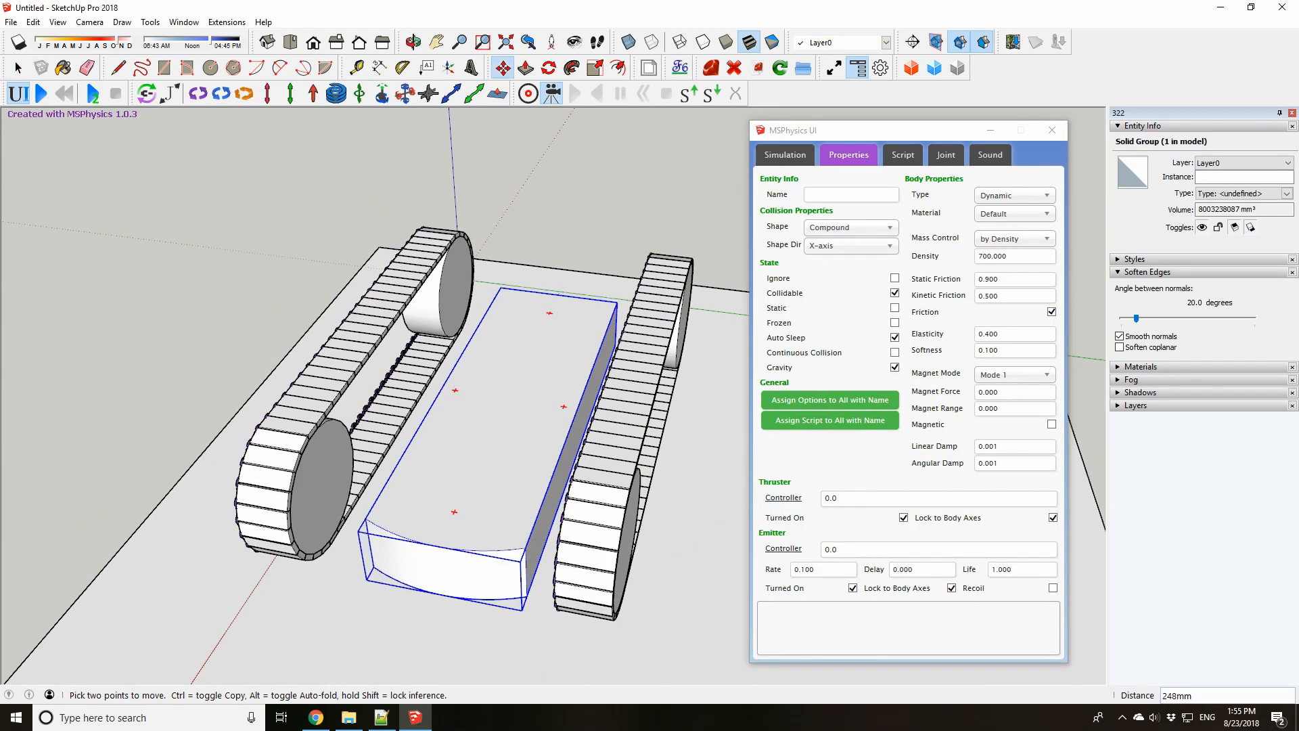
pyautogui.moveTo(458, 270); pyautogui.dragTo(638, 395, button='middle')
pyautogui.scroll(-2, 459, 313)
pyautogui.scroll(-2, 639, 395)
pyautogui.press('space')
pyautogui.scroll(5, 629, 488)
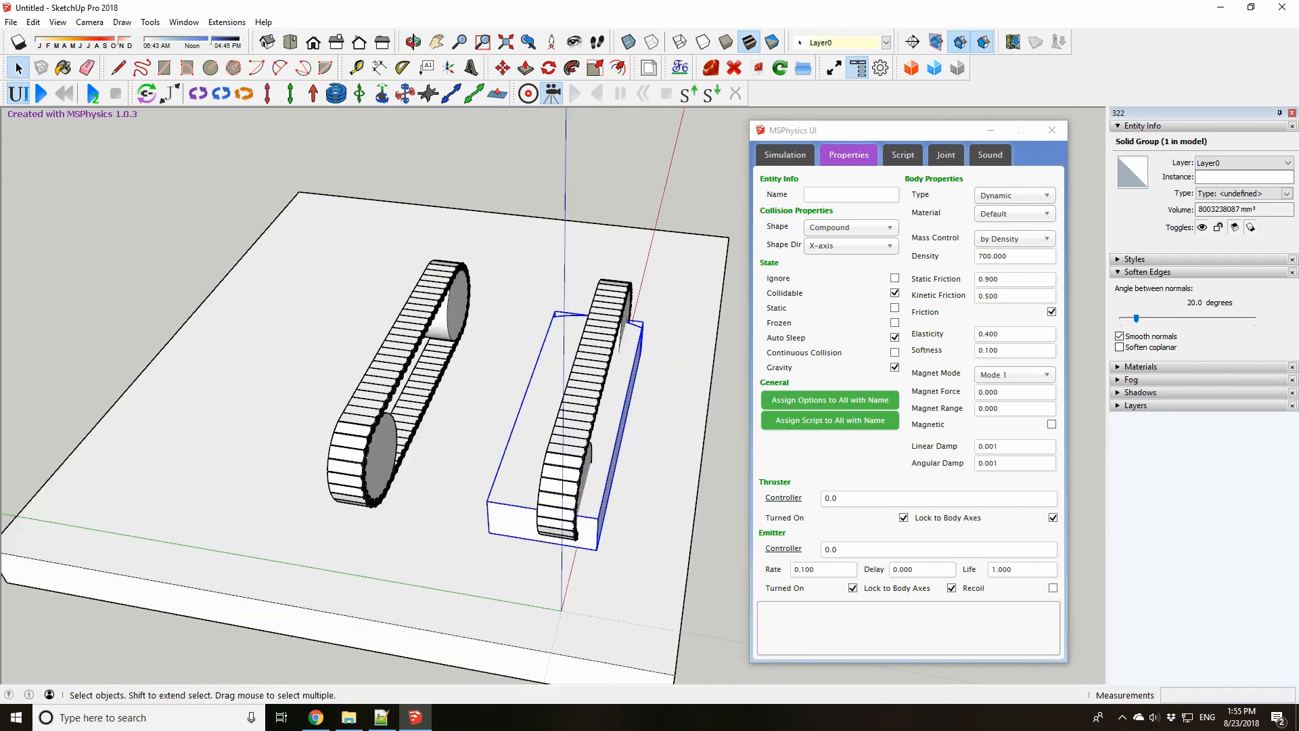
# Draw a guide line across the gap between opposite wheels of the two tracks
pyautogui.press('l')
pyautogui.click(348, 451)
pyautogui.scroll(-1, 296, 443)
pyautogui.moveTo(296, 443); pyautogui.dragTo(541, 406, button='middle')
pyautogui.click(748, 376)
# Move the body about 1467 mm from the guide line's end to its midpoint, centring it between the tracks
pyautogui.press('space')
pyautogui.scroll(-1, 649, 399)
pyautogui.scroll(2, 575, 406)
pyautogui.press('m')
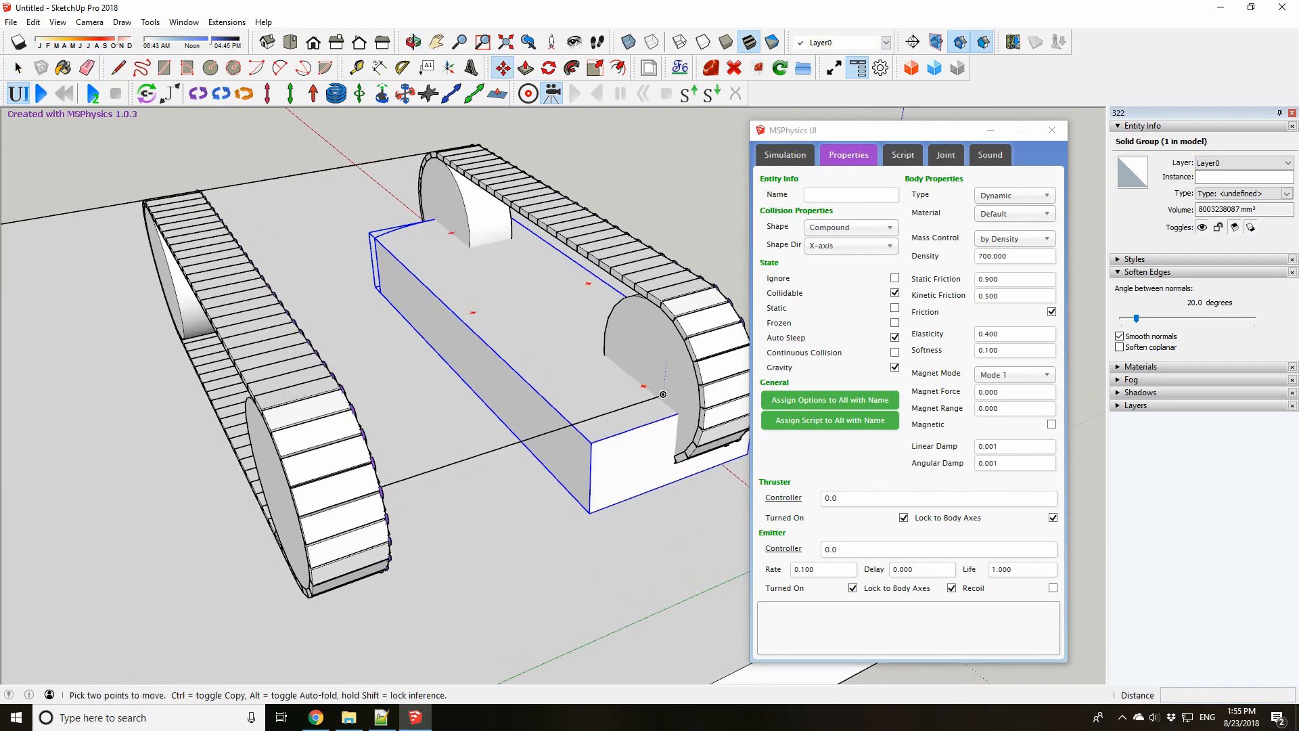
pyautogui.click(664, 395)
pyautogui.click(524, 440)
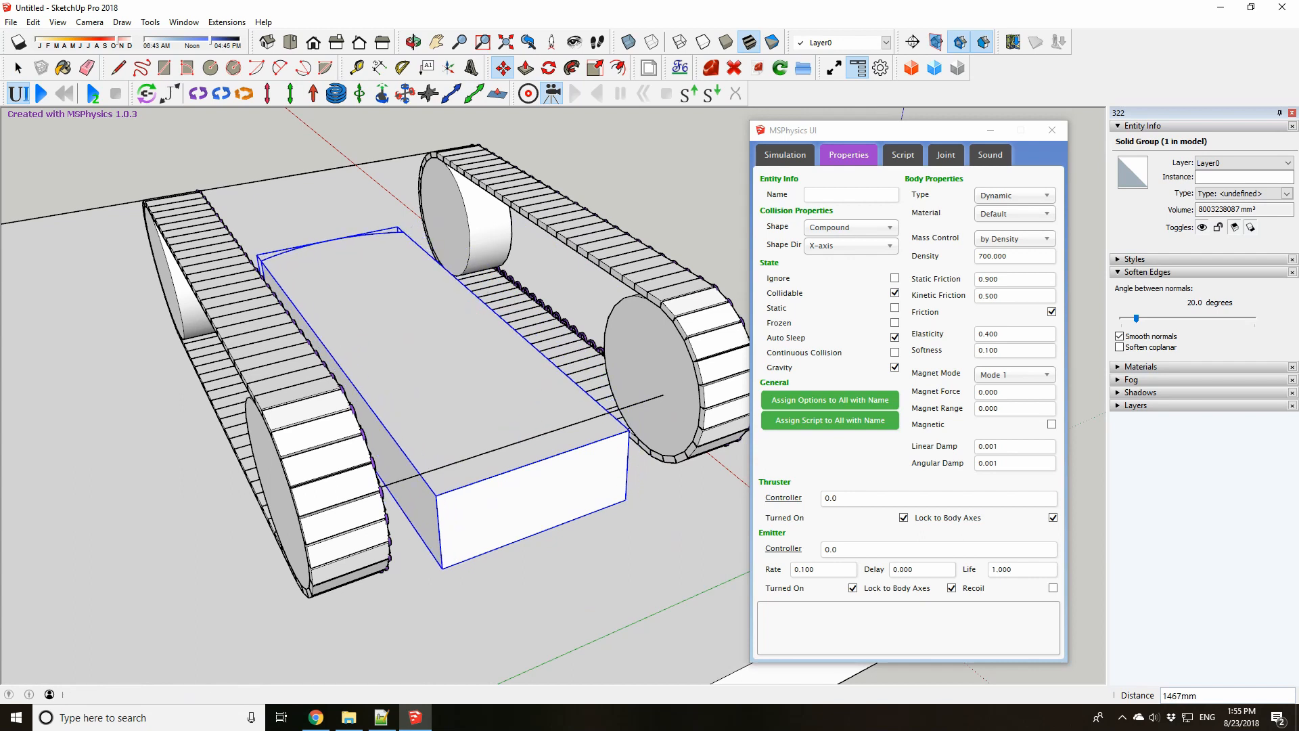
# Raise the body off the slab to the upper part of the wheels and delete the guide line
pyautogui.moveTo(524, 440); pyautogui.dragTo(613, 455, button='middle')
pyautogui.click(552, 423)
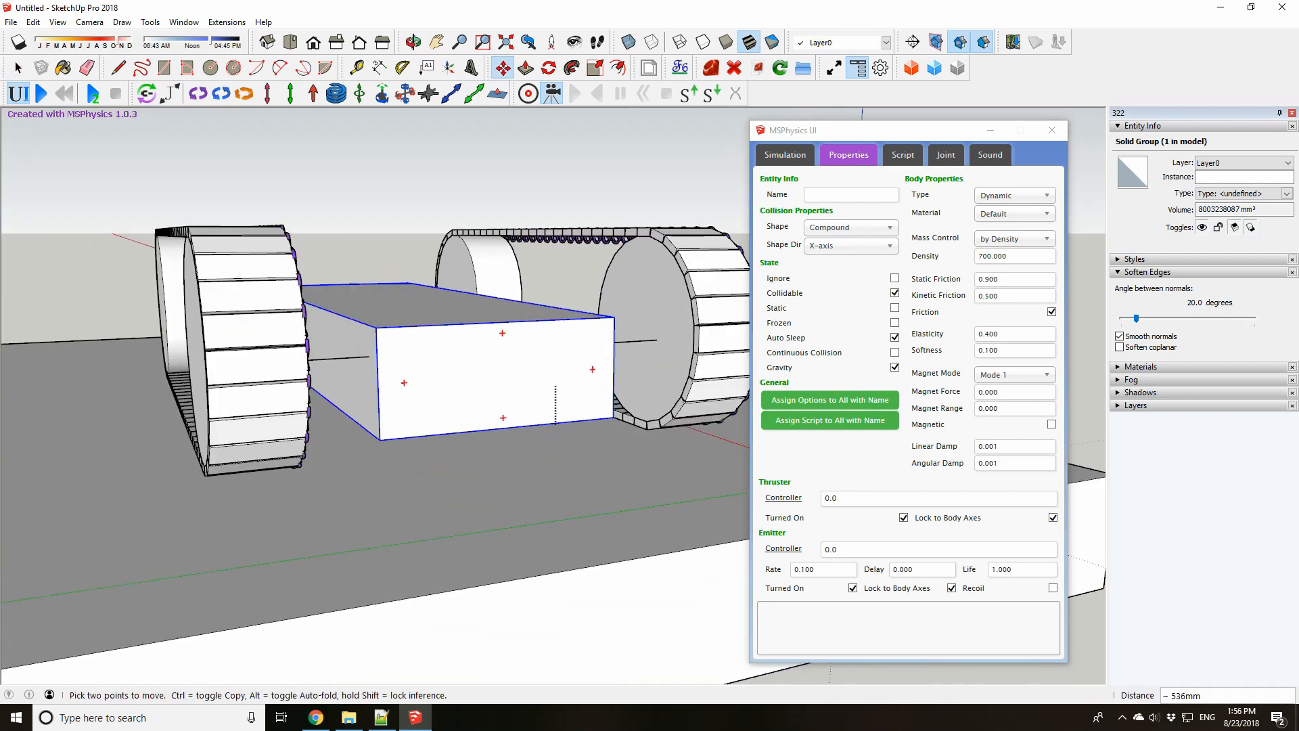
pyautogui.click(556, 313)
pyautogui.press('space')
pyautogui.click(646, 352)
pyautogui.click(637, 341)
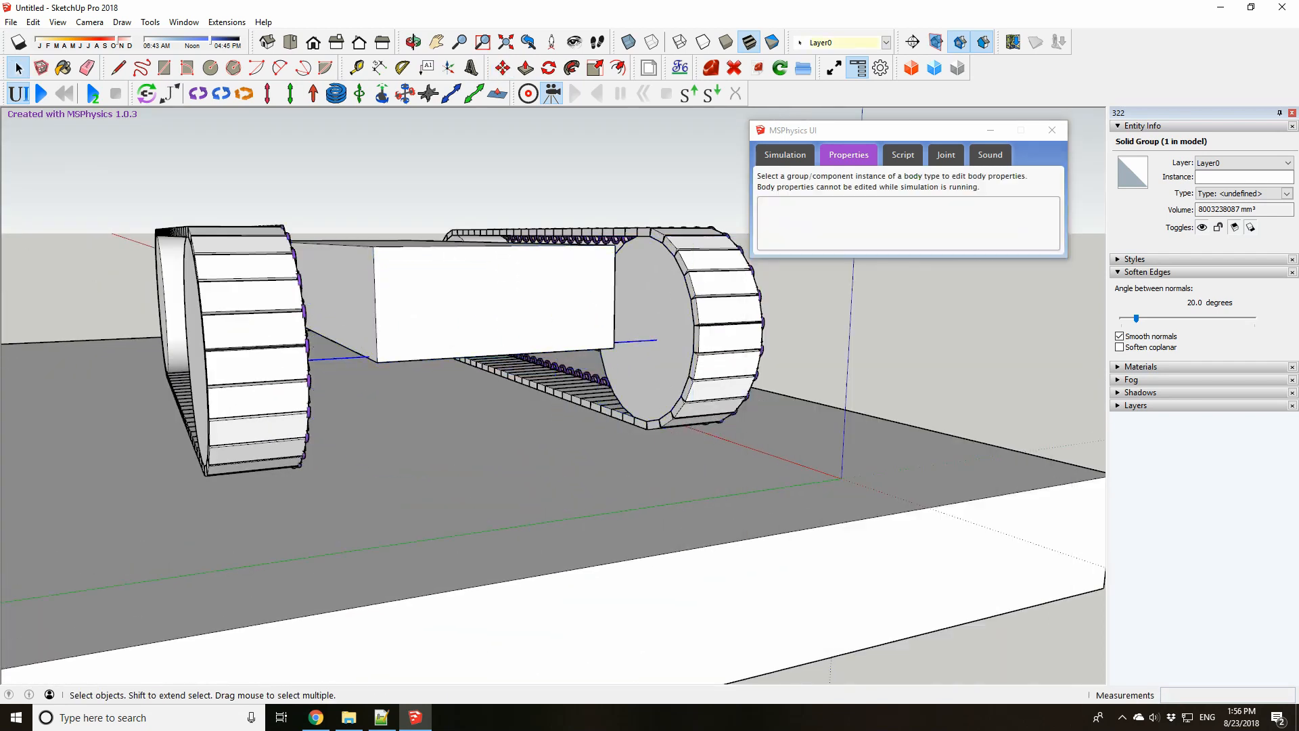
pyautogui.press('Delete')
# Open a wheel of one track and mark the centre of its outer circular edge with Find Center
pyautogui.moveTo(636, 341); pyautogui.dragTo(467, 413, button='middle')
pyautogui.click(406, 257)
pyautogui.doubleClick(406, 257)
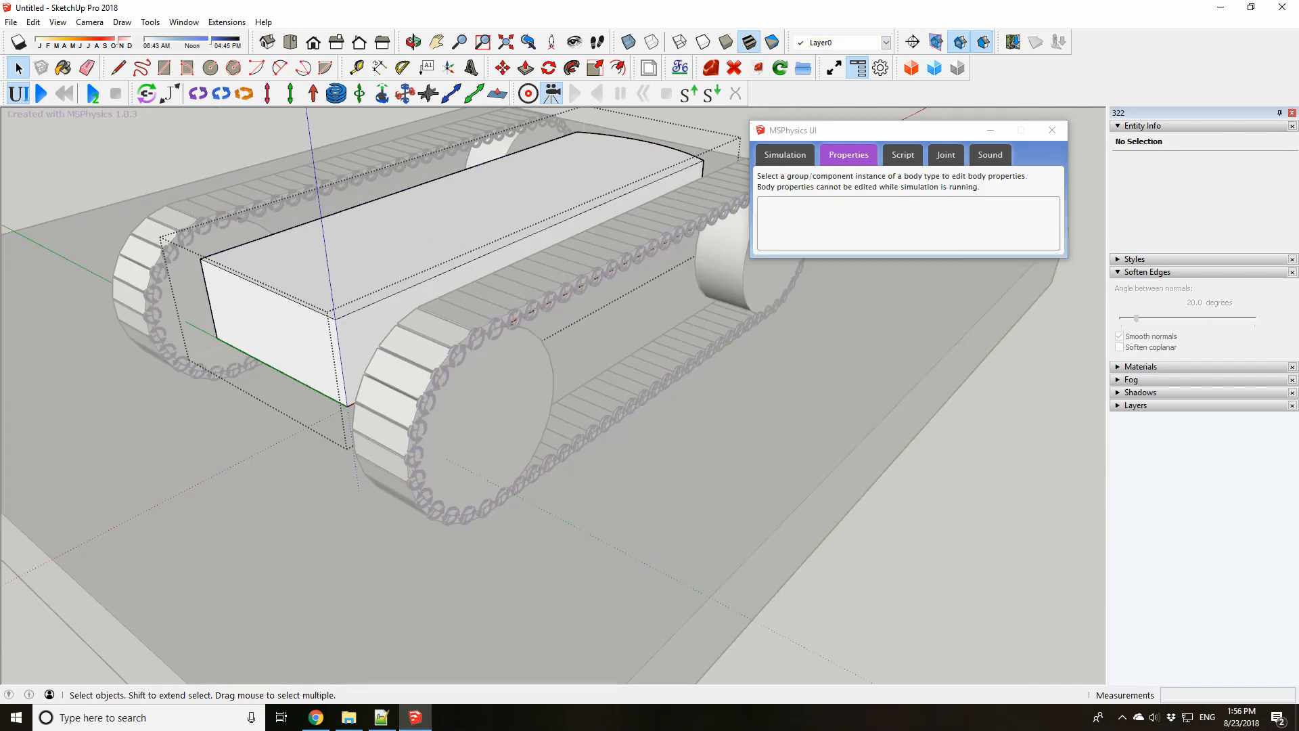
pyautogui.doubleClick(535, 339)
pyautogui.click(535, 338)
pyautogui.rightClick(536, 336)
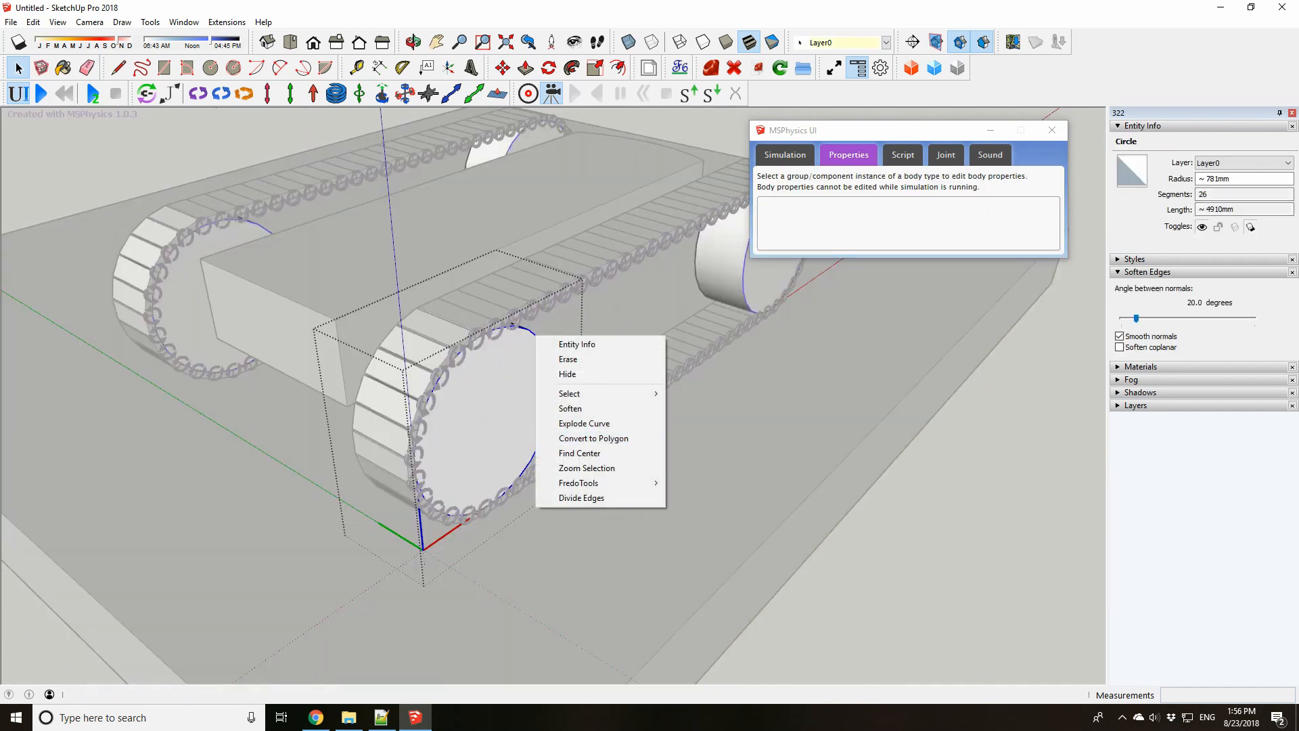
pyautogui.click(579, 453)
pyautogui.moveTo(580, 453); pyautogui.dragTo(526, 403, button='middle')
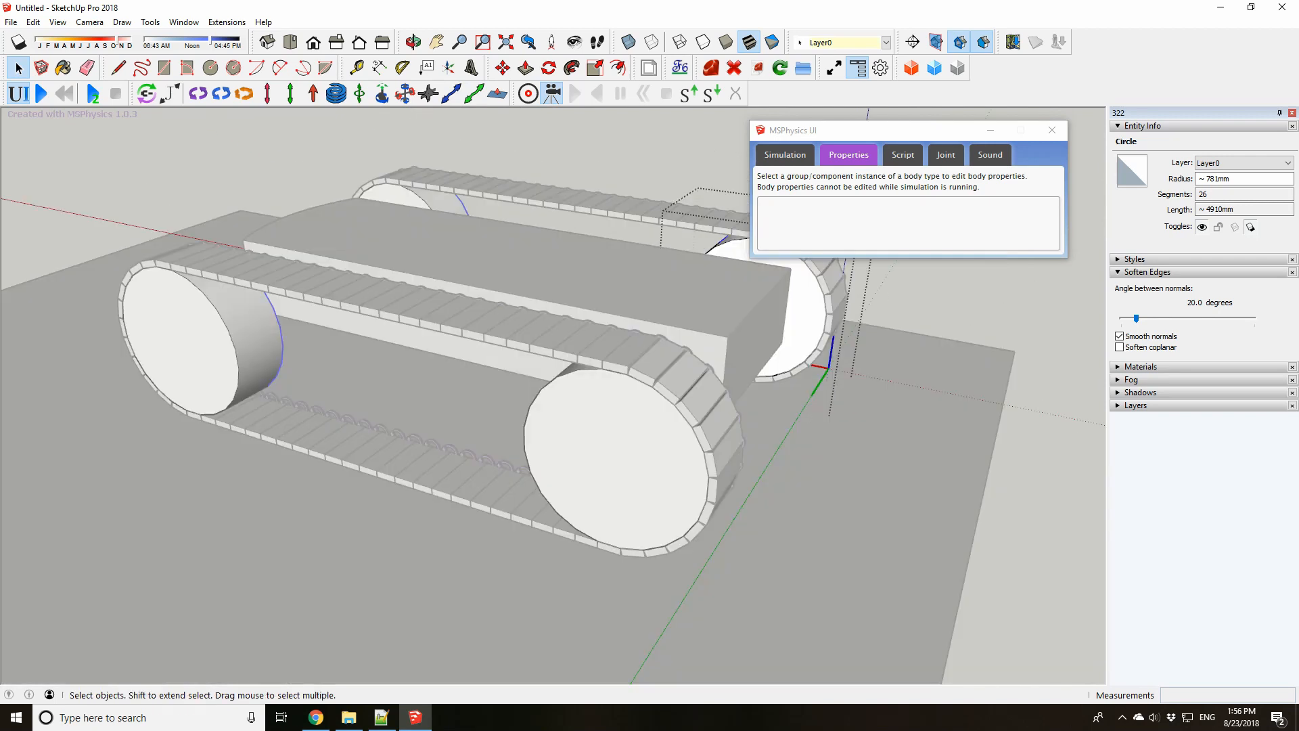
# Open a wheel of the opposite track and mark the centre of its outer circle with Find Center
pyautogui.rightClick(527, 403)
pyautogui.click(581, 411)
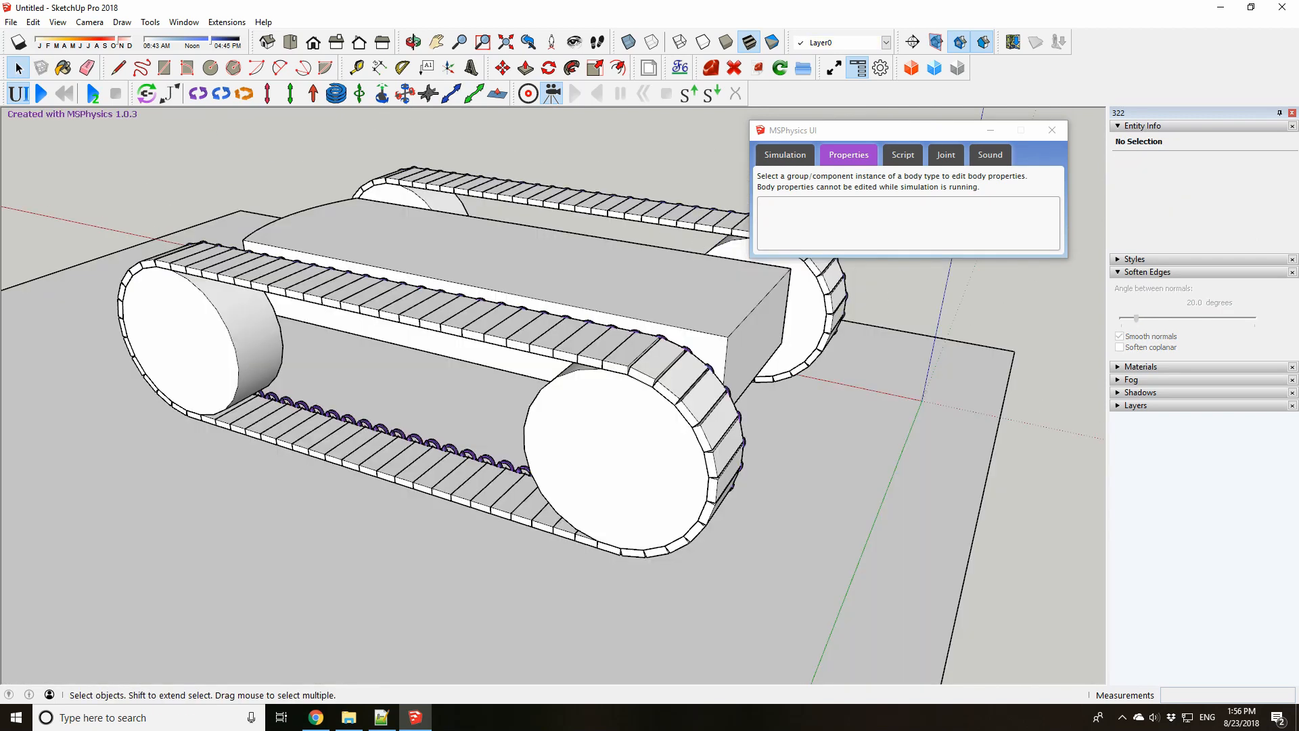
pyautogui.rightClick(539, 389)
pyautogui.click(532, 406)
pyautogui.rightClick(531, 407)
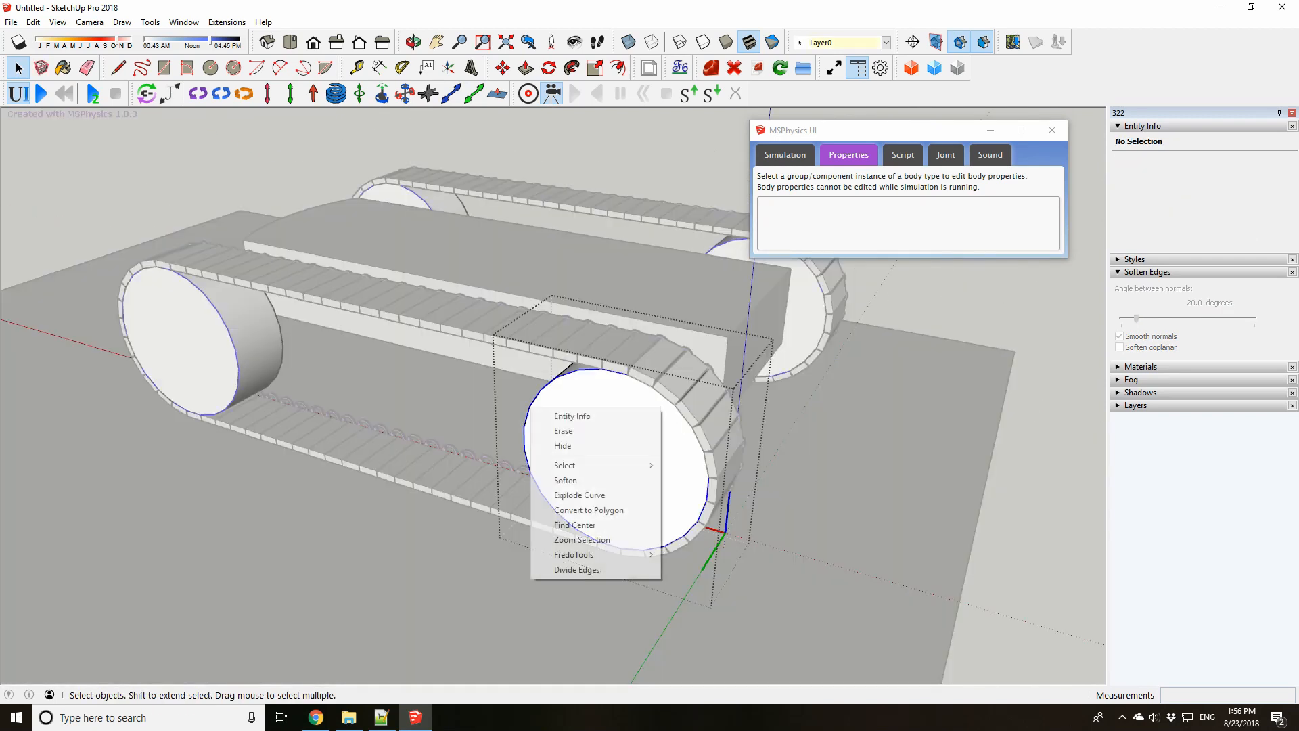
pyautogui.click(574, 524)
pyautogui.moveTo(574, 525); pyautogui.dragTo(1042, 494, button='middle')
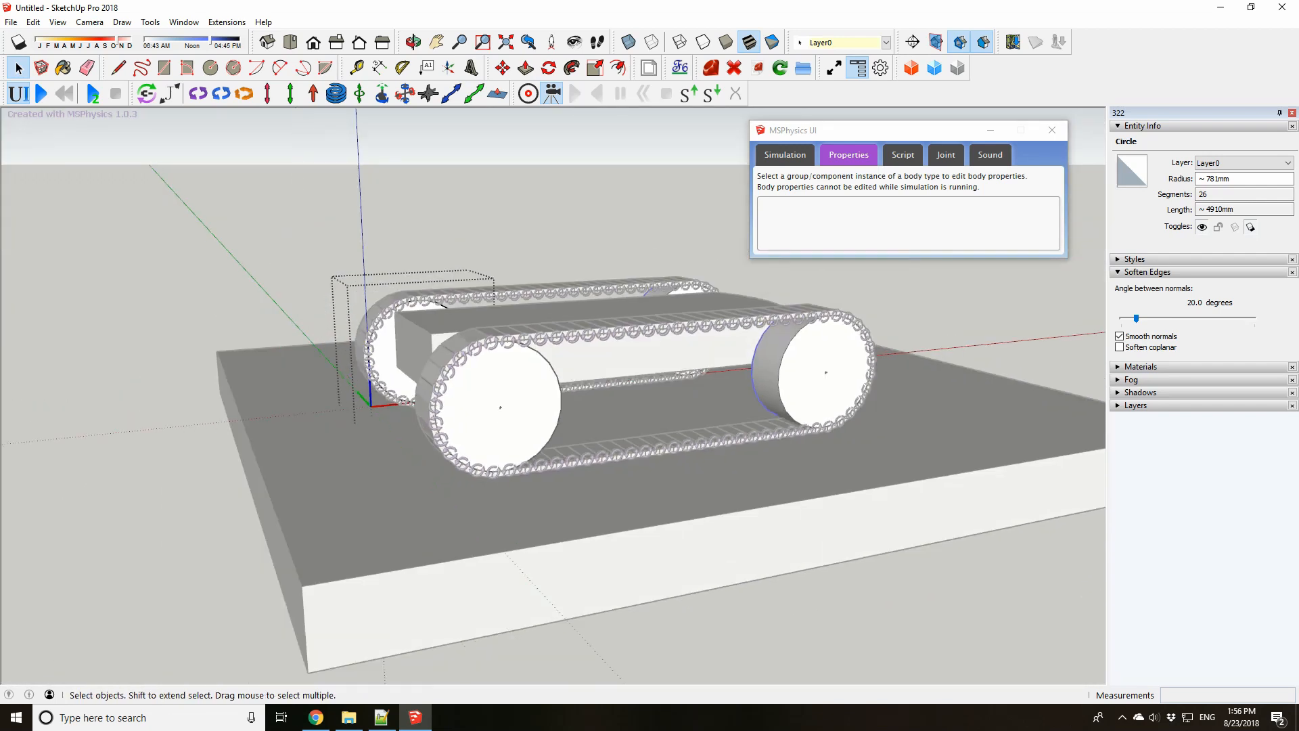
# Open the body group and place a motor joint at a wheel's marked centre, with its axis along the green direction
pyautogui.press('Escape')
pyautogui.moveTo(446, 284); pyautogui.dragTo(575, 338, button='middle')
pyautogui.doubleClick(575, 339)
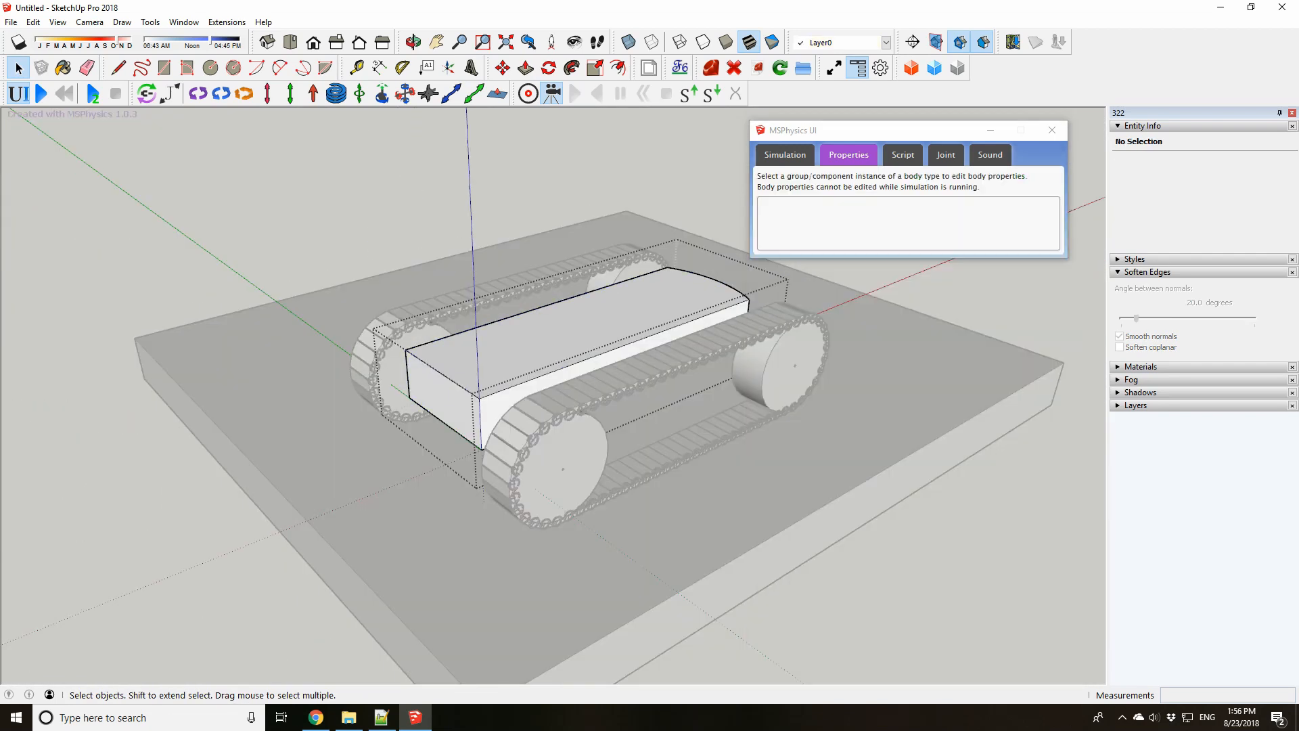
pyautogui.click(221, 93)
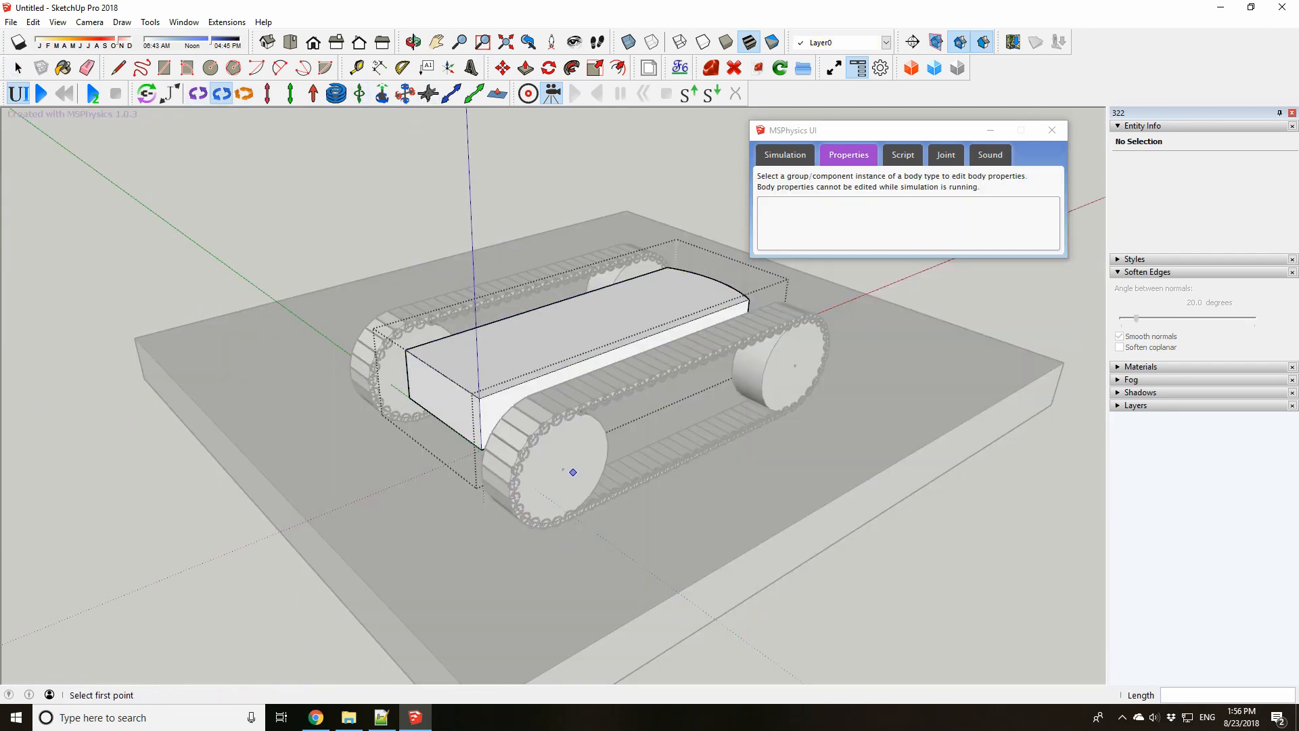
pyautogui.click(562, 469)
pyautogui.moveTo(563, 469); pyautogui.dragTo(609, 488, button='middle')
pyautogui.click(805, 582)
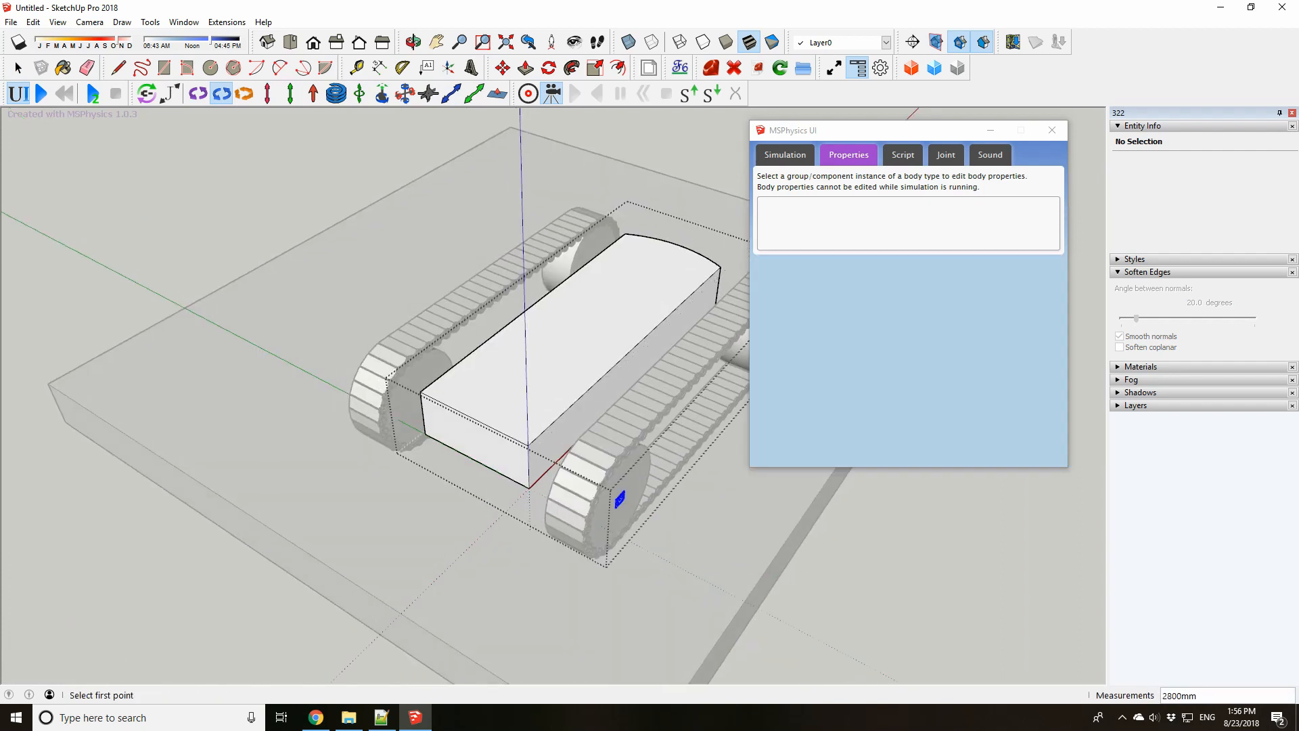
# Place a second motor joint at the centre of the other wheel on the same track, along the green axis
pyautogui.scroll(-4, 255, 426)
pyautogui.scroll(4, 541, 406)
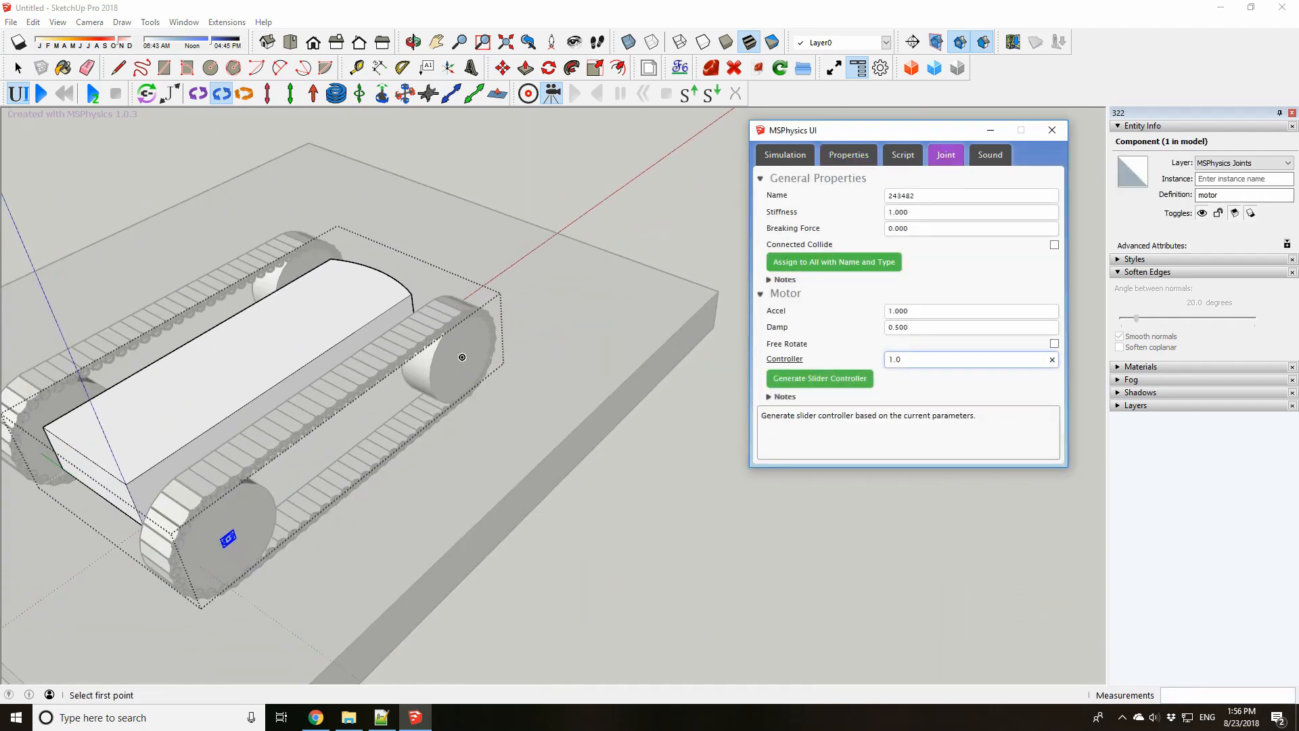
pyautogui.click(462, 357)
pyautogui.click(618, 467)
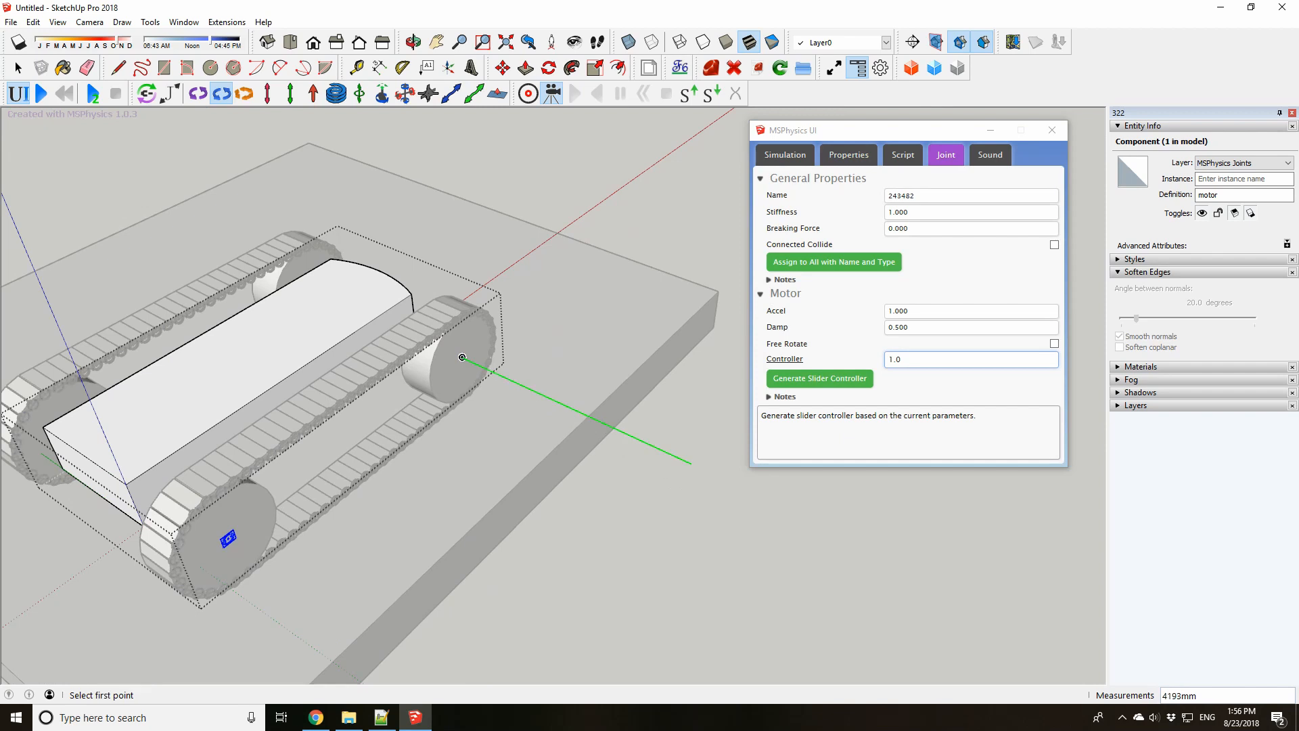
# Place a third motor joint at the centre of the nearer wheel on the opposite track, pointing inward along the green axis
pyautogui.moveTo(618, 467); pyautogui.dragTo(677, 473, button='middle')
pyautogui.moveTo(183, 532); pyautogui.dragTo(302, 468, button='middle')
pyautogui.moveTo(879, 509); pyautogui.dragTo(723, 511, button='middle')
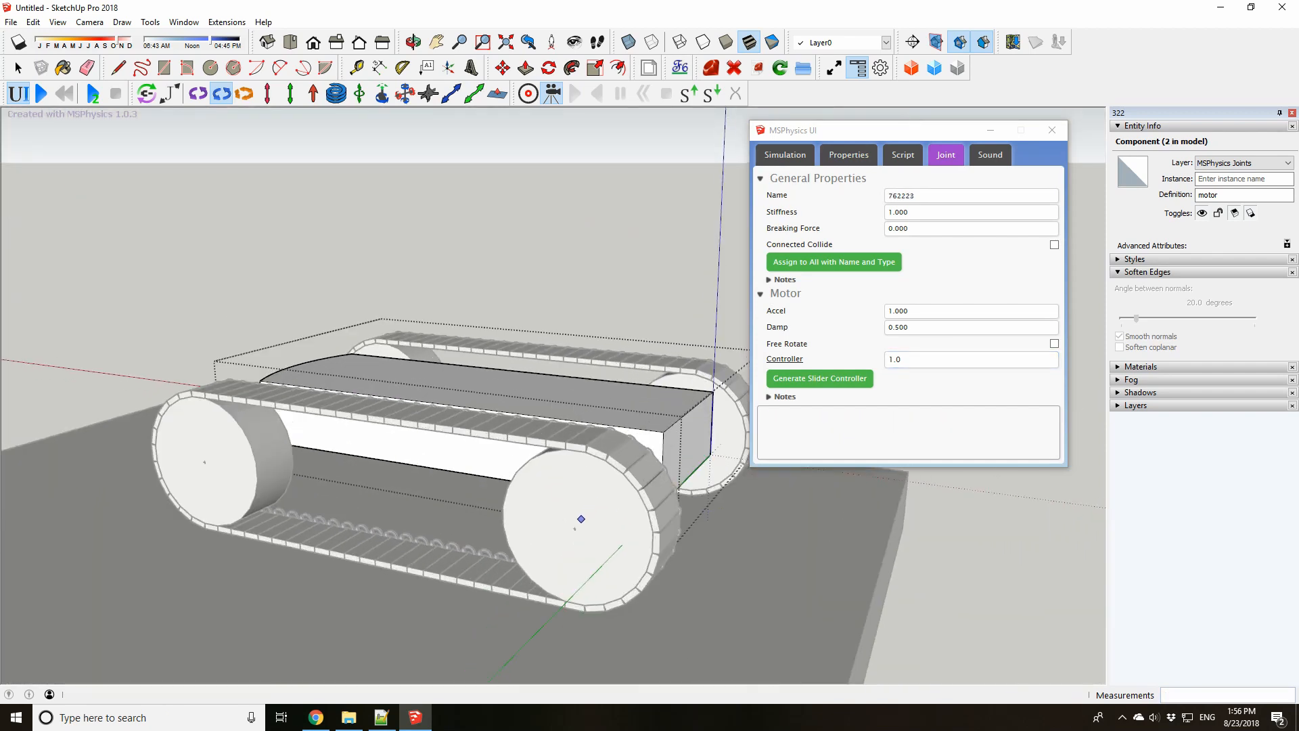
pyautogui.click(575, 529)
pyautogui.moveTo(514, 455); pyautogui.dragTo(295, 499, button='middle')
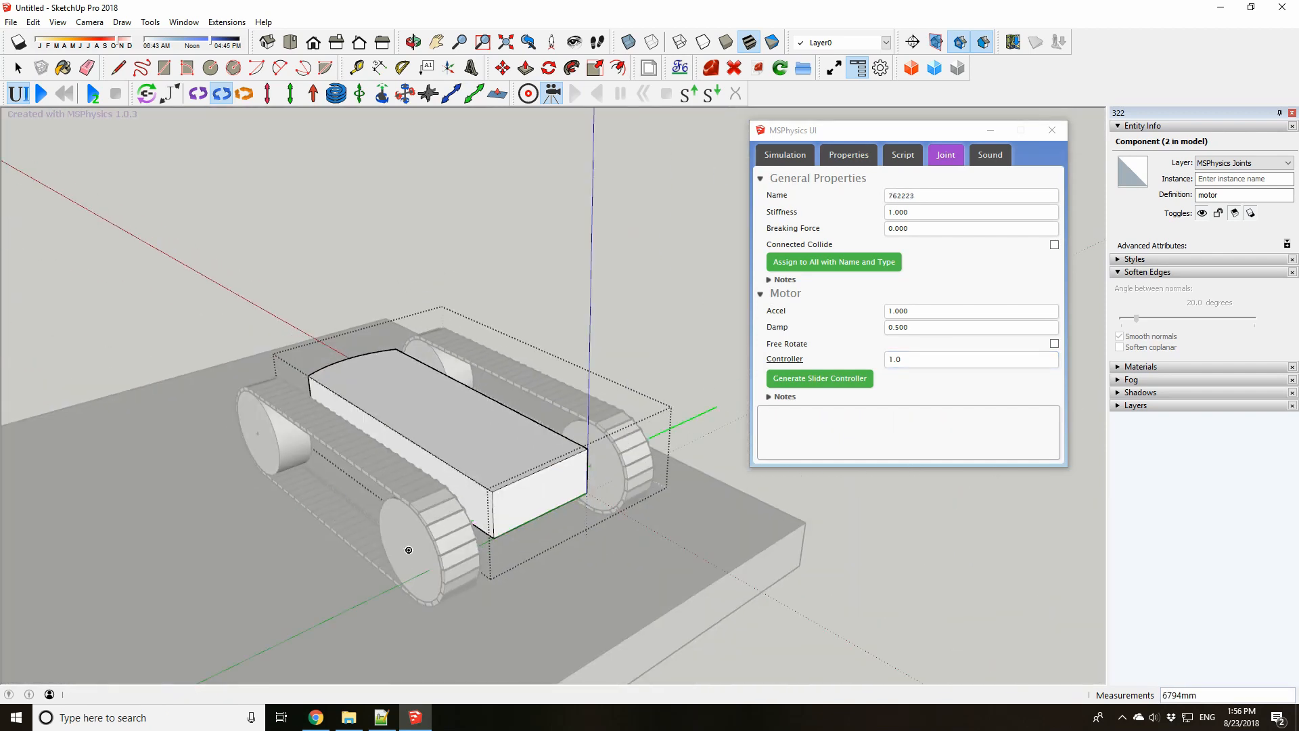
pyautogui.click(709, 410)
# Place a fourth motor joint at the centre of that track's remaining wheel along the green axis, and leave the body group
pyautogui.moveTo(175, 410); pyautogui.dragTo(302, 494, button='middle')
pyautogui.scroll(2, 301, 494)
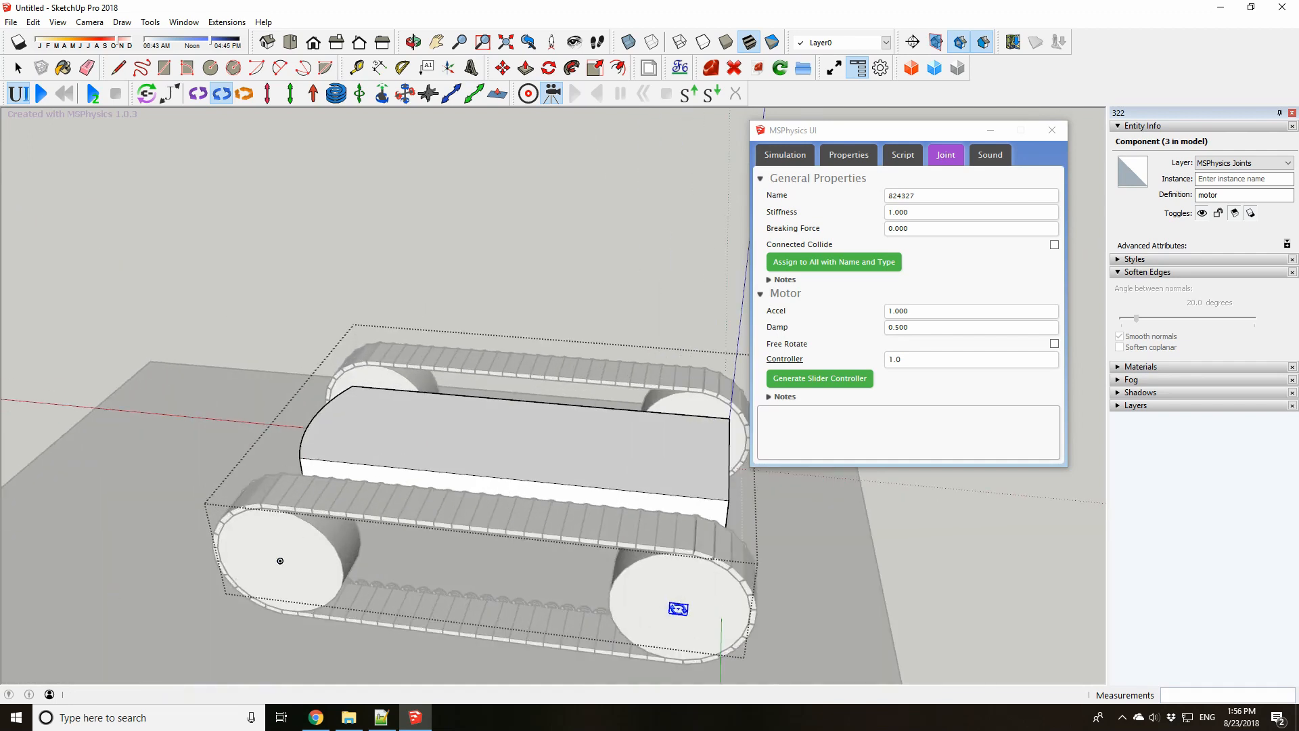
pyautogui.click(280, 561)
pyautogui.moveTo(516, 355); pyautogui.dragTo(365, 399, button='middle')
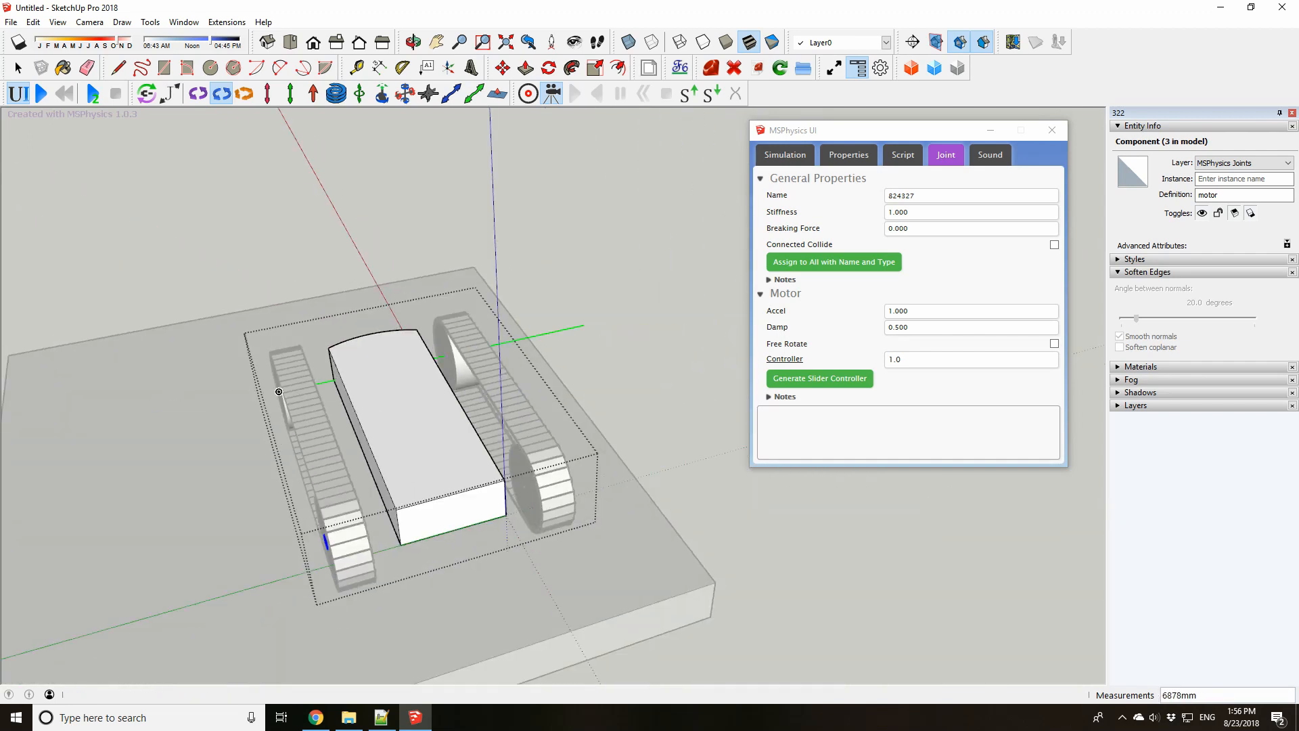
pyautogui.click(278, 392)
pyautogui.moveTo(279, 392); pyautogui.dragTo(418, 434, button='middle')
pyautogui.scroll(-2, 450, 397)
pyautogui.scroll(2, 469, 533)
pyautogui.moveTo(470, 533); pyautogui.dragTo(406, 636, button='middle')
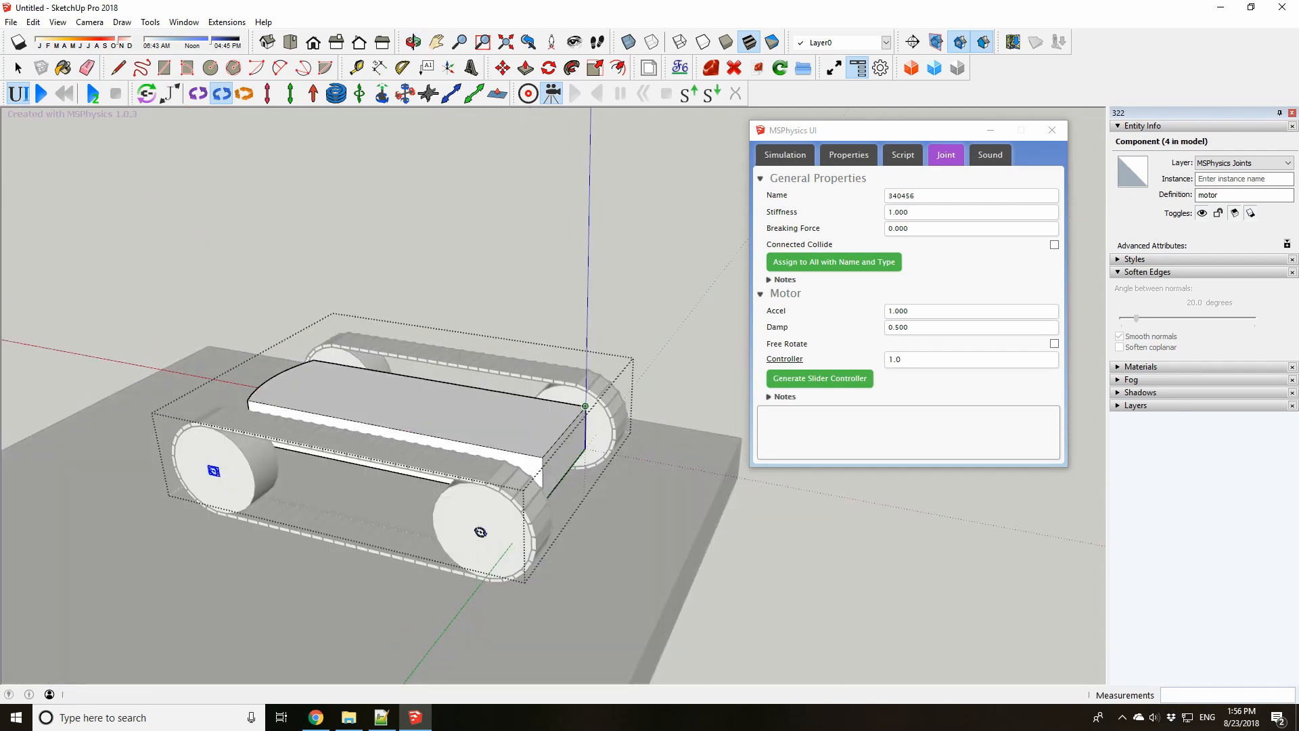
pyautogui.moveTo(473, 419); pyautogui.dragTo(325, 528, button='middle')
pyautogui.press('space')
pyautogui.click(467, 609)
# Examine the motor joints, wheels and tracks of the vehicle from several sides
pyautogui.moveTo(395, 391); pyautogui.dragTo(726, 357, button='middle')
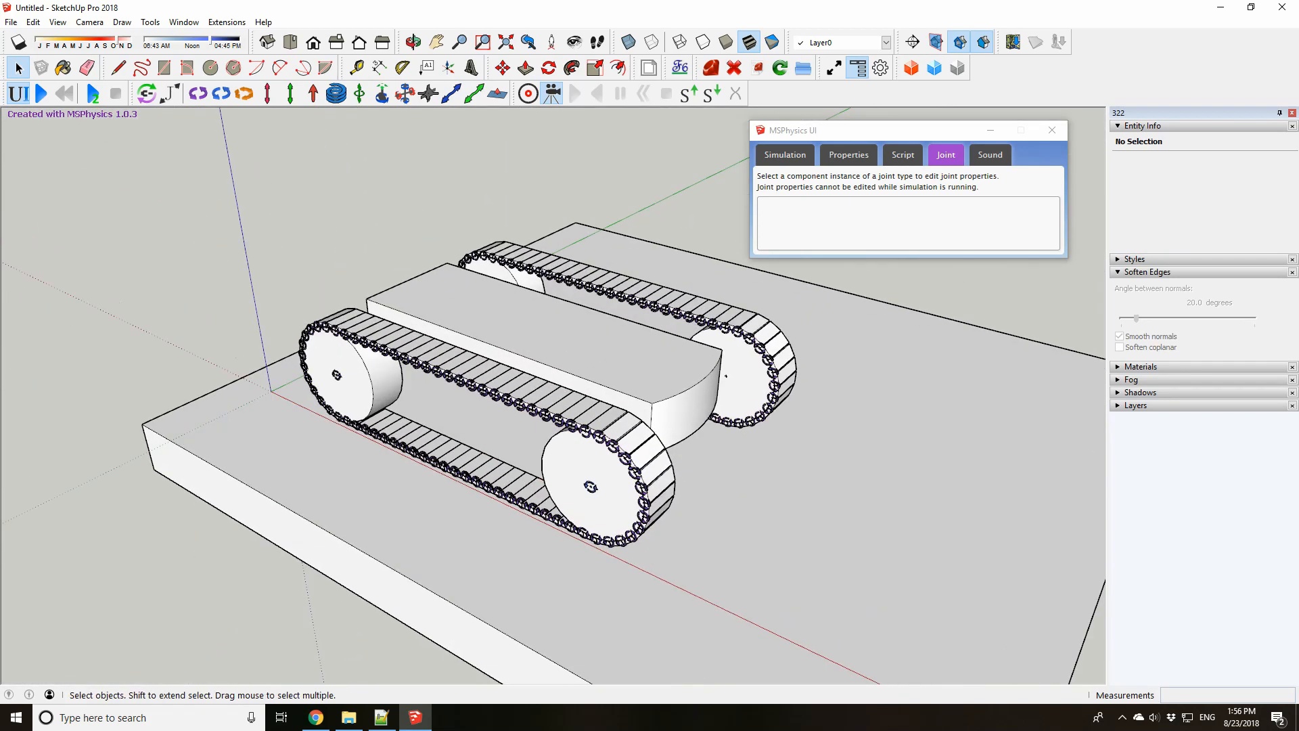
pyautogui.scroll(5, 677, 351)
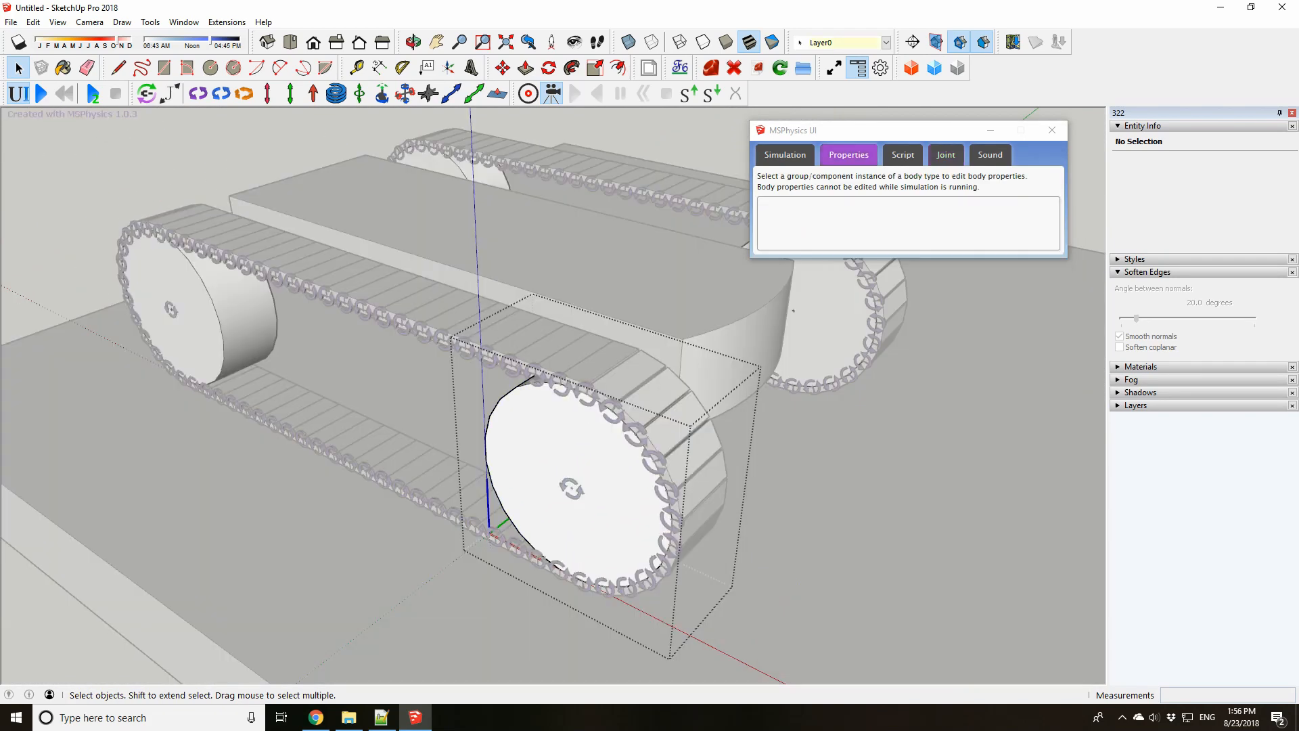
pyautogui.scroll(-2, 247, 438)
pyautogui.scroll(2, 697, 482)
pyautogui.click(359, 464)
pyautogui.scroll(-2, 284, 356)
pyautogui.press('Escape')
pyautogui.moveTo(284, 355); pyautogui.dragTo(757, 284, button='middle')
pyautogui.moveTo(541, 352); pyautogui.dragTo(785, 338, button='middle')
pyautogui.scroll(-4, 639, 534)
pyautogui.moveTo(575, 366); pyautogui.dragTo(677, 460, button='middle')
pyautogui.scroll(3, 638, 535)
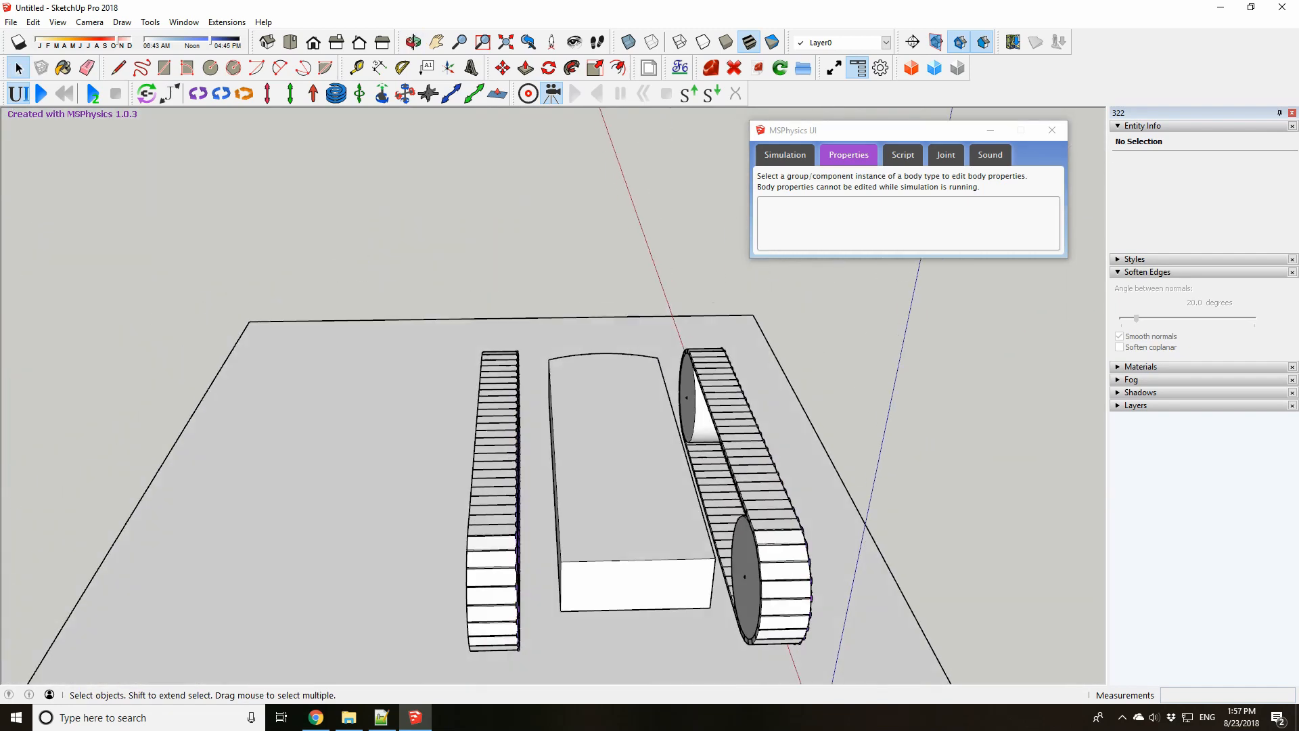
pyautogui.scroll(-3, 474, 379)
pyautogui.moveTo(474, 379); pyautogui.dragTo(819, 420, button='middle')
pyautogui.moveTo(819, 488); pyautogui.dragTo(751, 488, button='middle')
pyautogui.scroll(2, 632, 399)
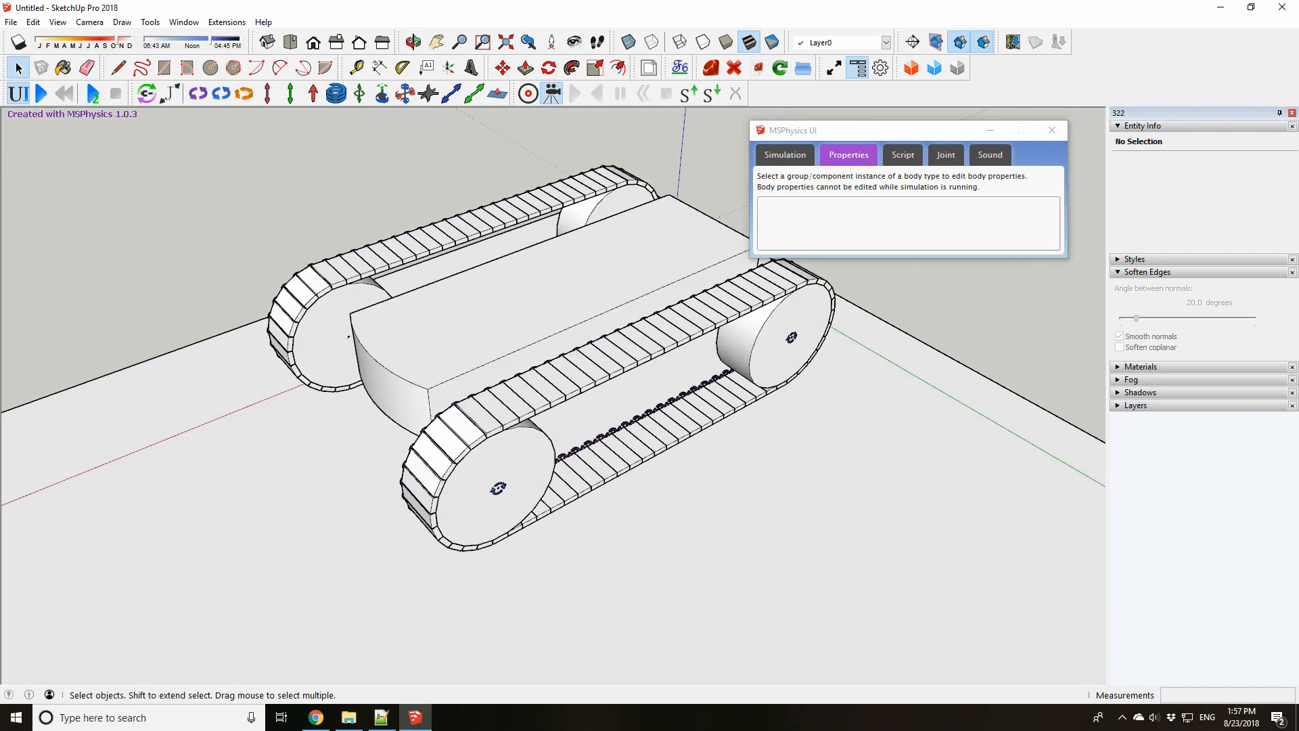
pyautogui.scroll(1, 479, 496)
pyautogui.doubleClick(479, 495)
pyautogui.press('Escape')
# Start the vehicle body's script with an onStart block that contains set_var('l', 0)
pyautogui.click(542, 305)
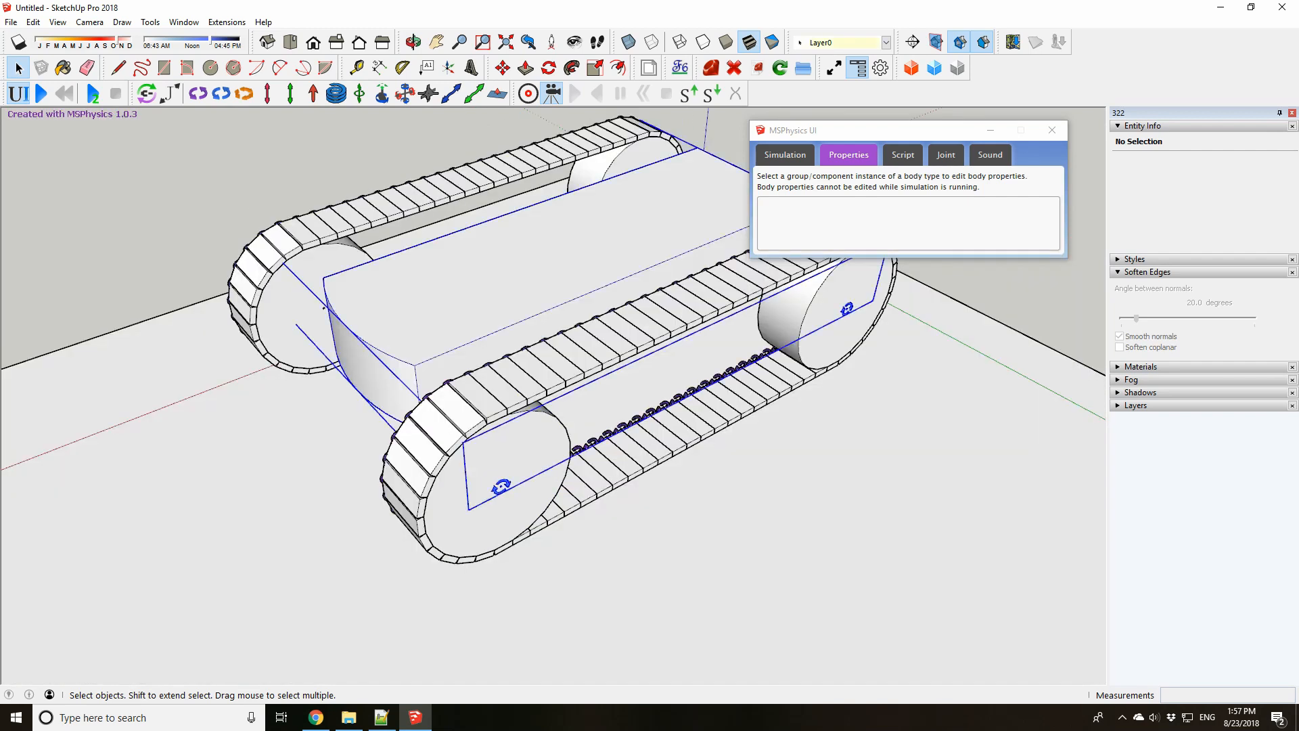
pyautogui.click(902, 154)
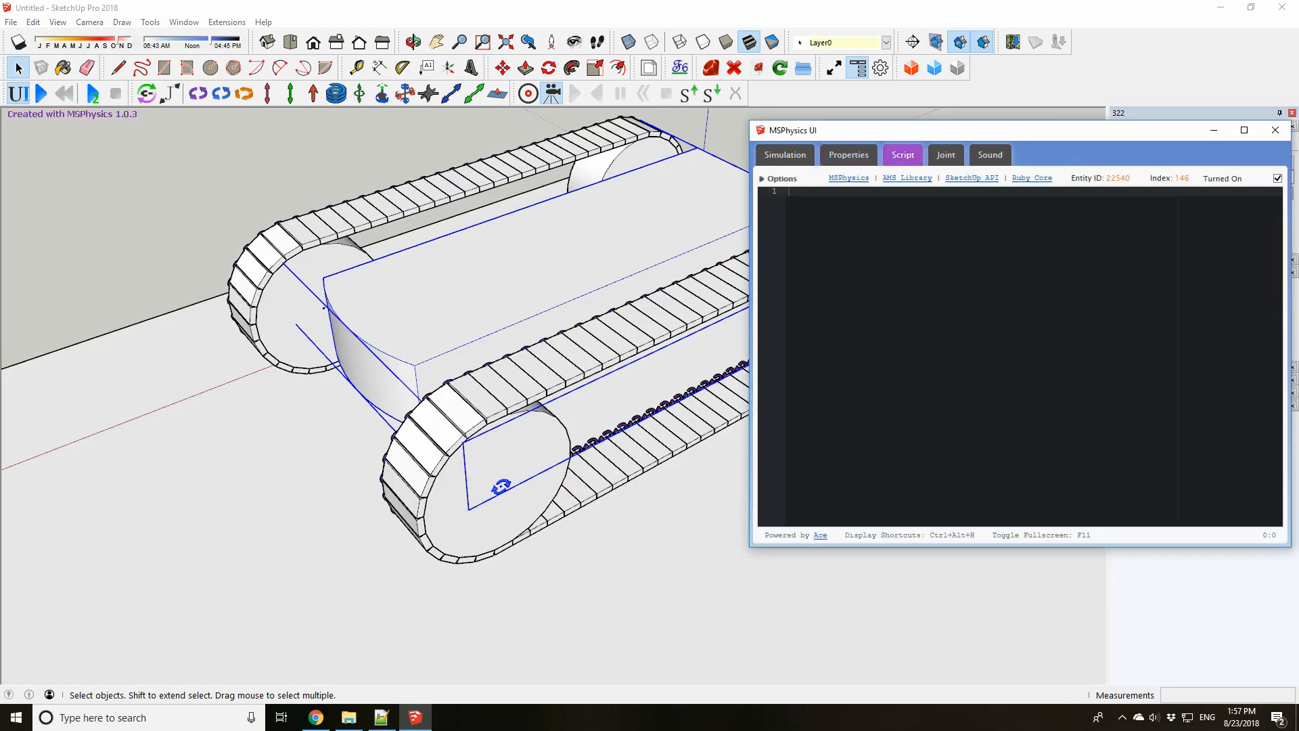
pyautogui.write('onStart {')
pyautogui.press('Return')
pyautogui.write("set_var('")
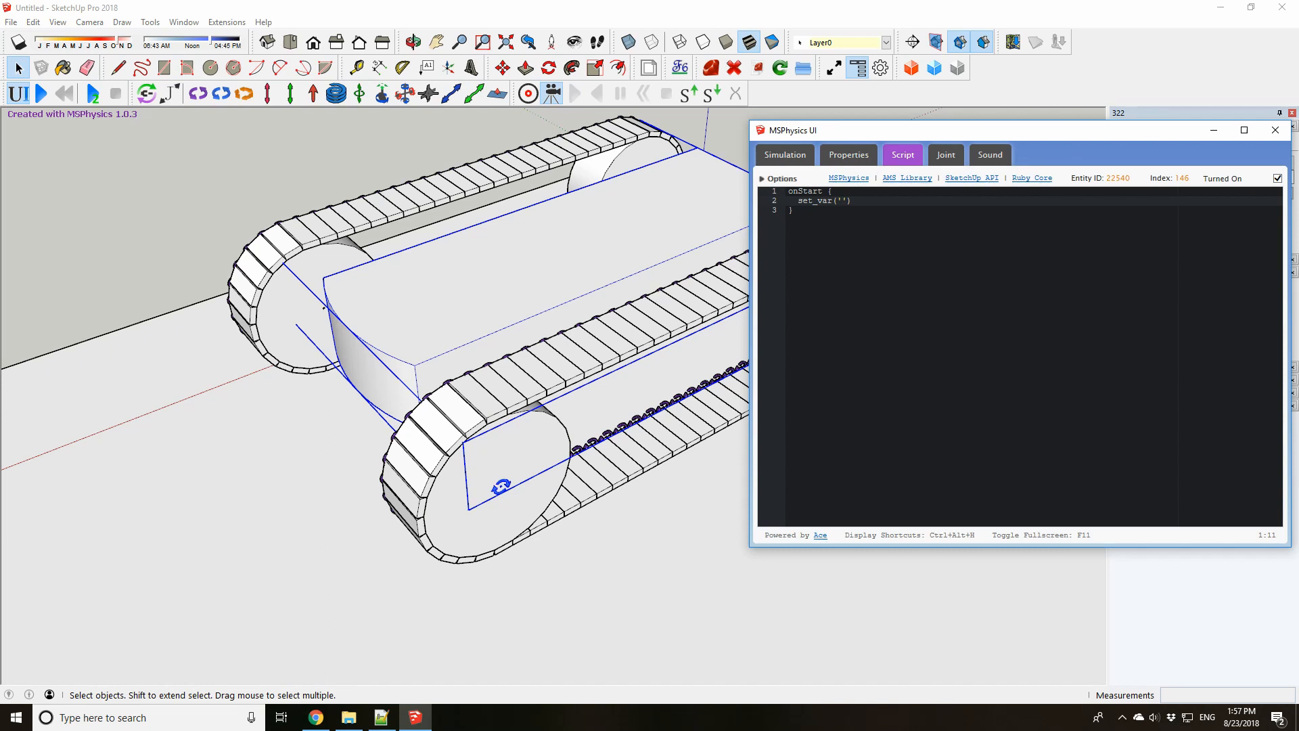
pyautogui.write("l', 0")
# Add a second line, set_var('r', 0), to the onStart block of the body script
pyautogui.hotkey('shift', 'Home')
pyautogui.hotkey('ctrl', 'c')
pyautogui.press('End')
pyautogui.press('Return')
pyautogui.hotkey('ctrl', 'v')
pyautogui.press('Left')
pyautogui.press('Left')
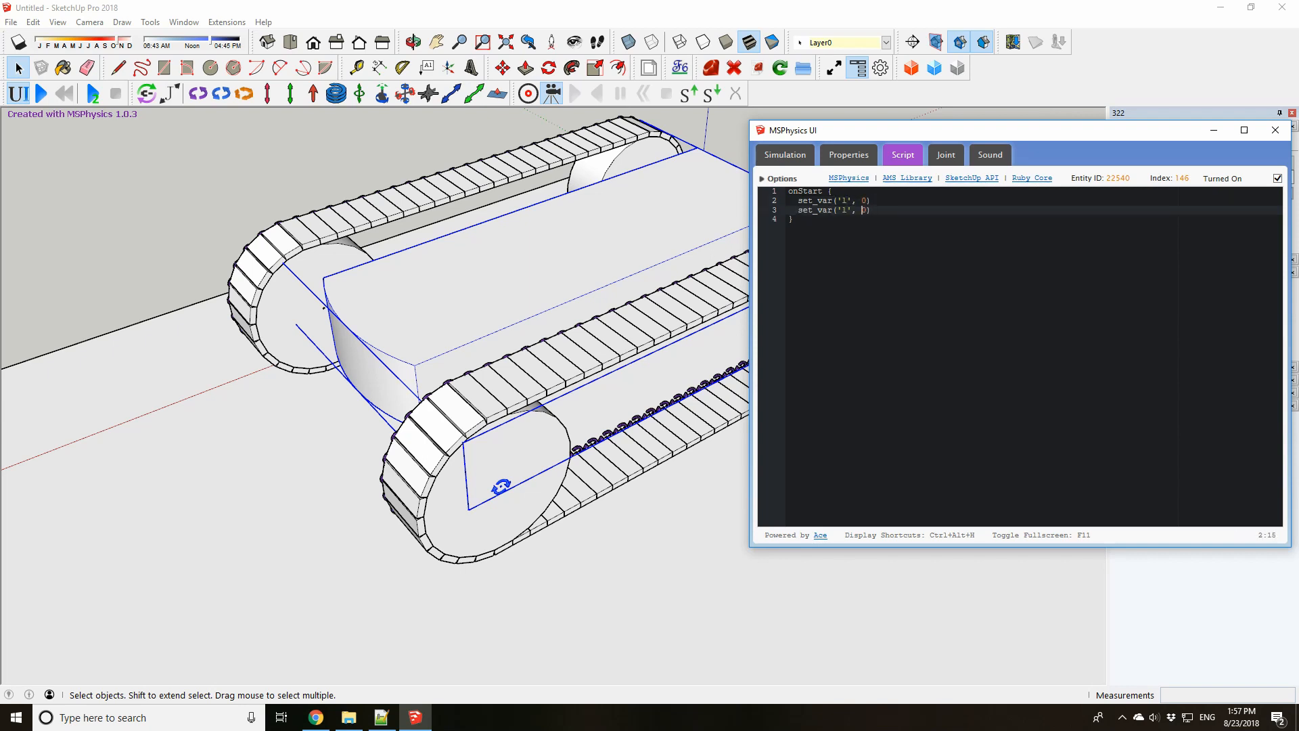
pyautogui.write('r')
pyautogui.press('Down')
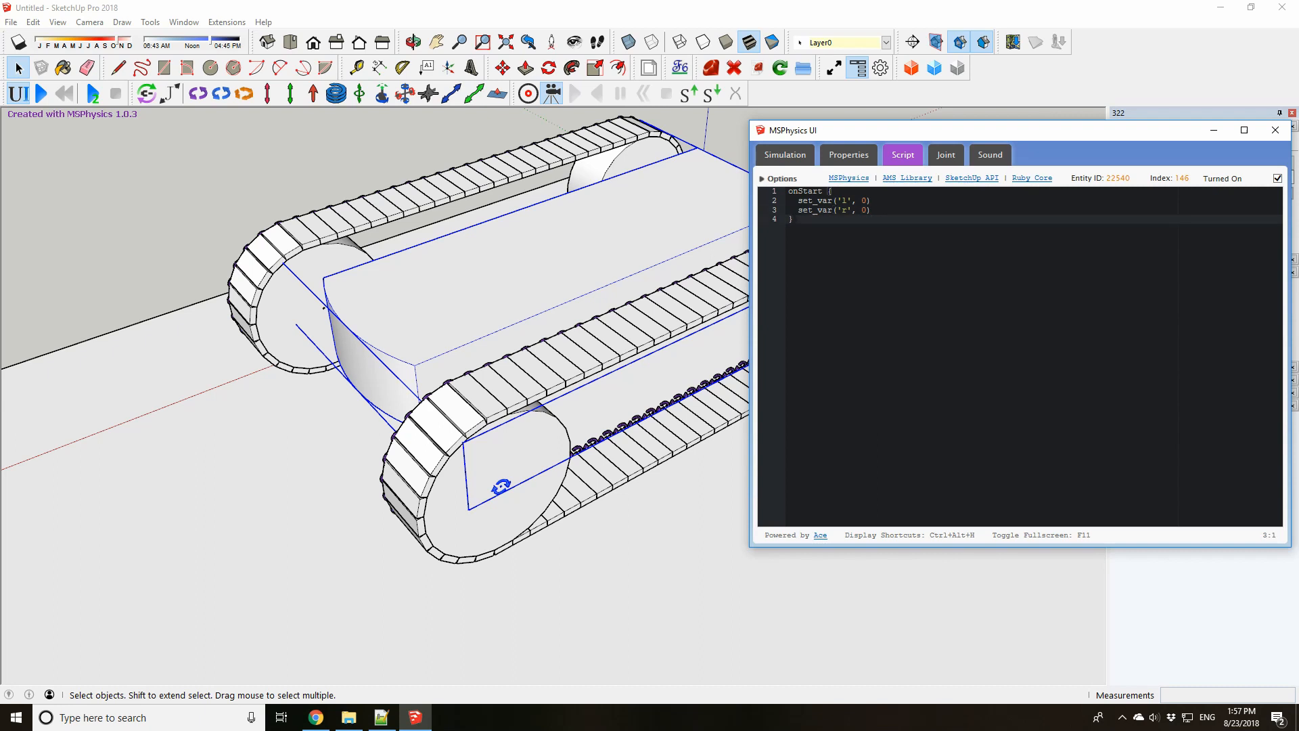
# Add an empty onTick block below the onStart block, separated by a blank line
pyautogui.press('Return')
pyautogui.press('Return')
pyautogui.write('onT')
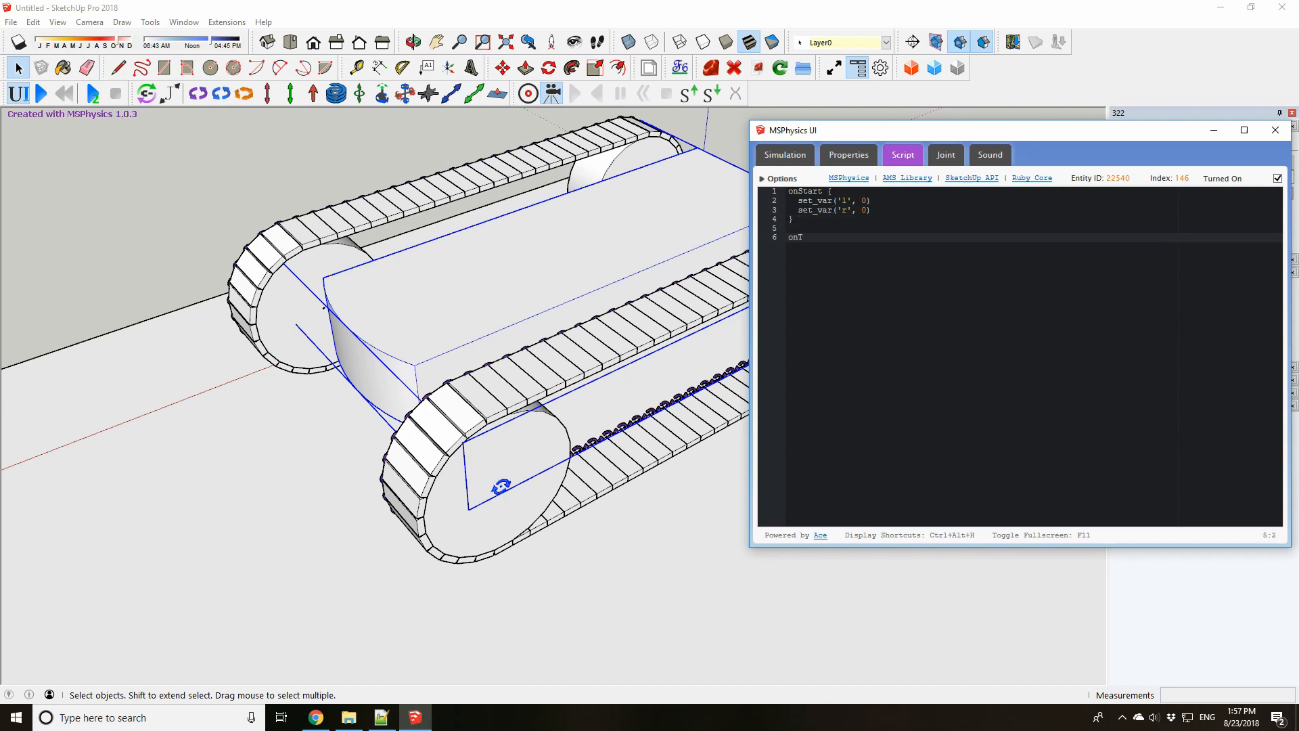
pyautogui.write('ick {')
pyautogui.press('Return')
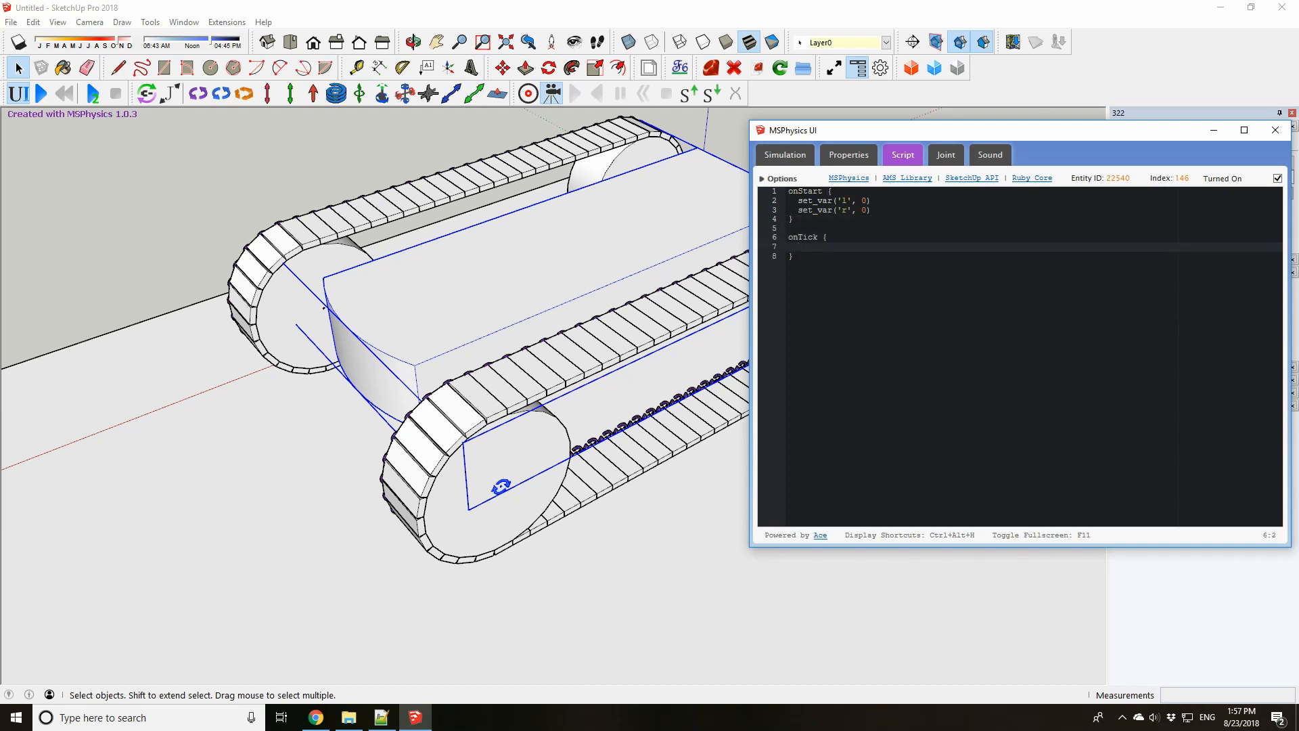
pyautogui.press('Up')
pyautogui.press('Down')
pyautogui.press('Up')
pyautogui.press('Up')
pyautogui.press('Up')
pyautogui.press('Down')
pyautogui.press('Down')
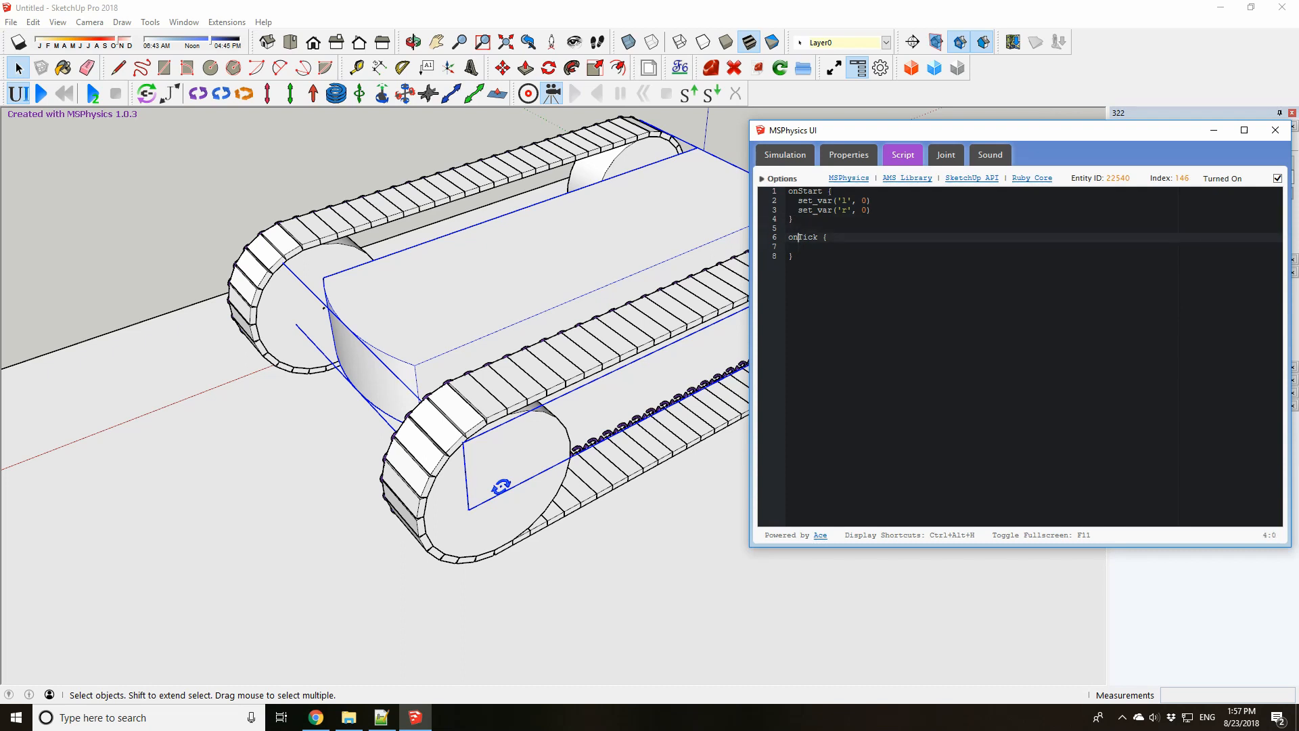
pyautogui.press('Down')
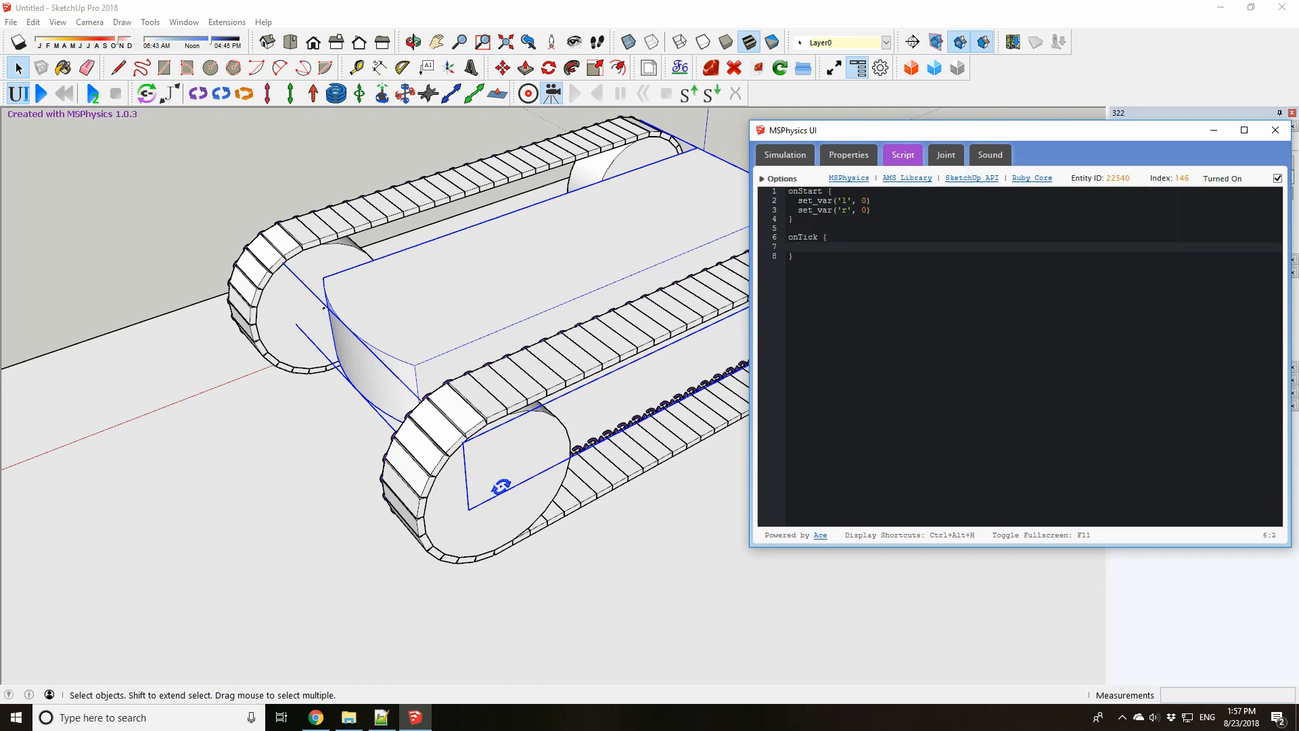
pyautogui.click(846, 210)
pyautogui.doubleClick(795, 246)
pyautogui.click(799, 247)
pyautogui.click(871, 210)
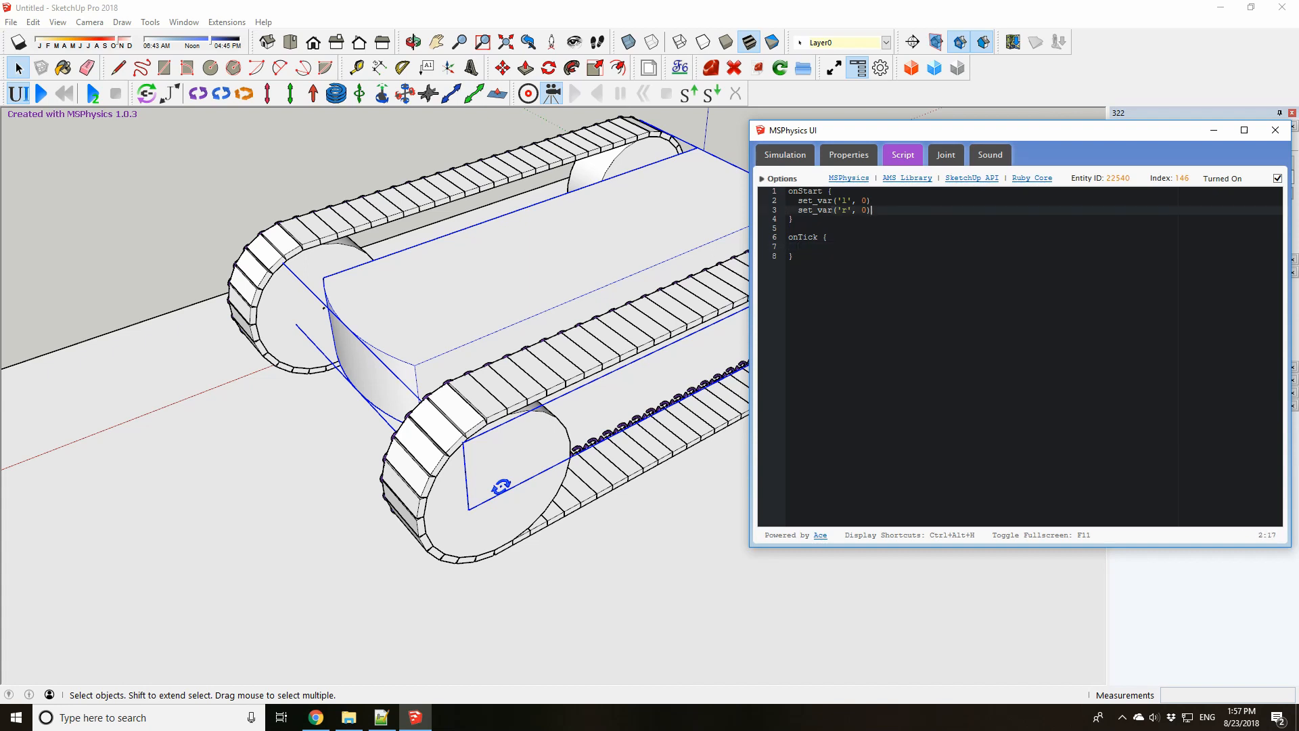
pyautogui.click(827, 237)
pyautogui.doubleClick(794, 246)
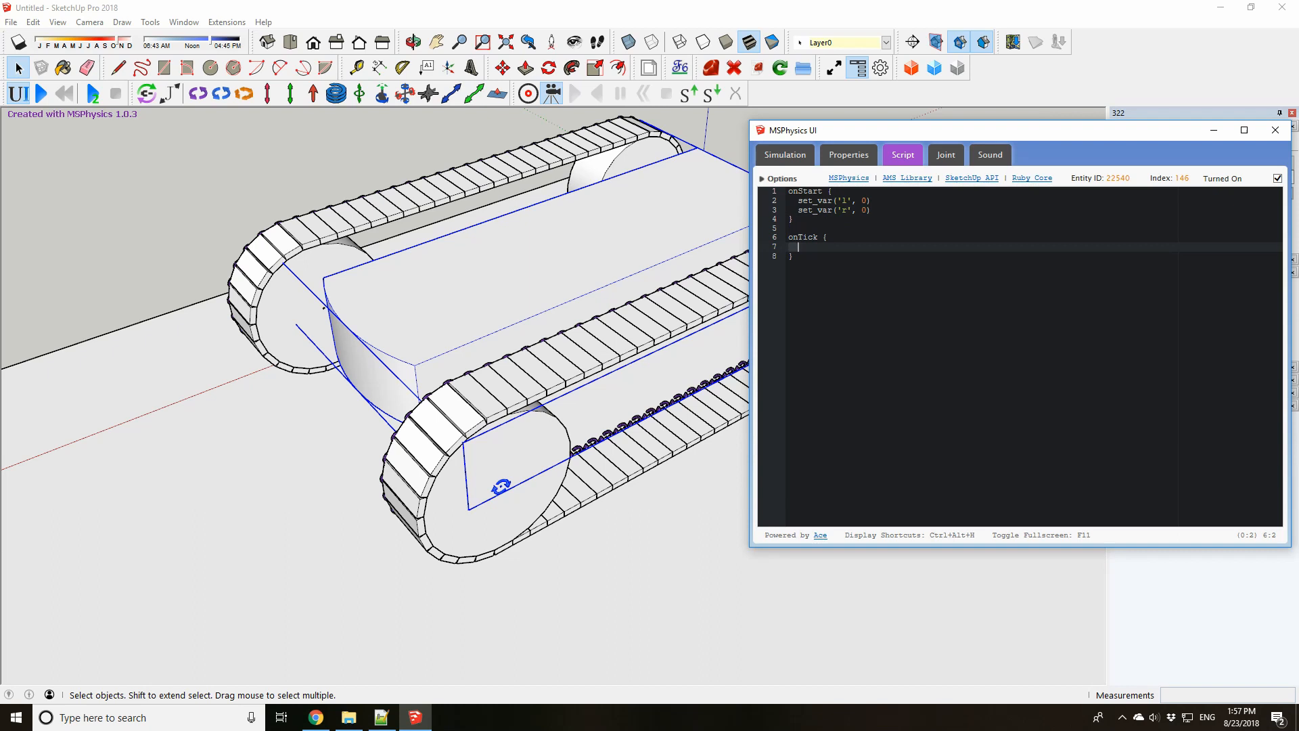
pyautogui.click(827, 237)
pyautogui.doubleClick(827, 236)
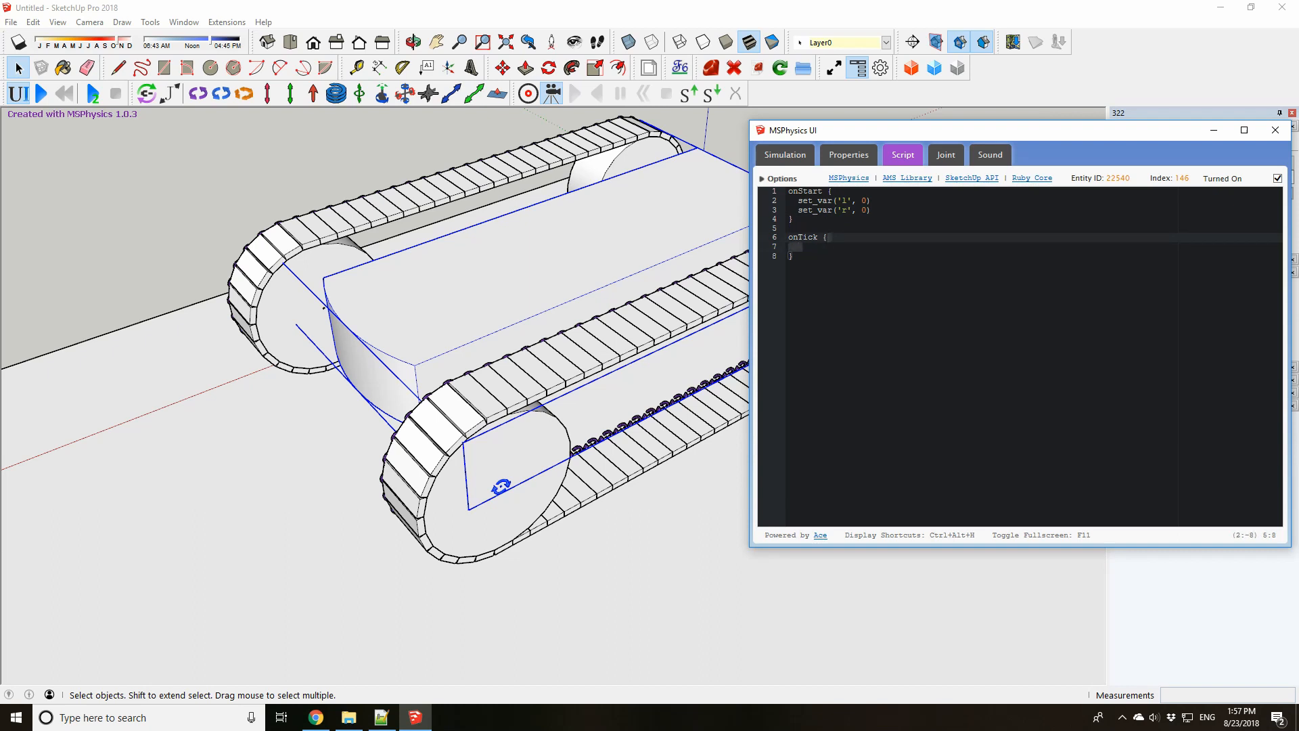
# Write the comment "# WSAD controls" as the first line inside the onTick block
pyautogui.click(800, 247)
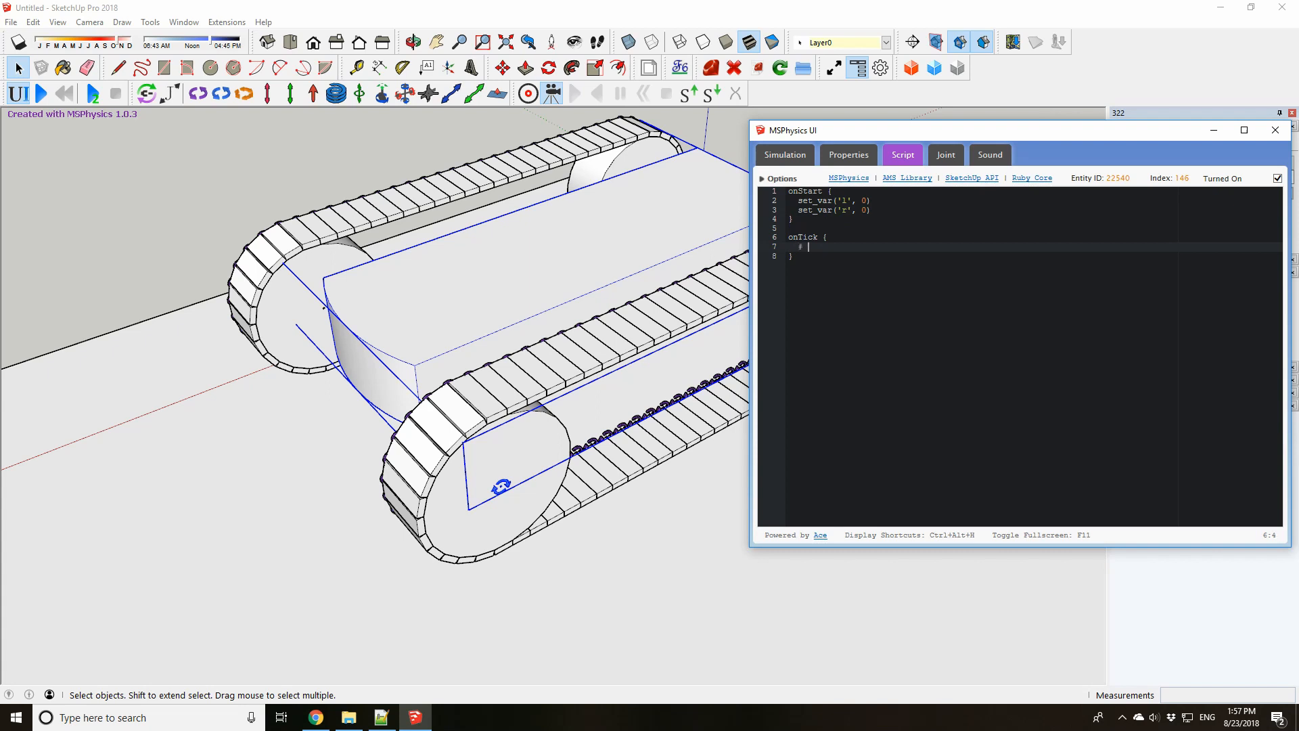
pyautogui.write('# WSAD contarols')
pyautogui.press('Return')
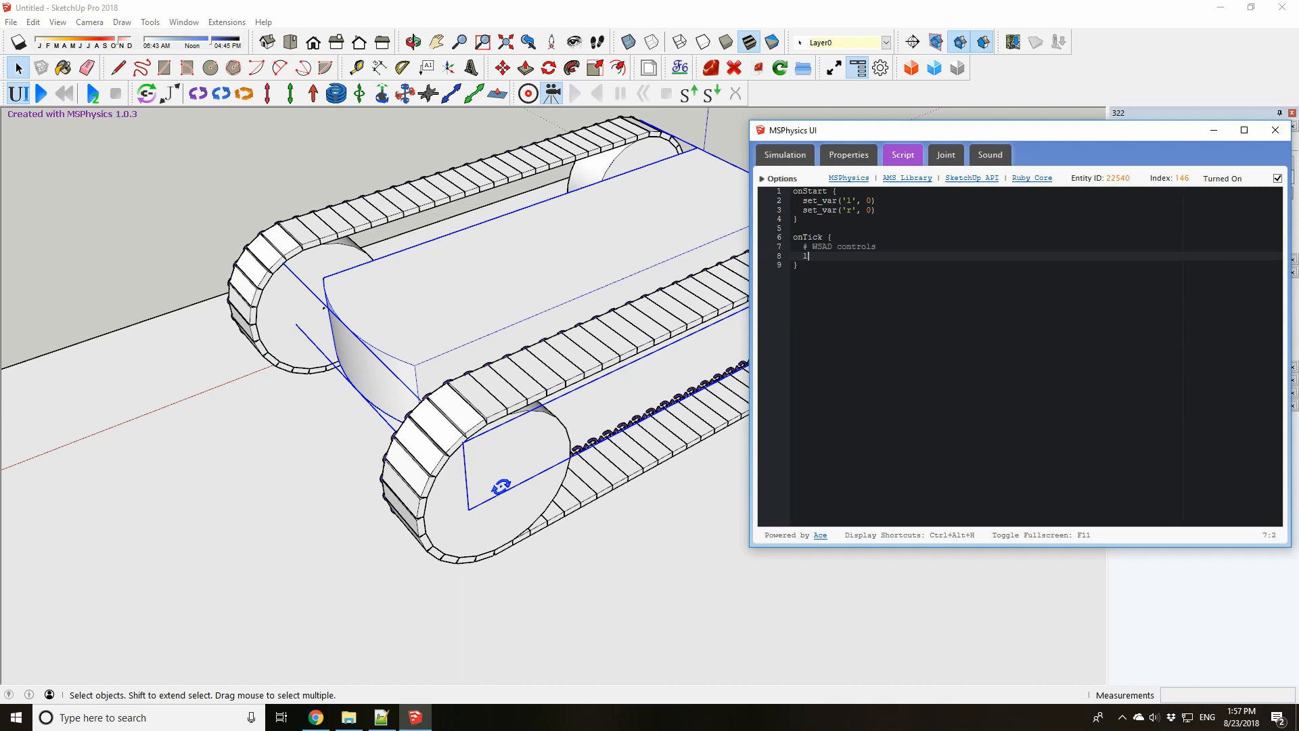
# Below the comment, add the line l = lefty - leftx to the onTick block
pyautogui.write('l = lefty')
pyautogui.tripleClick(834, 255)
pyautogui.click(861, 246)
pyautogui.doubleClick(854, 255)
pyautogui.click(852, 256)
pyautogui.write('eftx')
pyautogui.press('Return')
# Add the line r = lefty + leftx to the onTick block
pyautogui.write('r')
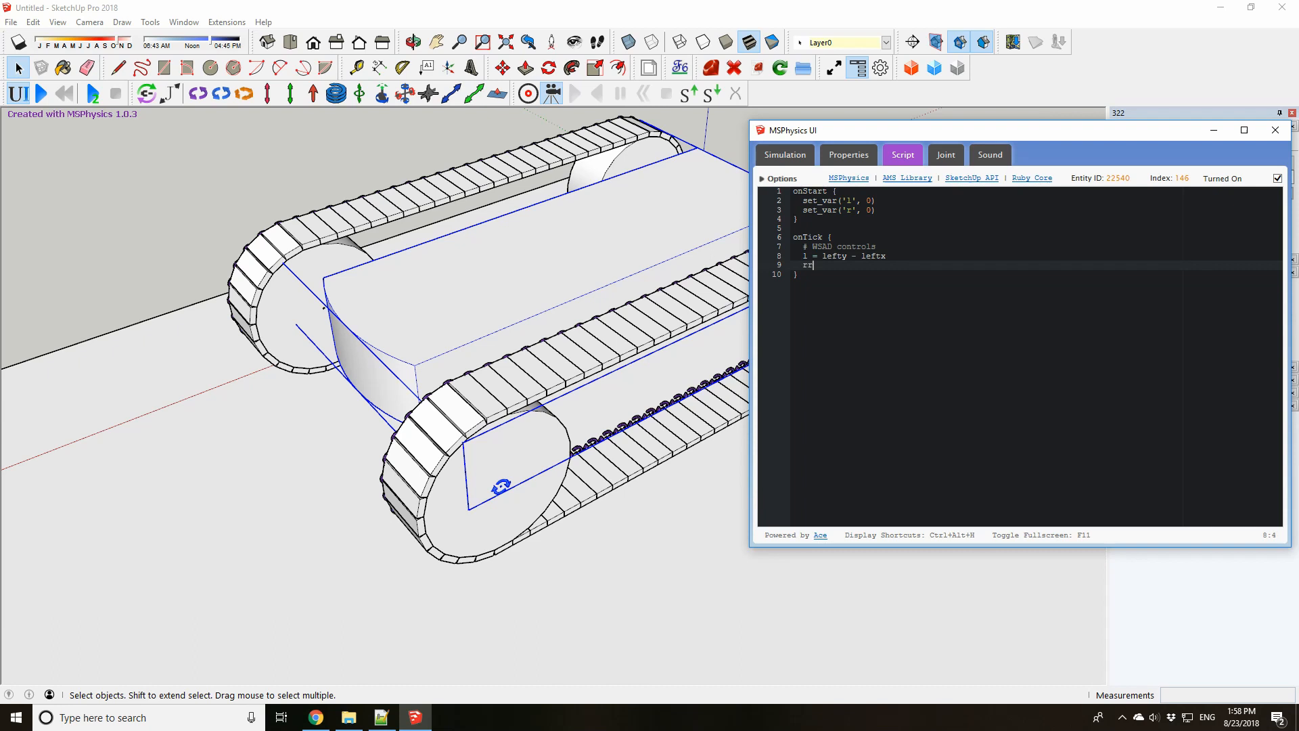
pyautogui.press('BackSpace')
pyautogui.write(' = lefty + leftx')
pyautogui.press('Return')
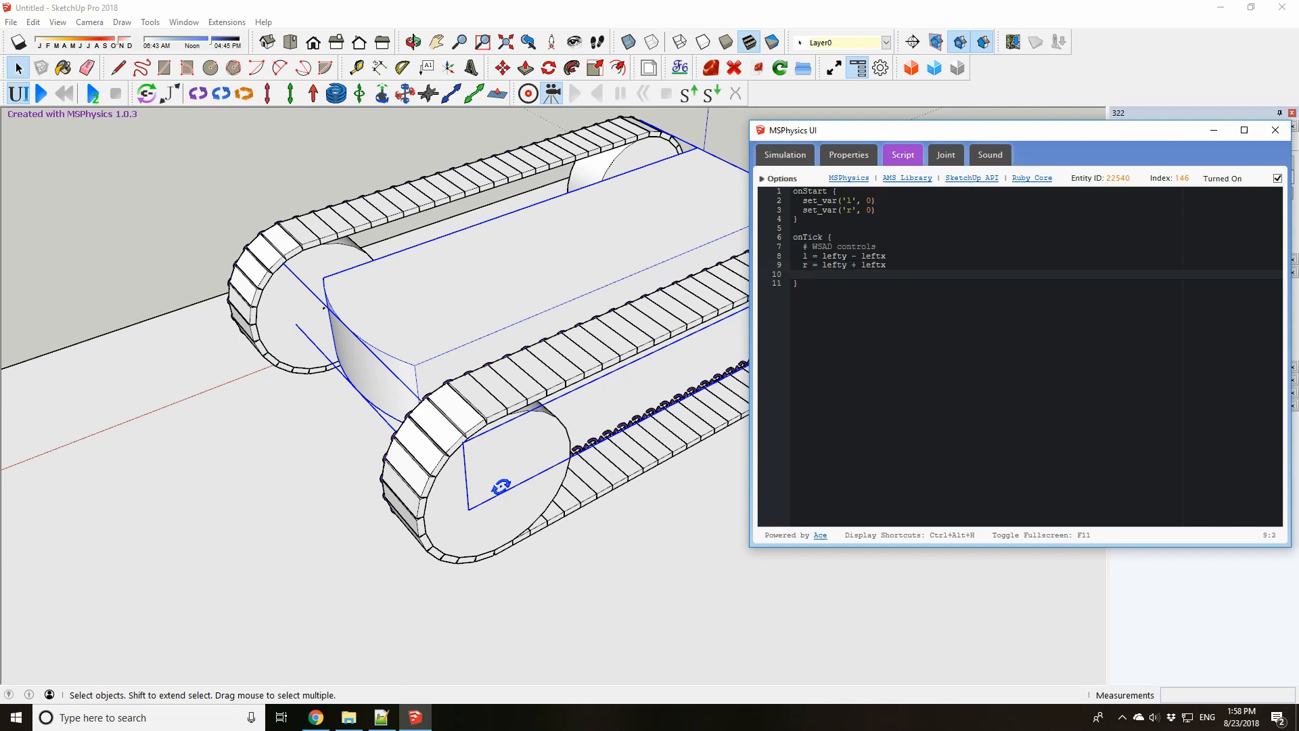
# Add set_var('l', l) to the onTick block and duplicate that line
pyautogui.write('set_va')
pyautogui.write('r(')
pyautogui.write("'l")
pyautogui.write('1')
pyautogui.hotkey('ctrl', 'shift', 'd')
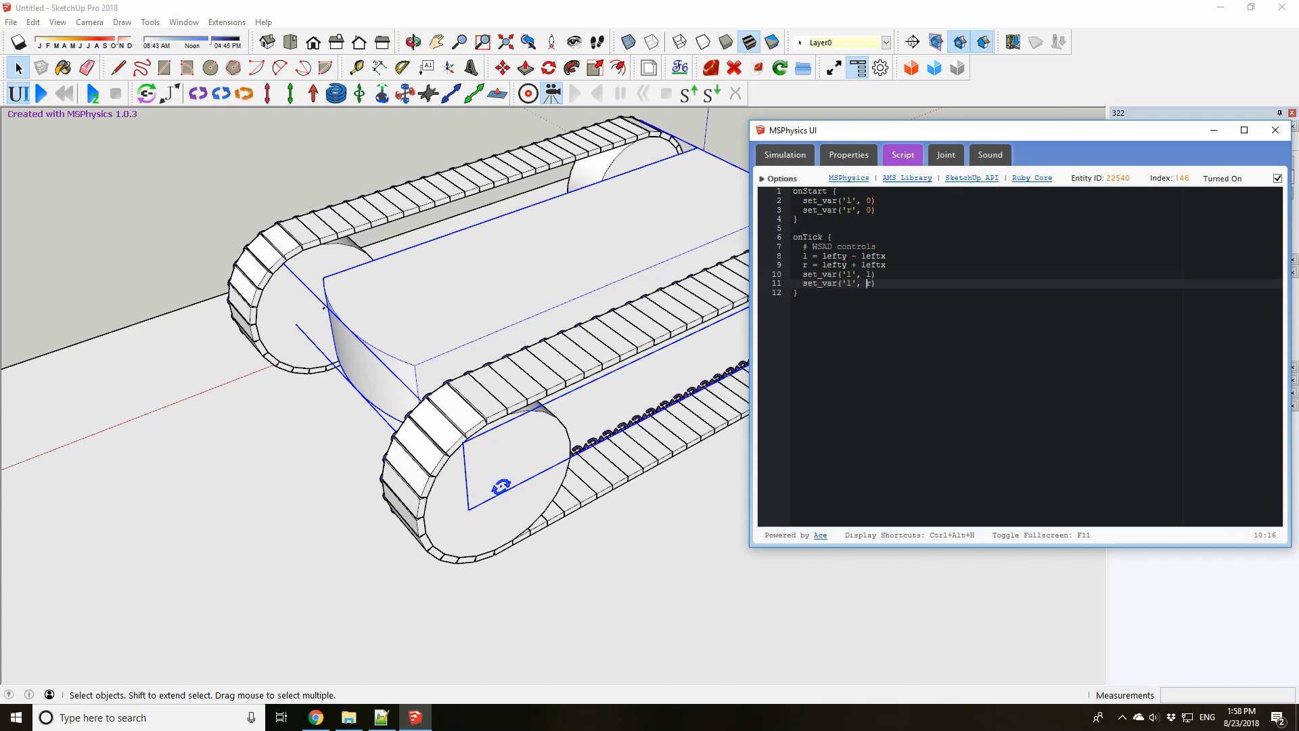
# Change the duplicated line in the onTick block to set_var('r', r)
pyautogui.press('BackSpace')
pyautogui.write('r')
pyautogui.press('Left')
pyautogui.press('Left')
pyautogui.press('Return')
pyautogui.press('BackSpace')
pyautogui.press('BackSpace')
pyautogui.press('Right')
# Open the body group and set the controller of the motor joint beside the body's square end on one track to get_var('l')
pyautogui.scroll(-2, 487, 352)
pyautogui.moveTo(488, 352); pyautogui.dragTo(490, 339, button='middle')
pyautogui.hotkey('ctrl', 't')
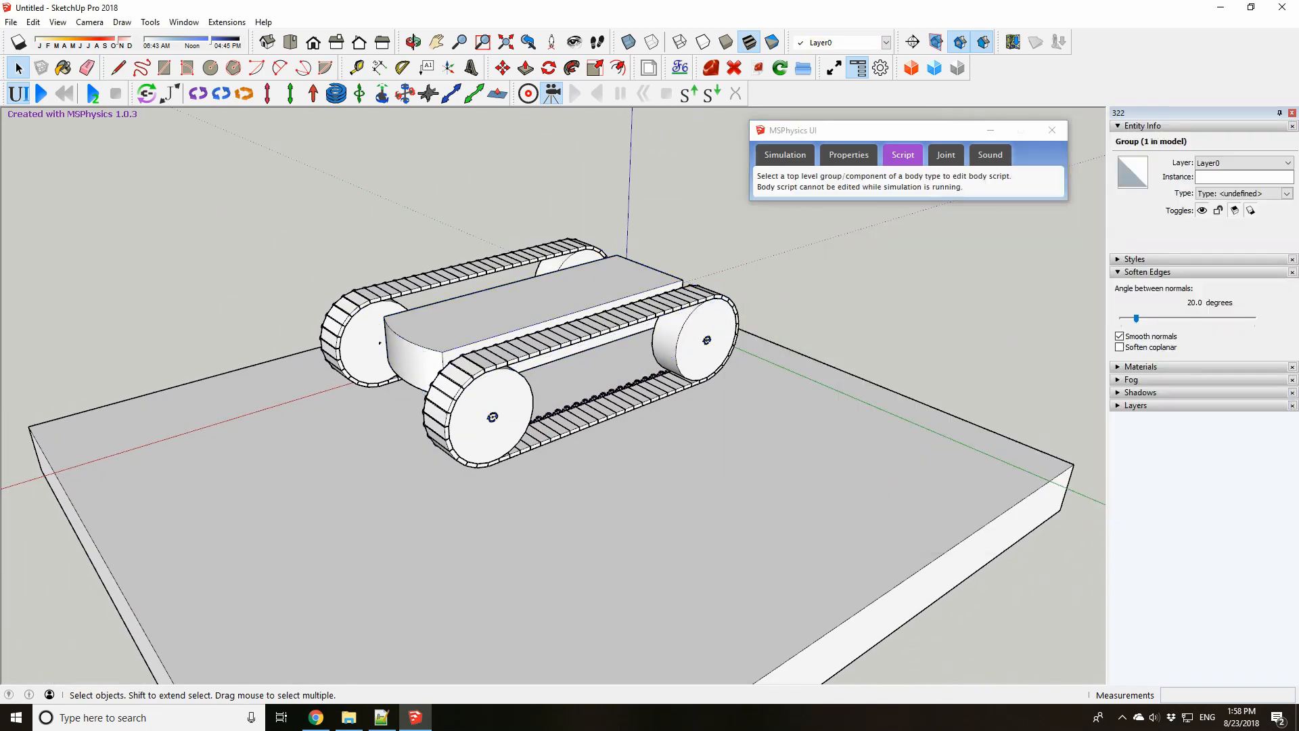
pyautogui.scroll(3, 488, 426)
pyautogui.moveTo(477, 443); pyautogui.dragTo(369, 435, button='middle')
pyautogui.scroll(2, 540, 425)
pyautogui.doubleClick(540, 425)
pyautogui.click(540, 425)
pyautogui.scroll(2, 369, 436)
pyautogui.doubleClick(313, 400)
pyautogui.click(313, 400)
pyautogui.moveTo(312, 400); pyautogui.dragTo(423, 376, button='middle')
pyautogui.scroll(-1, 284, 508)
pyautogui.scroll(-1, 423, 376)
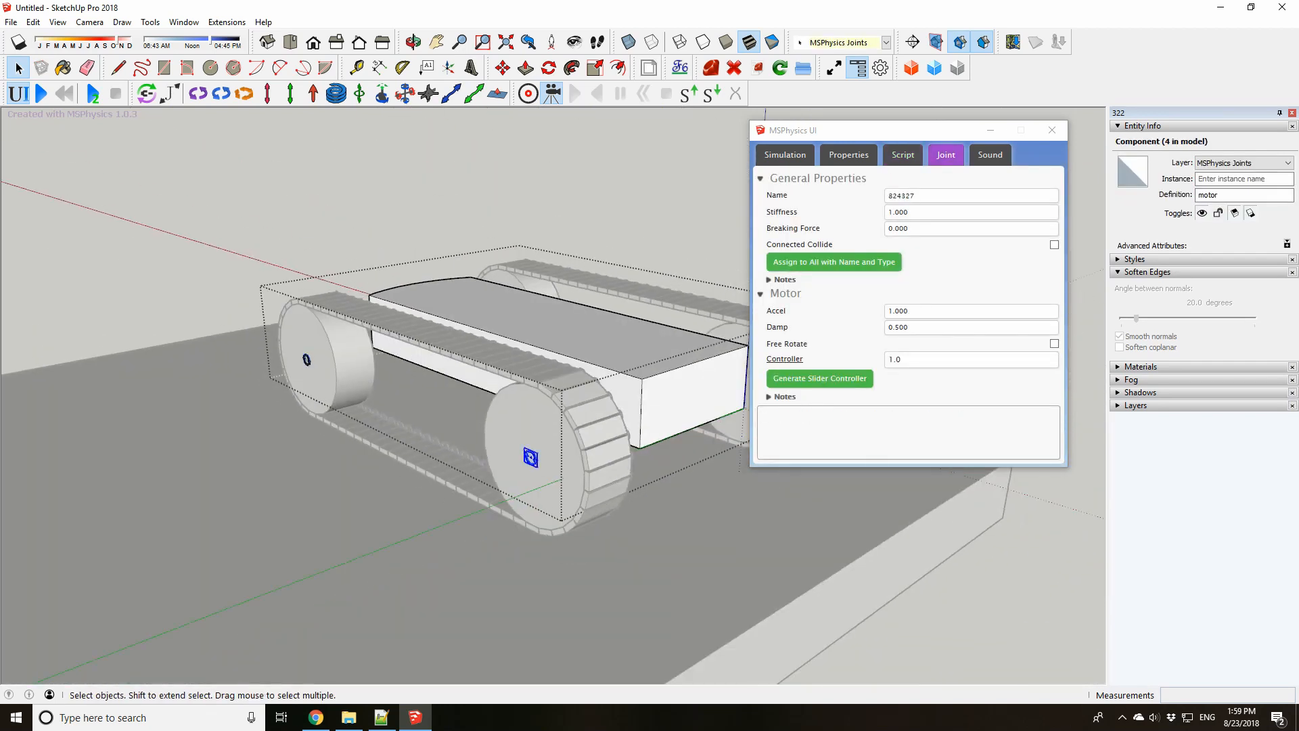
pyautogui.click(895, 360)
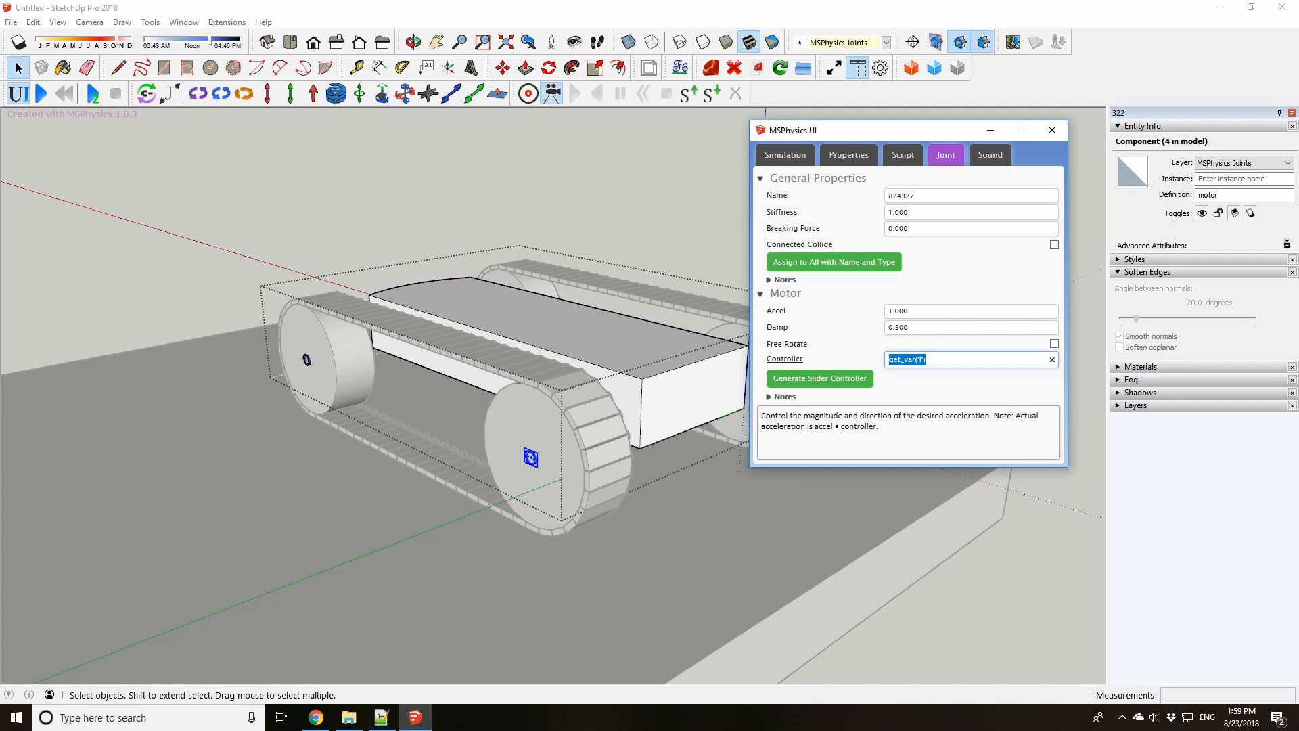
pyautogui.write('1.0')
# Set the controllers of the two motor joints on the opposite track to get_var('r') and leave the body group
pyautogui.moveTo(677, 406); pyautogui.dragTo(507, 410, button='middle')
pyautogui.scroll(3, 508, 411)
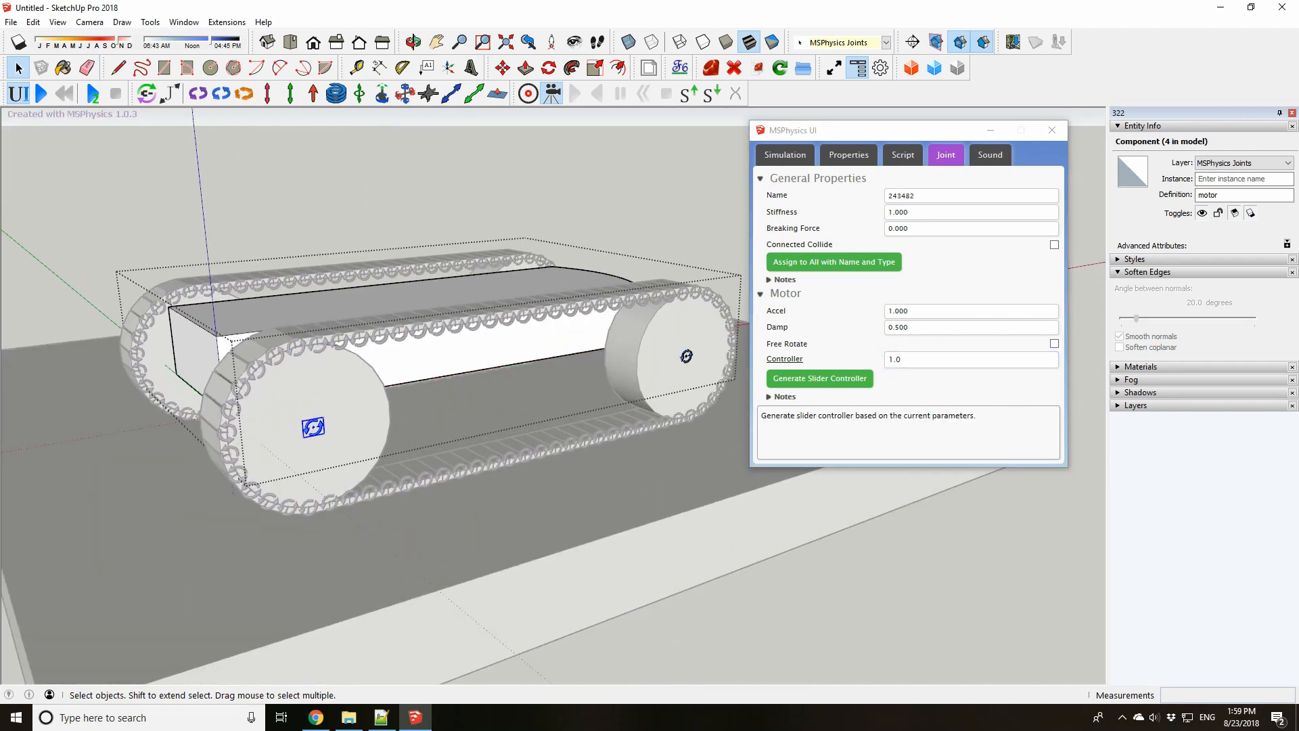
pyautogui.click(971, 359)
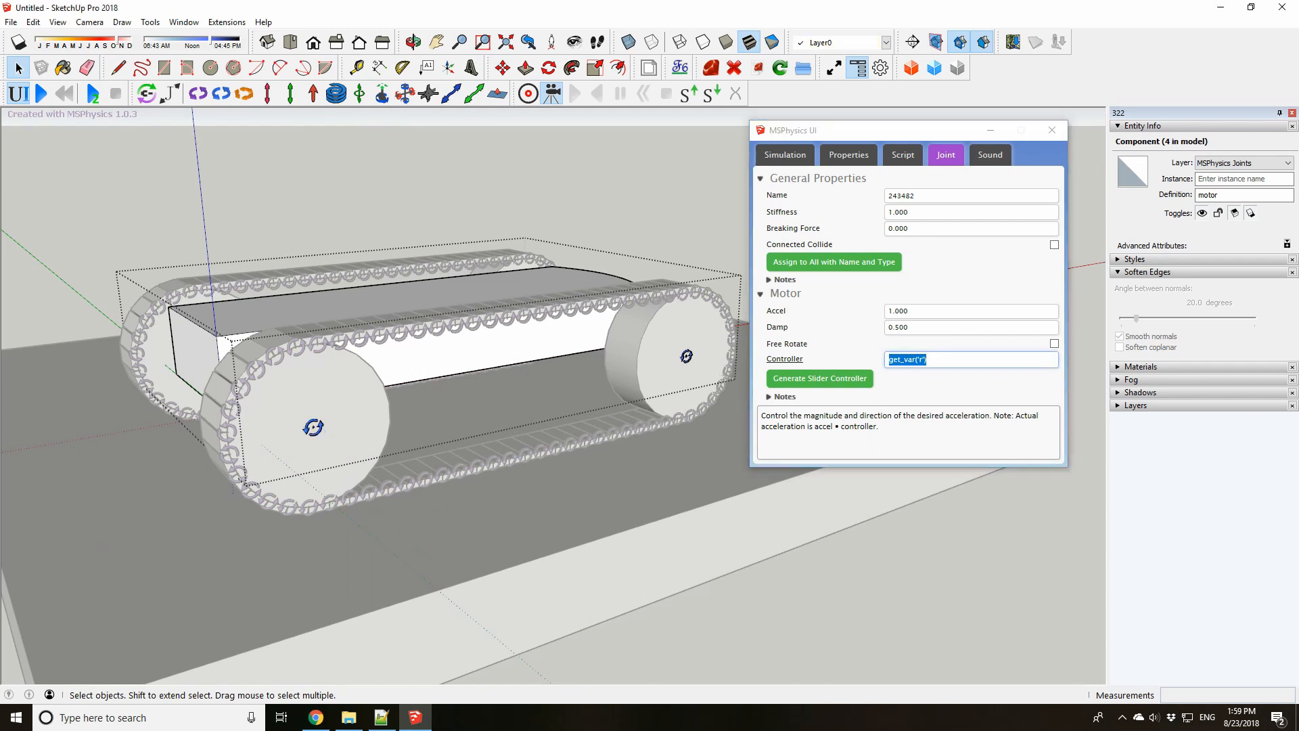
pyautogui.click(686, 356)
pyautogui.click(894, 360)
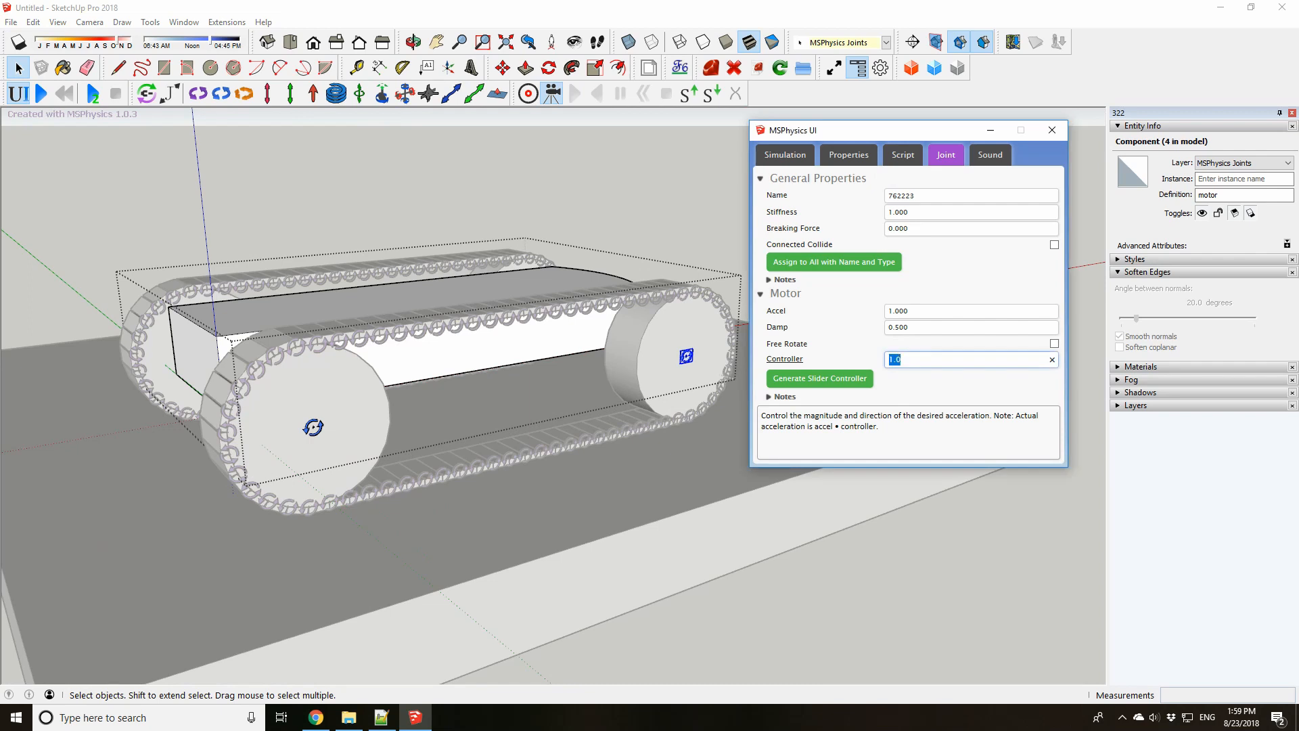
pyautogui.moveTo(433, 379)
pyautogui.mouseDown(button='middle')
pyautogui.moveTo(474, 501)
pyautogui.moveTo(609, 406)
pyautogui.moveTo(609, 365)
pyautogui.moveTo(595, 369)
pyautogui.moveTo(582, 460)
pyautogui.moveTo(582, 433)
pyautogui.moveTo(636, 366)
pyautogui.moveTo(589, 514)
pyautogui.mouseUp(button='middle')
pyautogui.scroll(2, 504, 474)
pyautogui.hotkey('ctrl', 't')
pyautogui.press('Escape')
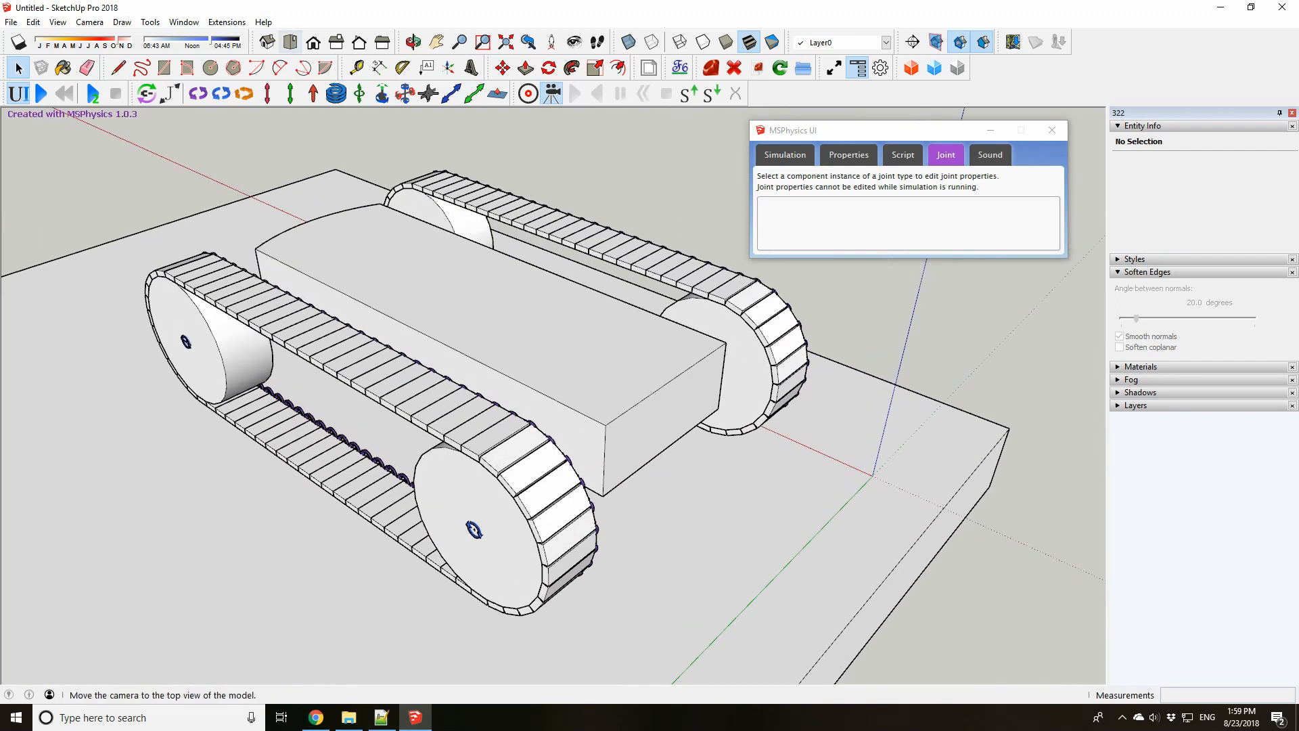
# Save the model as Untitled.skp in the Documents folder
pyautogui.hotkey('ctrl', 's')
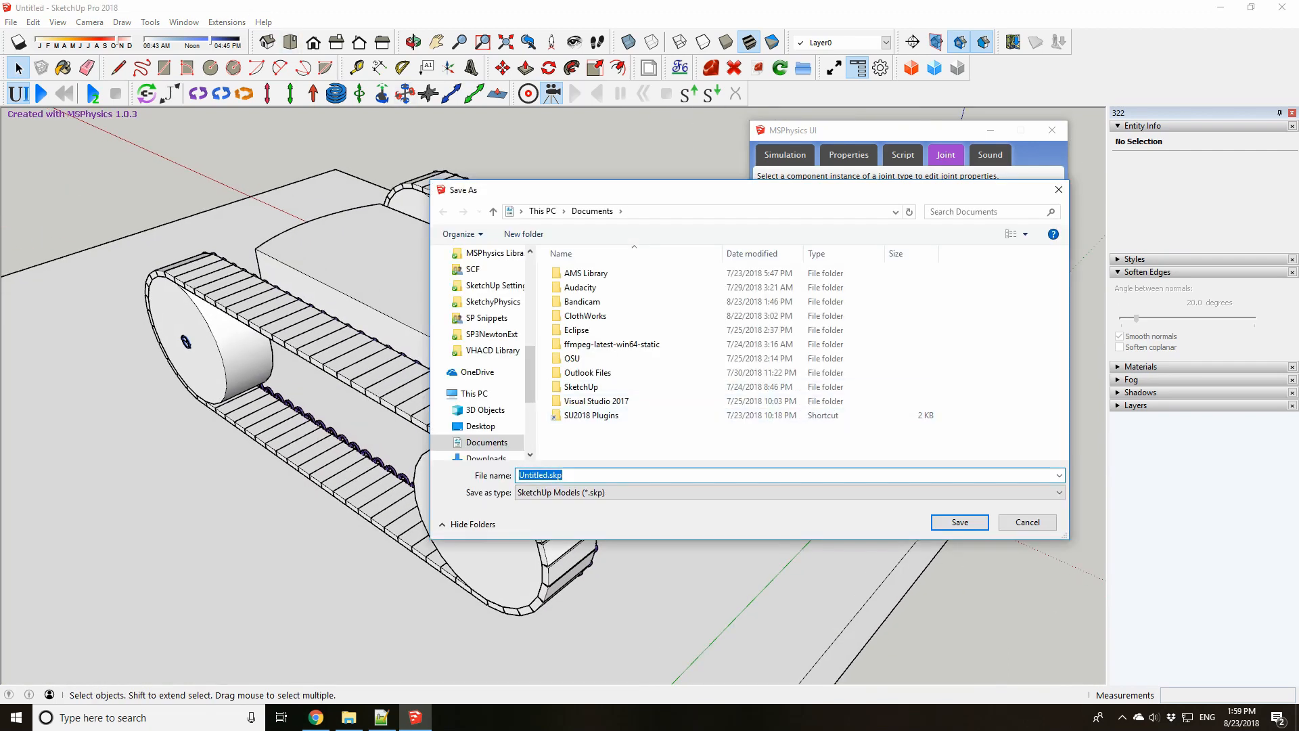
pyautogui.press('Return')
# Run the physics simulation to check how the wheels and tracks behave, and reset it
pyautogui.scroll(-2, 460, 379)
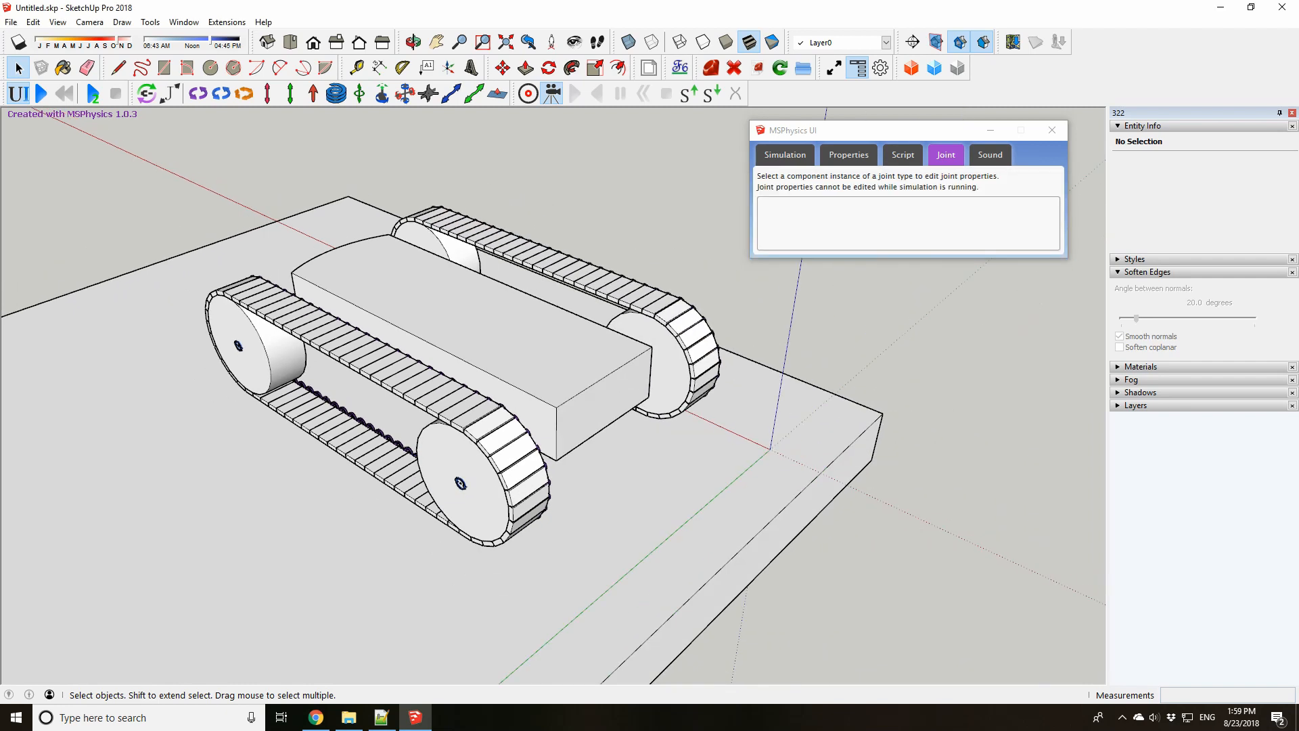
pyautogui.moveTo(460, 379); pyautogui.dragTo(1008, 443, button='middle')
pyautogui.scroll(2, 1012, 445)
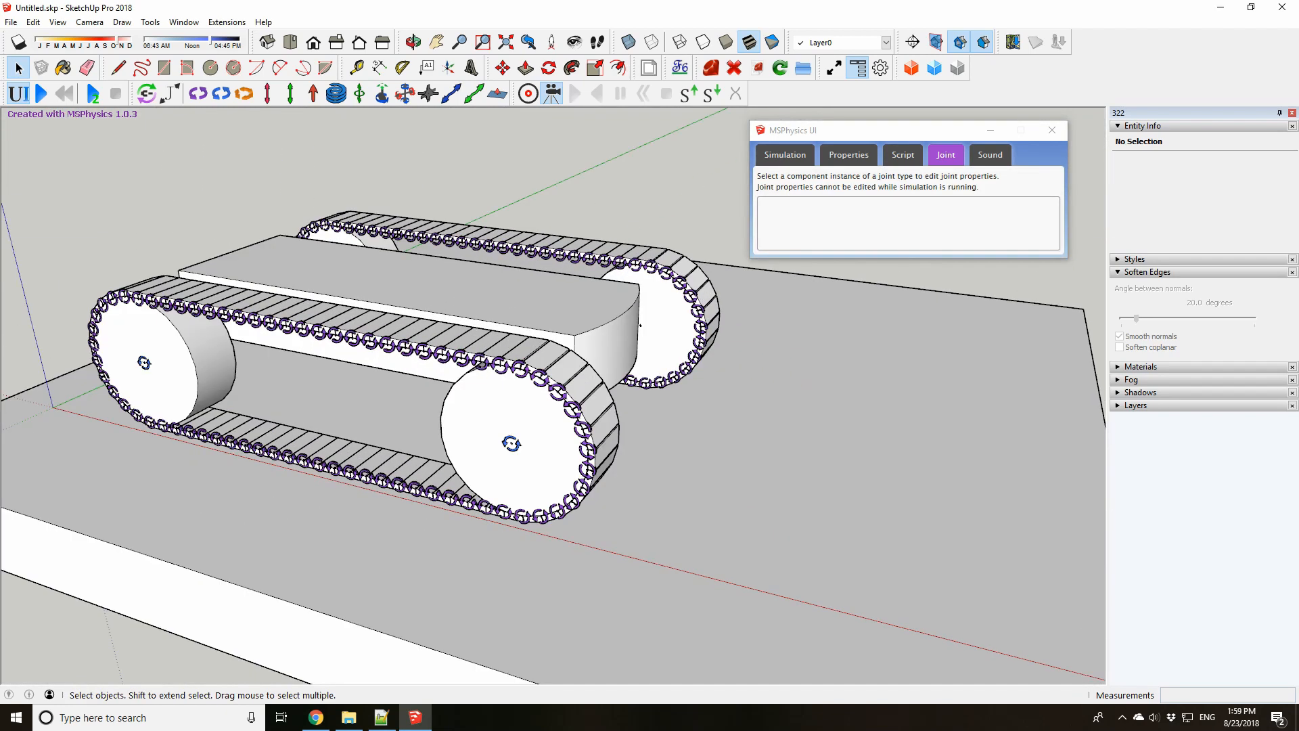
pyautogui.press('Pause')
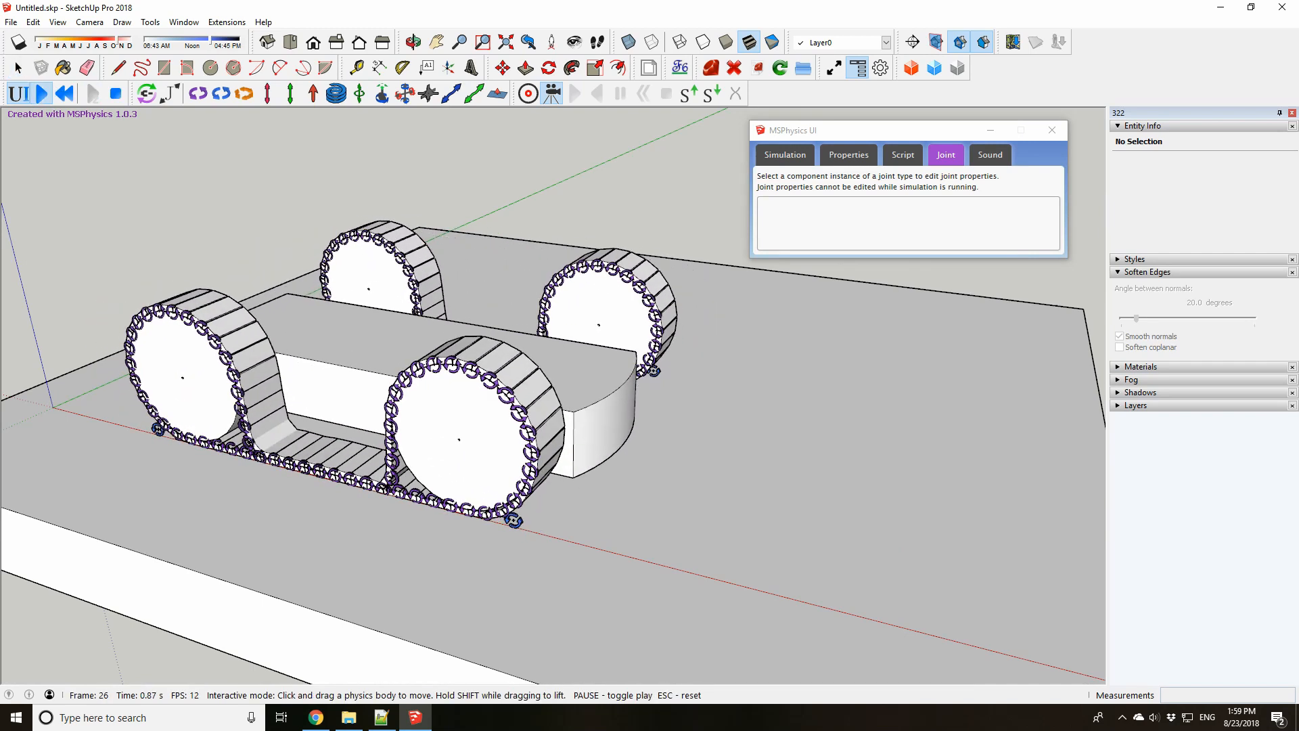
pyautogui.click(64, 94)
# With the joint connection tool, connect the two wheels of the nearer track to their motor joints
pyautogui.click(147, 93)
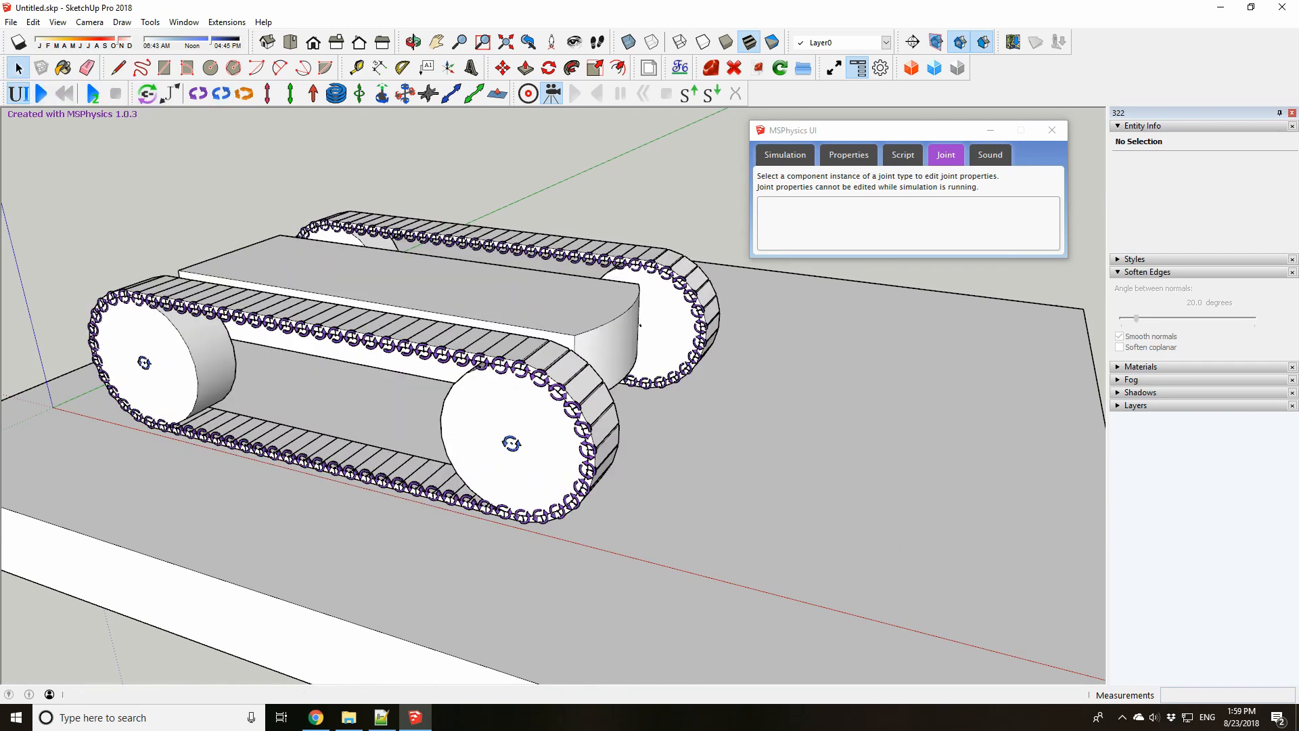
pyautogui.click(138, 337)
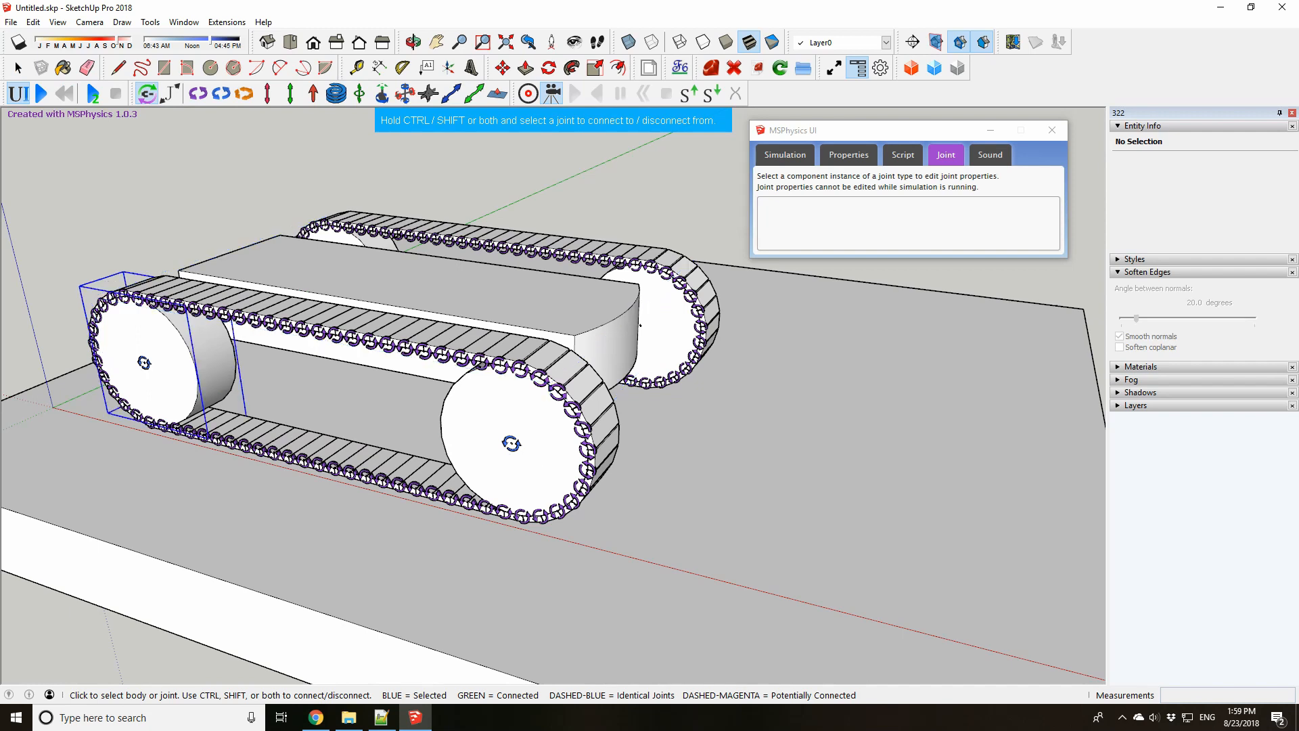
pyautogui.click(501, 433)
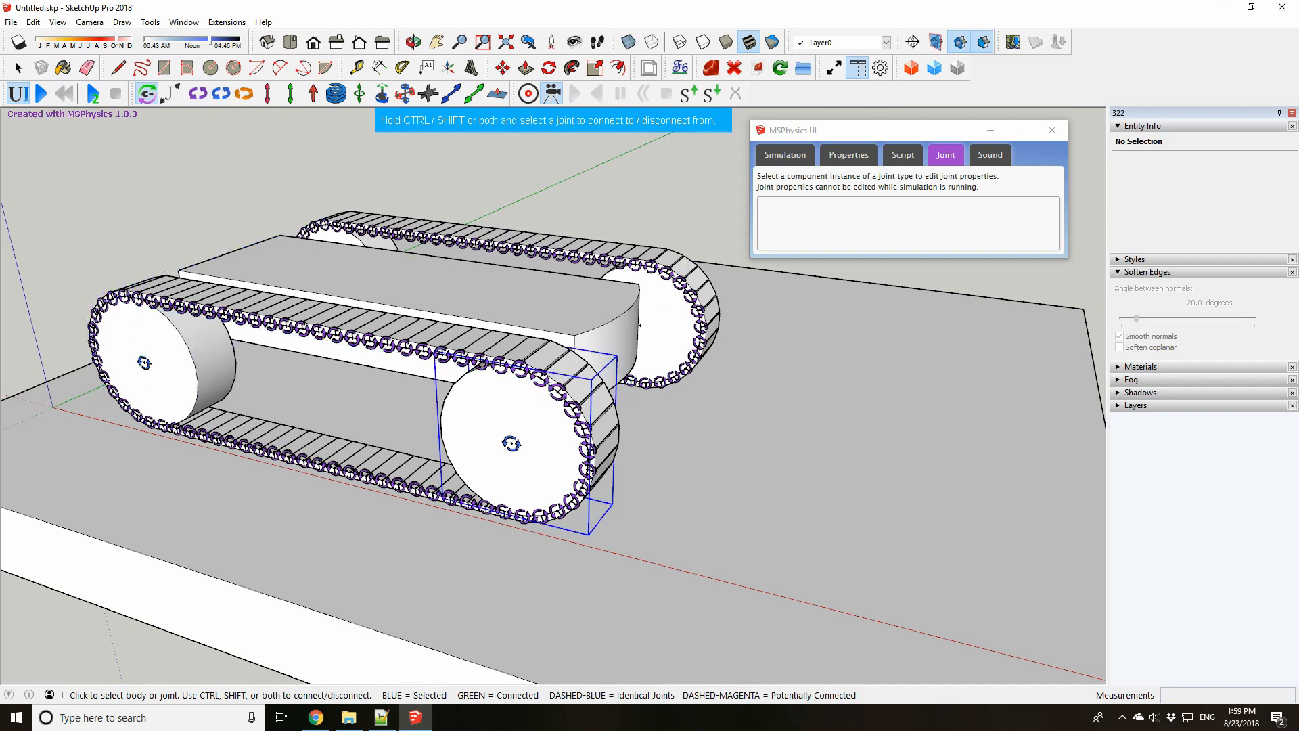
pyautogui.keyDown('ctrl'); pyautogui.click(500, 433); pyautogui.keyUp('ctrl')
# Connect the two wheels of the opposite track to their motor joints and leave the connection tool
pyautogui.moveTo(500, 433); pyautogui.dragTo(190, 406, button='middle')
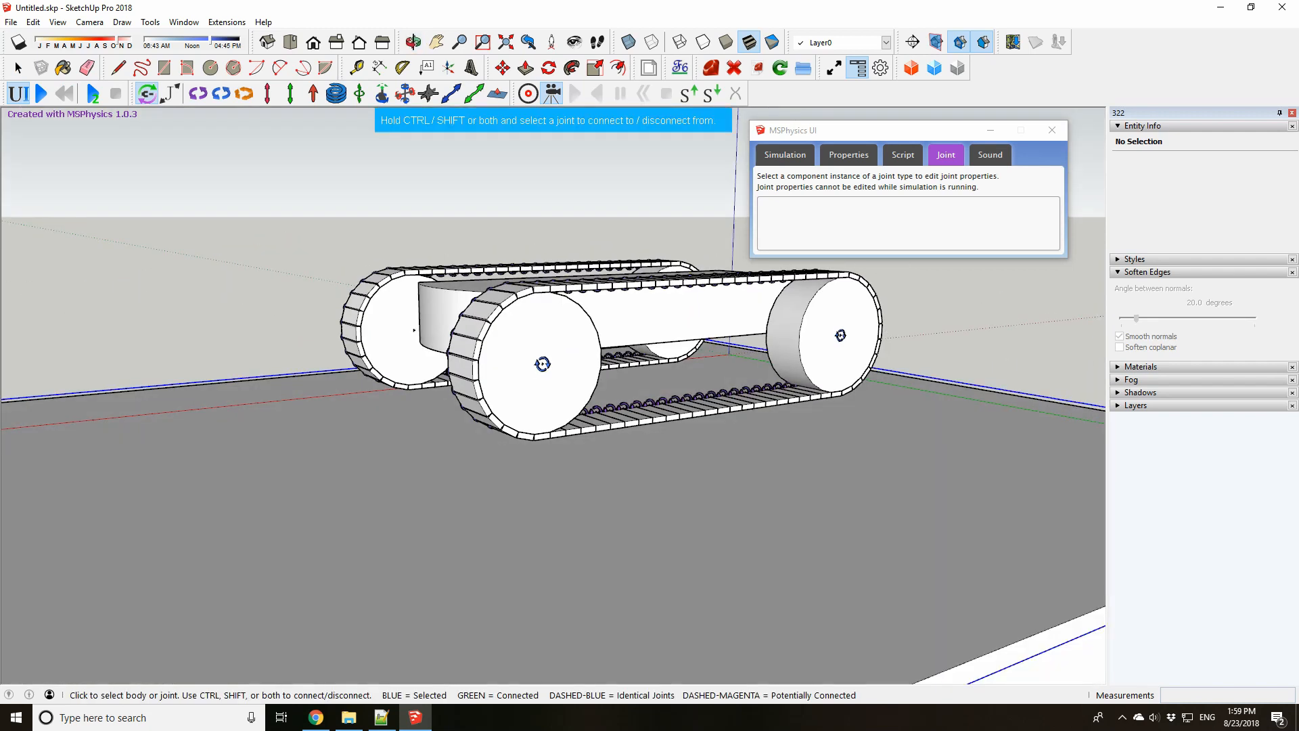
pyautogui.scroll(5, 543, 364)
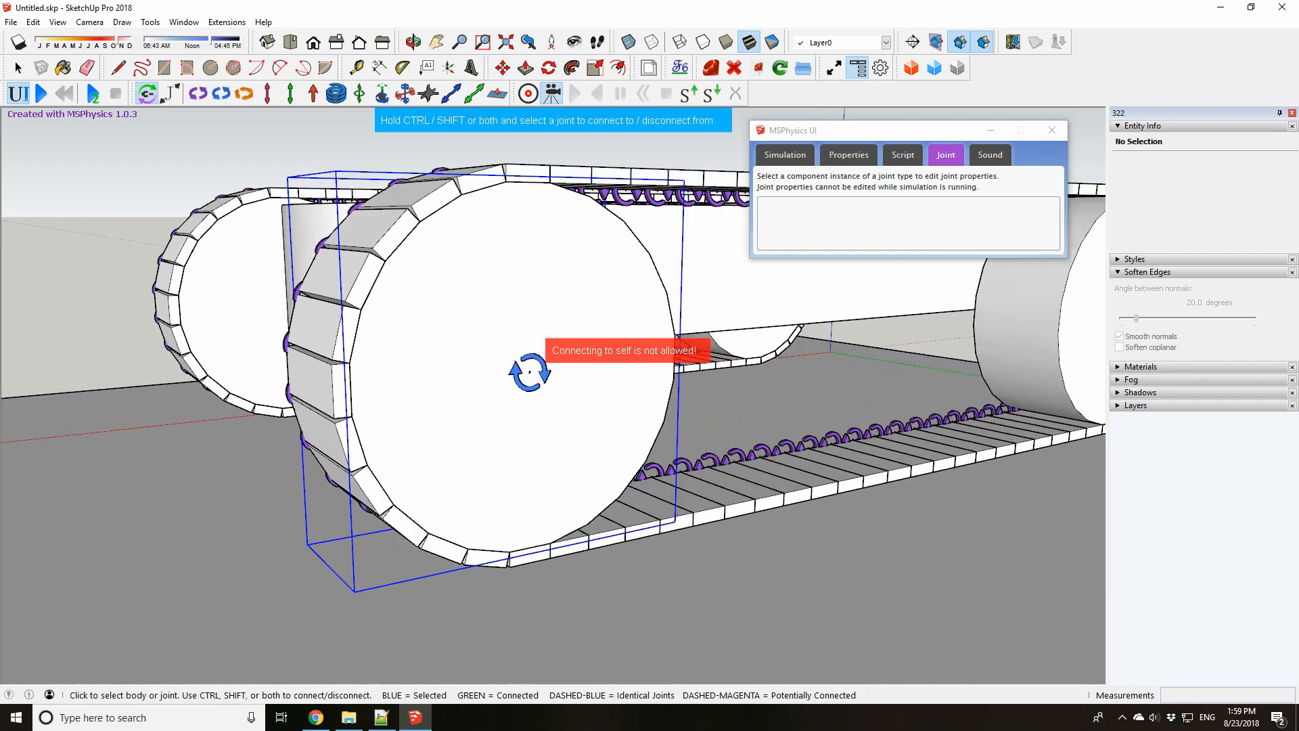
pyautogui.scroll(-5, 529, 371)
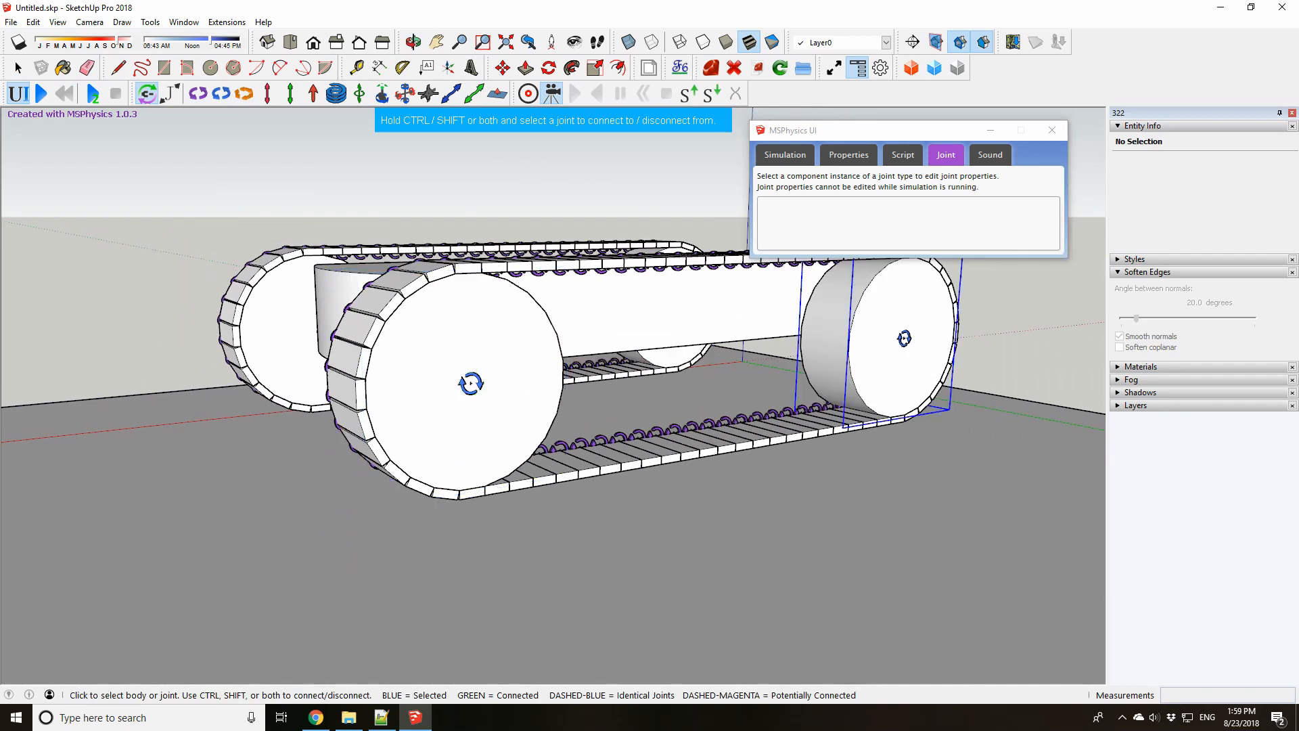
pyautogui.scroll(3, 905, 338)
pyautogui.scroll(-3, 507, 371)
pyautogui.moveTo(507, 372); pyautogui.dragTo(961, 371, button='middle')
pyautogui.press('space')
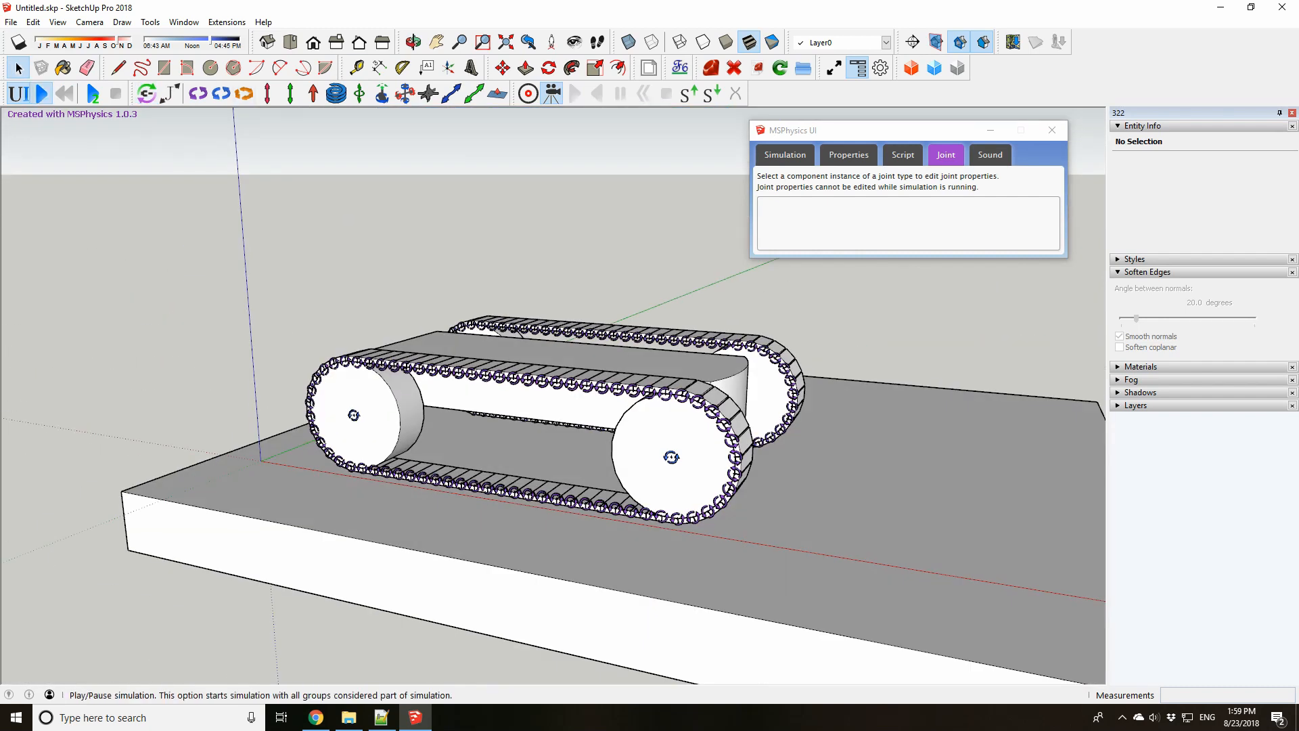
# Run the physics simulation to see how the tracks and motor wheels hold together, and reset it
pyautogui.click(42, 93)
pyautogui.moveTo(748, 406); pyautogui.dragTo(595, 433, button='middle')
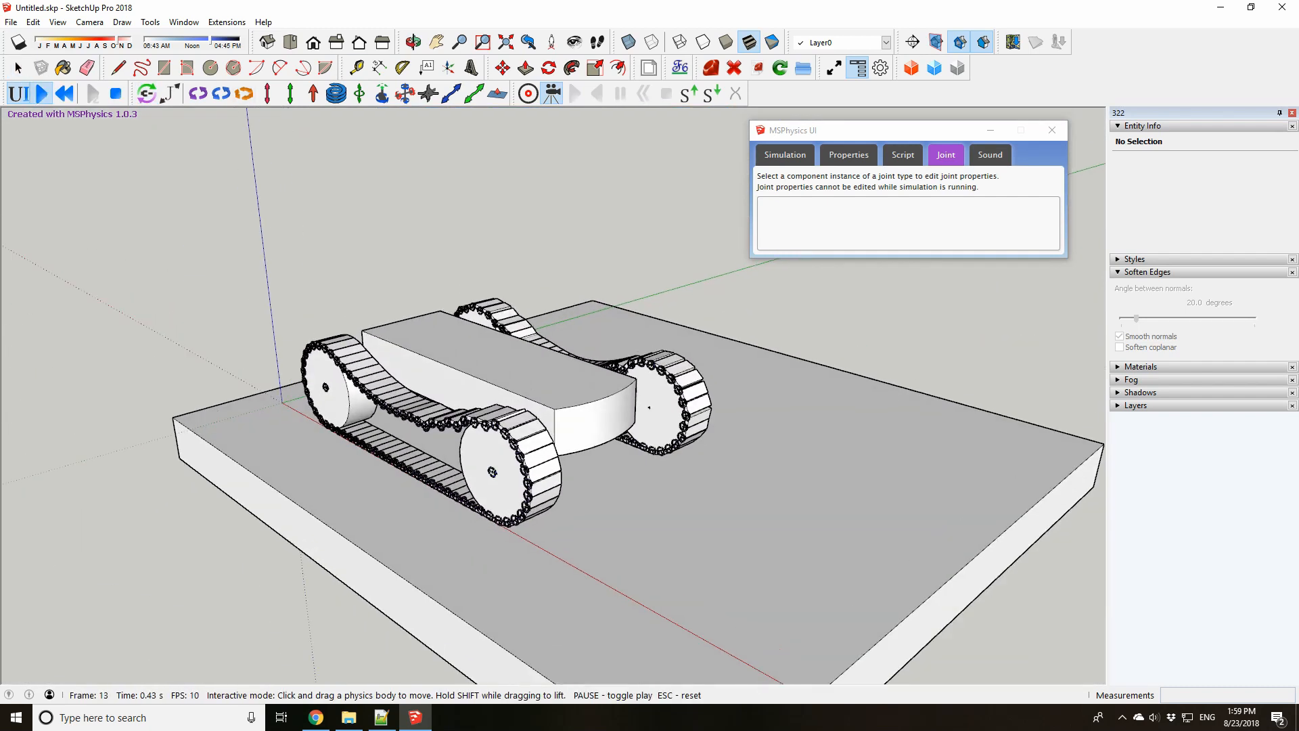
pyautogui.scroll(2, 631, 402)
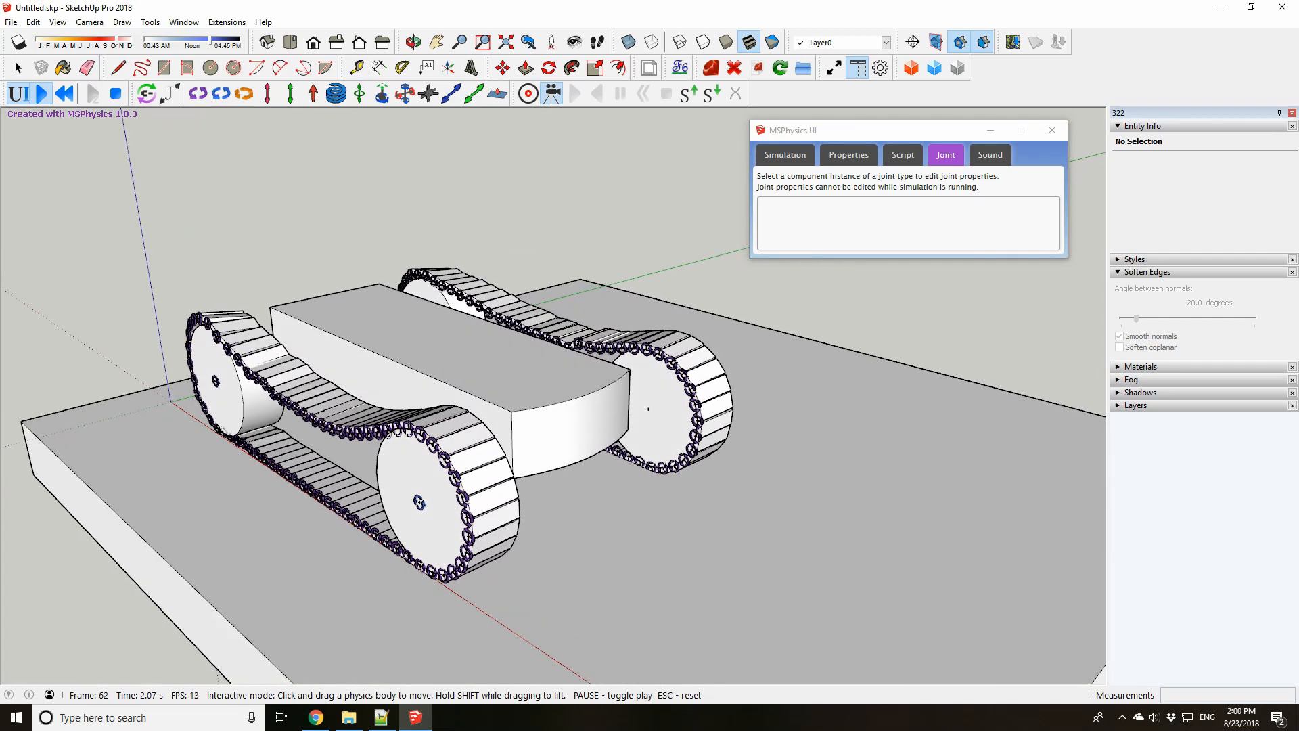
pyautogui.moveTo(555, 406); pyautogui.dragTo(664, 358, button='middle')
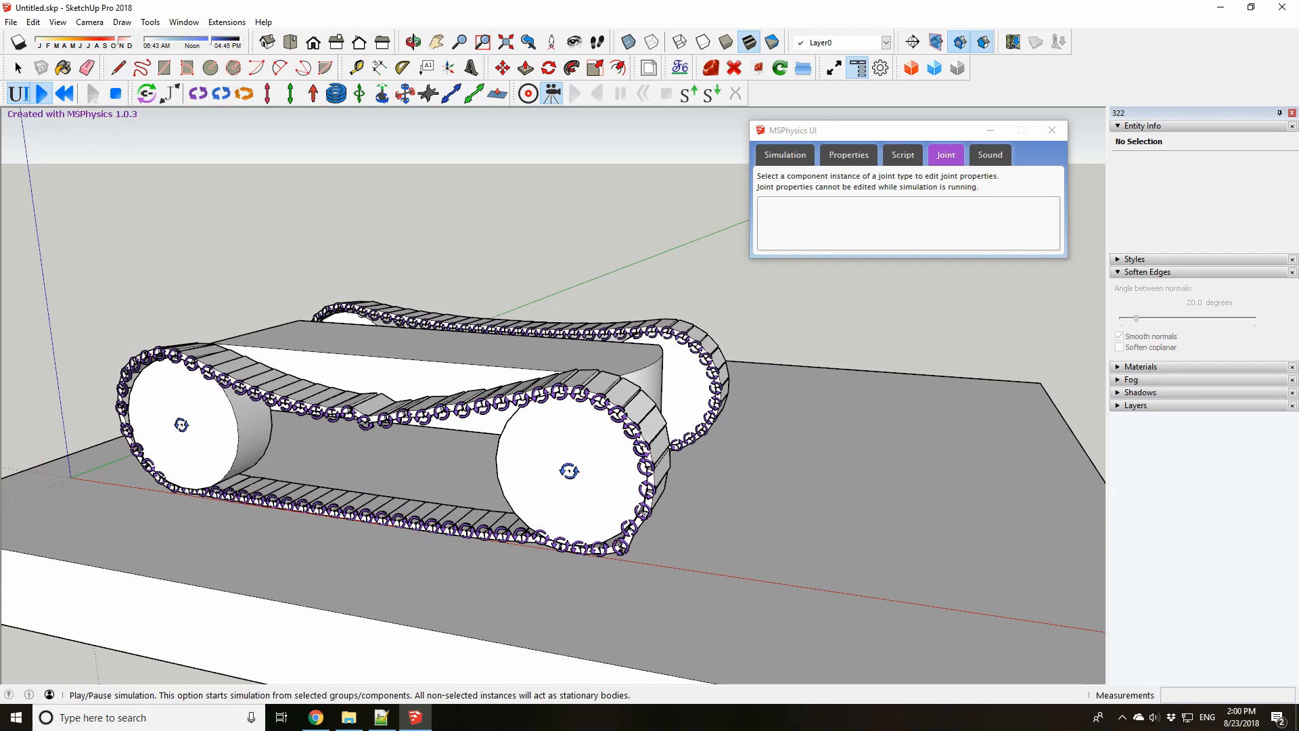
pyautogui.press('Escape')
# Select all blocks of both tracks, leaving out the wheels and body, and give them the instance name thread
pyautogui.moveTo(609, 487); pyautogui.dragTo(511, 474, button='middle')
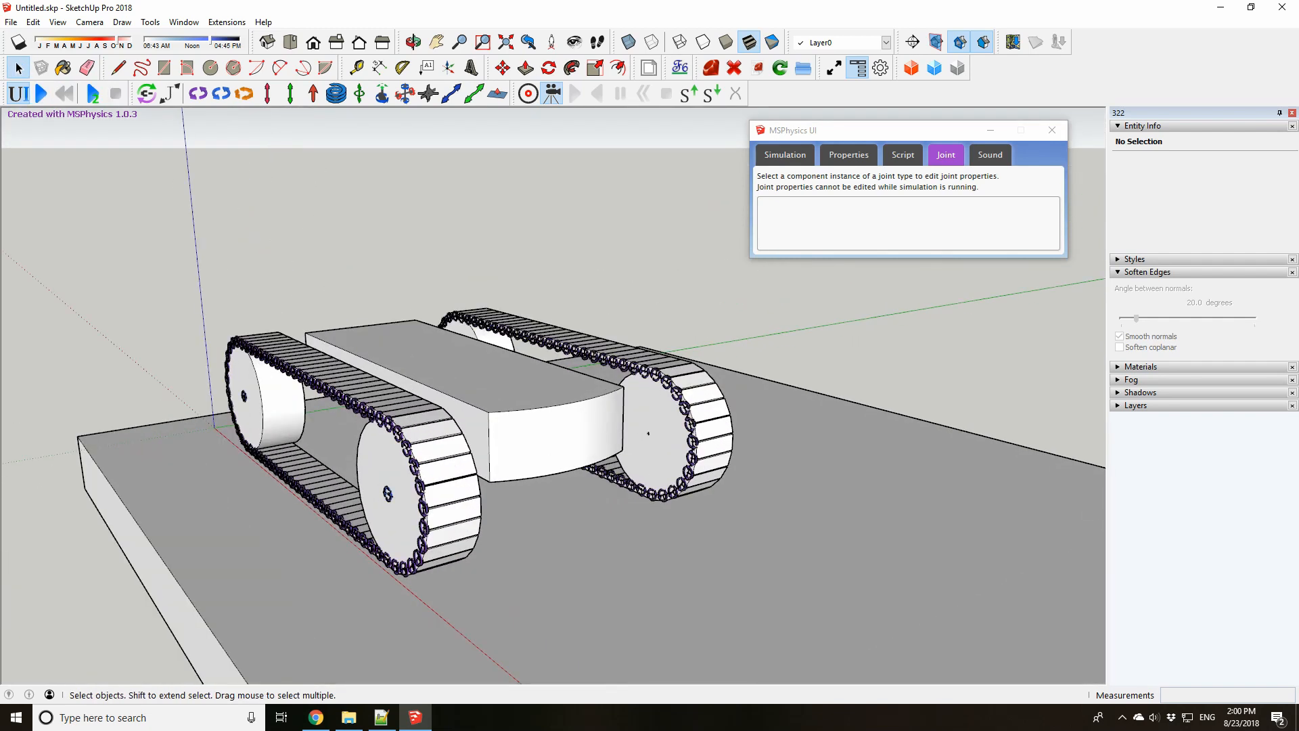
pyautogui.scroll(1, 511, 473)
pyautogui.scroll(1, 444, 345)
pyautogui.moveTo(474, 338); pyautogui.dragTo(510, 406, button='middle')
pyautogui.scroll(-2, 511, 406)
pyautogui.moveTo(245, 249); pyautogui.dragTo(835, 551)
pyautogui.scroll(3, 558, 504)
pyautogui.keyDown('shift'); pyautogui.click(162, 325); pyautogui.keyUp('shift')
pyautogui.keyDown('shift'); pyautogui.click(575, 379); pyautogui.keyUp('shift')
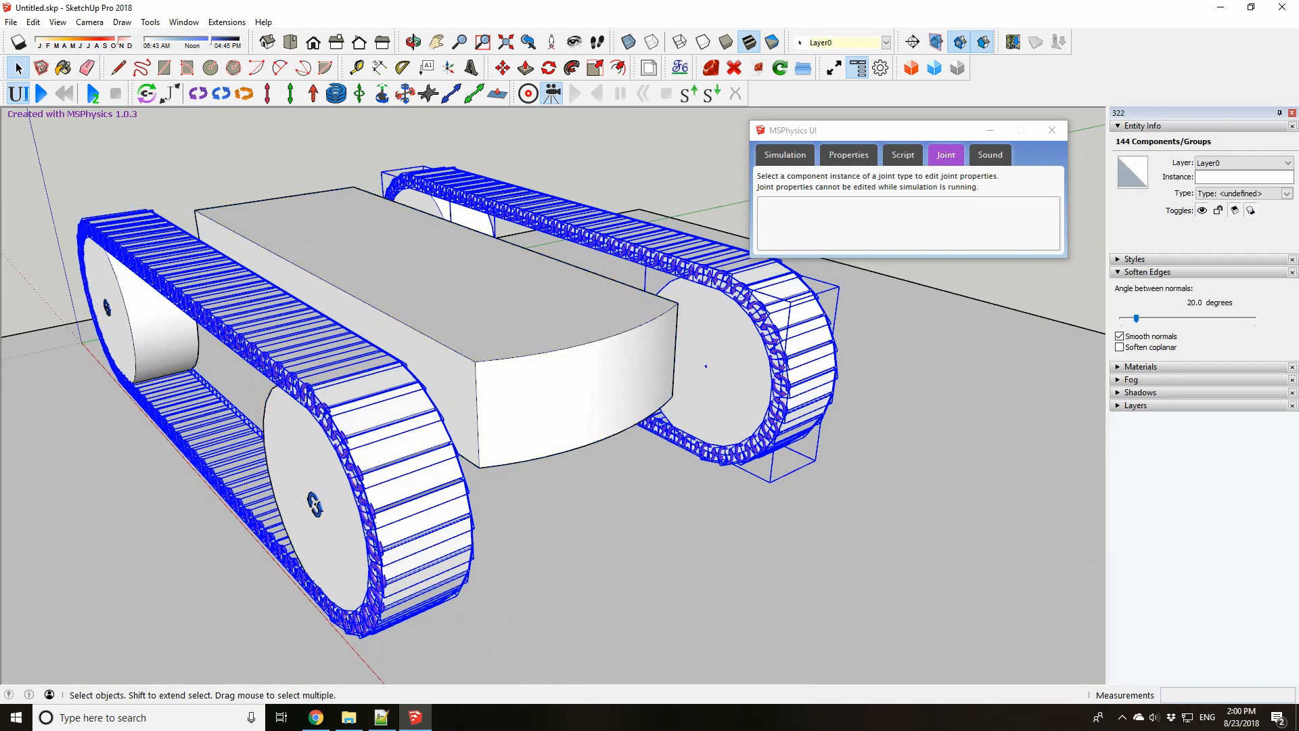
pyautogui.moveTo(677, 379); pyautogui.dragTo(379, 366, button='middle')
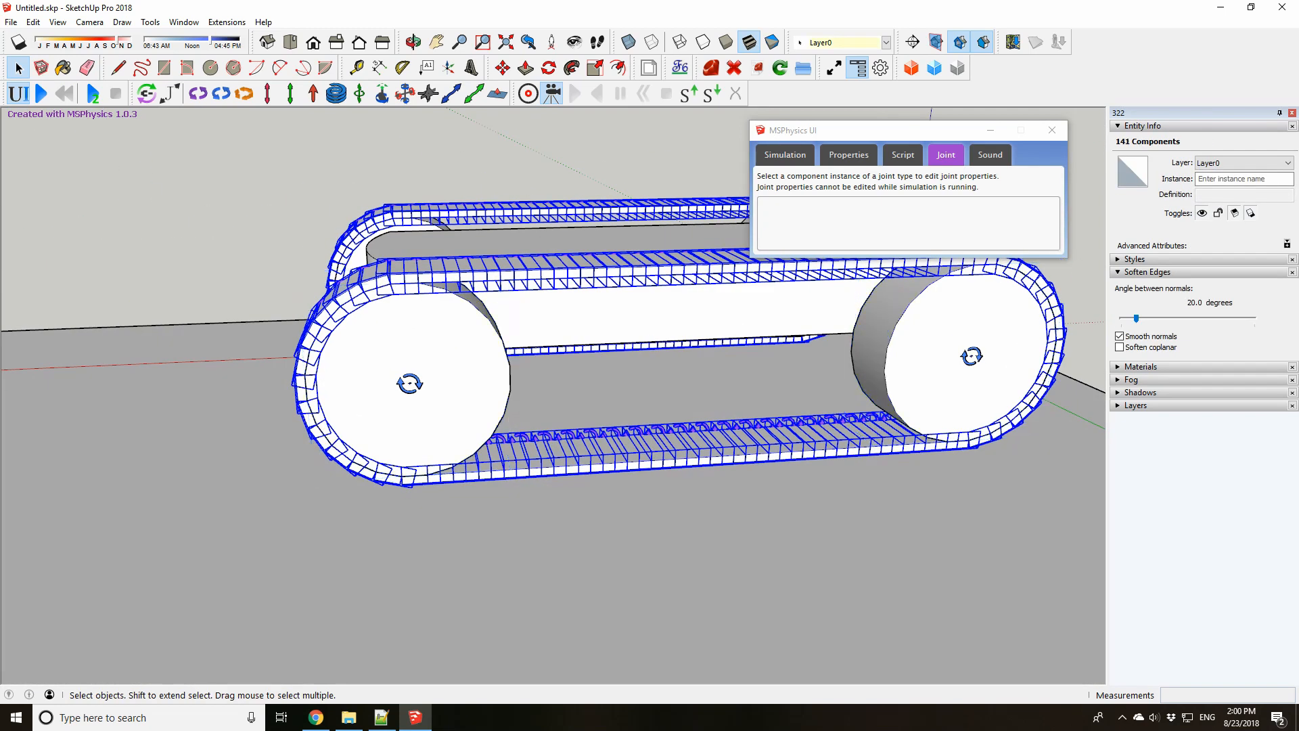
pyautogui.moveTo(135, 365); pyautogui.dragTo(646, 318, button='middle')
pyautogui.keyDown('shift'); pyautogui.click(368, 444); pyautogui.keyUp('shift')
pyautogui.scroll(2, 647, 319)
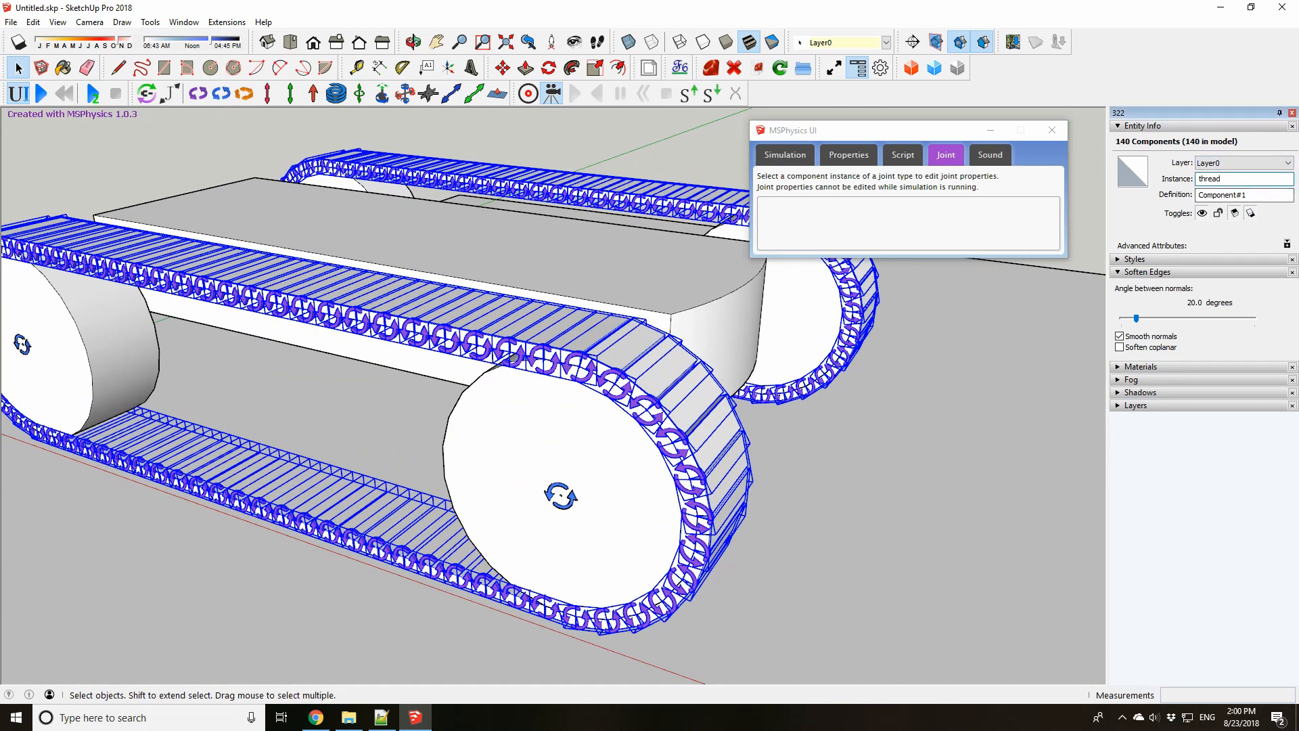
# Invert the selection, exclude the vehicle body, and give the four wheels the instance name wheel
pyautogui.hotkey('ctrl', 'shift', 'i')
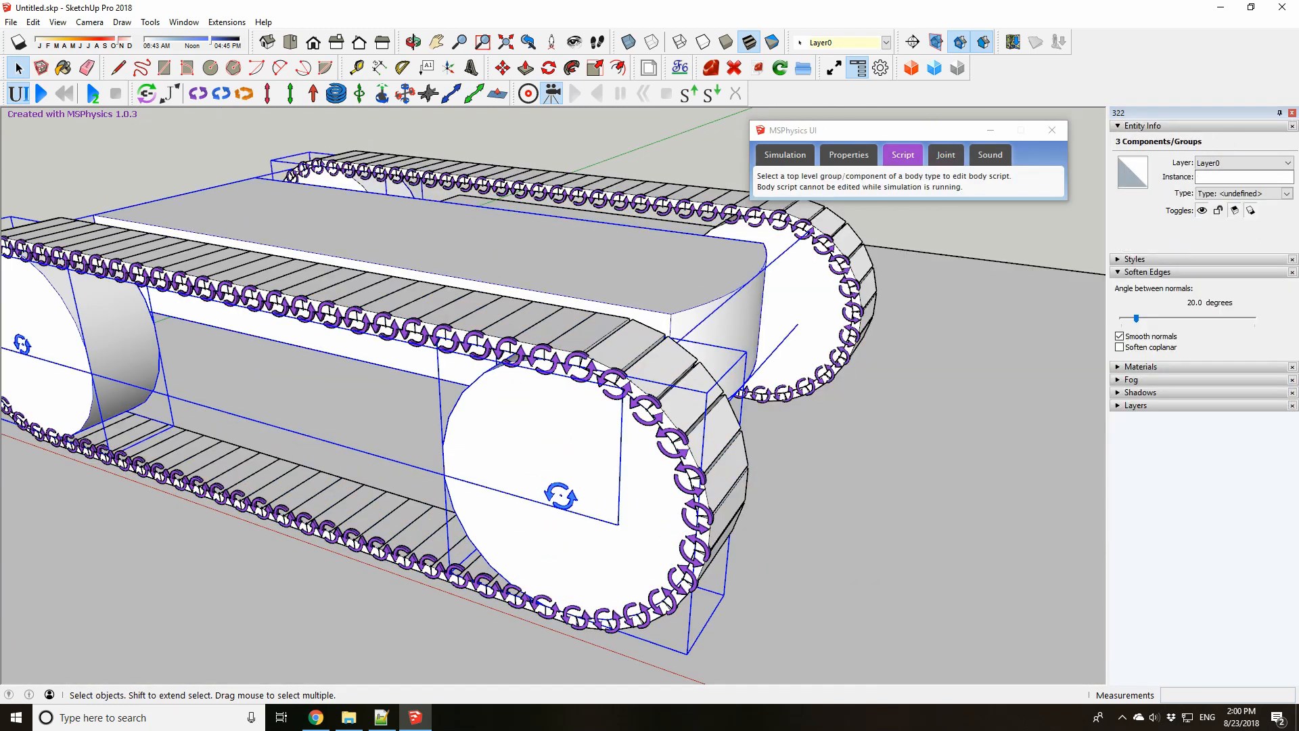
pyautogui.keyDown('shift'); pyautogui.click(433, 243); pyautogui.keyUp('shift')
pyautogui.click(1200, 178)
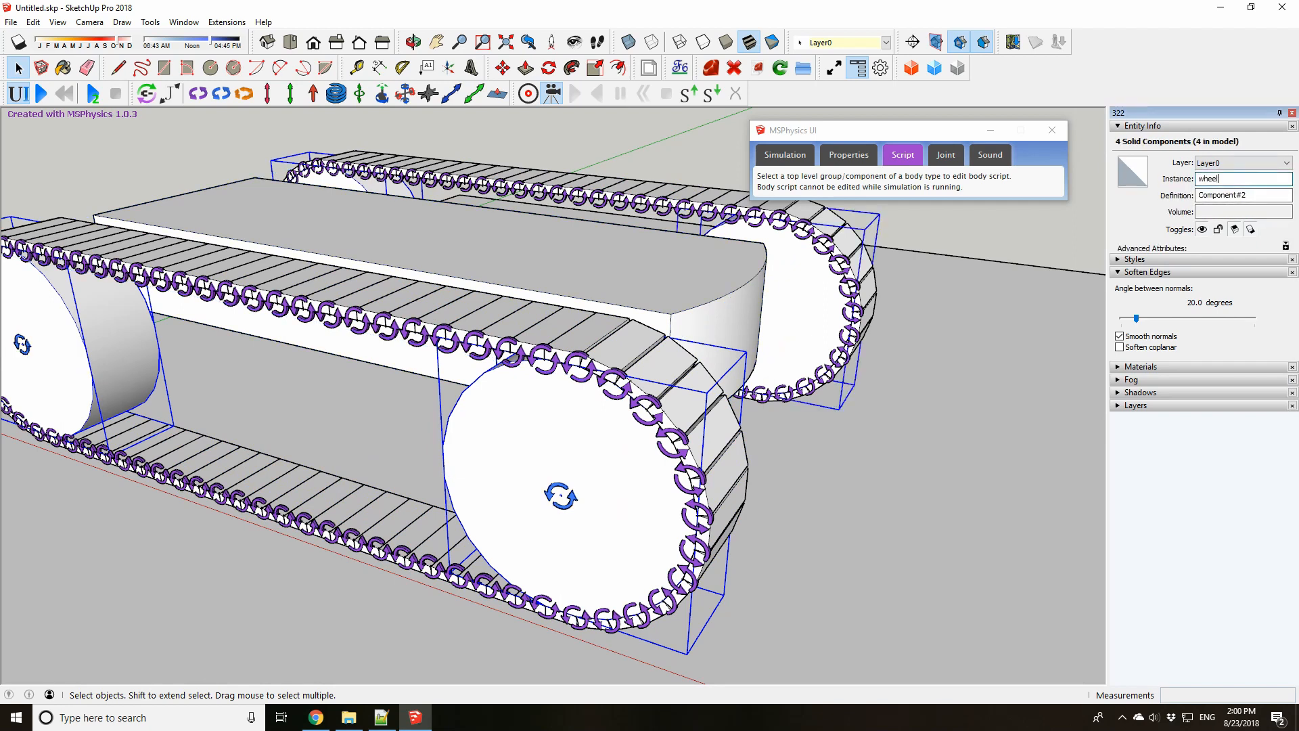
# Set a track block's mass control to by Mass with a mass of 1, and assign its options to all blocks with that name
pyautogui.click(624, 346)
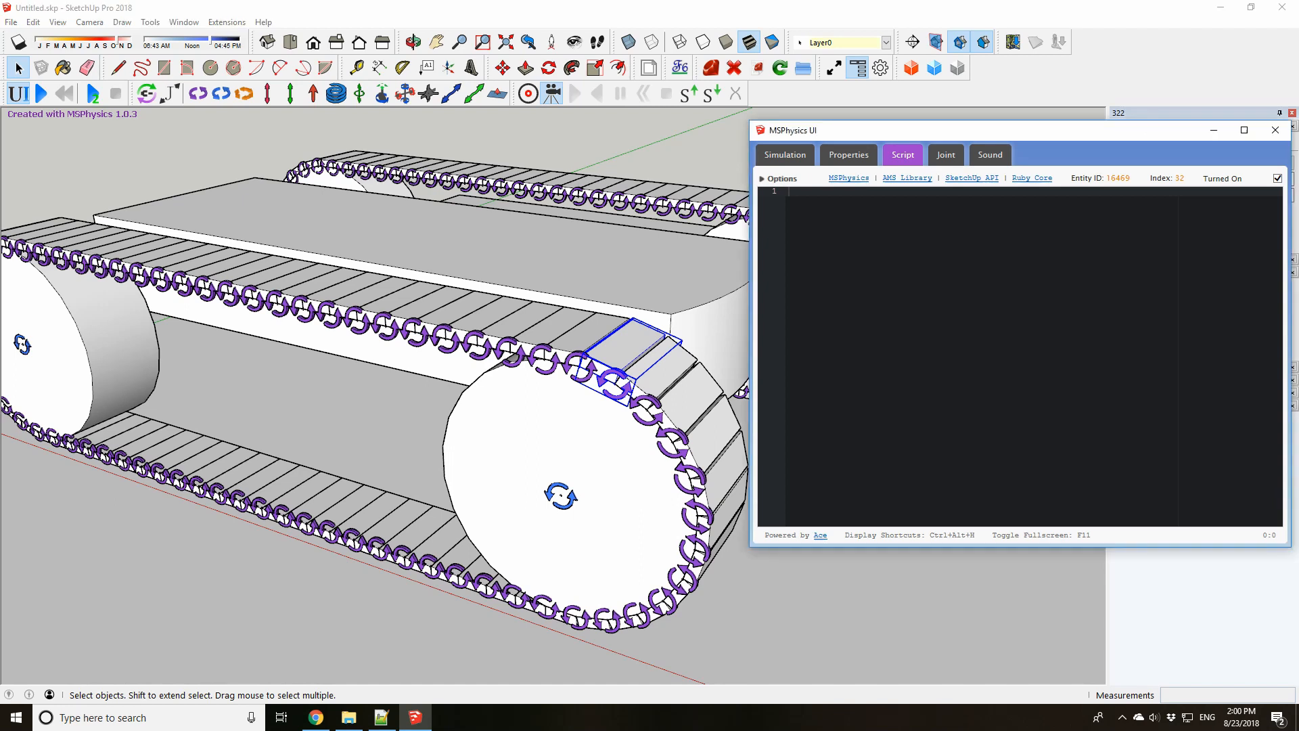
pyautogui.click(849, 155)
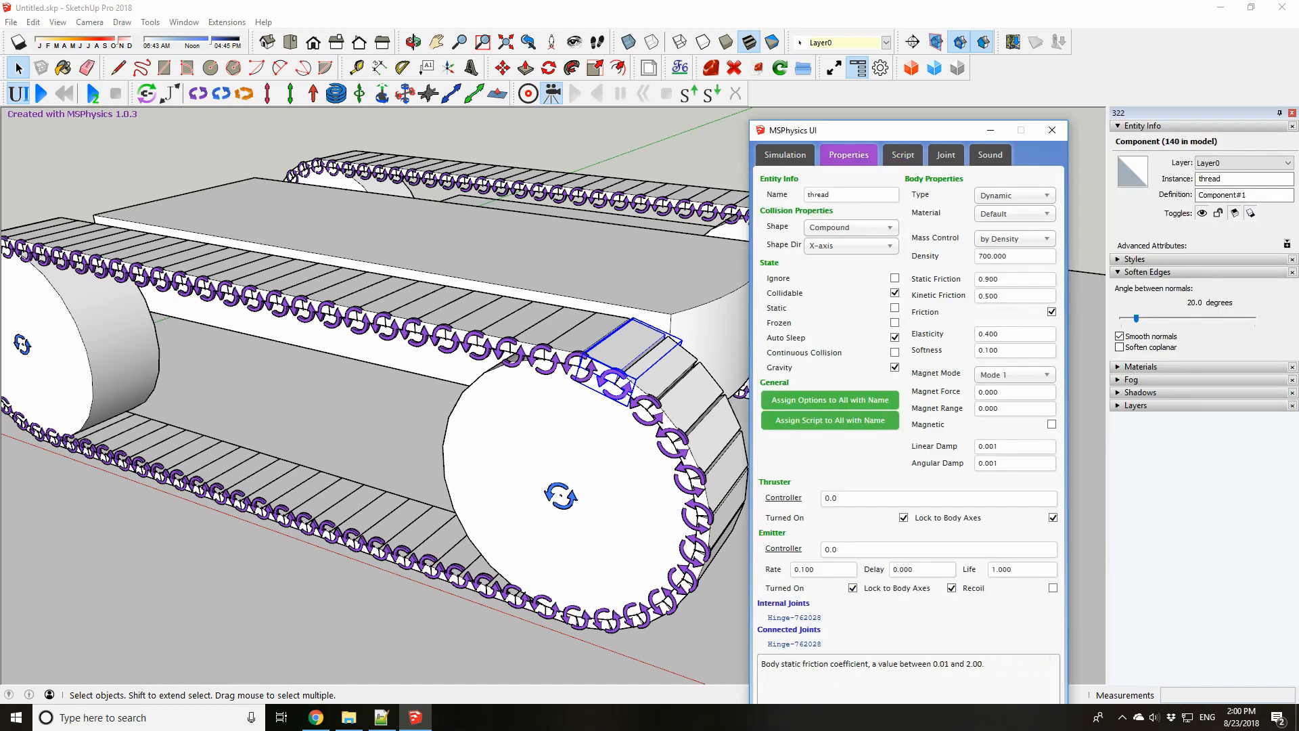
pyautogui.click(1014, 238)
pyautogui.click(1014, 271)
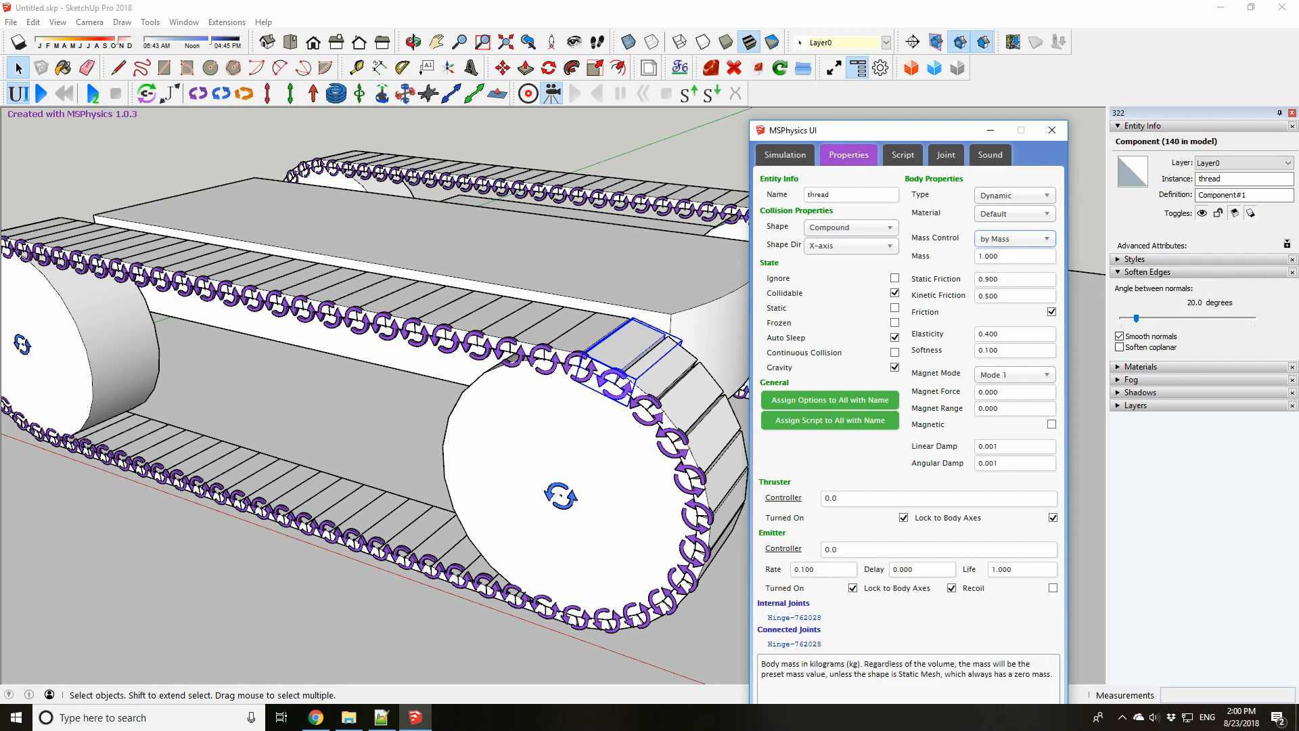
pyautogui.click(1016, 256)
pyautogui.write('1')
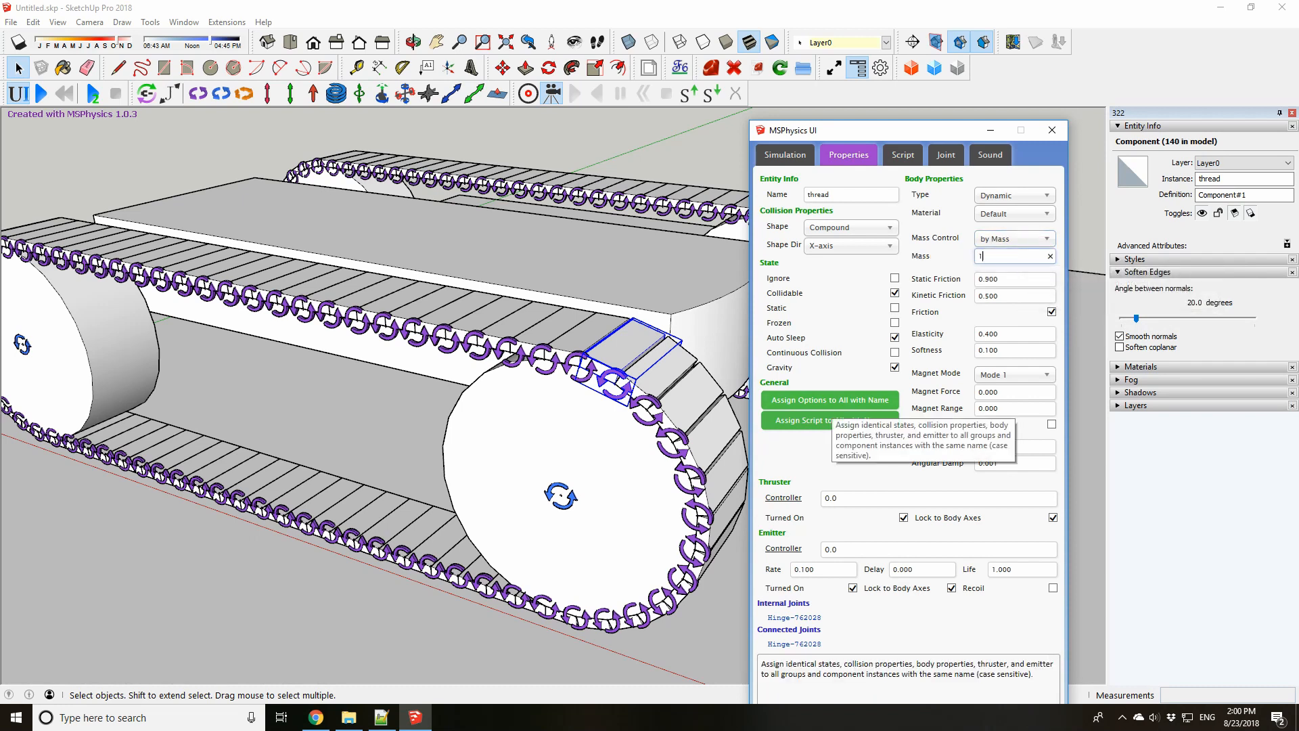
pyautogui.click(831, 403)
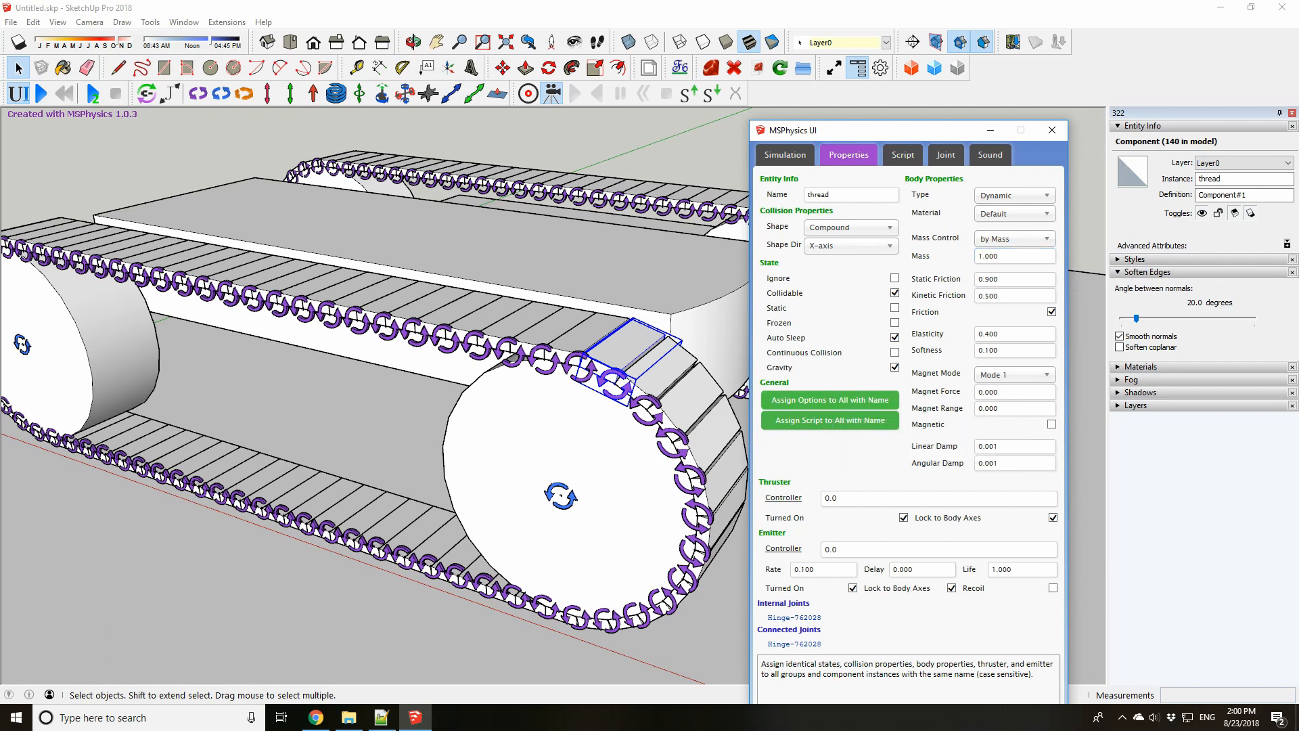
# Set a wheel's mass control to by Mass with a mass of 3, and assign its options to all wheels with that name
pyautogui.moveTo(473, 406)
pyautogui.mouseDown(button='middle')
pyautogui.moveTo(291, 460)
pyautogui.moveTo(488, 399)
pyautogui.mouseUp(button='middle')
pyautogui.click(582, 474)
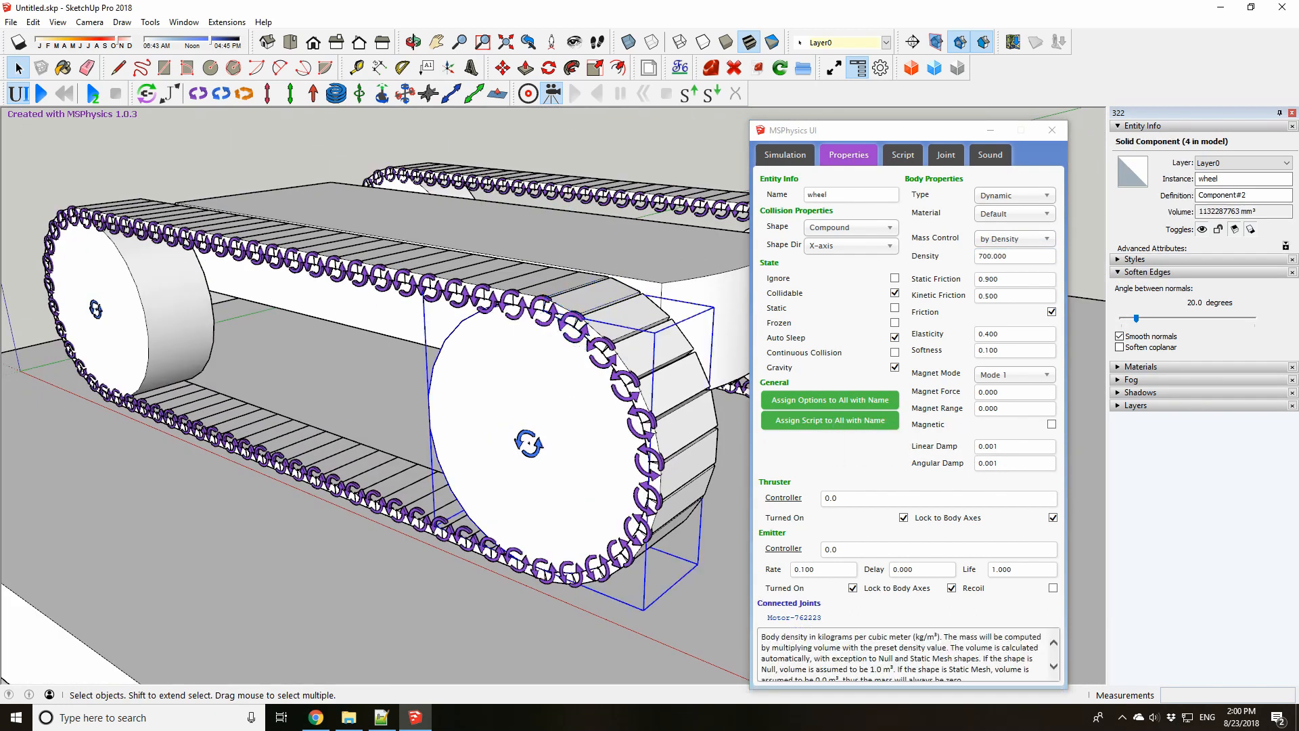
pyautogui.click(1014, 239)
pyautogui.click(1015, 271)
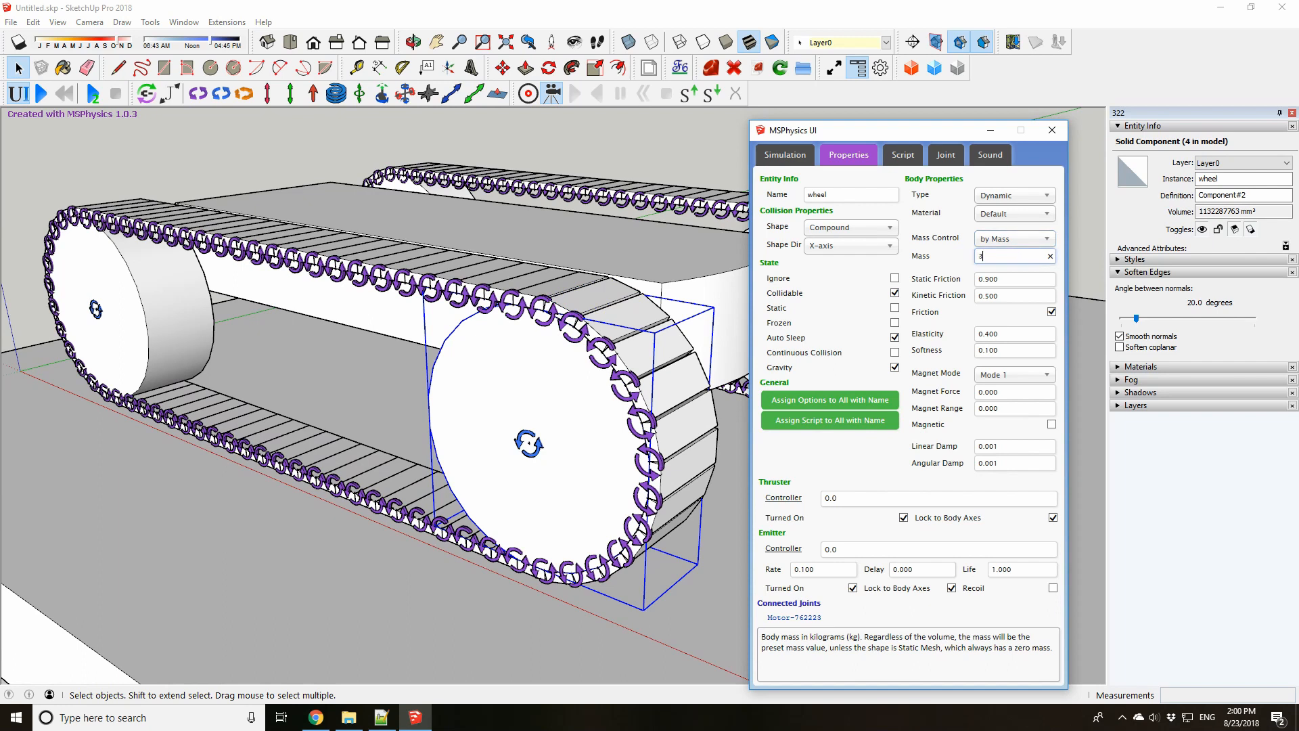
pyautogui.write('3')
pyautogui.press('Tab')
pyautogui.click(841, 403)
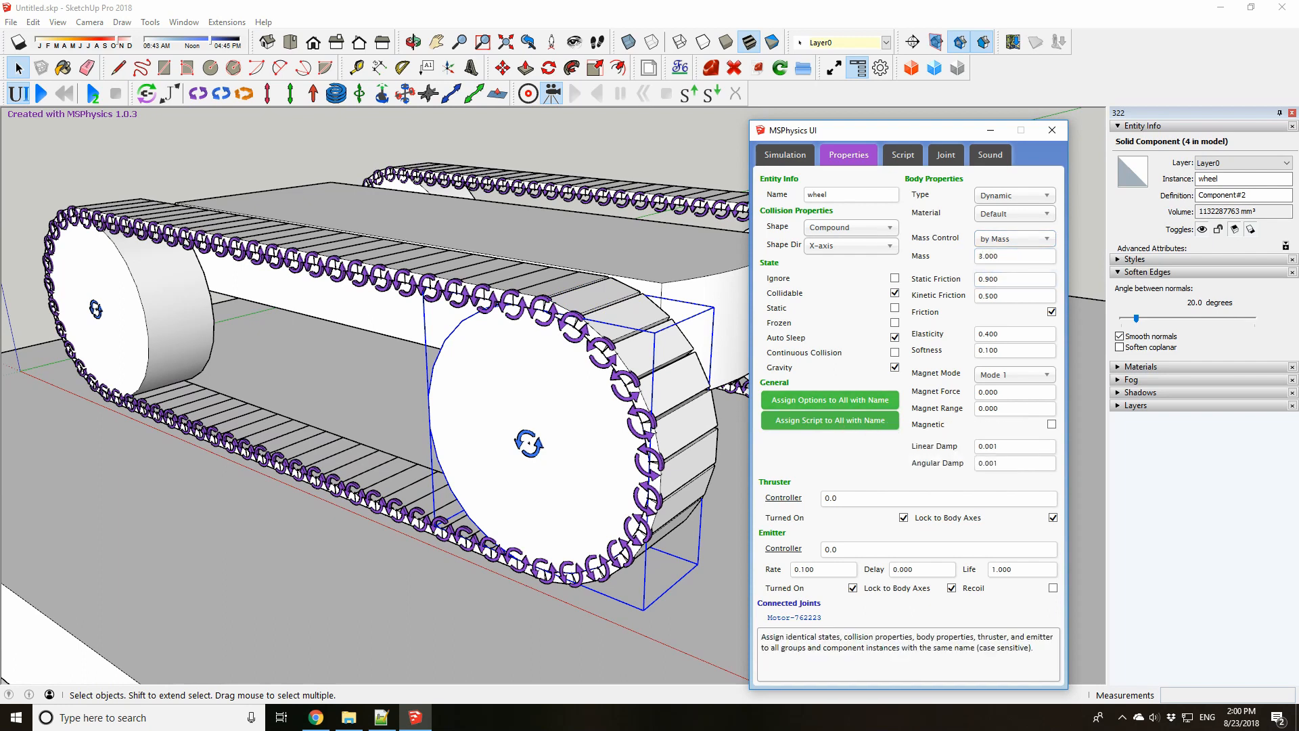
# Set the vehicle body's mass control to by Mass with a mass of 10, and assign its properties to all unnamed bodies
pyautogui.moveTo(649, 406); pyautogui.dragTo(541, 420, button='middle')
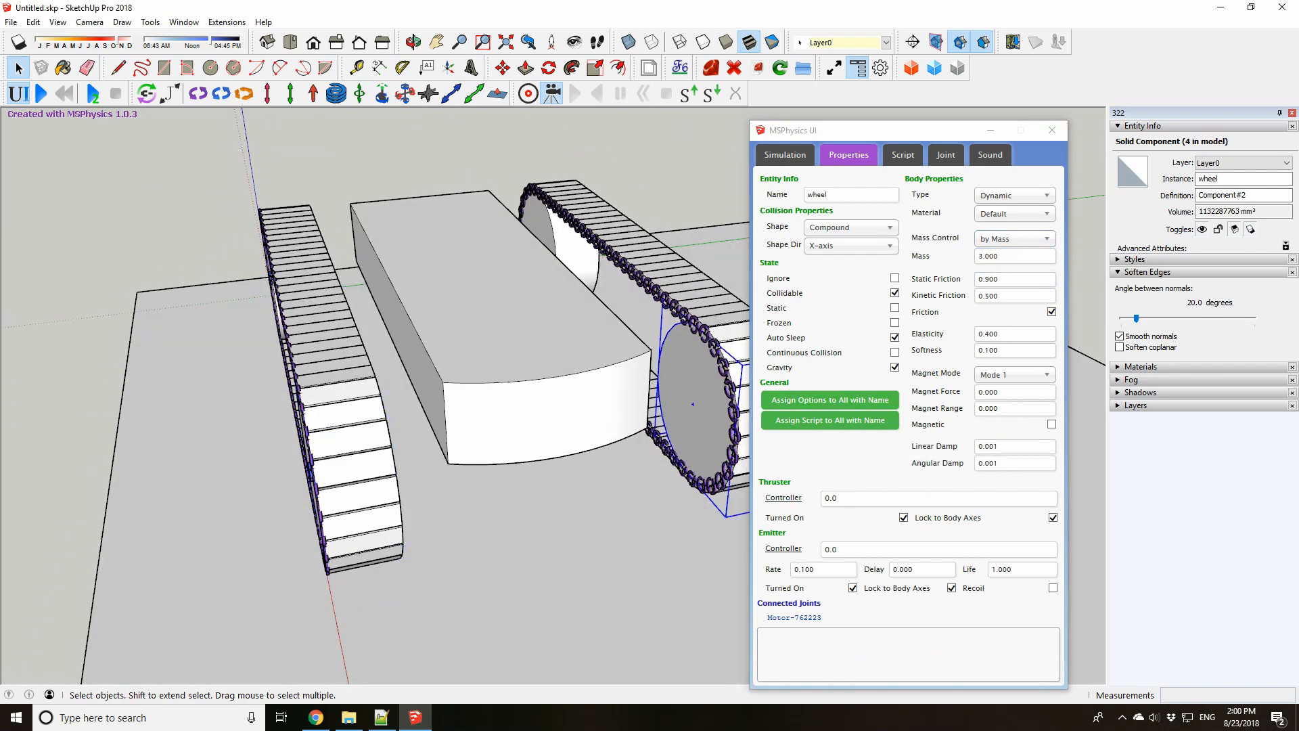
pyautogui.click(541, 420)
pyautogui.click(1014, 238)
pyautogui.click(1001, 270)
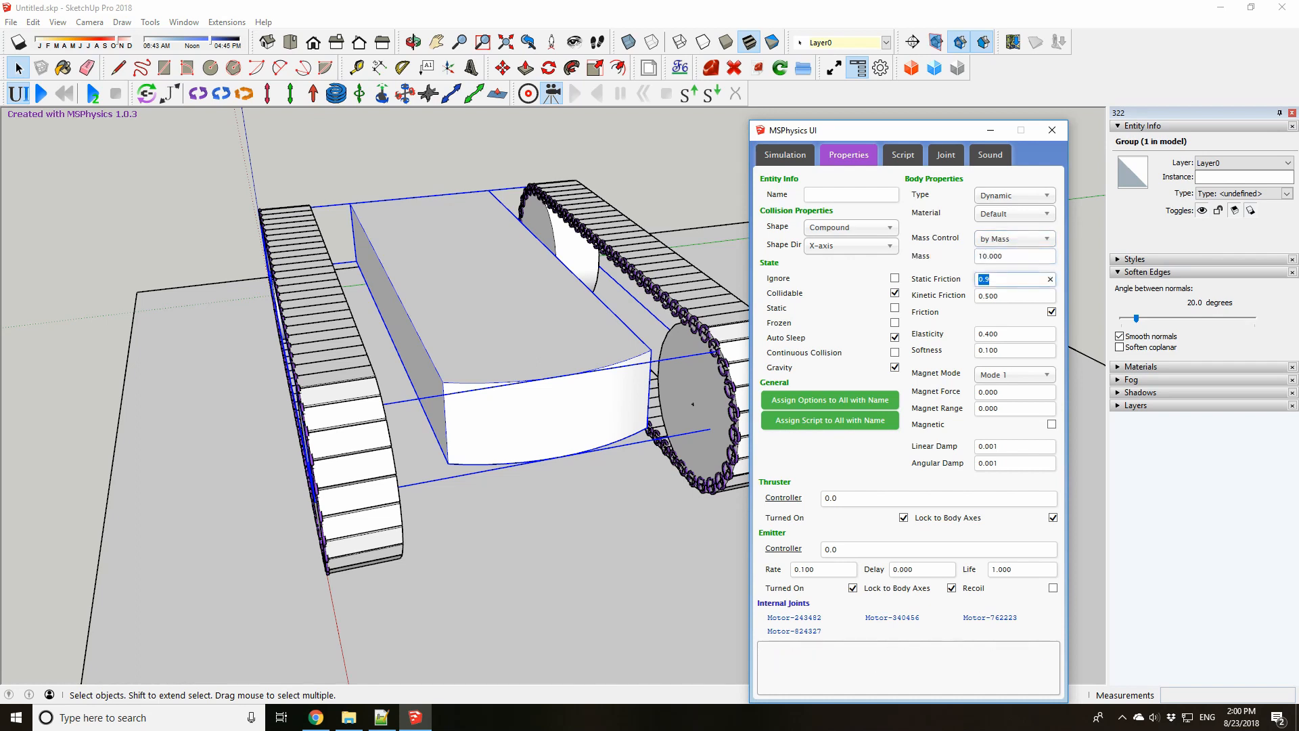
pyautogui.click(829, 400)
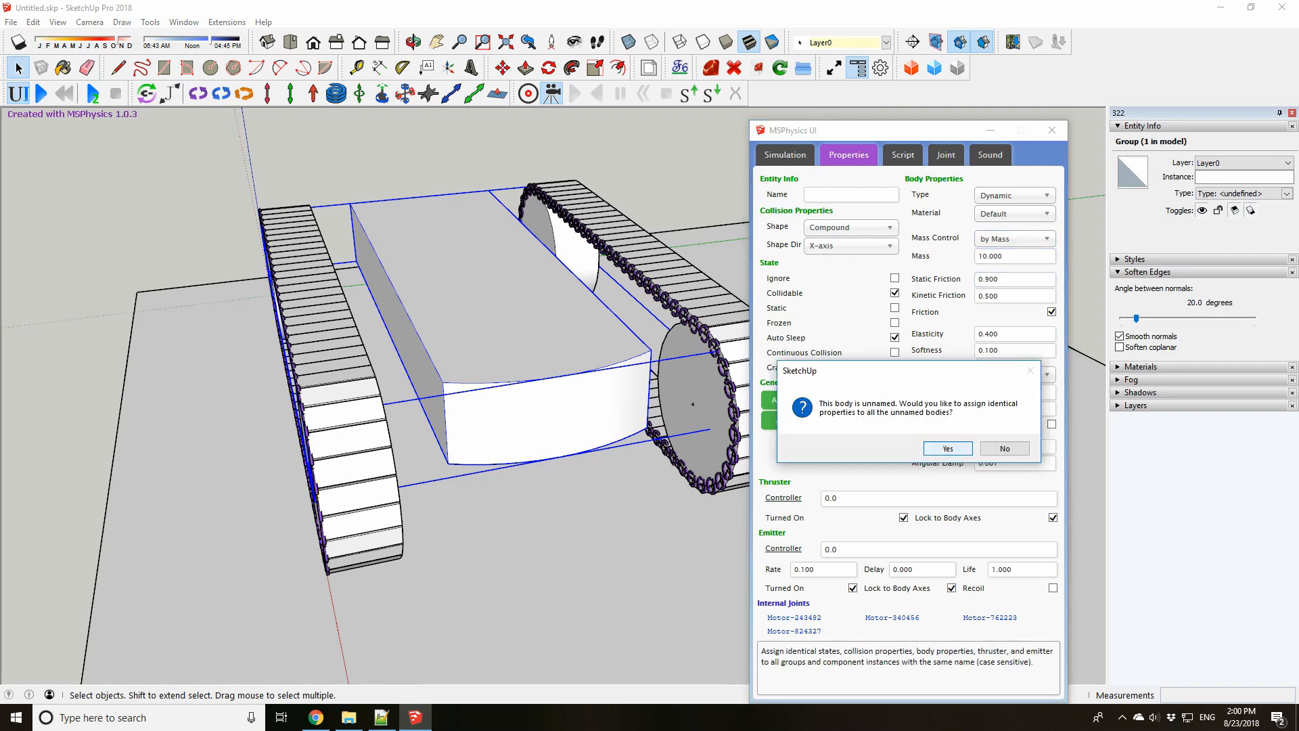
pyautogui.press('Return')
# Examine the vehicle from several sides and compare the physics properties of the track blocks and the body
pyautogui.moveTo(693, 404)
pyautogui.mouseDown(button='middle')
pyautogui.moveTo(645, 406)
pyautogui.moveTo(629, 382)
pyautogui.moveTo(609, 467)
pyautogui.moveTo(643, 413)
pyautogui.moveTo(595, 419)
pyautogui.moveTo(528, 386)
pyautogui.moveTo(609, 358)
pyautogui.moveTo(555, 406)
pyautogui.moveTo(521, 366)
pyautogui.moveTo(514, 385)
pyautogui.moveTo(406, 433)
pyautogui.moveTo(575, 372)
pyautogui.mouseUp(button='middle')
pyautogui.scroll(-2, 589, 372)
pyautogui.scroll(4, 521, 365)
pyautogui.scroll(1, 609, 379)
pyautogui.click(623, 369)
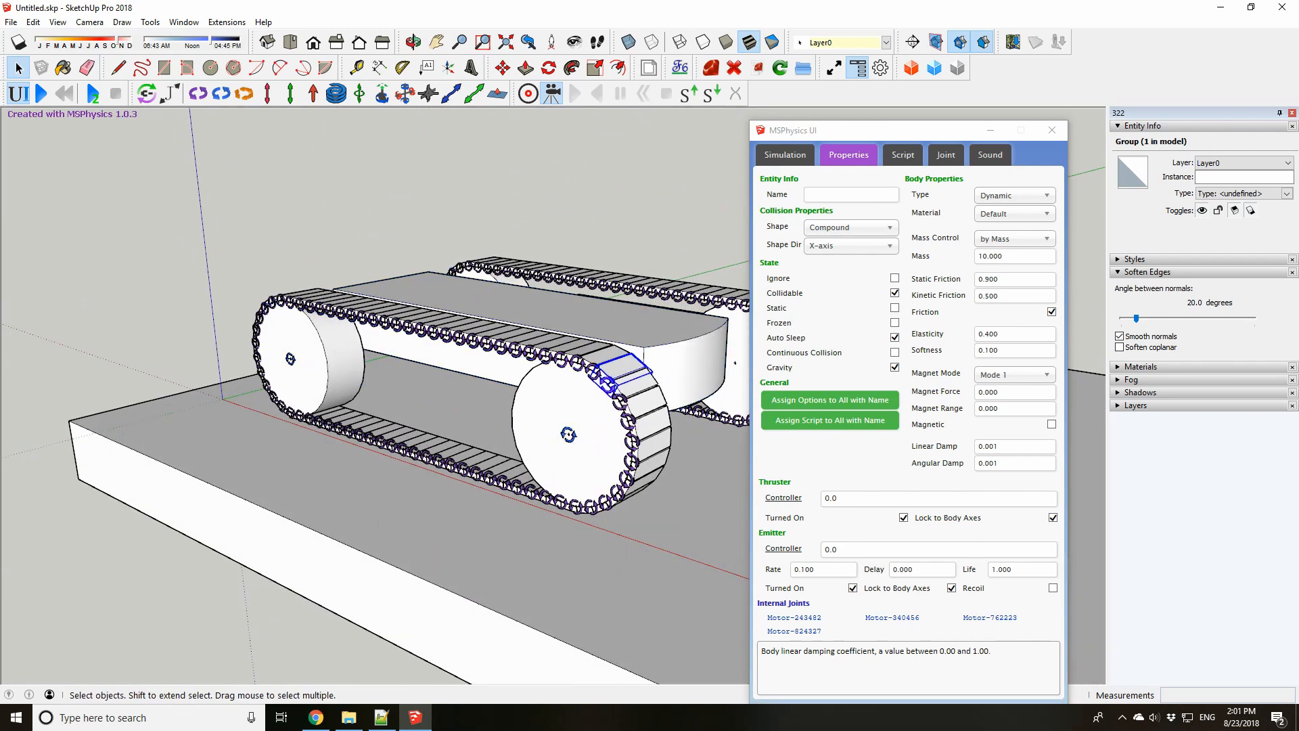
pyautogui.moveTo(735, 363); pyautogui.dragTo(705, 395, button='middle')
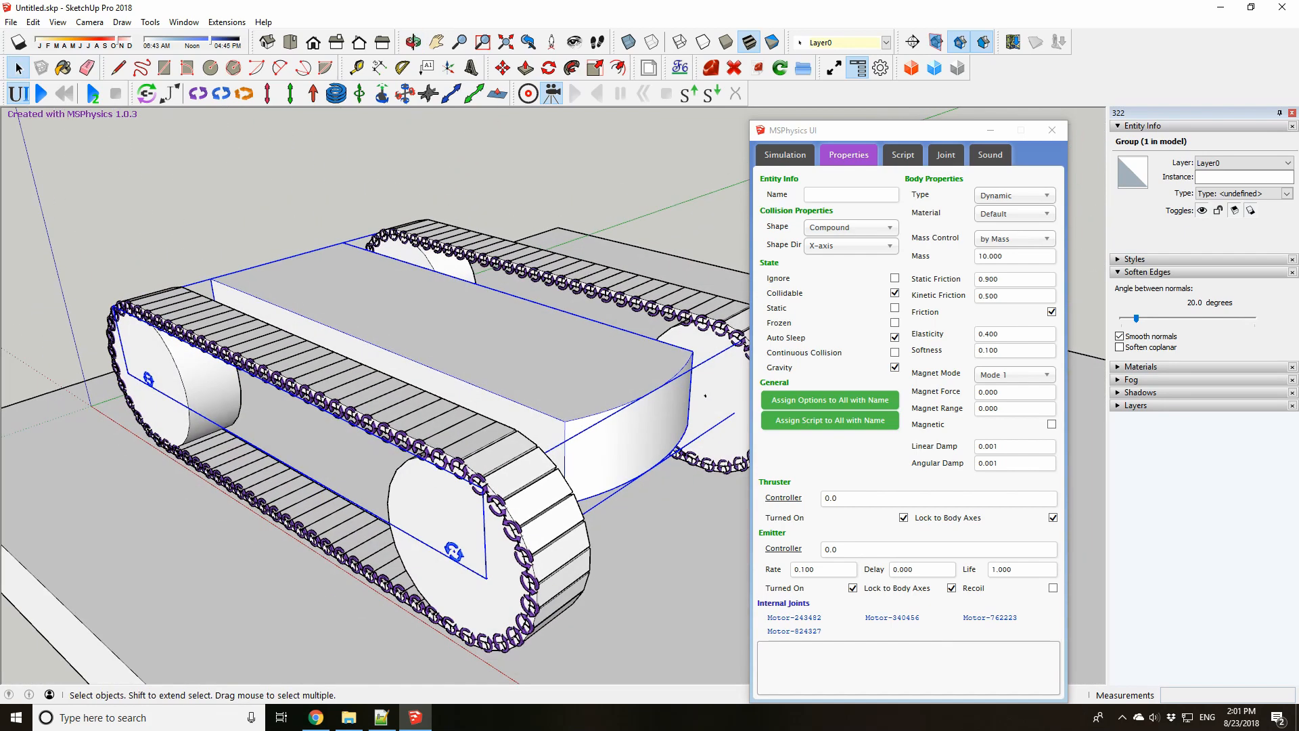
pyautogui.moveTo(541, 392); pyautogui.dragTo(508, 440, button='middle')
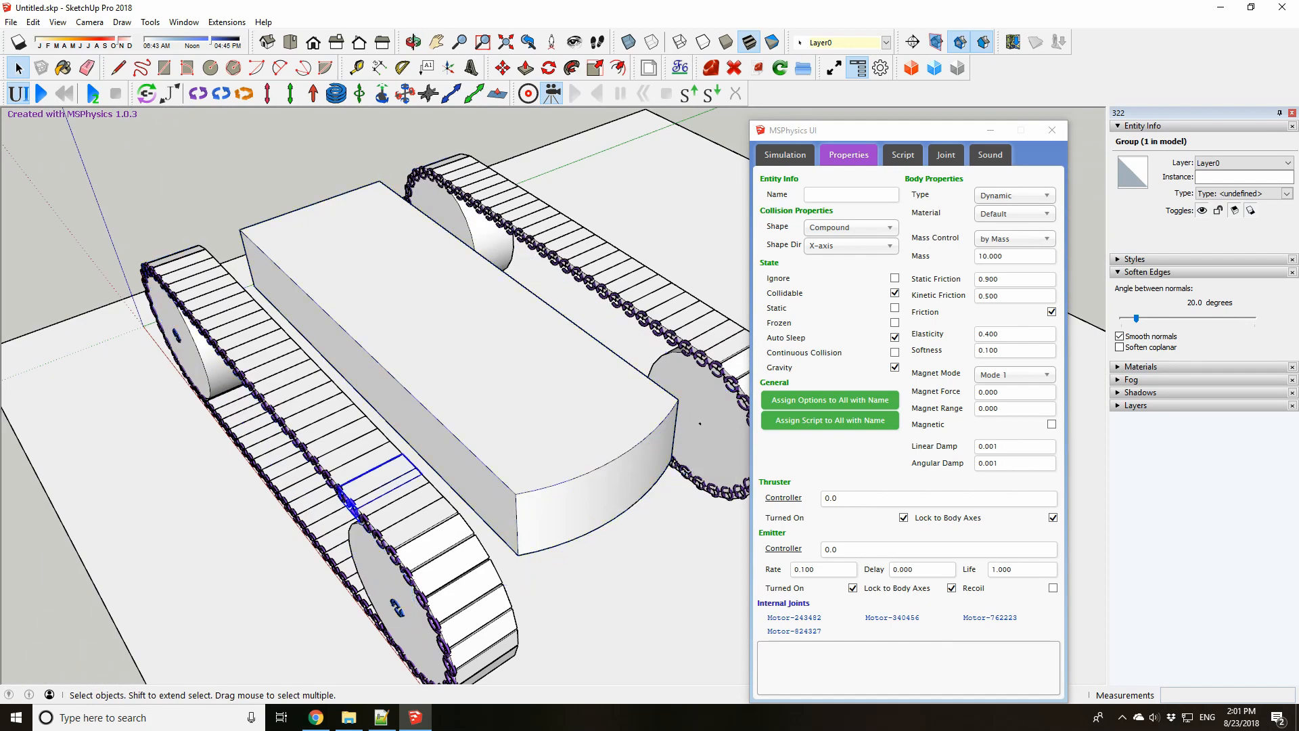
pyautogui.tripleClick(350, 504)
pyautogui.moveTo(350, 504); pyautogui.dragTo(487, 456, button='middle')
pyautogui.press('Escape')
pyautogui.scroll(2, 508, 418)
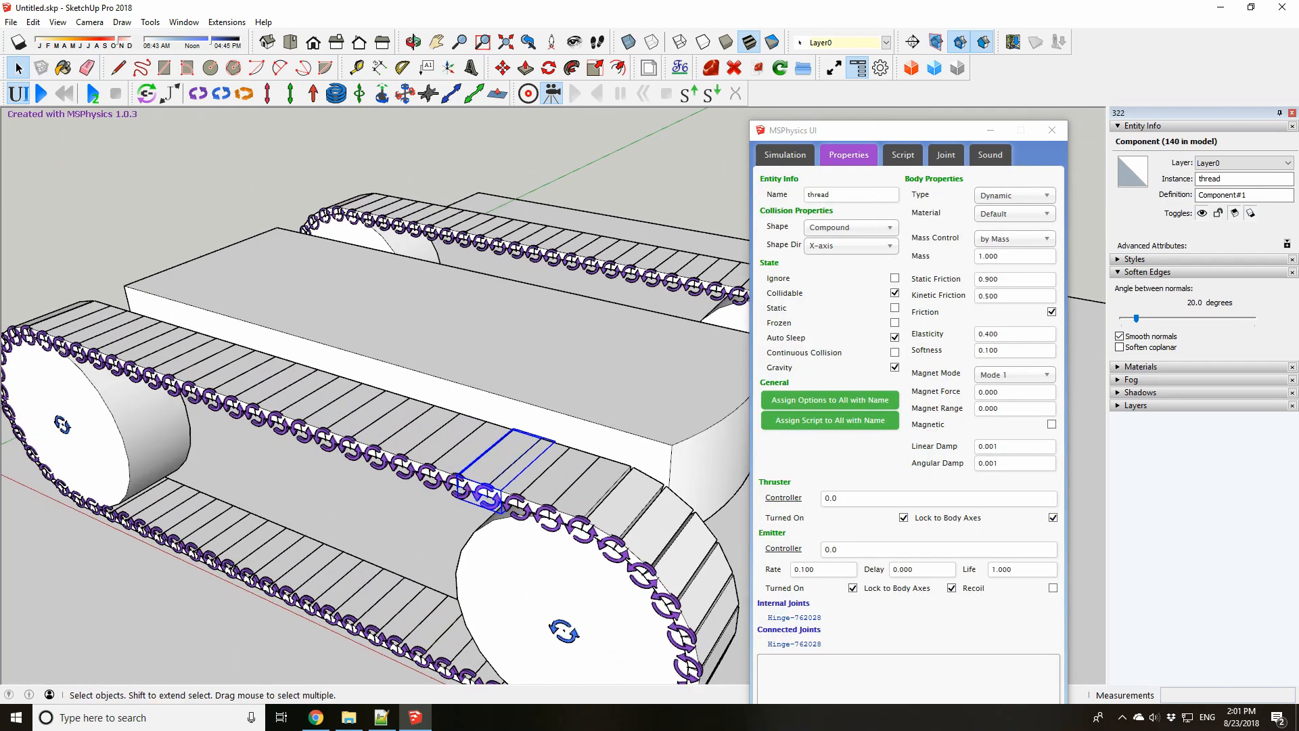
pyautogui.scroll(1, 499, 424)
pyautogui.scroll(-1, 499, 424)
pyautogui.scroll(1, 499, 425)
pyautogui.click(504, 406)
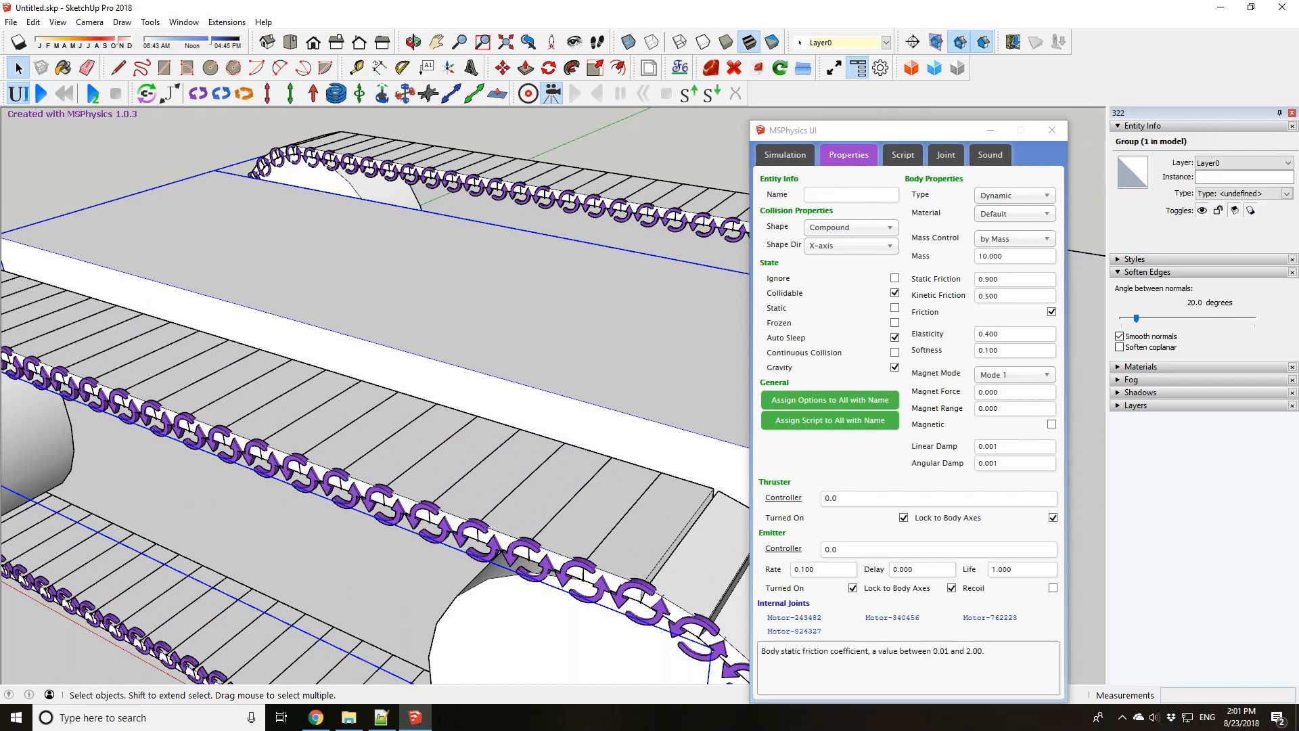
pyautogui.click(426, 517)
pyautogui.scroll(-2, 433, 473)
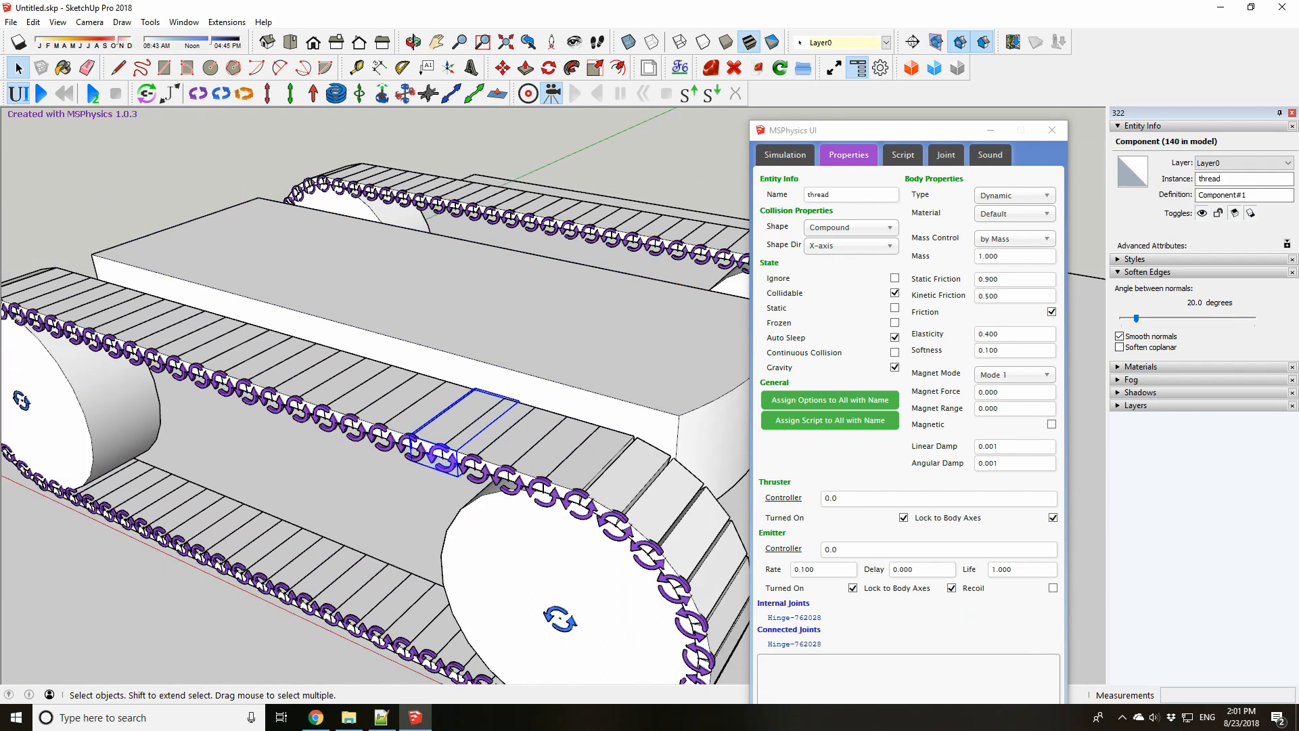
pyautogui.scroll(-1, 434, 474)
pyautogui.scroll(1, 447, 514)
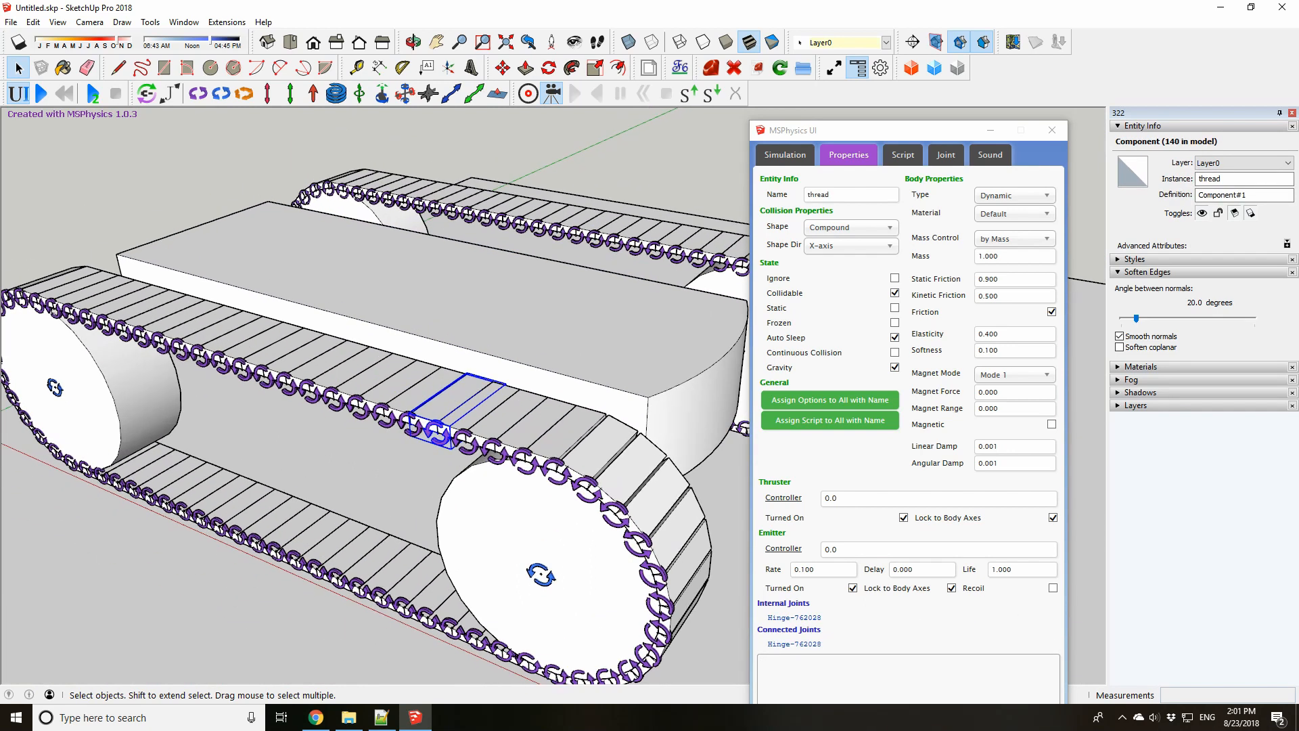
pyautogui.click(318, 305)
pyautogui.scroll(-1, 293, 356)
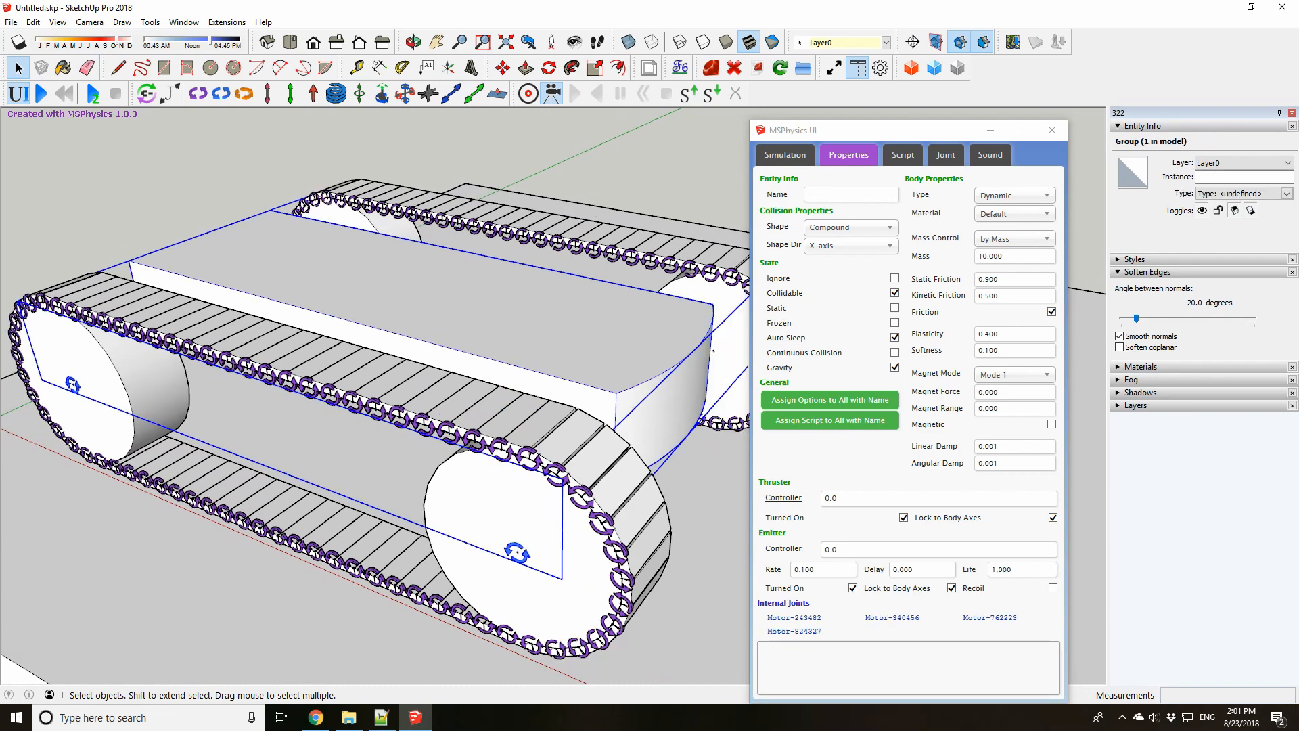
# Look over the whole vehicle on the slab and review the general MSPhysics simulation settings
pyautogui.scroll(-3, 376, 379)
pyautogui.moveTo(406, 379); pyautogui.dragTo(473, 291, button='middle')
pyautogui.scroll(2, 416, 342)
pyautogui.scroll(-1, 412, 366)
pyautogui.scroll(1, 413, 365)
pyautogui.scroll(-3, 416, 345)
pyautogui.scroll(-1, 419, 321)
pyautogui.scroll(2, 473, 338)
pyautogui.moveTo(474, 339); pyautogui.dragTo(427, 399, button='middle')
pyautogui.scroll(1, 484, 375)
pyautogui.scroll(1, 477, 375)
pyautogui.scroll(-1, 514, 342)
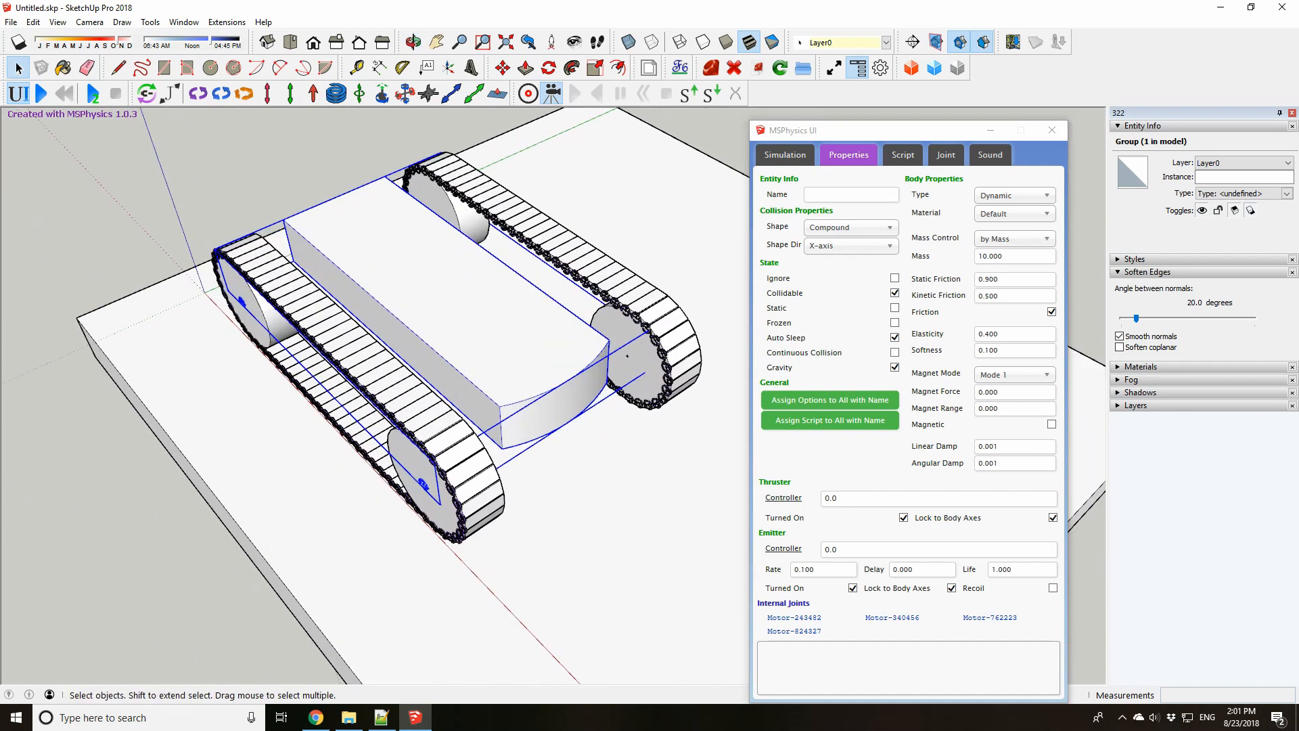
pyautogui.scroll(2, 427, 400)
pyautogui.click(785, 155)
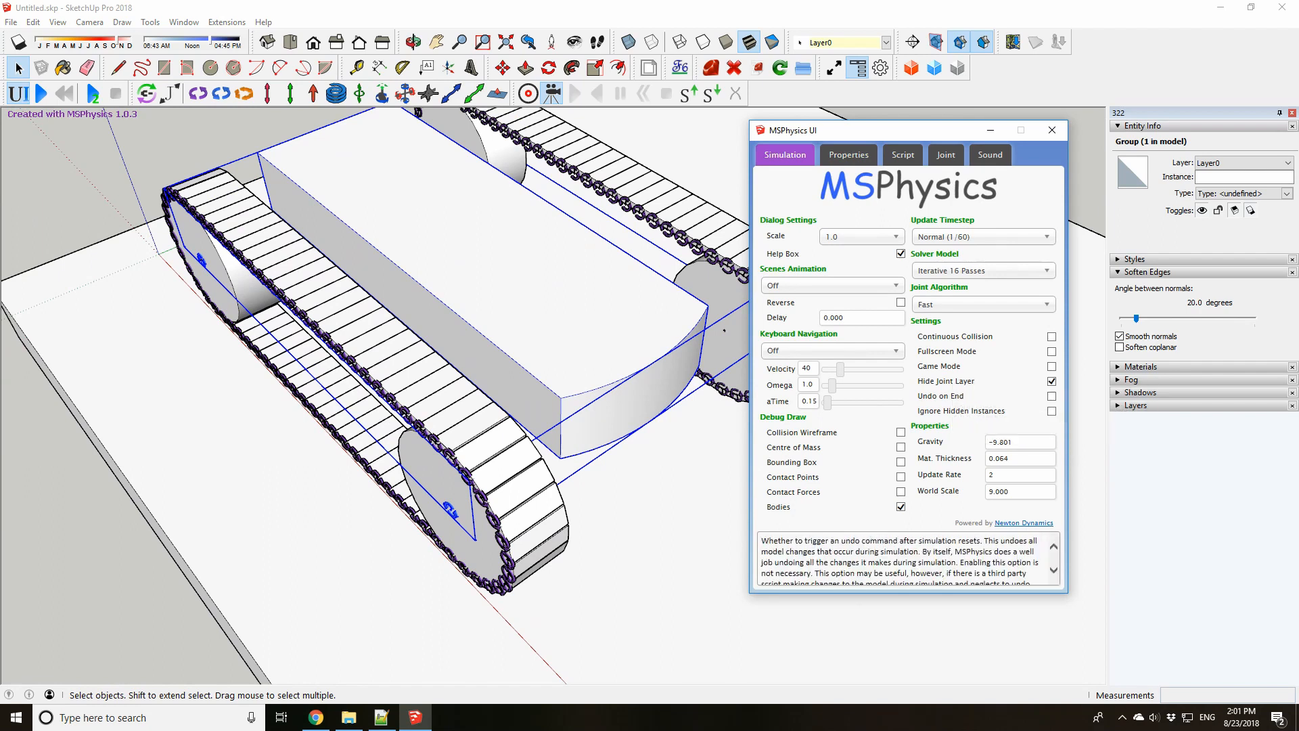
# Inside a track block component, move the hinge joint from the block's side to the middle of its width, using X-ray view
pyautogui.moveTo(595, 420)
pyautogui.mouseDown(button='middle')
pyautogui.moveTo(555, 338)
pyautogui.moveTo(535, 379)
pyautogui.moveTo(359, 504)
pyautogui.moveTo(466, 545)
pyautogui.mouseUp(button='middle')
pyautogui.scroll(2, 535, 379)
pyautogui.doubleClick(509, 371)
pyautogui.click(470, 393)
pyautogui.scroll(2, 470, 394)
pyautogui.press('m')
pyautogui.scroll(3, 465, 546)
pyautogui.click(432, 470)
pyautogui.scroll(-3, 432, 470)
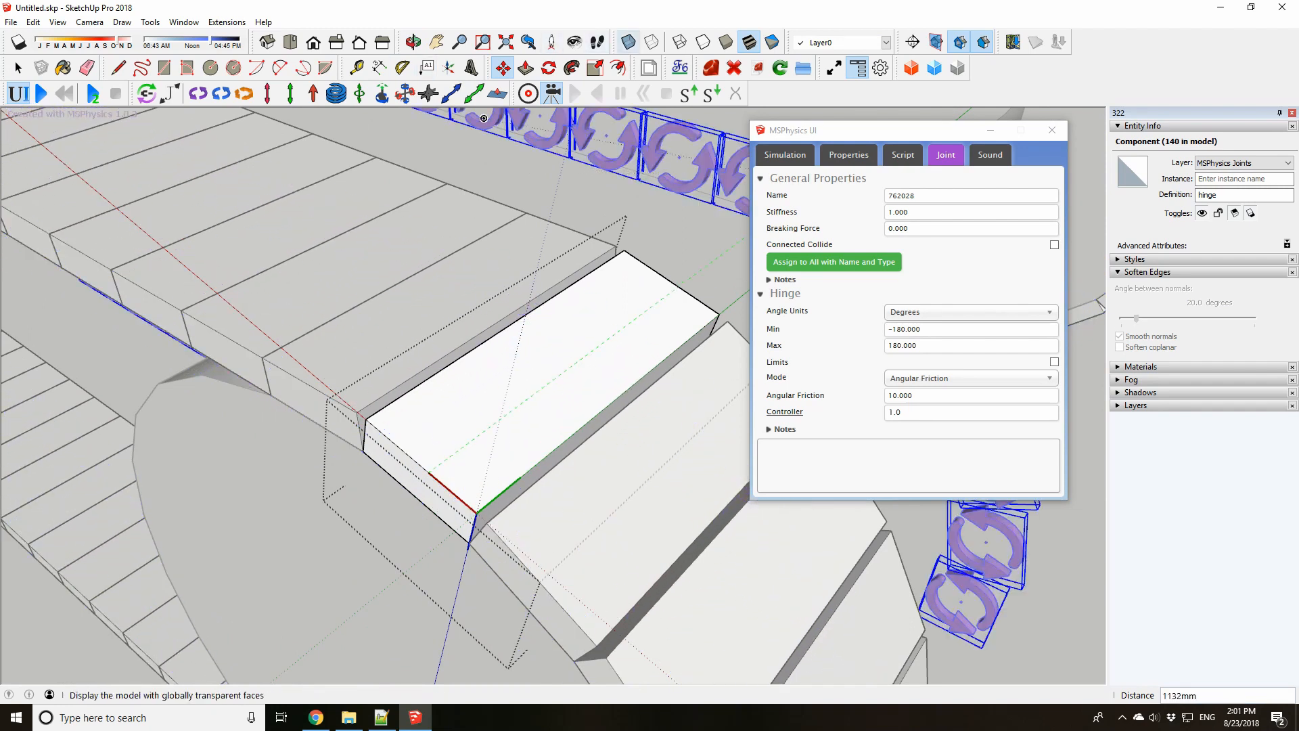
pyautogui.click(628, 42)
pyautogui.moveTo(492, 334); pyautogui.dragTo(379, 348, button='middle')
pyautogui.click(458, 330)
pyautogui.scroll(-2, 400, 336)
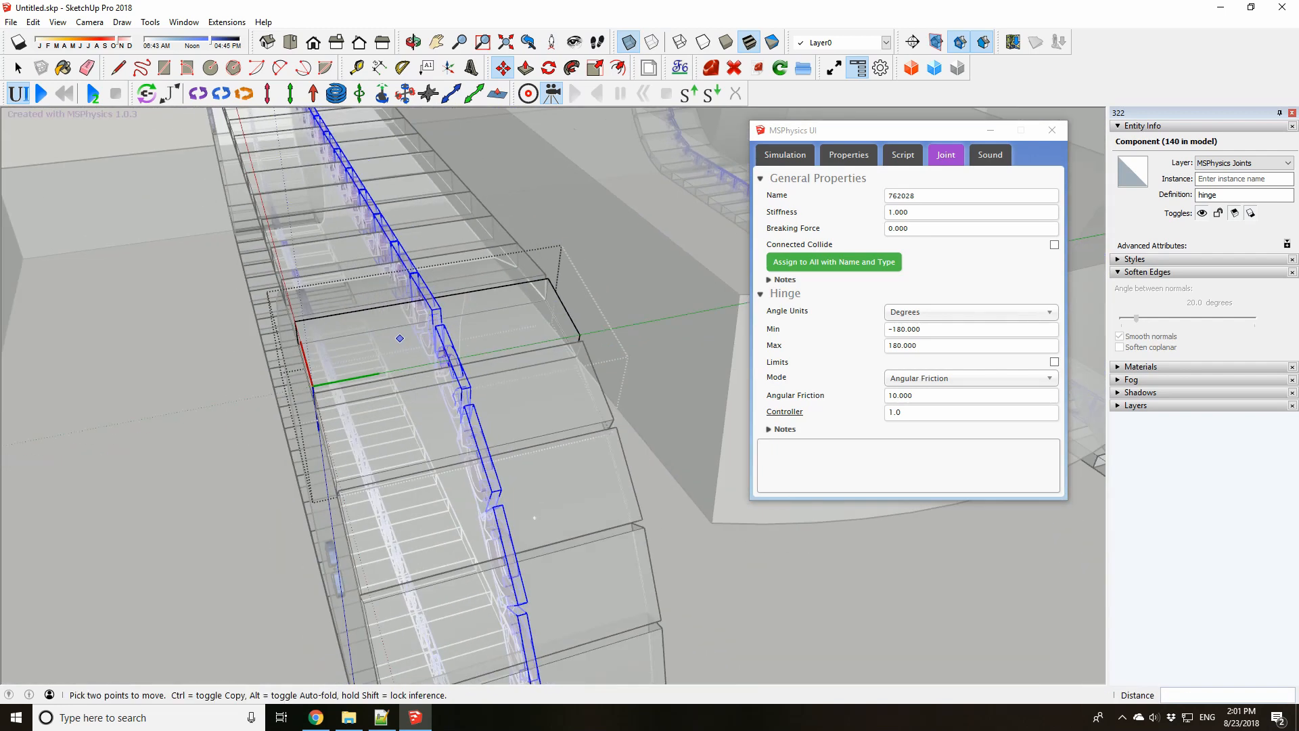
pyautogui.press('space')
# Turn off the X-ray face display and leave the track block component
pyautogui.click(628, 41)
pyautogui.scroll(-3, 364, 264)
pyautogui.moveTo(364, 339); pyautogui.dragTo(426, 379, button='middle')
pyautogui.scroll(-2, 474, 379)
pyautogui.press('Escape')
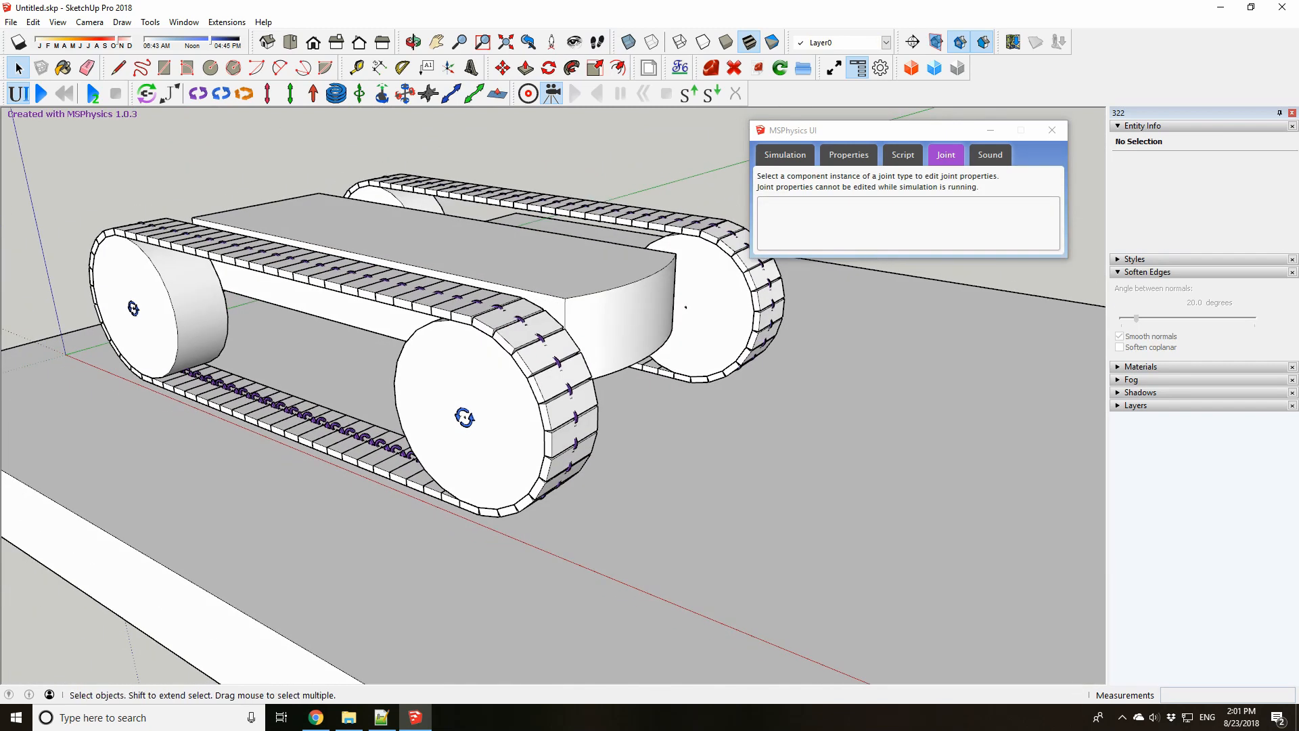
# Run the simulation briefly to test the tracks with the centred hinges, and reset it
pyautogui.click(41, 94)
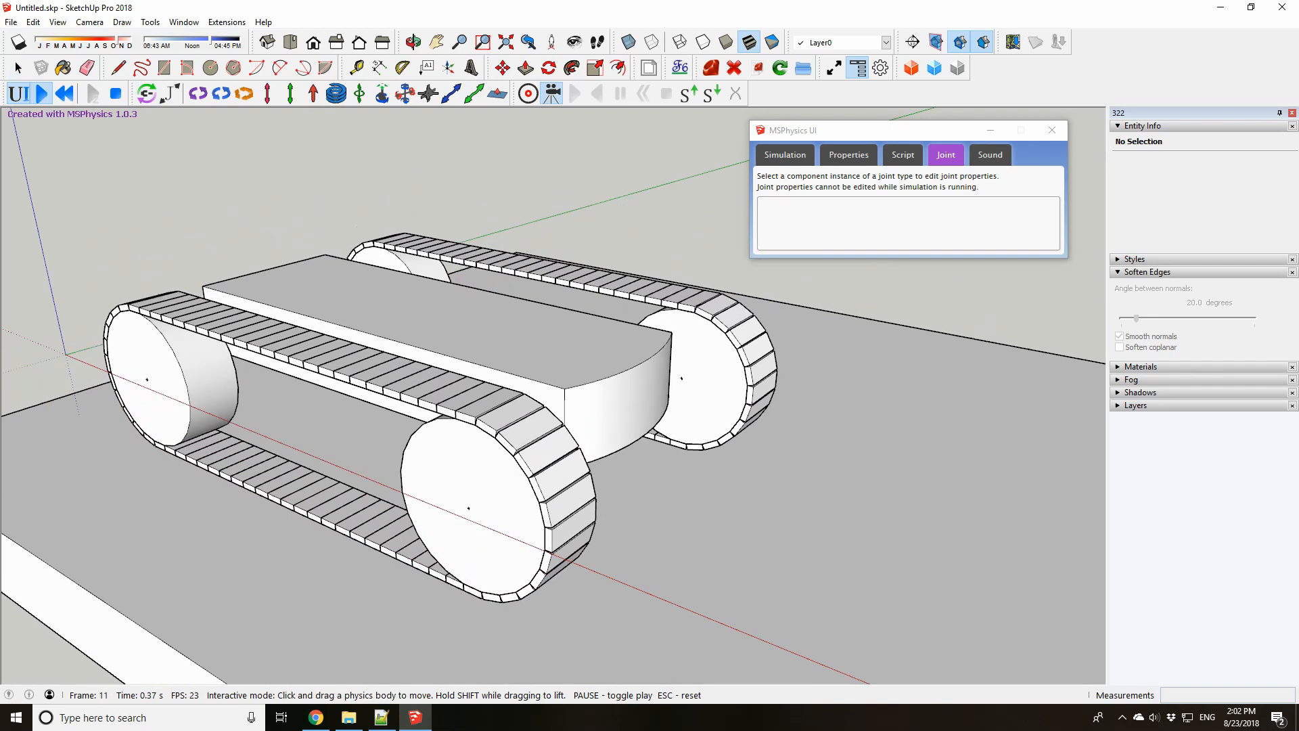
pyautogui.click(116, 94)
# Set the MSPhysics state of the ground slab group to Static
pyautogui.rightClick(512, 404)
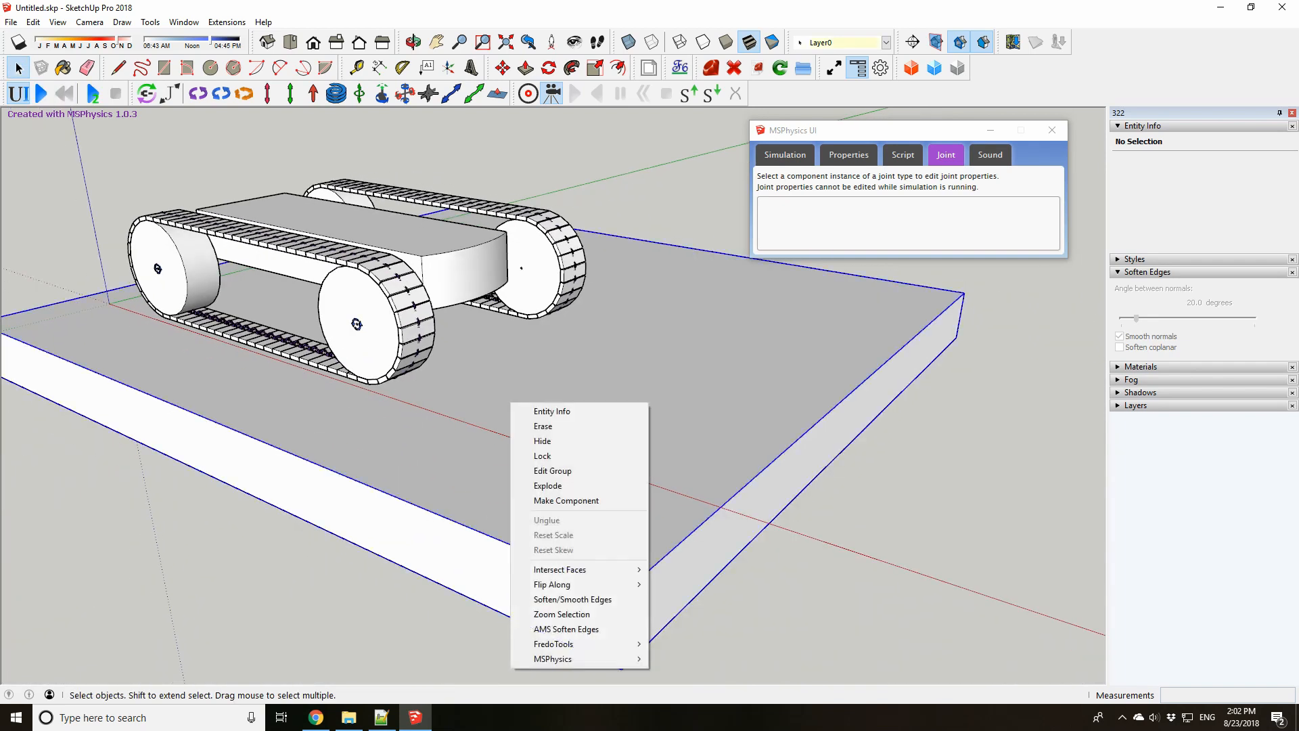
pyautogui.moveTo(596, 643)
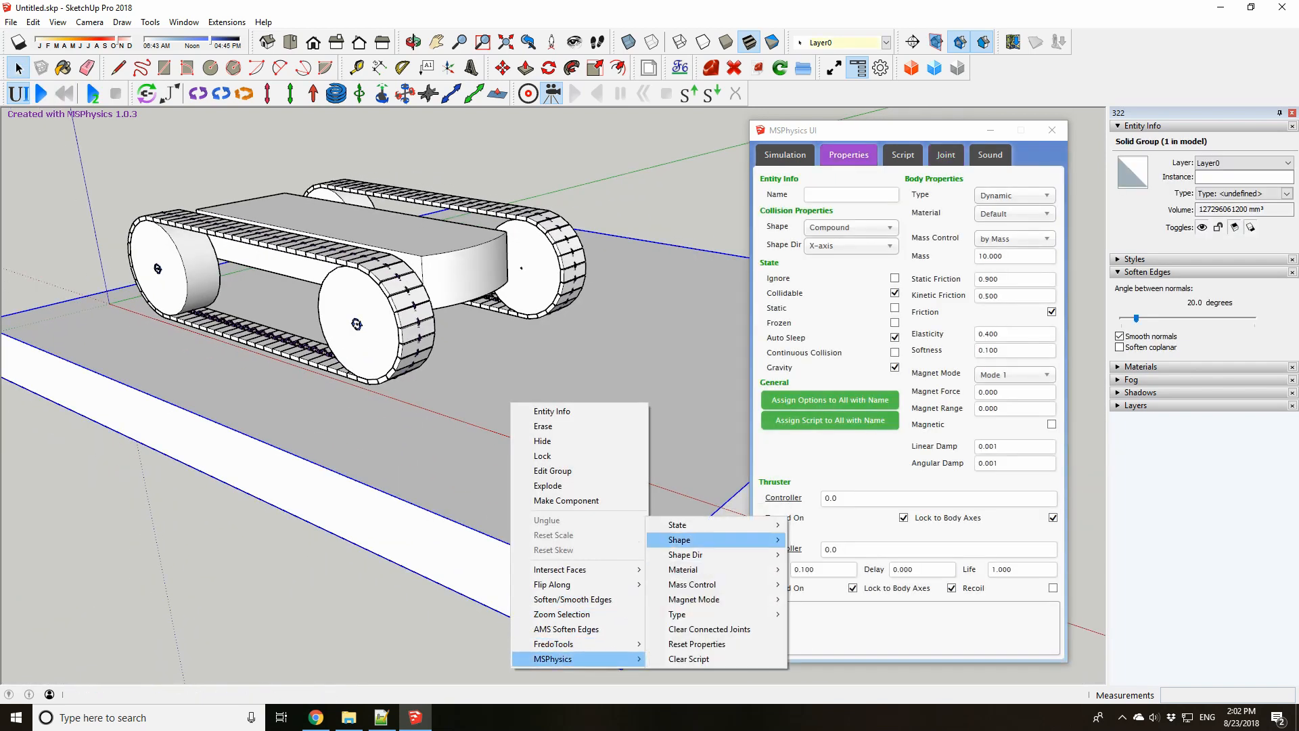
pyautogui.moveTo(697, 525)
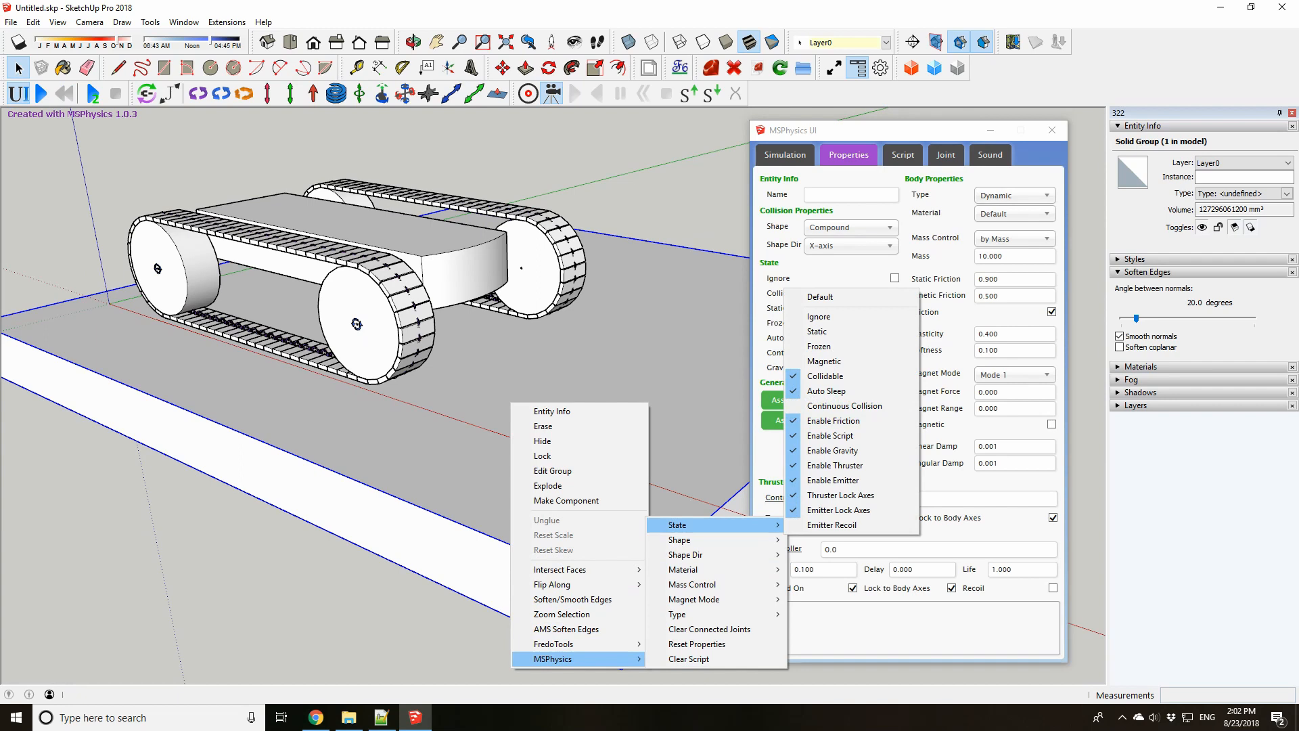
pyautogui.click(817, 331)
# Run the simulation with the static slab, examine how the tracks behave from several angles, and reset it
pyautogui.scroll(5, 244, 149)
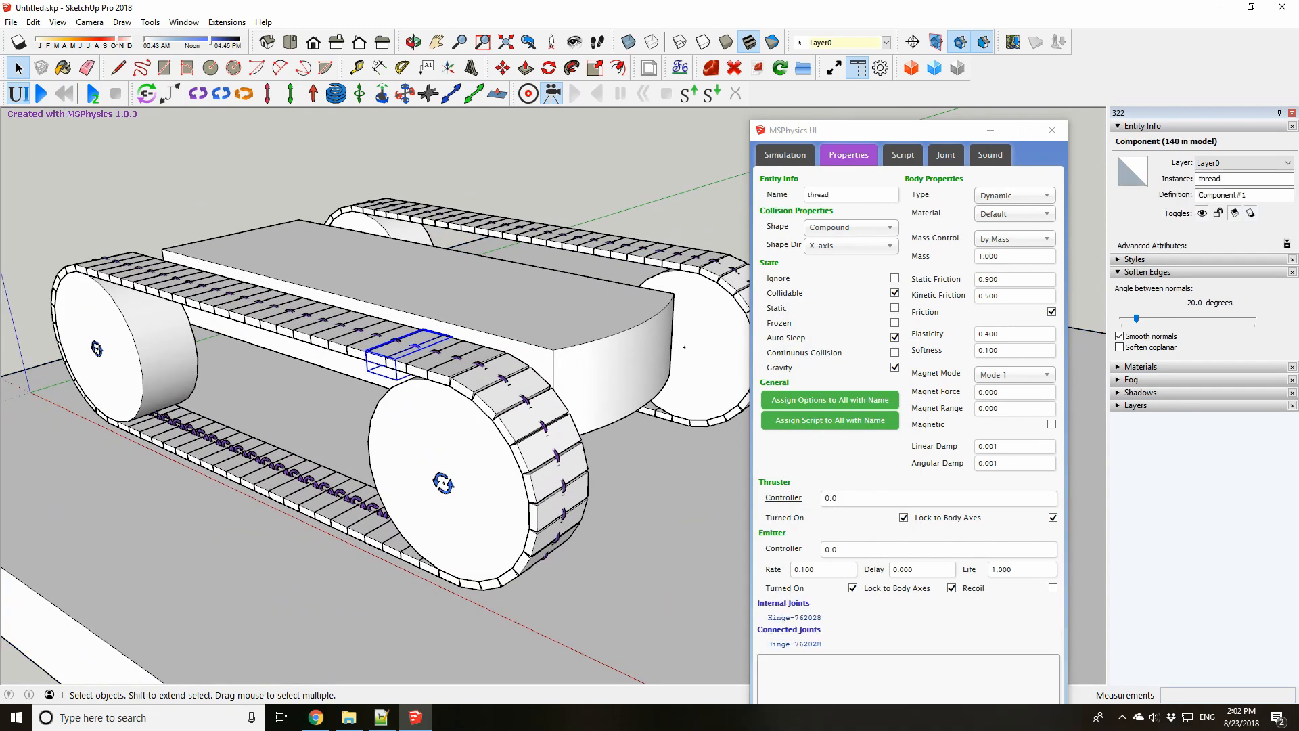
pyautogui.hotkey('ctrl', 't')
pyautogui.click(41, 94)
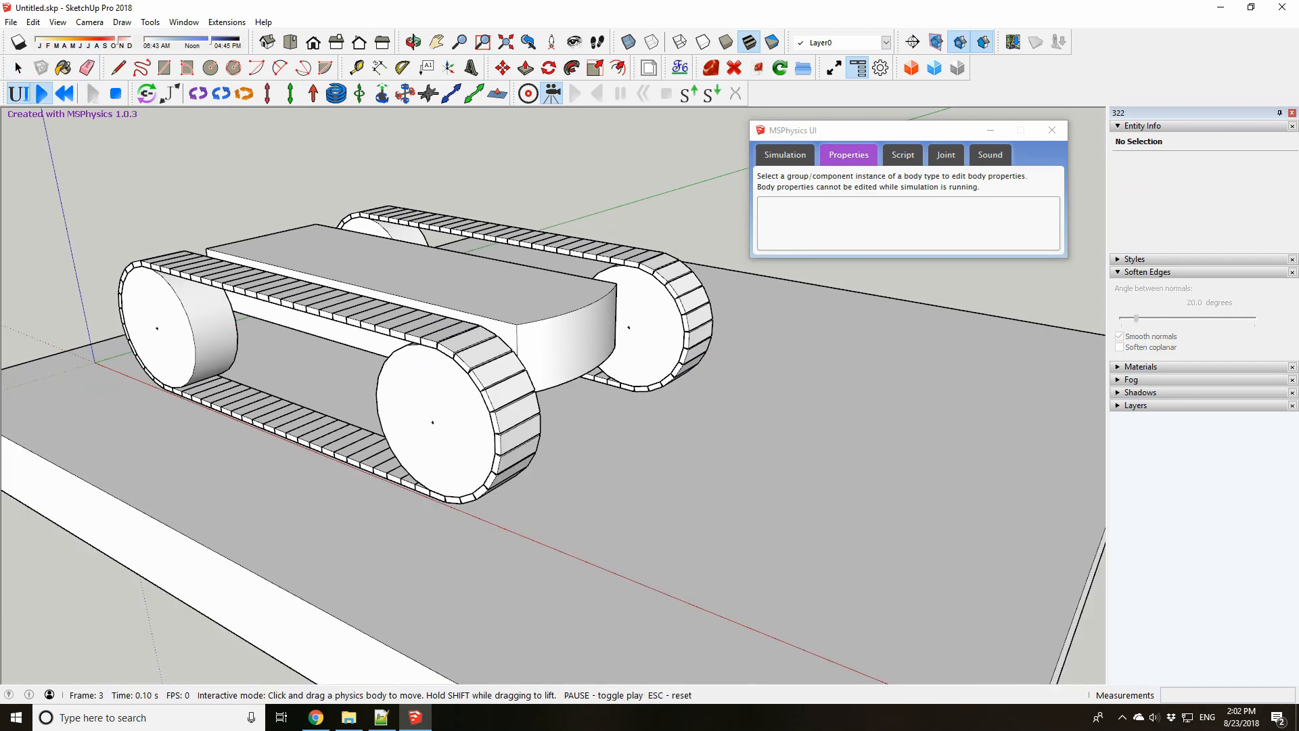
pyautogui.scroll(-1, 332, 278)
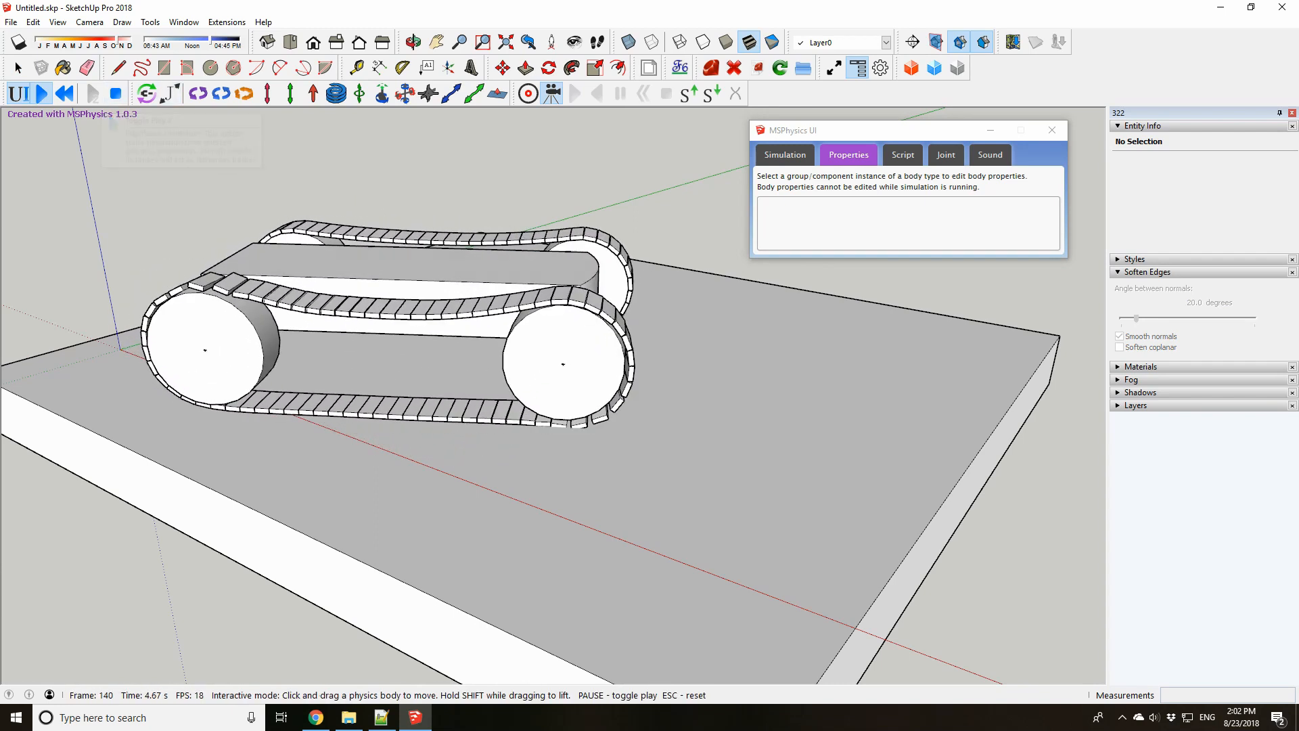
pyautogui.moveTo(474, 379); pyautogui.dragTo(745, 440, button='middle')
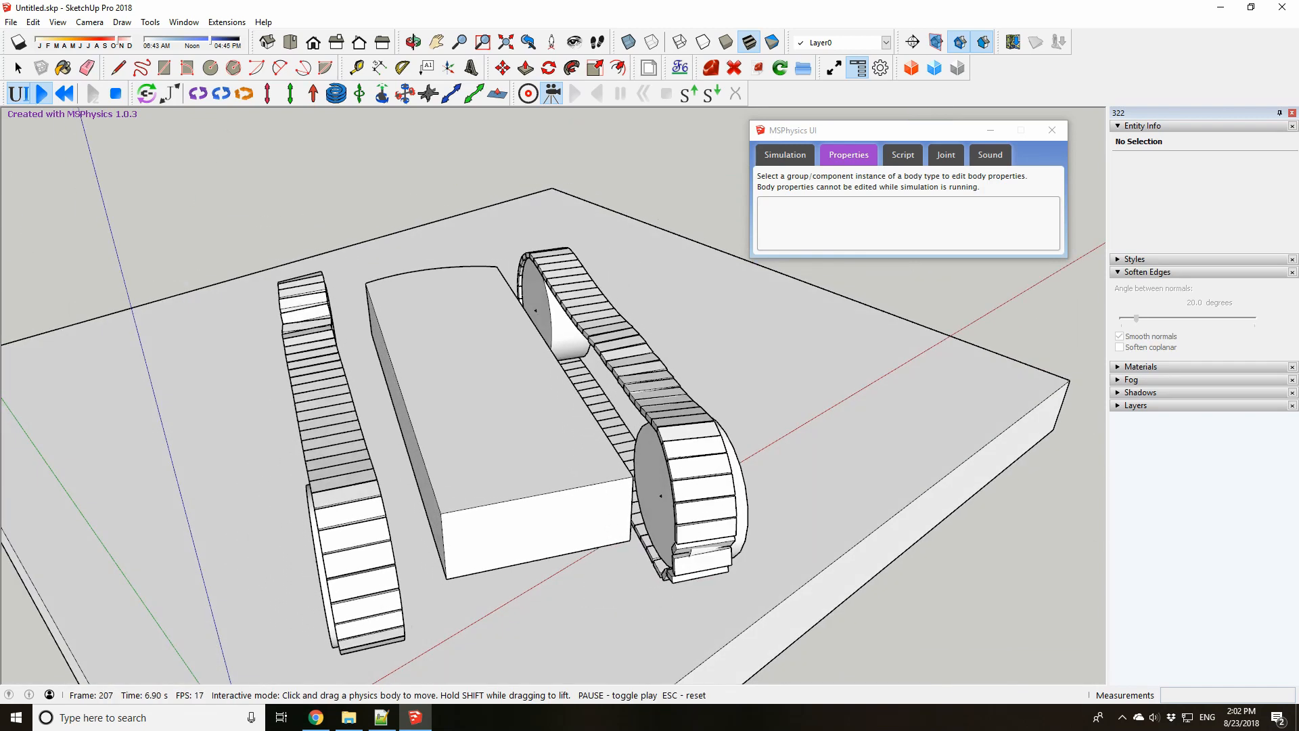
pyautogui.moveTo(722, 467); pyautogui.dragTo(487, 433, button='middle')
pyautogui.scroll(2, 562, 365)
pyautogui.scroll(1, 487, 433)
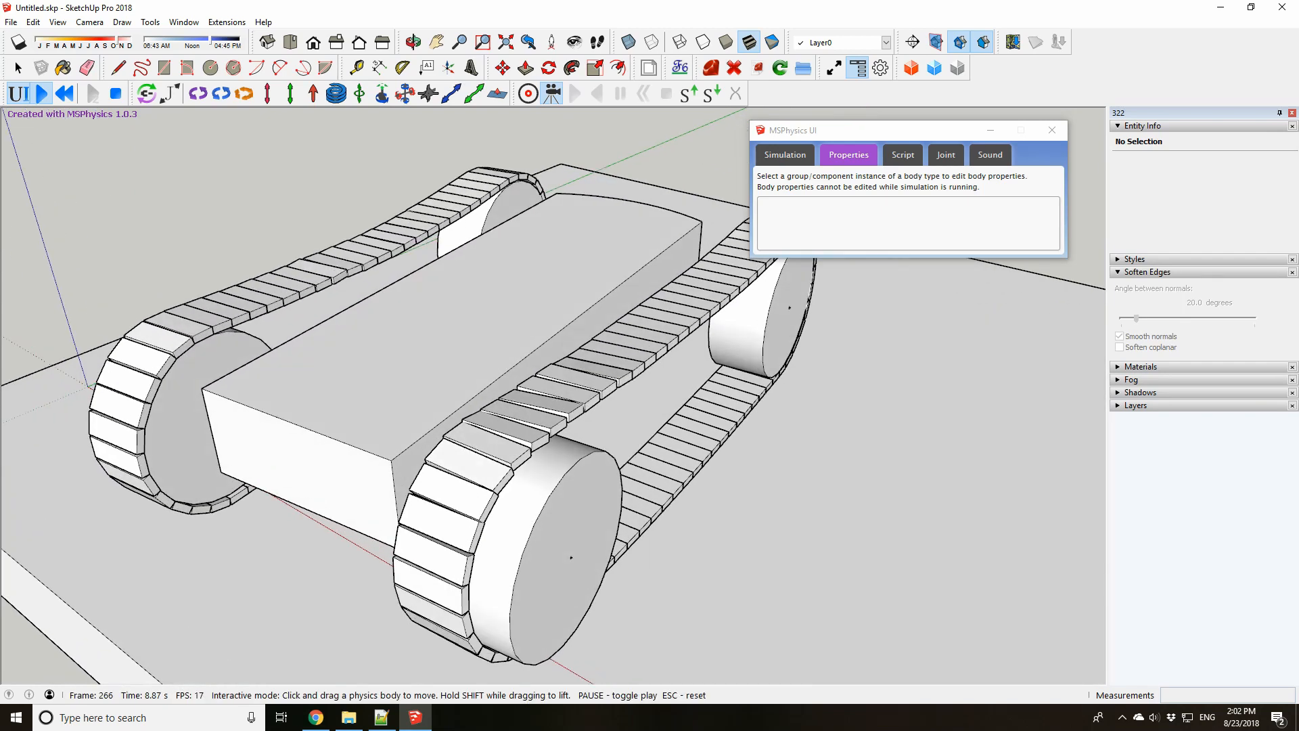
pyautogui.scroll(-1, 487, 433)
pyautogui.scroll(-1, 384, 393)
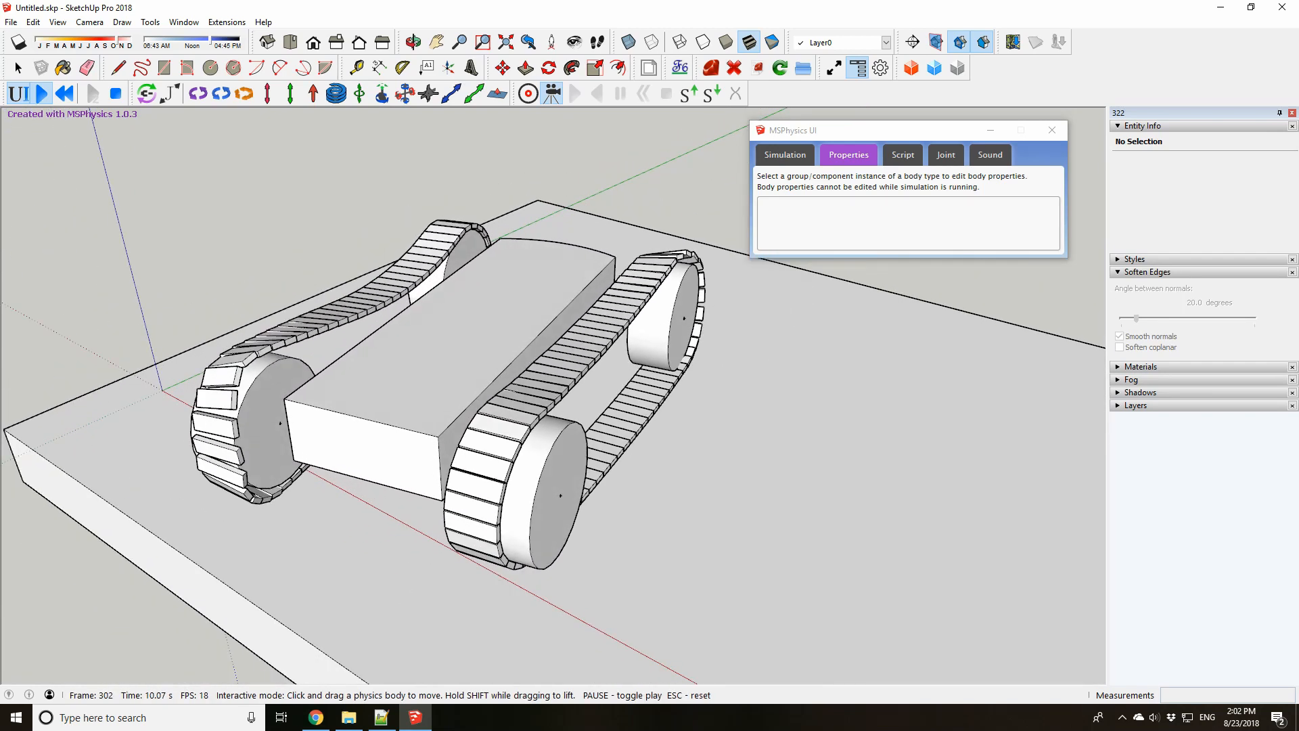
pyautogui.click(115, 93)
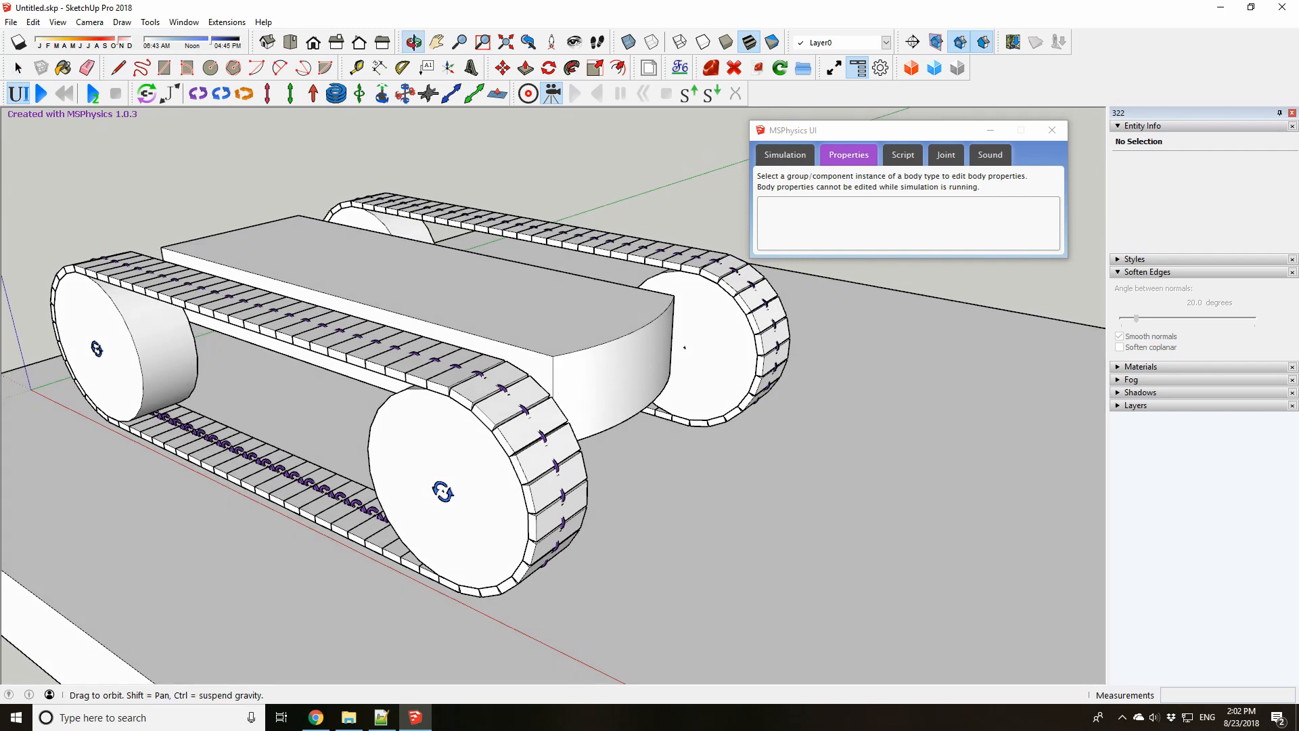
# Review the general simulation settings and examine a track block component above the wheel for gaps between neighbouring blocks
pyautogui.click(784, 155)
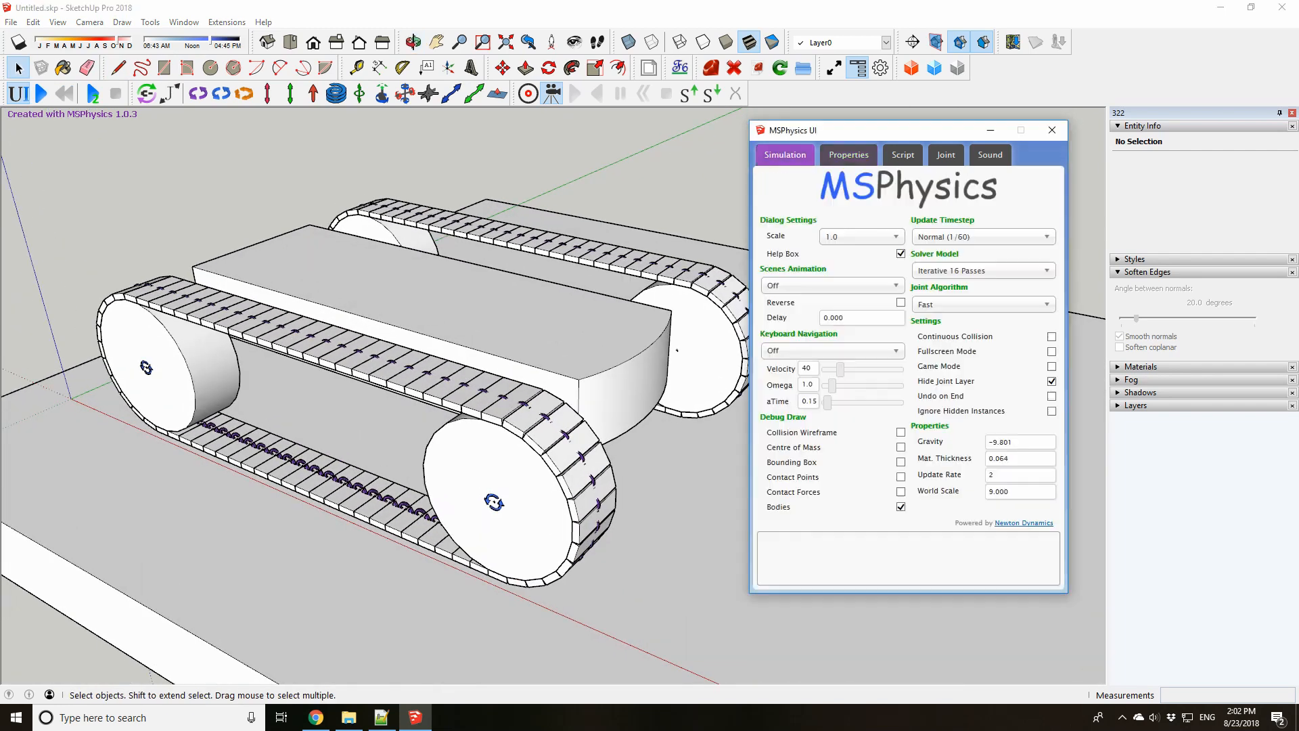
pyautogui.moveTo(649, 433); pyautogui.dragTo(514, 379, button='middle')
pyautogui.click(1019, 490)
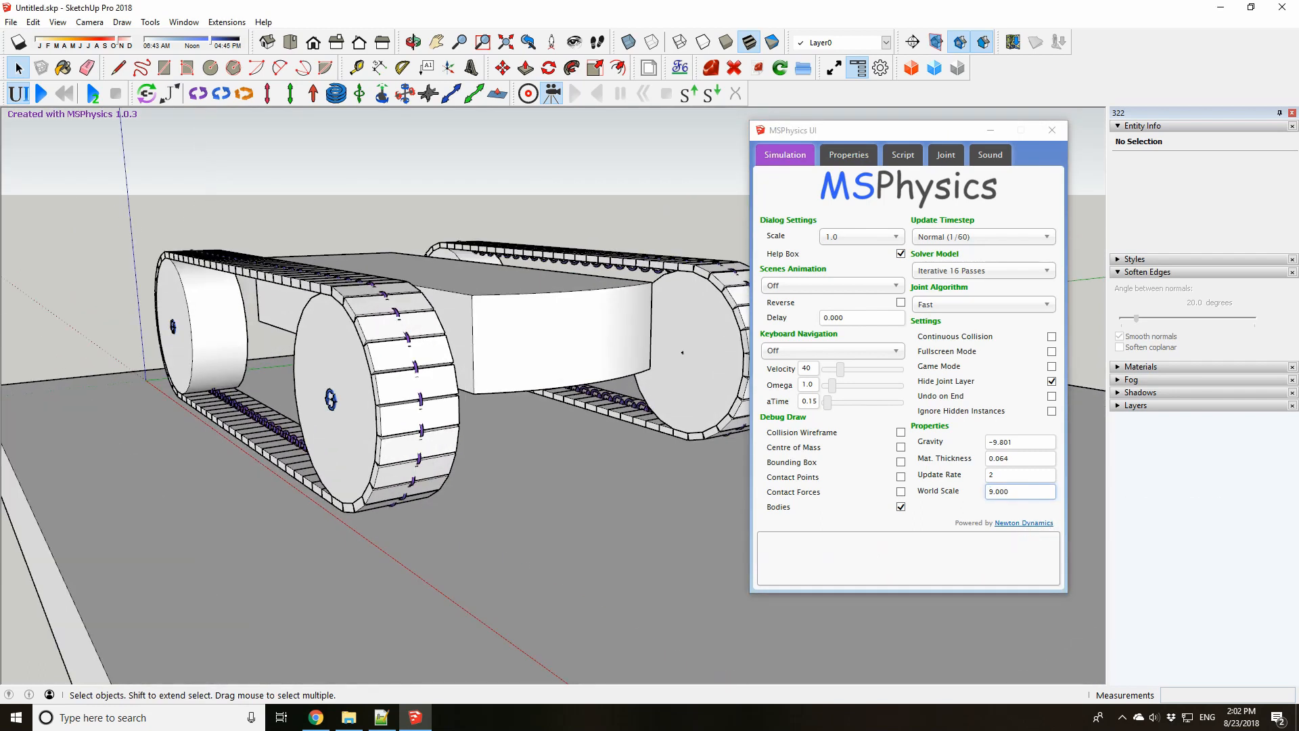
pyautogui.moveTo(433, 298); pyautogui.dragTo(494, 351, button='middle')
pyautogui.scroll(2, 494, 352)
pyautogui.doubleClick(527, 461)
pyautogui.scroll(2, 526, 462)
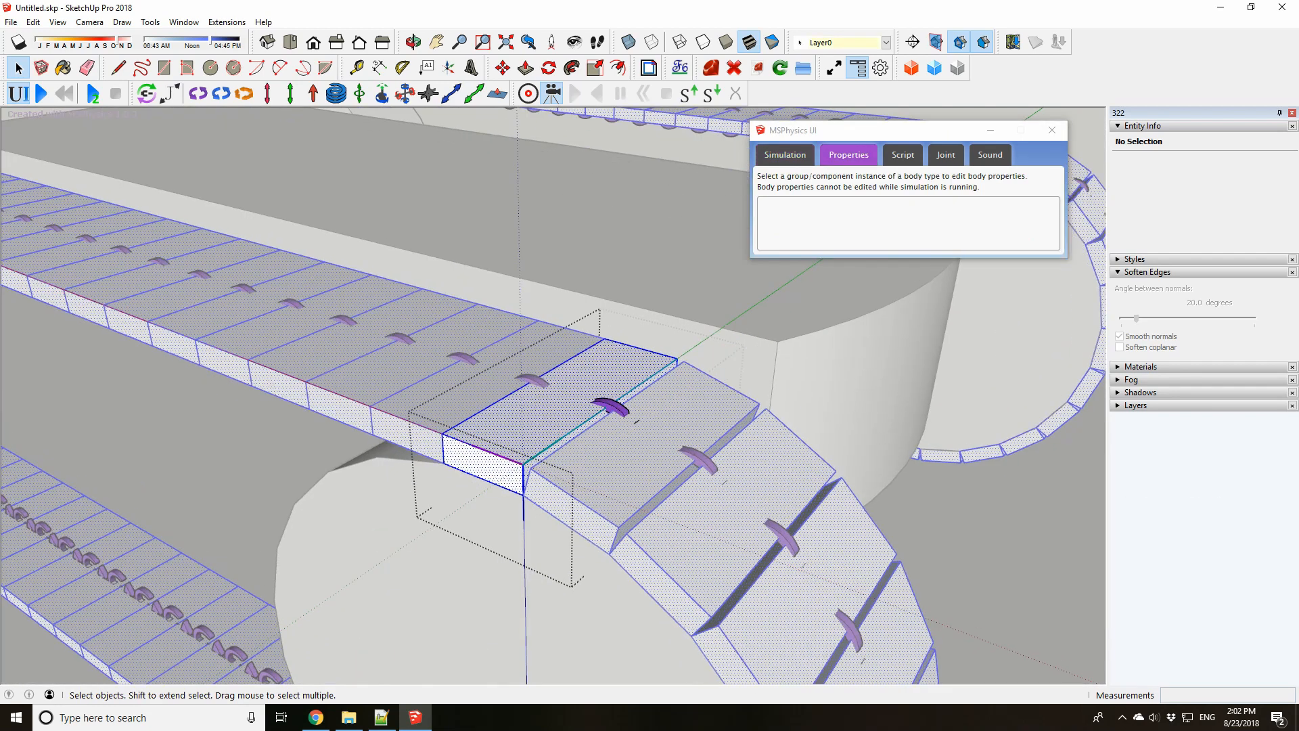
pyautogui.tripleClick(526, 461)
pyautogui.moveTo(527, 462); pyautogui.dragTo(501, 399, button='middle')
pyautogui.scroll(-4, 410, 399)
pyautogui.press('Escape')
pyautogui.click(494, 384)
pyautogui.scroll(3, 501, 399)
# In the general simulation settings, set the material thickness to 0 and the world scale to 1
pyautogui.click(784, 154)
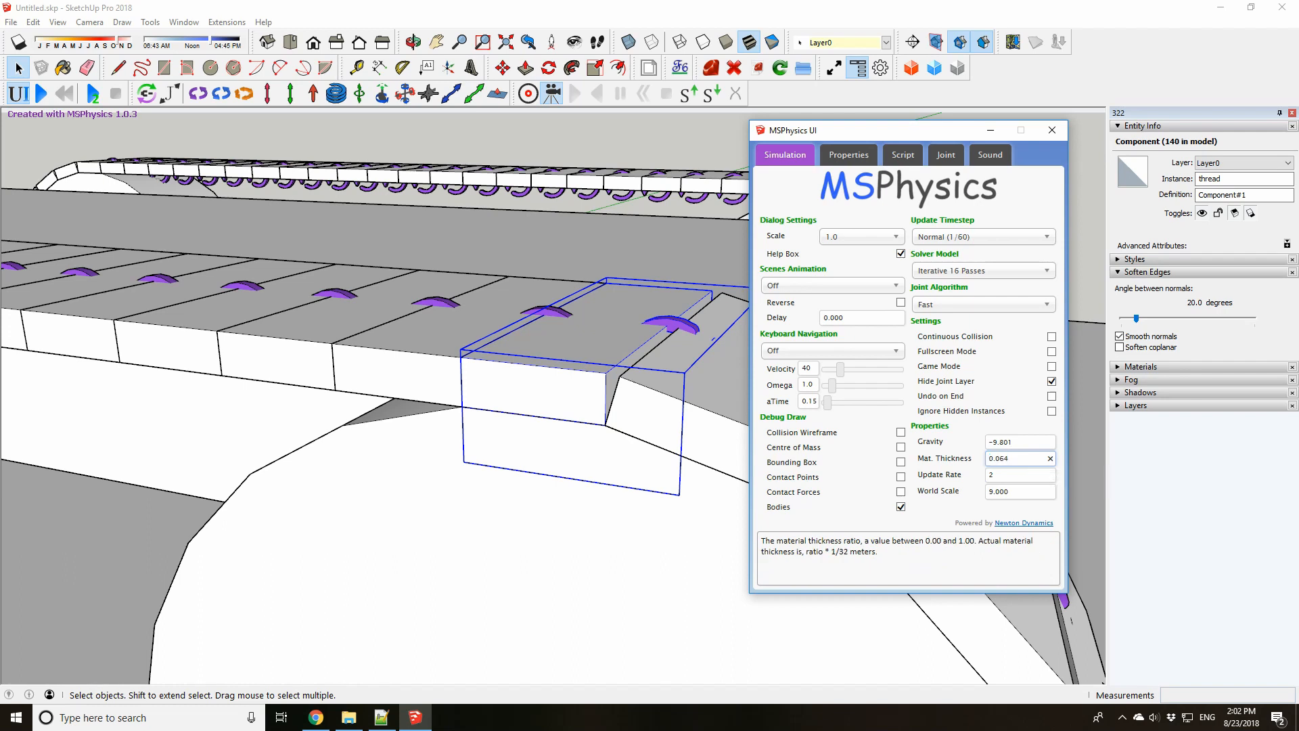
pyautogui.moveTo(1014, 458); pyautogui.dragTo(894, 450)
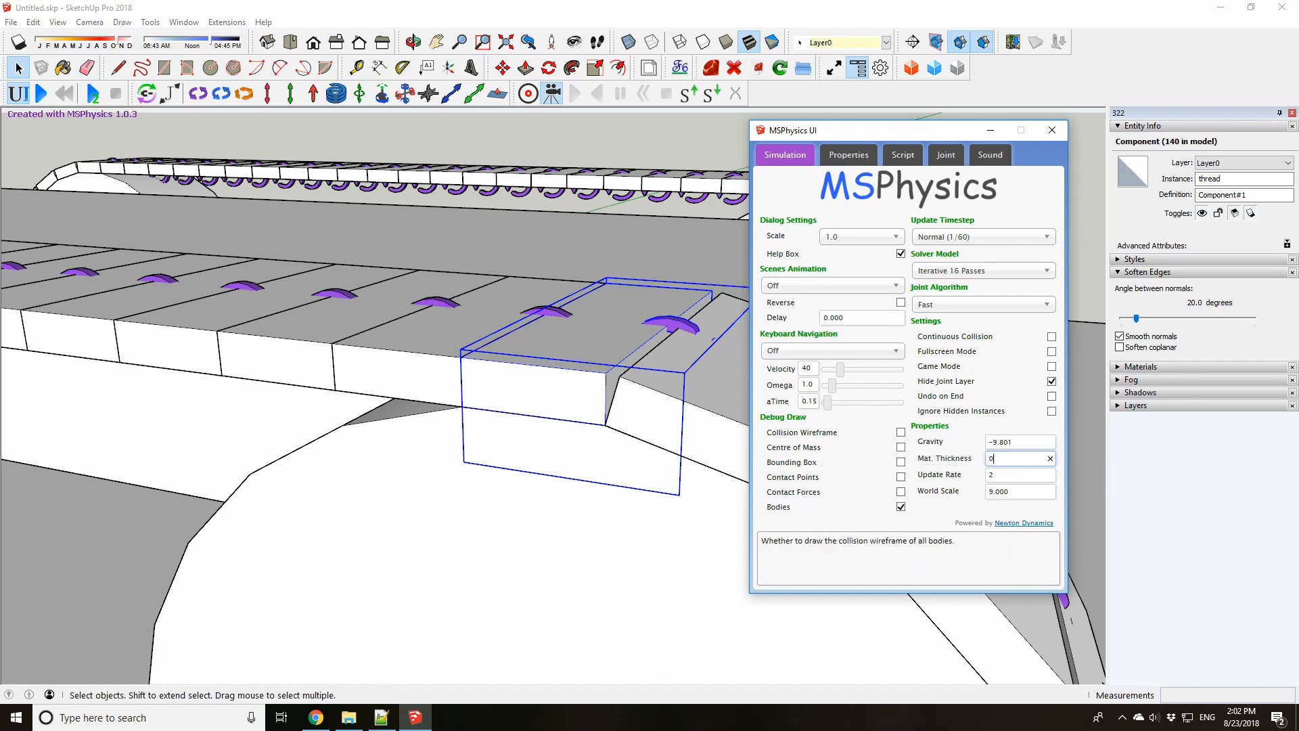
pyautogui.press('Tab')
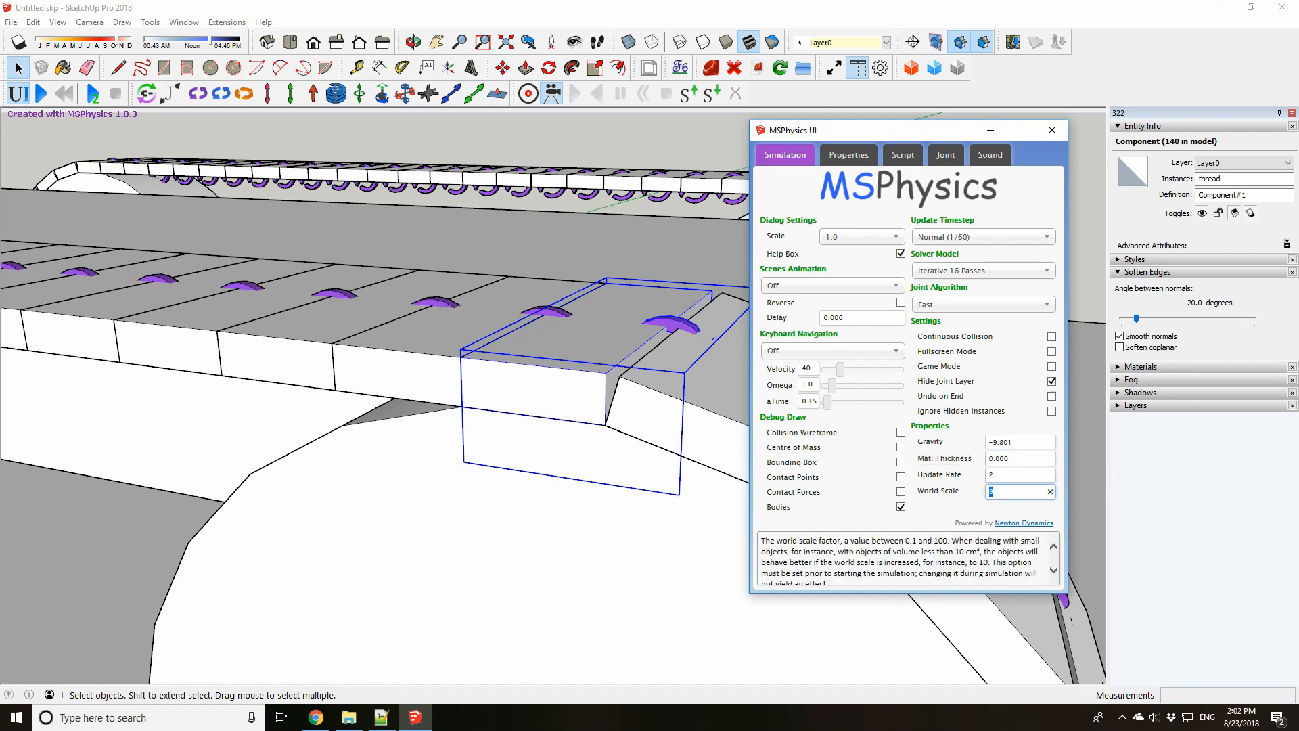
pyautogui.moveTo(542, 423); pyautogui.dragTo(379, 379, button='middle')
pyautogui.scroll(-3, 494, 400)
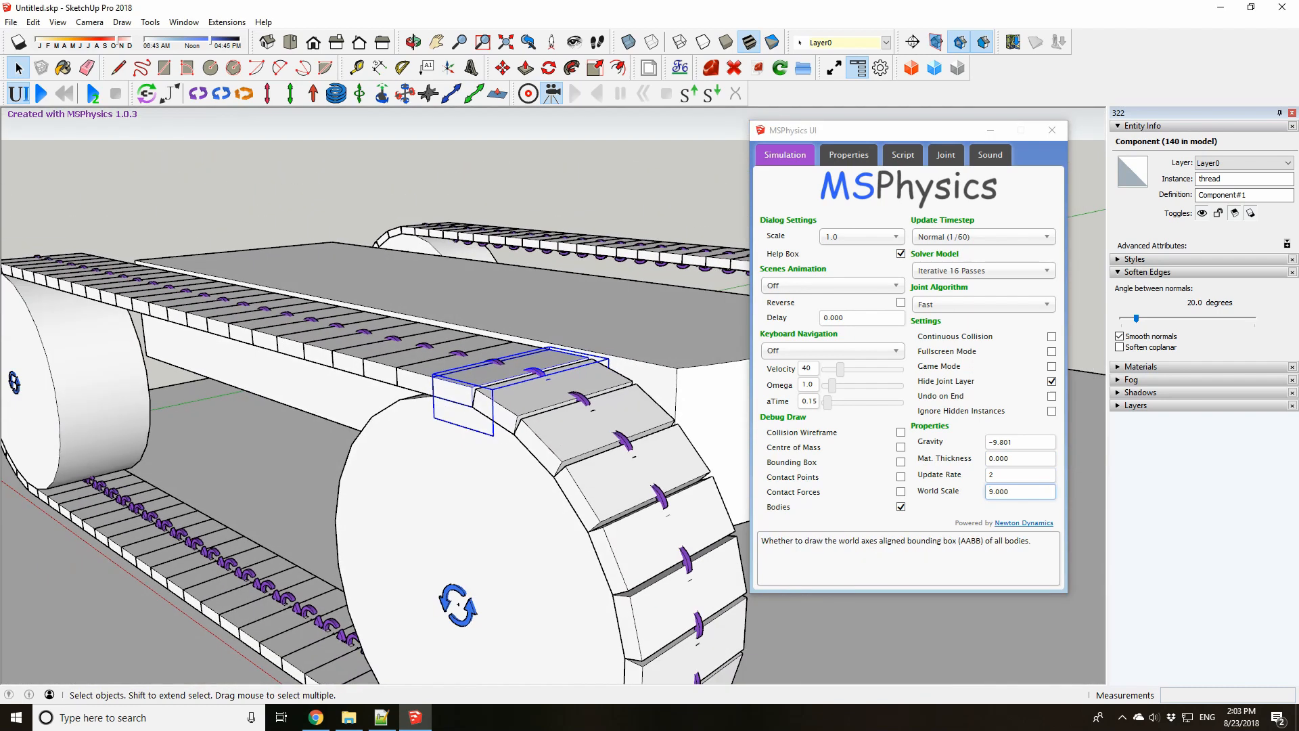
pyautogui.click(1016, 491)
pyautogui.press('Tab')
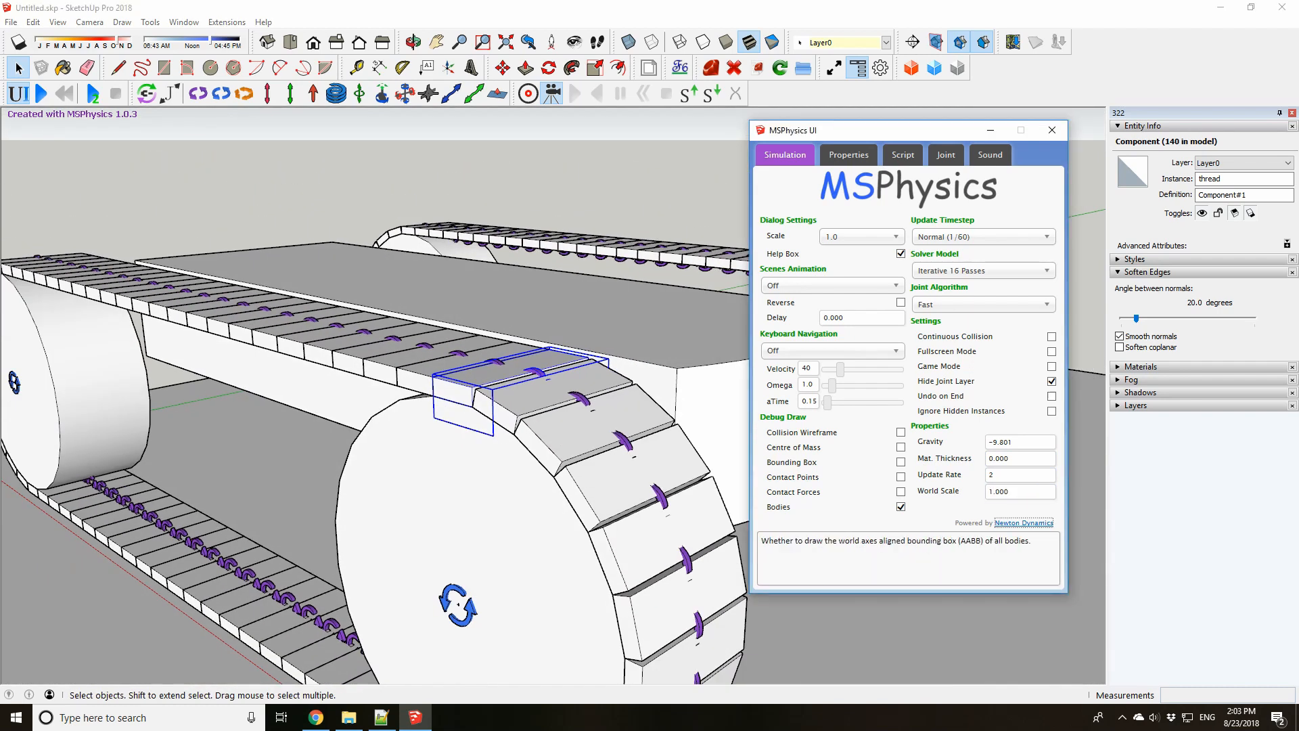
# Try the Accurate joint algorithm in the simulation settings and switch back to Fast
pyautogui.moveTo(555, 304); pyautogui.dragTo(514, 345, button='middle')
pyautogui.scroll(-4, 514, 284)
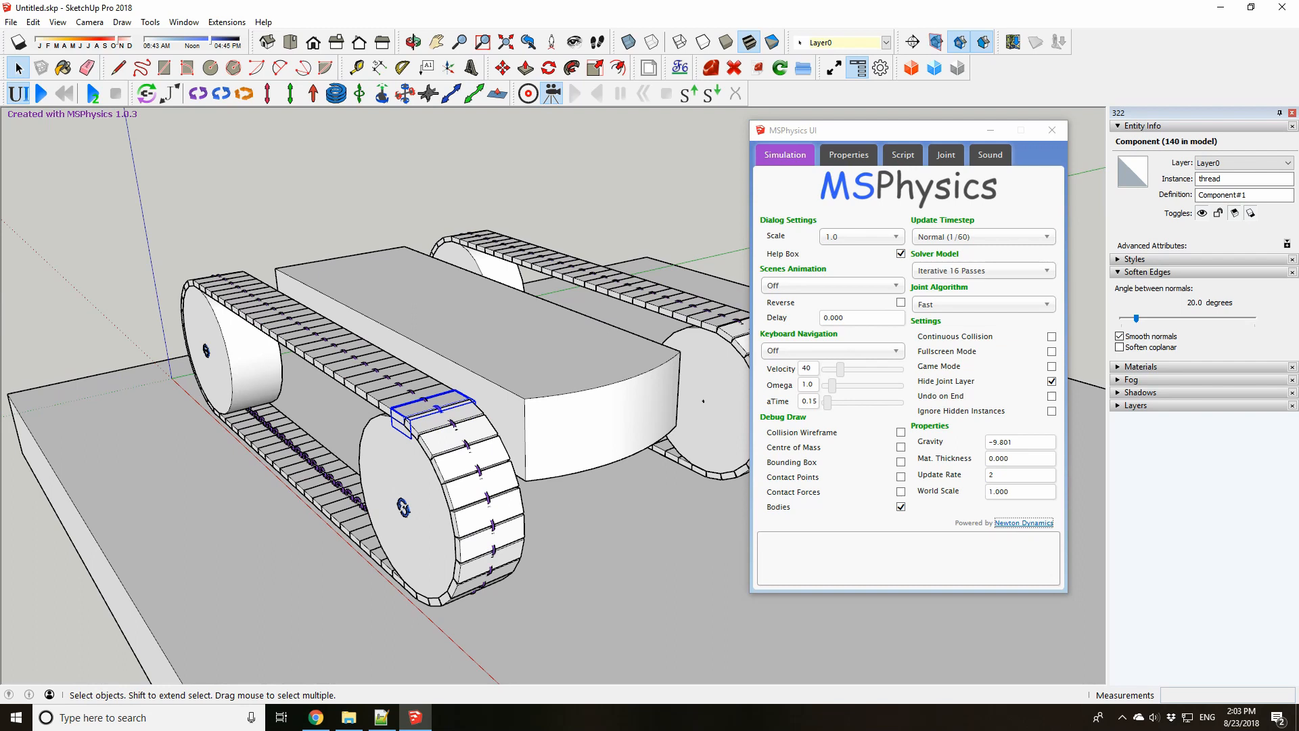
pyautogui.click(982, 304)
pyautogui.click(983, 320)
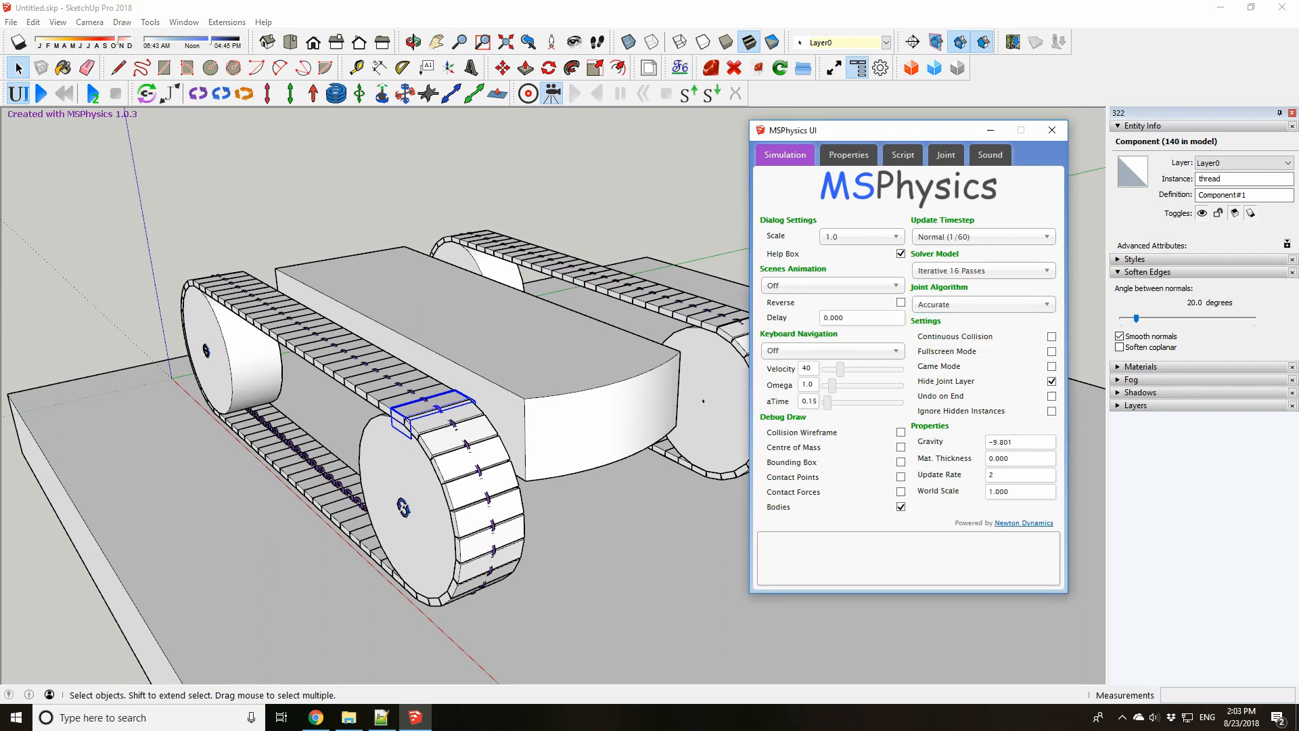
pyautogui.click(983, 304)
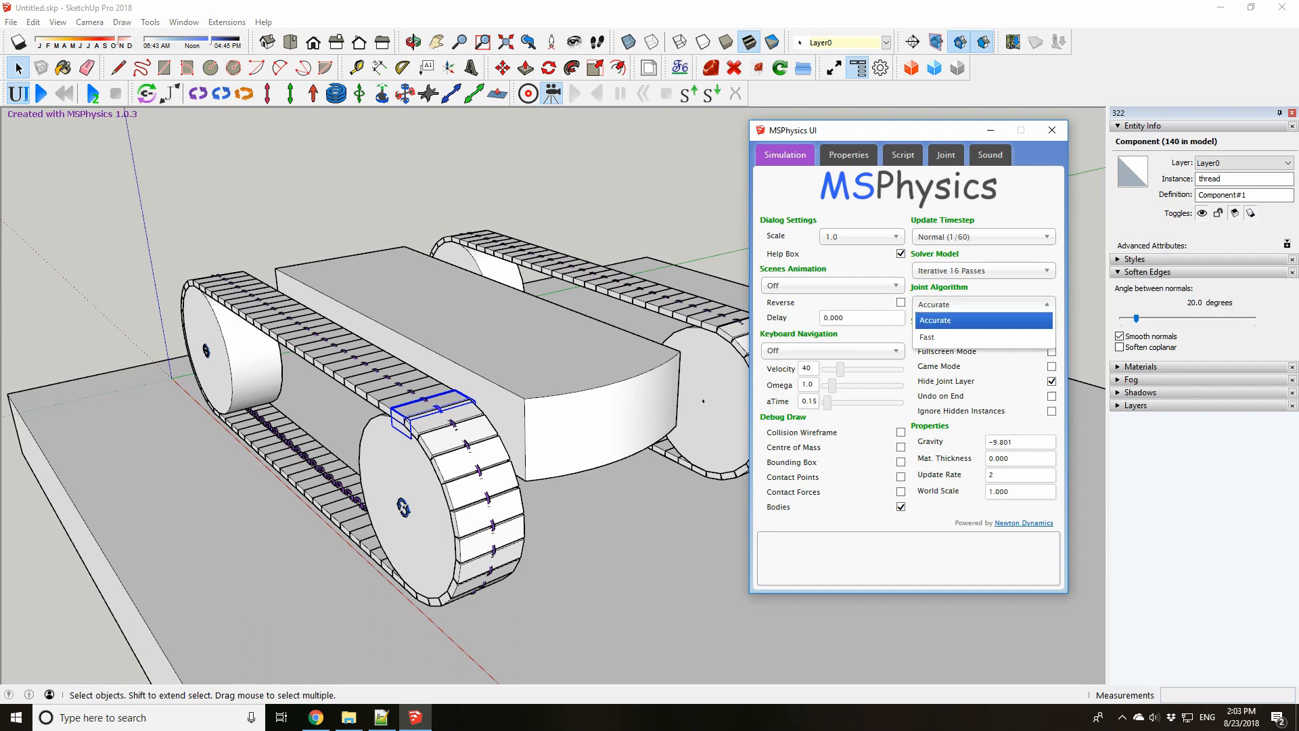
pyautogui.click(983, 337)
# Run the simulation with the new material thickness and world scale, check the tracks from the vehicle's end, and reset it
pyautogui.moveTo(473, 406); pyautogui.dragTo(514, 393, button='middle')
pyautogui.hotkey('ctrl', 't')
pyautogui.scroll(3, 474, 352)
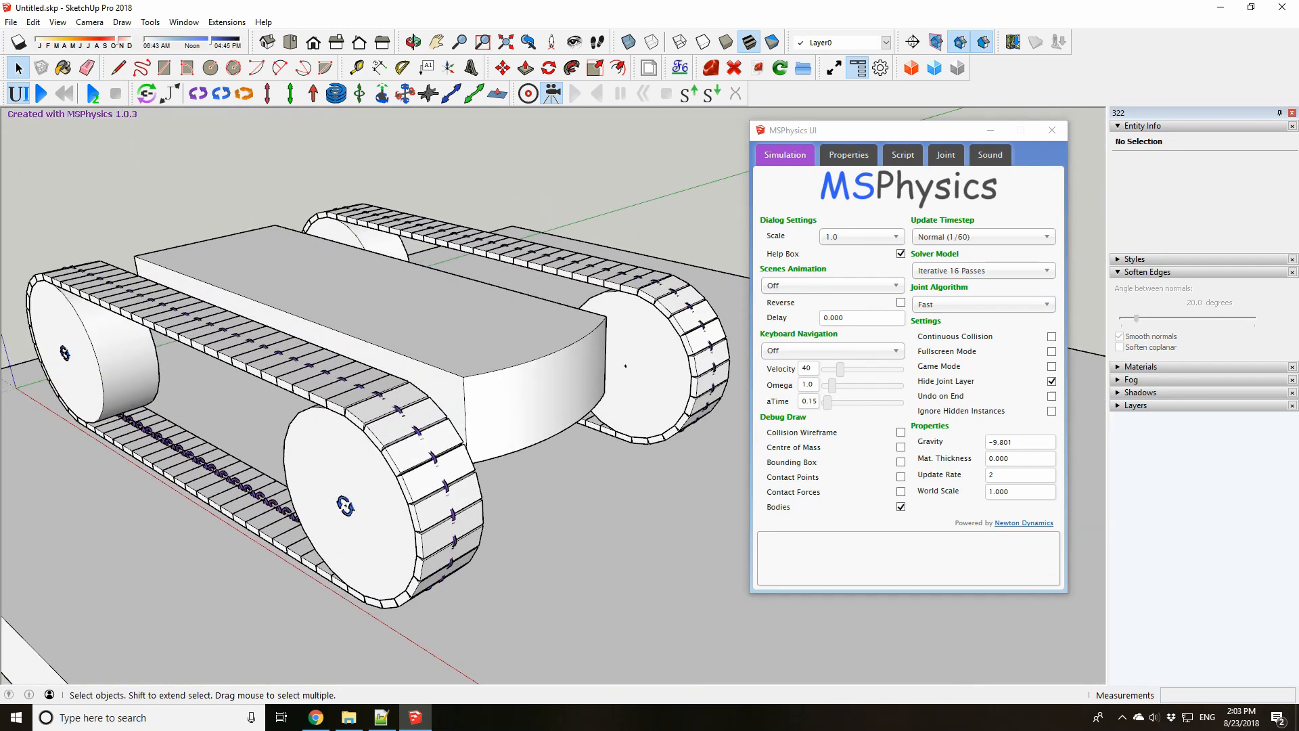
pyautogui.click(42, 93)
pyautogui.scroll(-4, 339, 224)
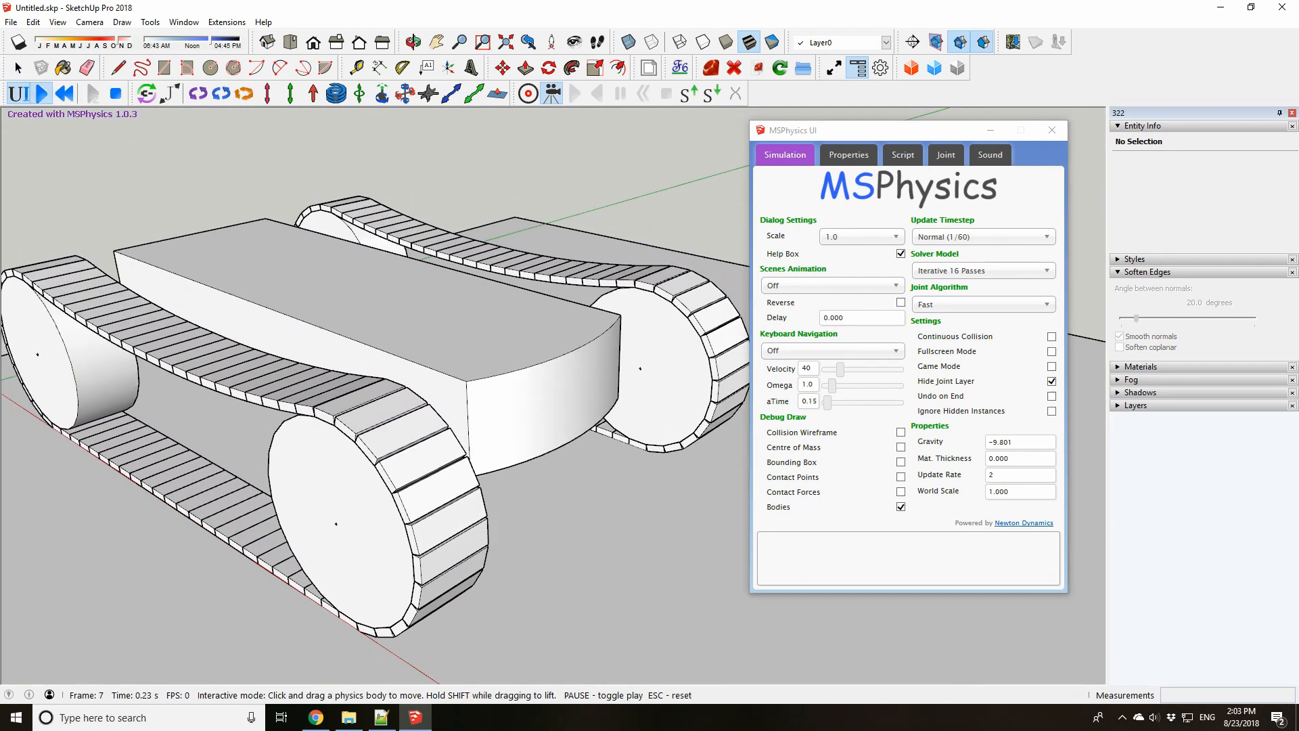
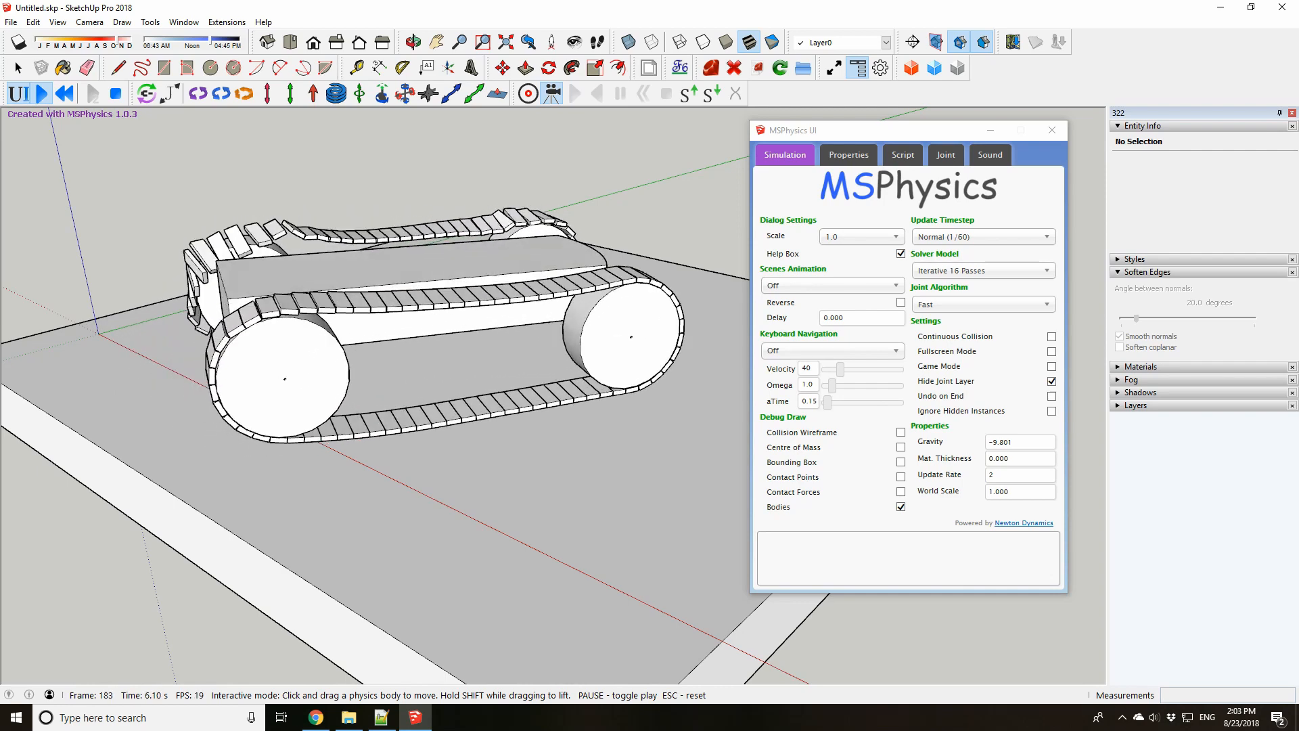
pyautogui.moveTo(406, 406); pyautogui.dragTo(642, 416, button='middle')
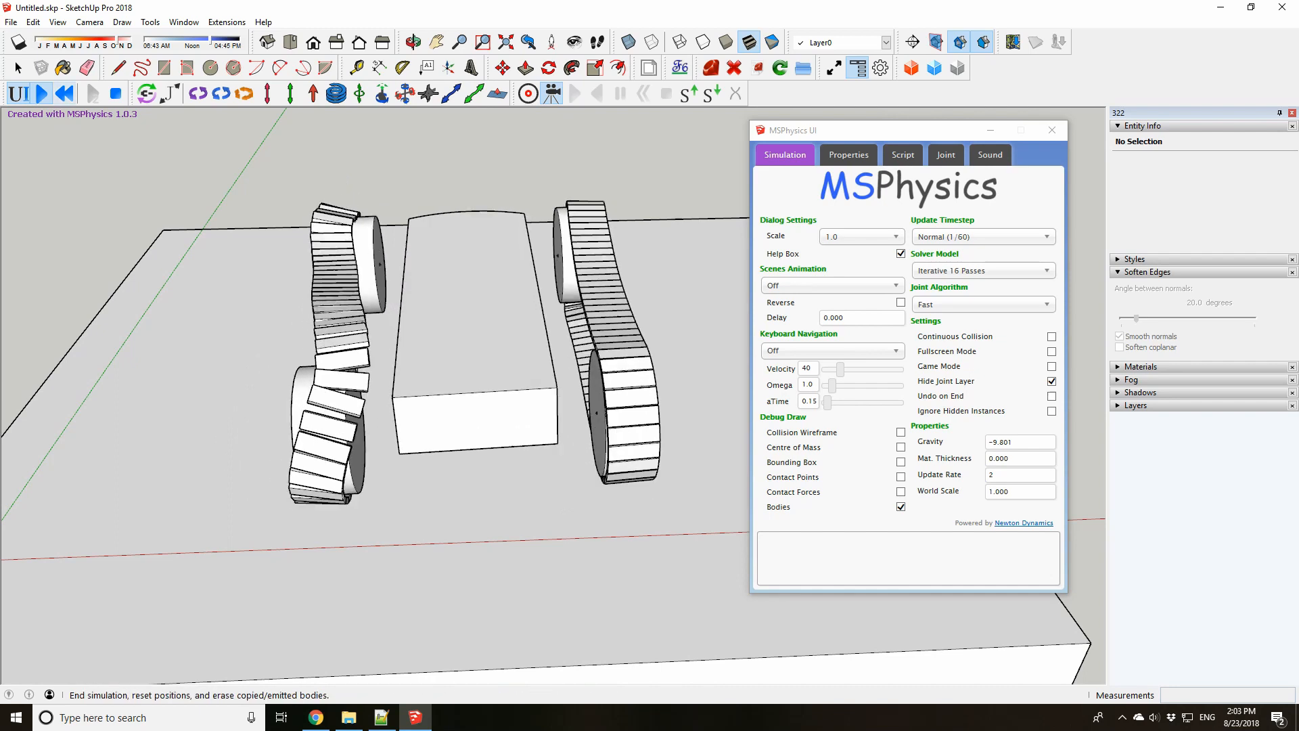
pyautogui.click(64, 93)
# Inside a track block component, set the hinge joint's stiffness to 0.998 and leave the component
pyautogui.moveTo(379, 352); pyautogui.dragTo(339, 339, button='middle')
pyautogui.click(138, 323)
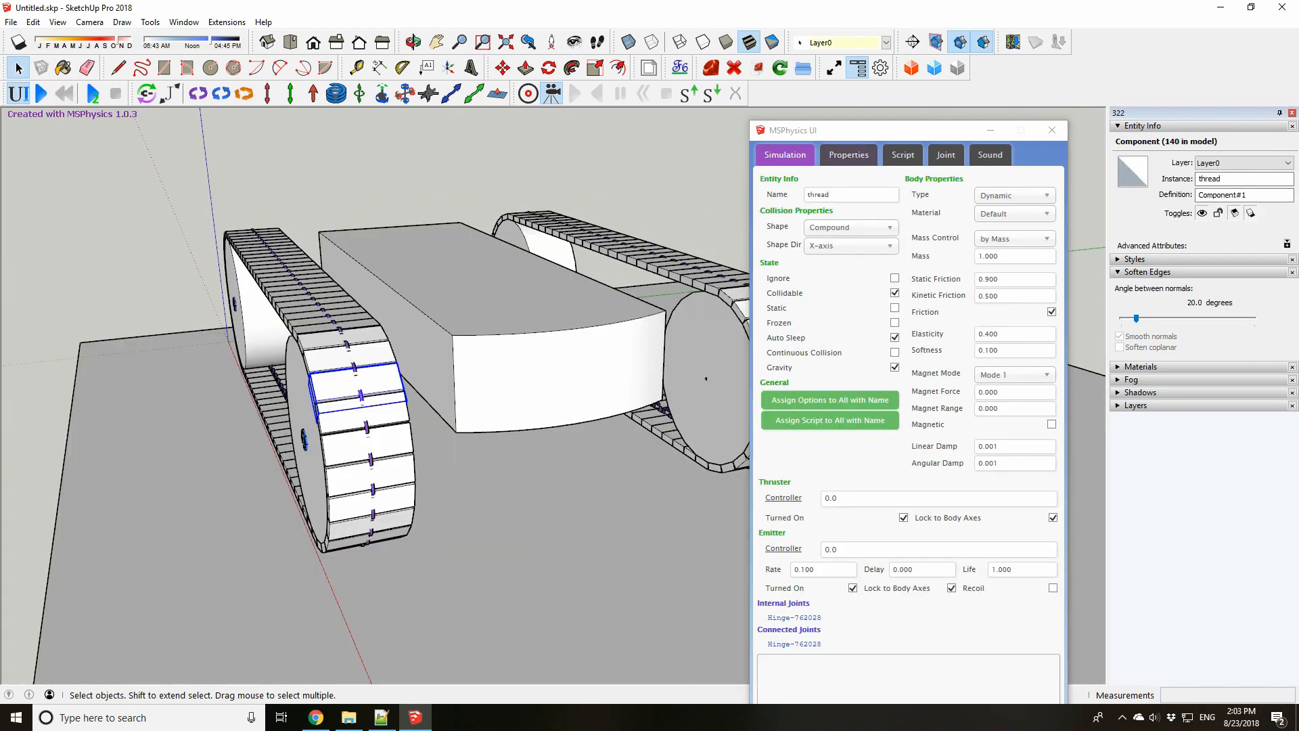
pyautogui.scroll(3, 379, 359)
pyautogui.doubleClick(366, 365)
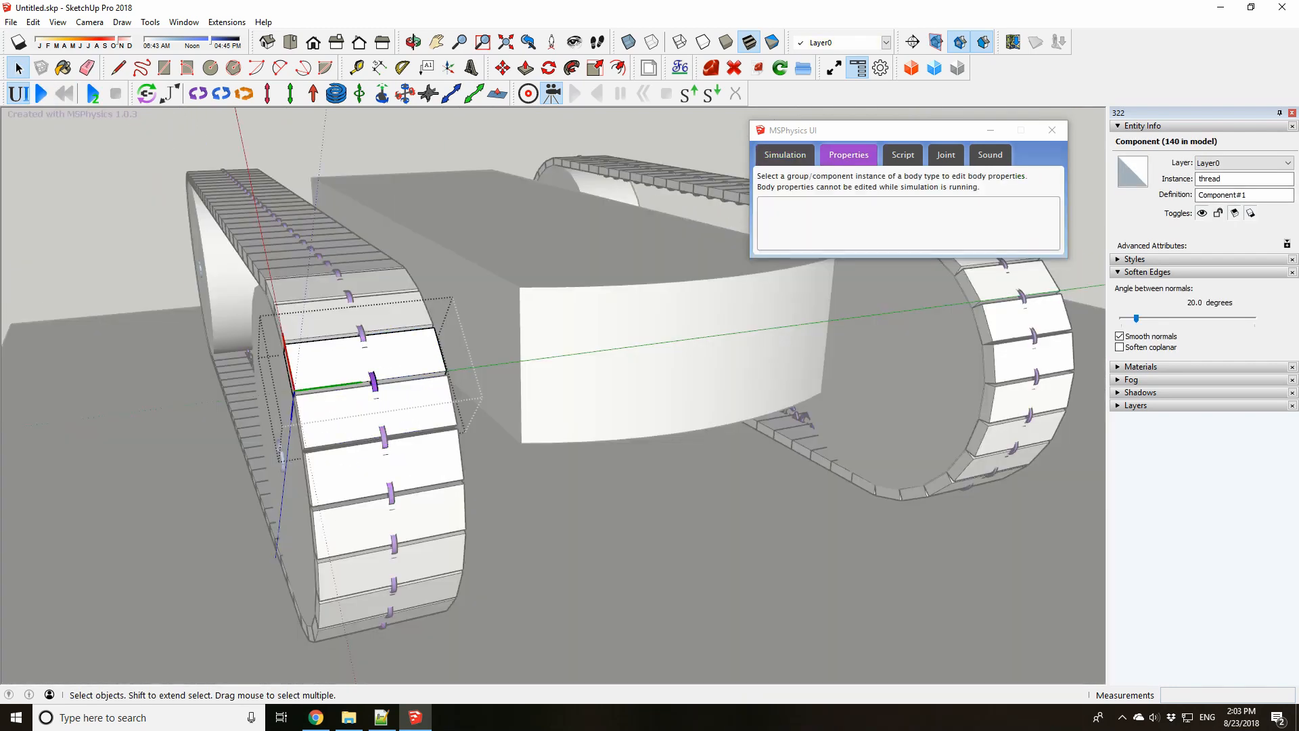
pyautogui.click(374, 383)
pyautogui.moveTo(291, 461); pyautogui.dragTo(411, 507, button='middle')
pyautogui.doubleClick(898, 212)
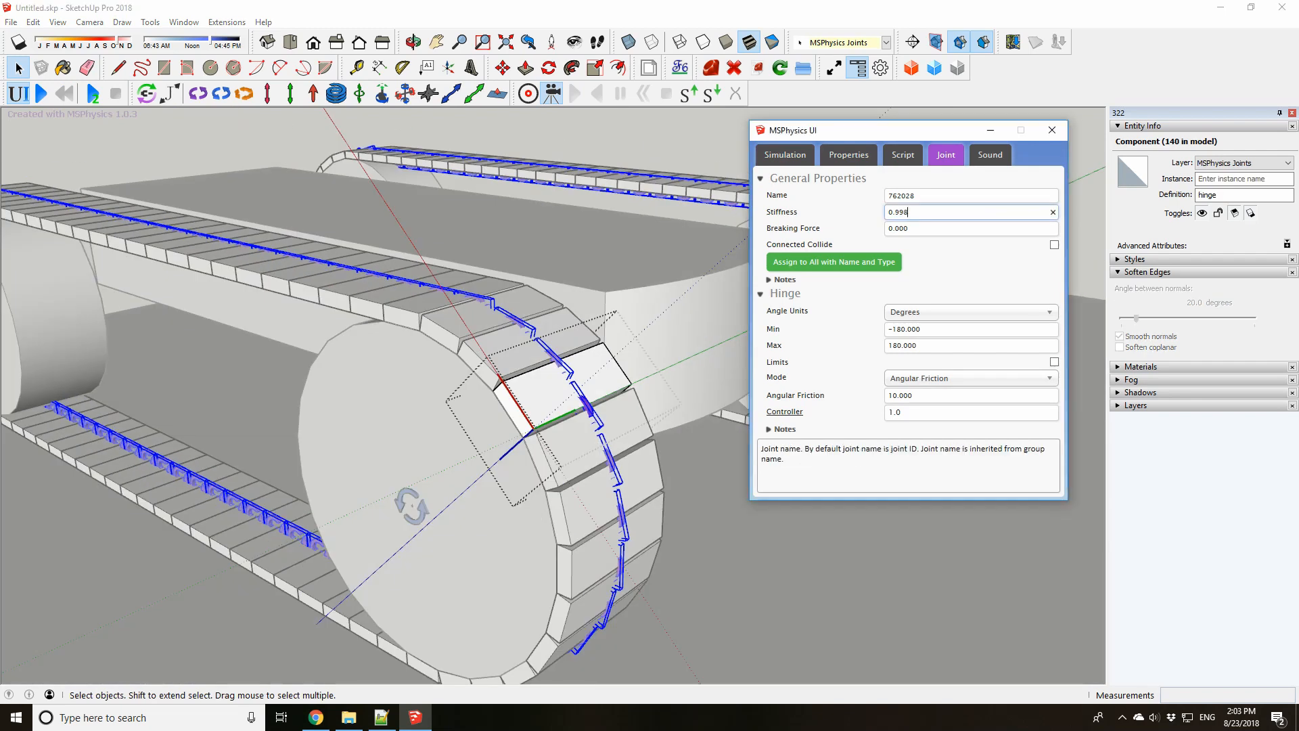
pyautogui.doubleClick(900, 228)
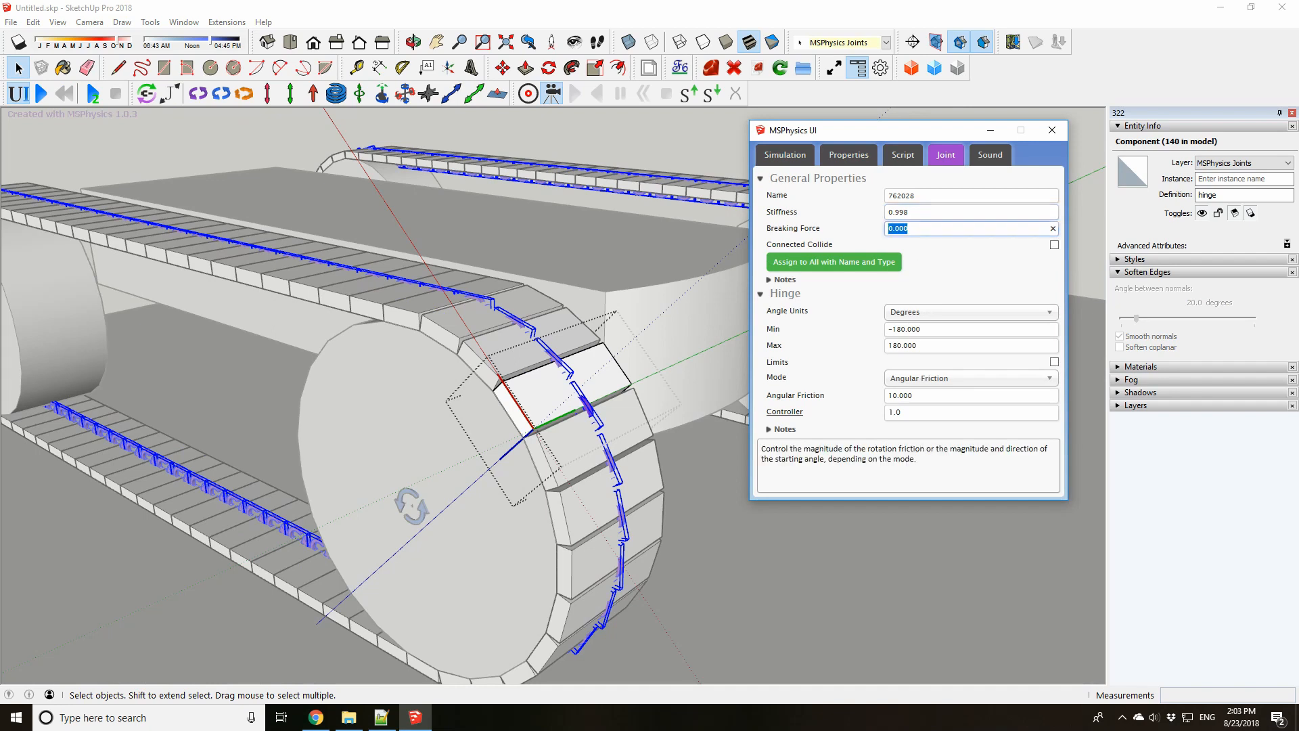
pyautogui.write('10')
pyautogui.press('Tab')
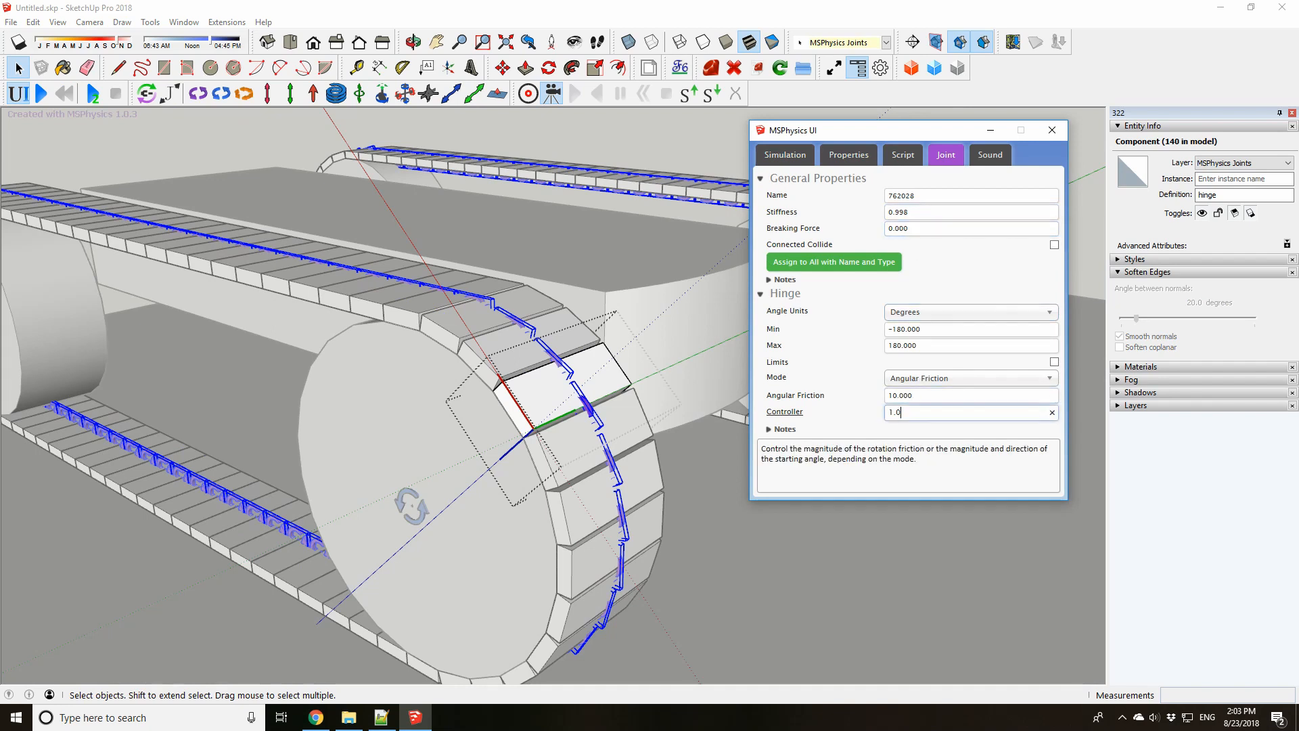
pyautogui.scroll(-3, 553, 396)
pyautogui.moveTo(553, 395); pyautogui.dragTo(474, 366, button='middle')
pyautogui.press('Escape')
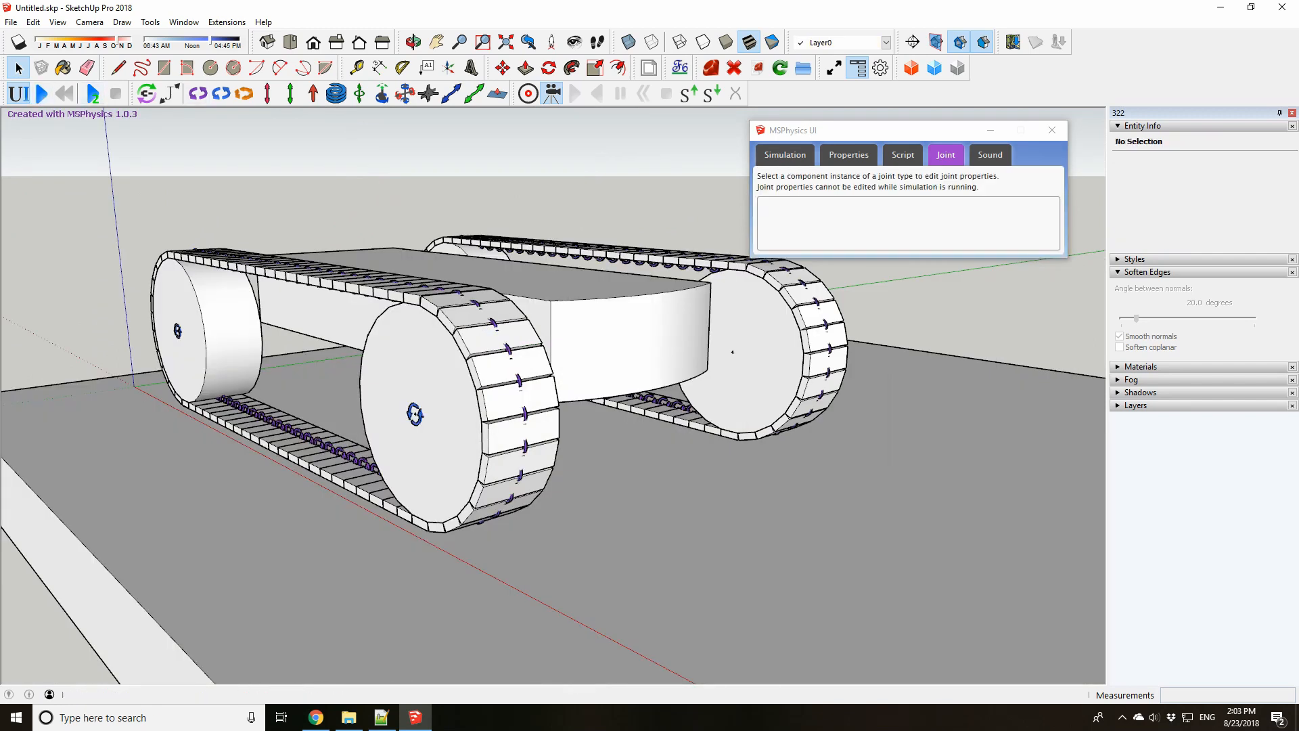
# Run the simulation with the new hinge stiffness, examine both tracks and wheels from several angles, and reset it
pyautogui.click(42, 94)
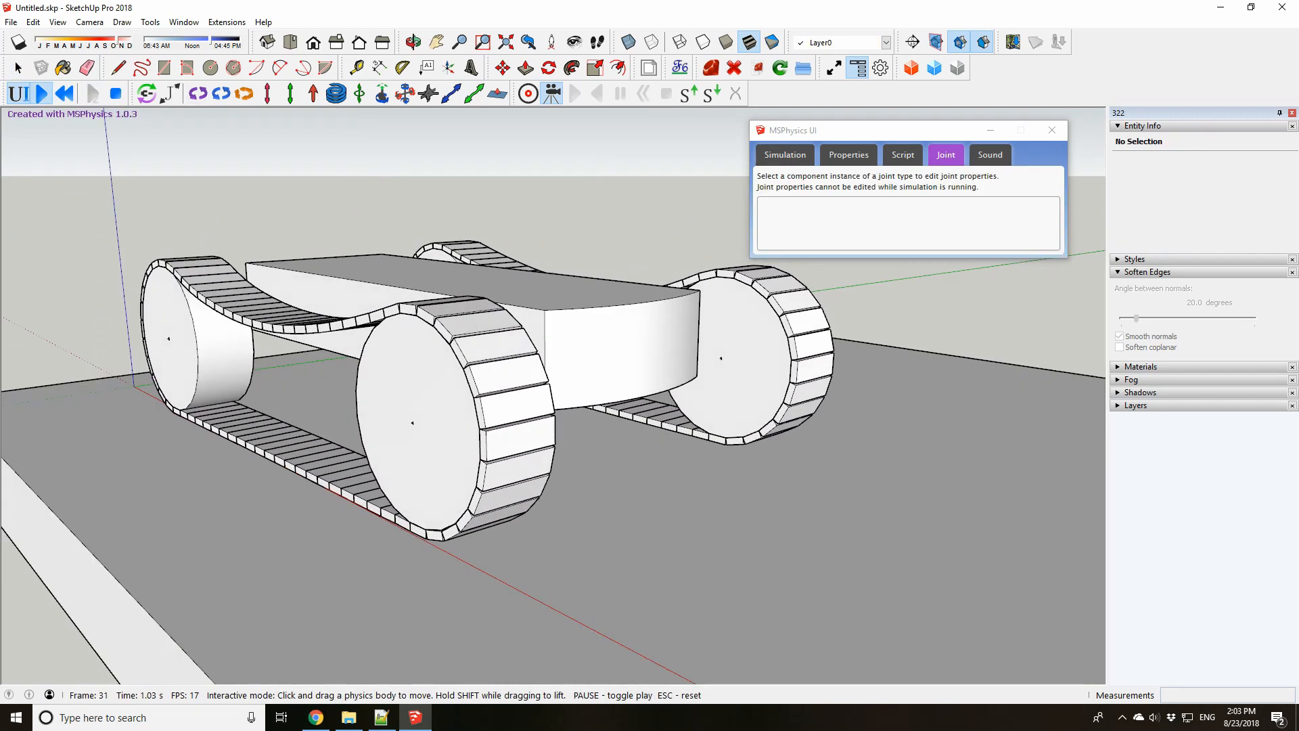
pyautogui.scroll(-2, 509, 316)
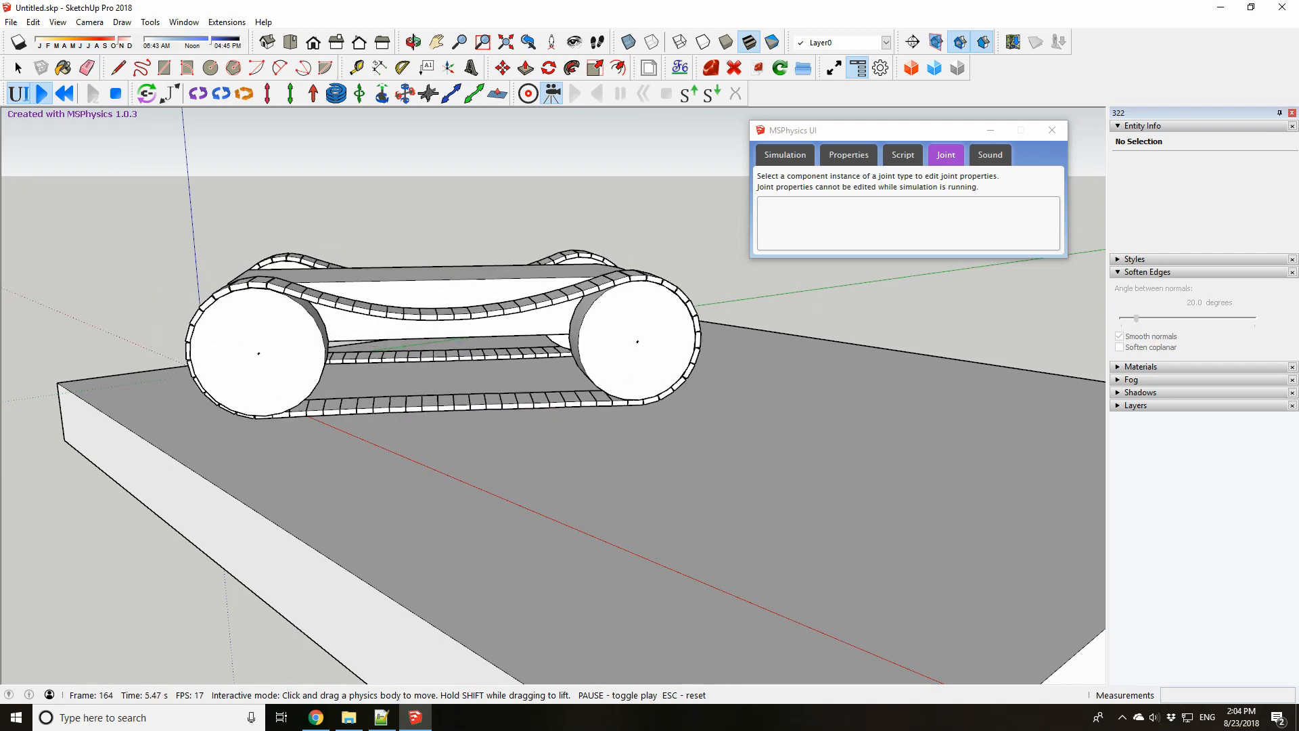
pyautogui.moveTo(473, 339); pyautogui.dragTo(649, 474, button='middle')
pyautogui.moveTo(473, 406); pyautogui.dragTo(433, 446, button='middle')
pyautogui.scroll(4, 386, 250)
pyautogui.scroll(-1, 189, 320)
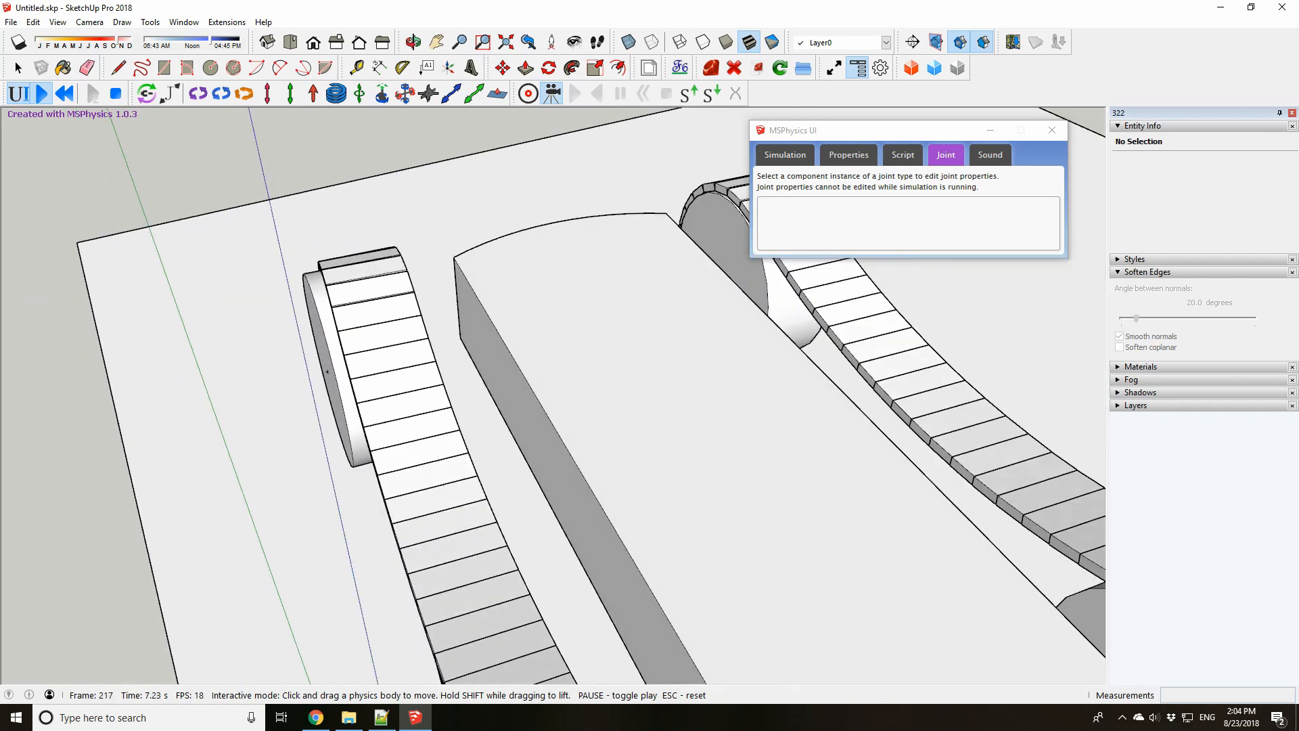
pyautogui.scroll(-2, 304, 304)
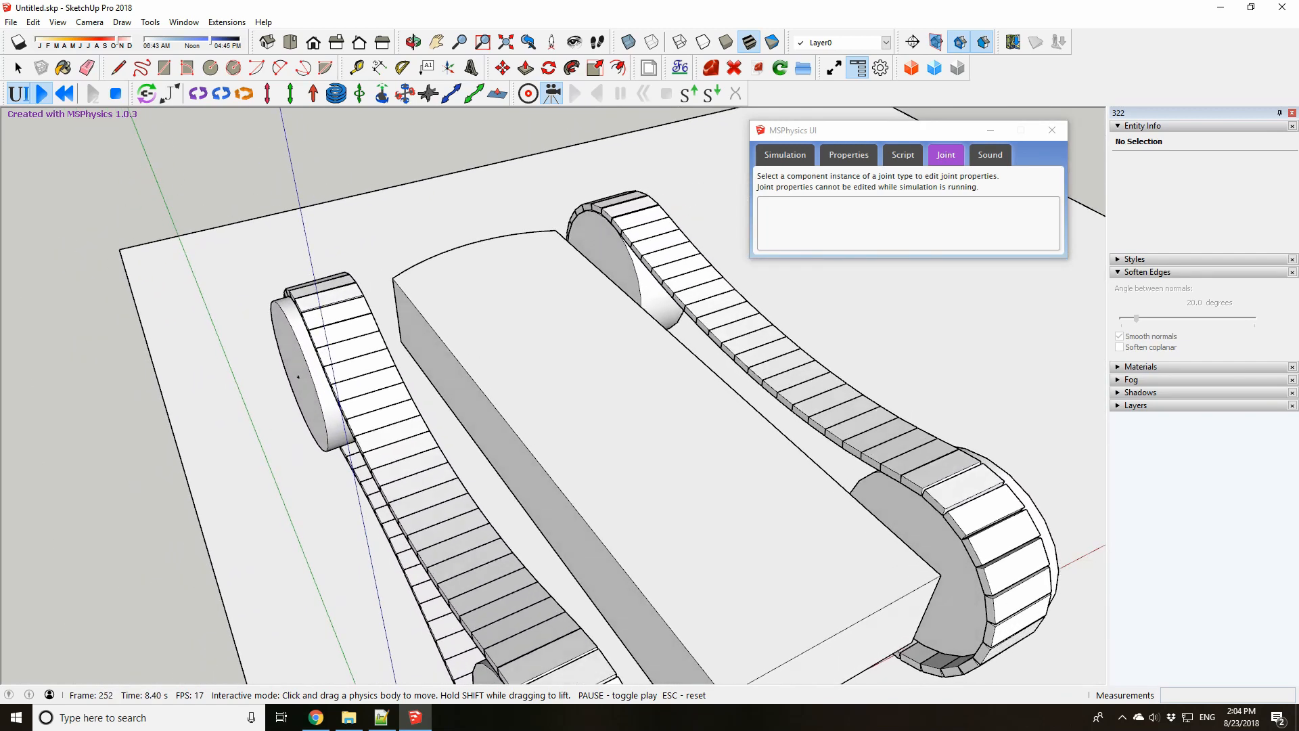
pyautogui.moveTo(223, 379); pyautogui.dragTo(318, 319, button='middle')
pyautogui.scroll(2, 305, 318)
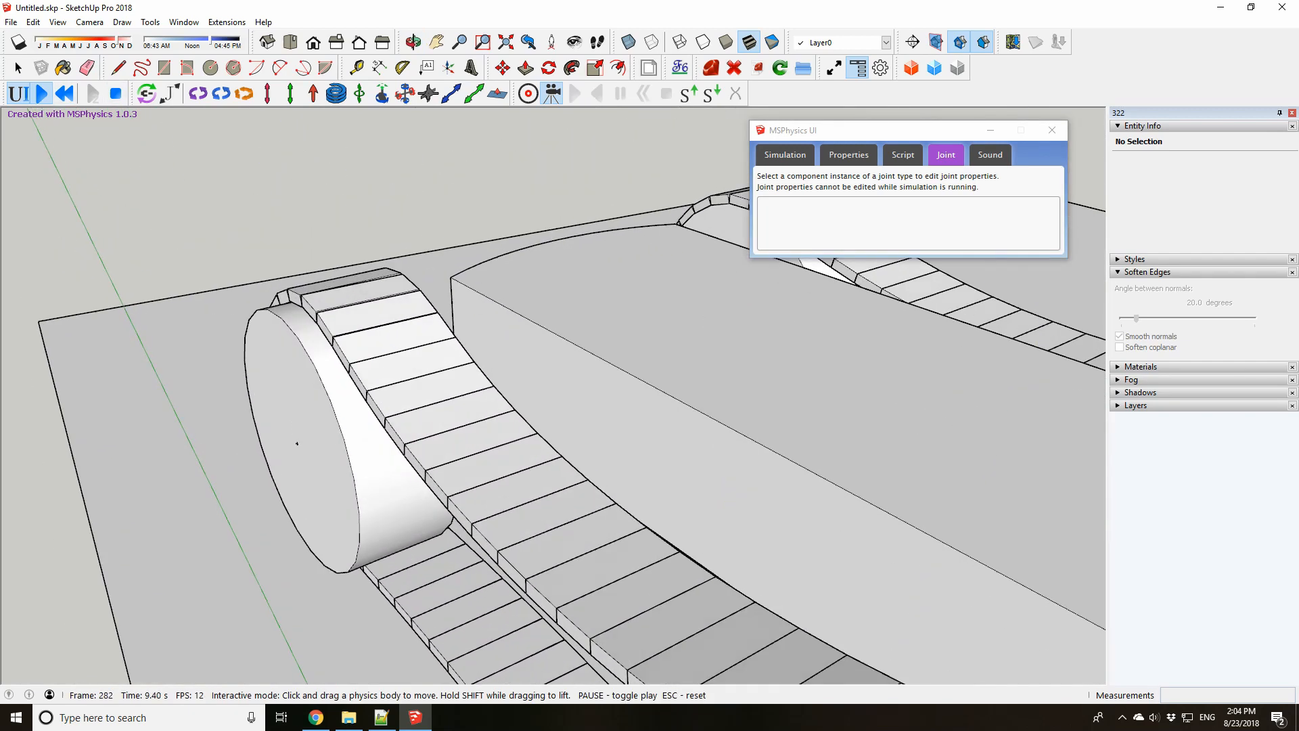
pyautogui.scroll(1, 305, 318)
pyautogui.moveTo(541, 284); pyautogui.dragTo(305, 274, button='middle')
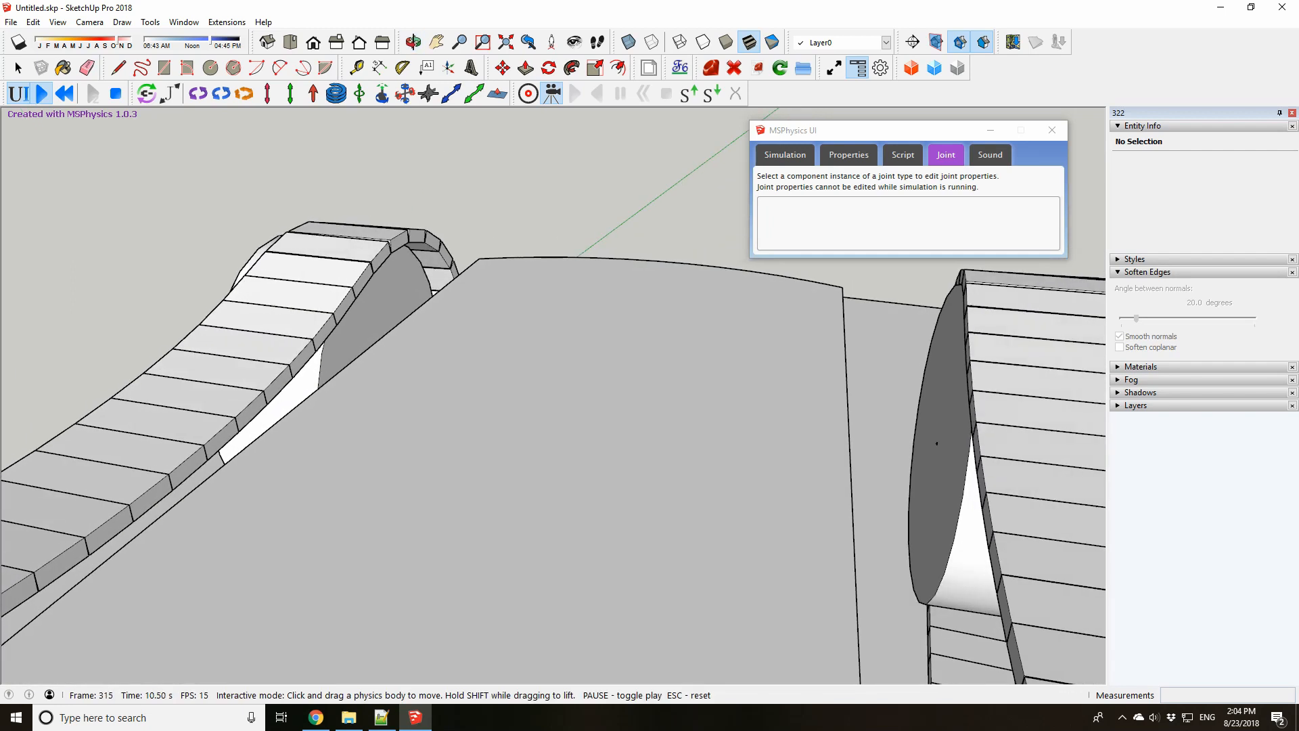
pyautogui.moveTo(305, 325); pyautogui.dragTo(474, 339, button='middle')
pyautogui.scroll(-2, 473, 338)
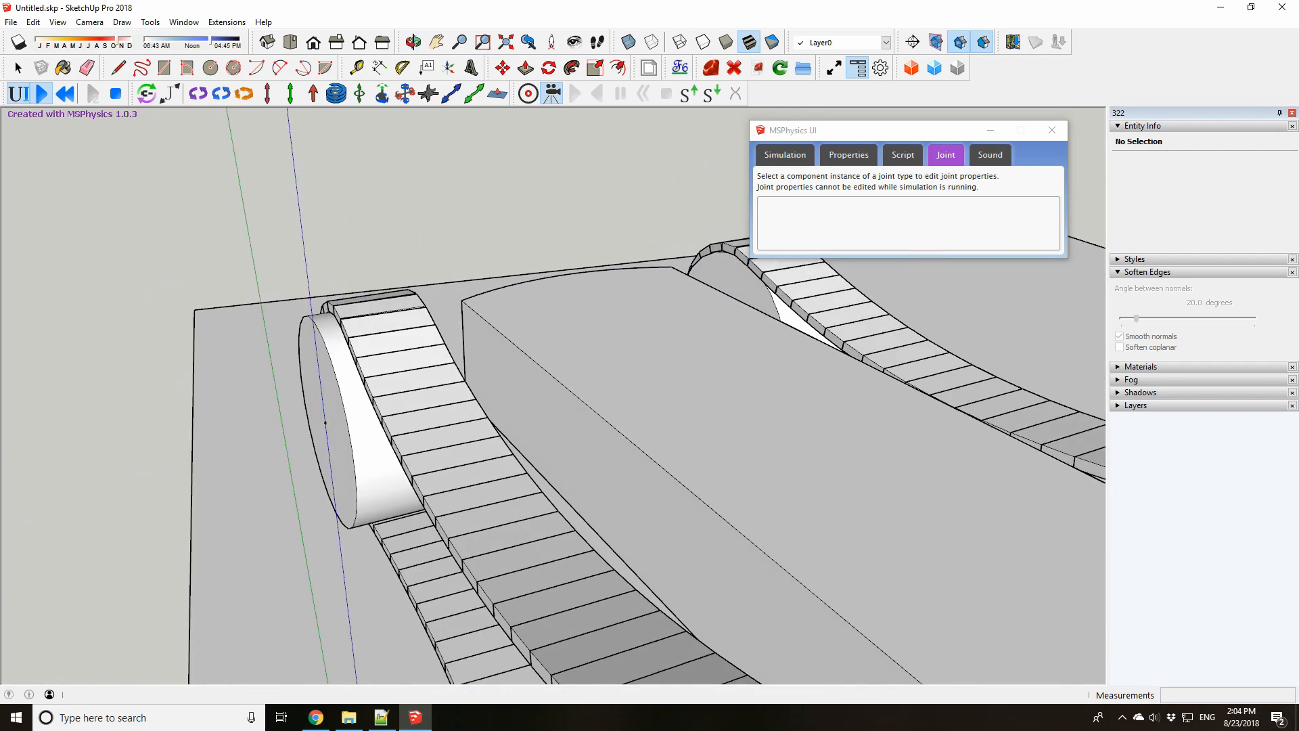
pyautogui.press('Escape')
# Inside the vehicle body group, add an MSPhysics plane joint on the body's flat top face
pyautogui.doubleClick(494, 308)
pyautogui.moveTo(494, 308); pyautogui.dragTo(602, 400, button='middle')
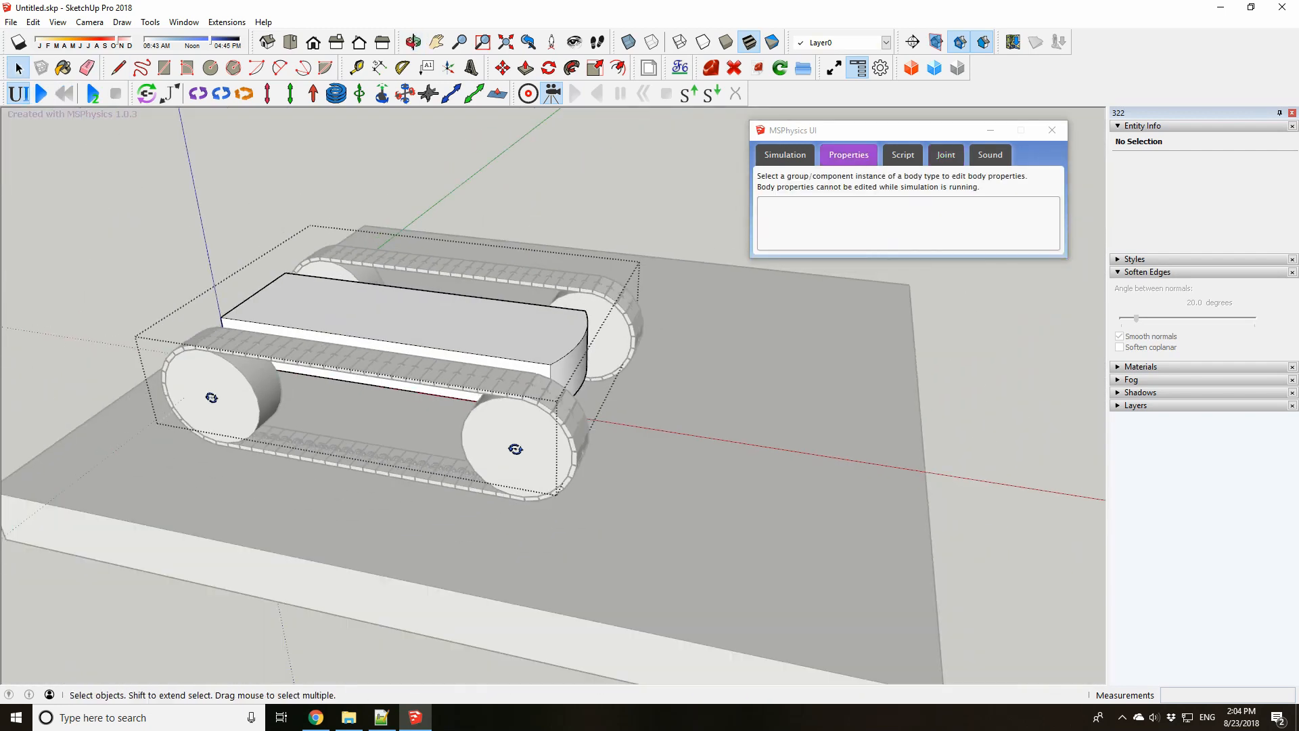
pyautogui.click(496, 94)
pyautogui.scroll(3, 487, 250)
pyautogui.moveTo(525, 629); pyautogui.dragTo(364, 369, button='middle')
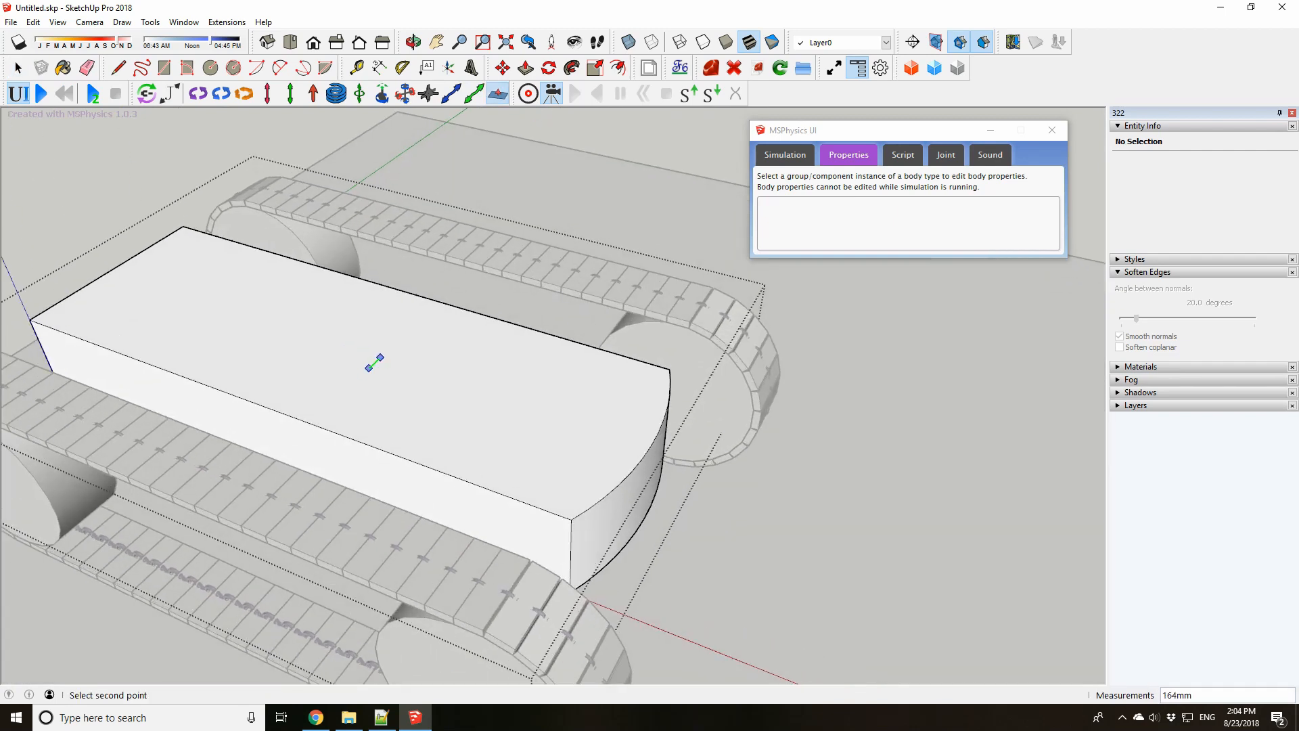
pyautogui.click(344, 390)
pyautogui.scroll(-2, 464, 433)
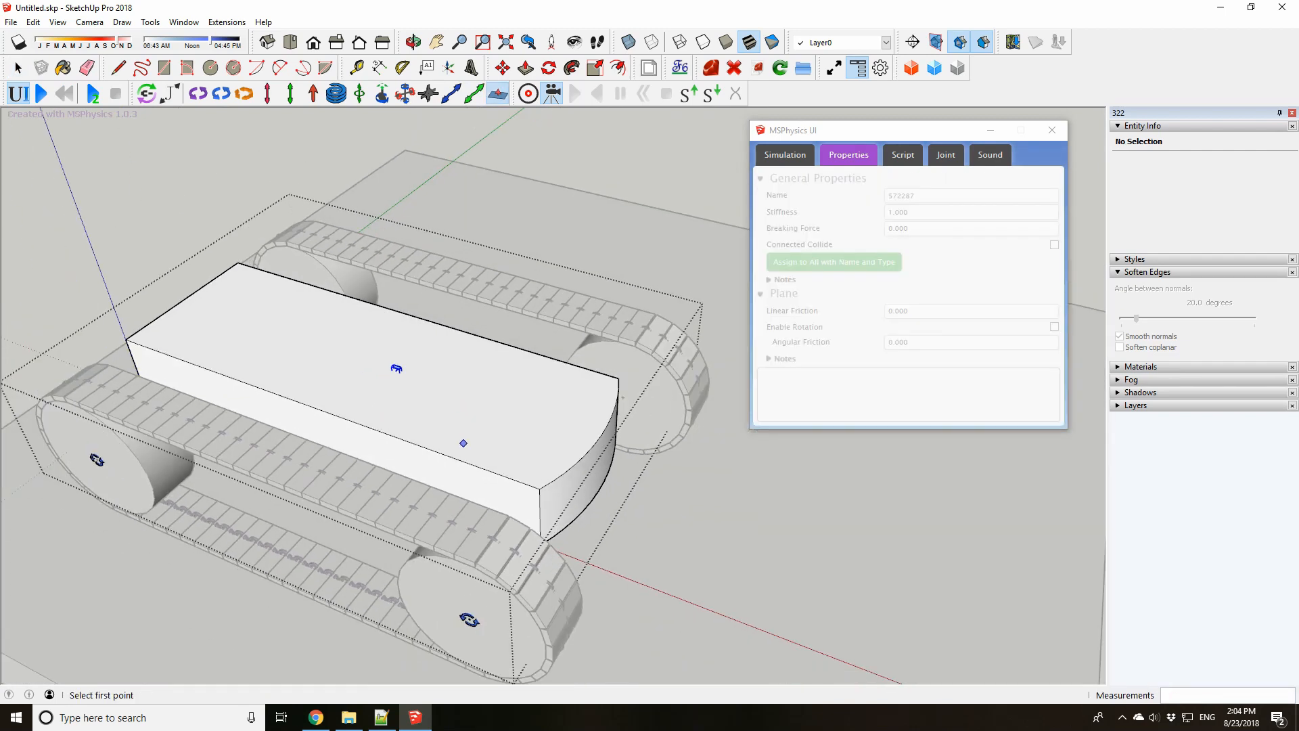
# Move the plane joint about 618 mm straight up above the body and leave the group
pyautogui.moveTo(464, 440); pyautogui.dragTo(433, 339, button='middle')
pyautogui.moveTo(447, 433); pyautogui.dragTo(446, 359, button='middle')
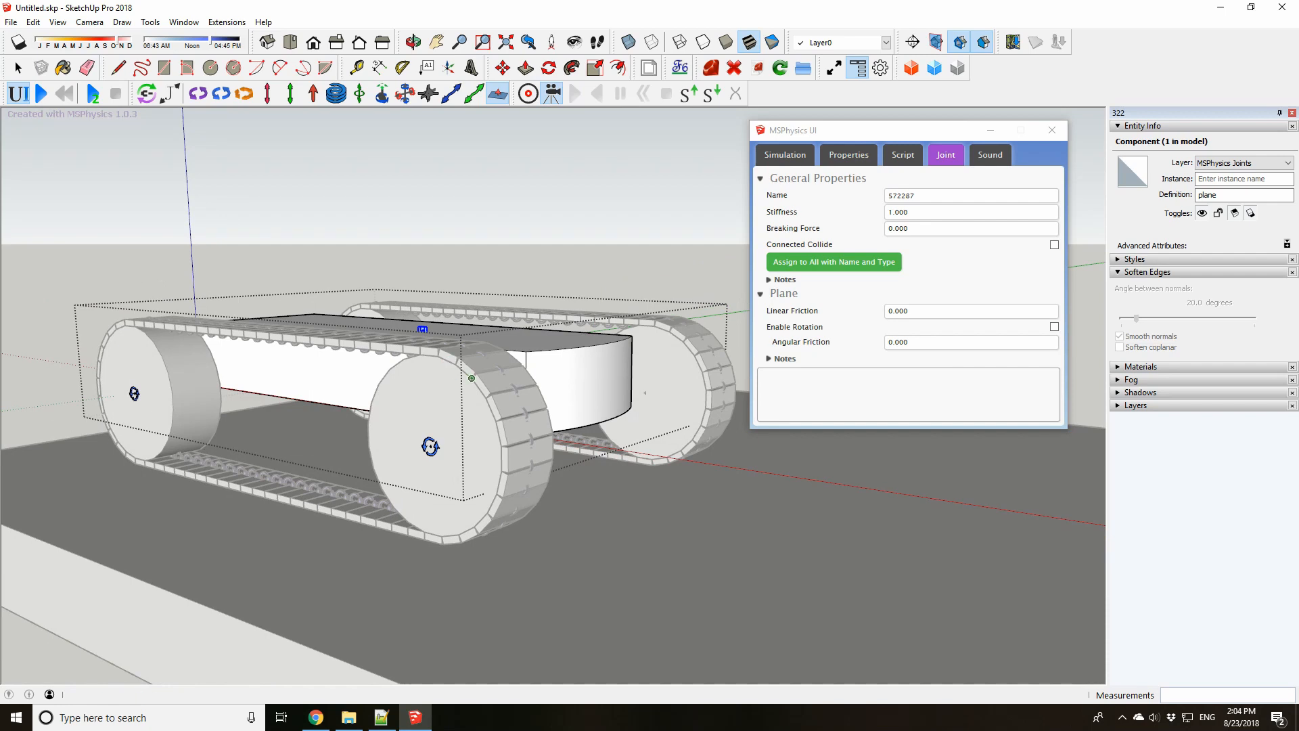
pyautogui.press('space')
pyautogui.press('m')
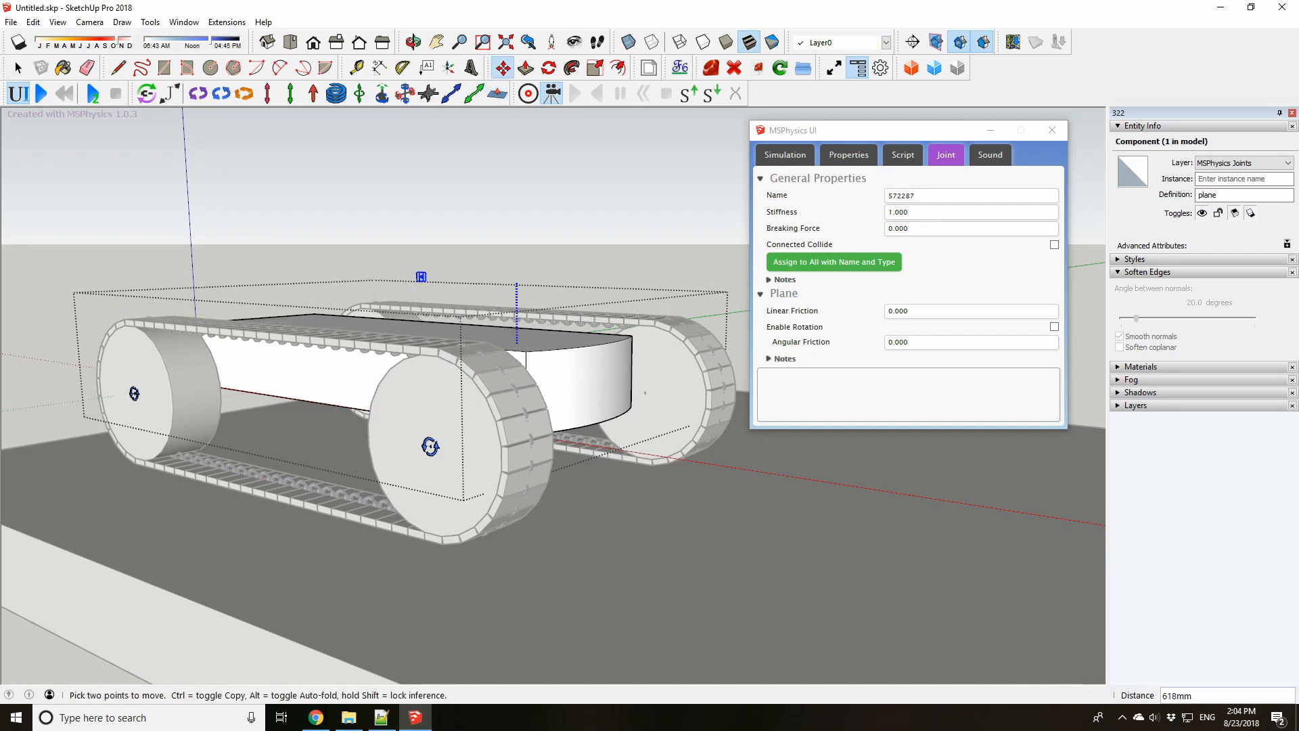
pyautogui.click(516, 284)
pyautogui.press('space')
pyautogui.press('Escape')
# Reopen the body group, check the plane joint's Enable Rotation option in its joint properties, and leave the group
pyautogui.moveTo(516, 339); pyautogui.dragTo(544, 393, button='middle')
pyautogui.click(514, 359)
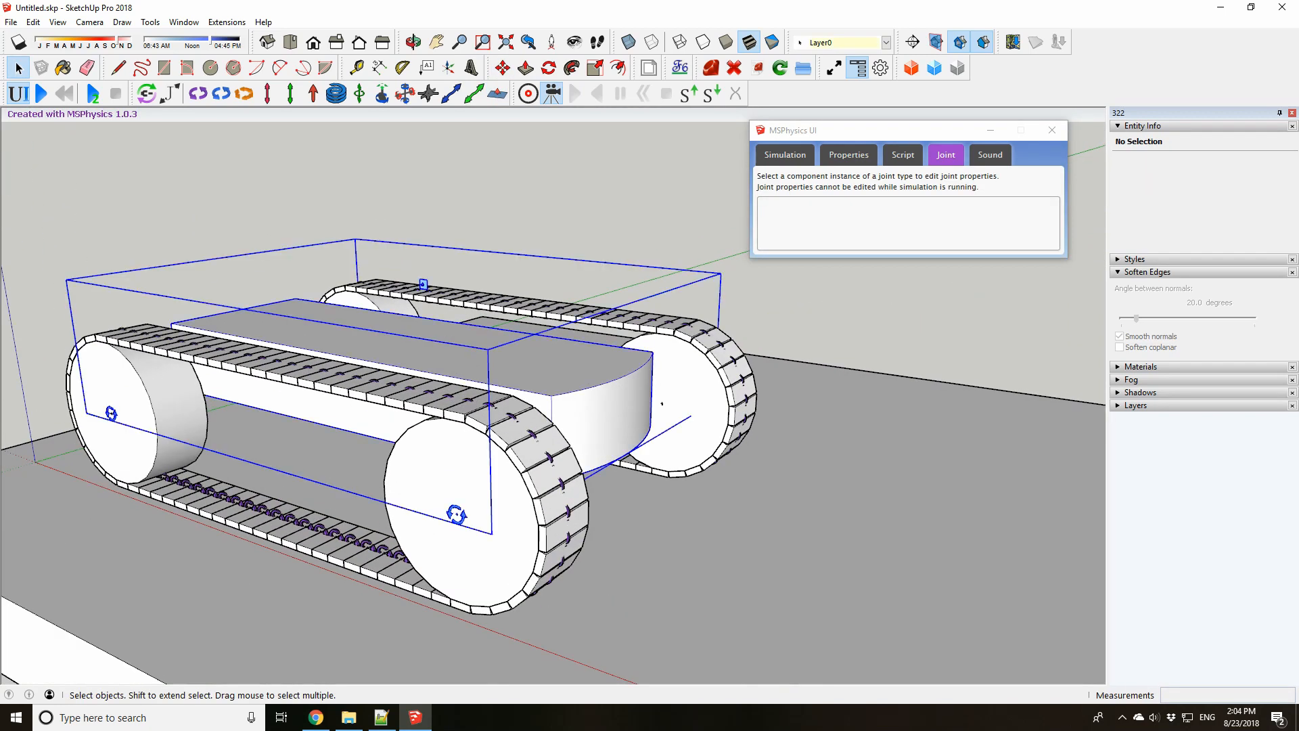
pyautogui.doubleClick(423, 284)
pyautogui.click(423, 284)
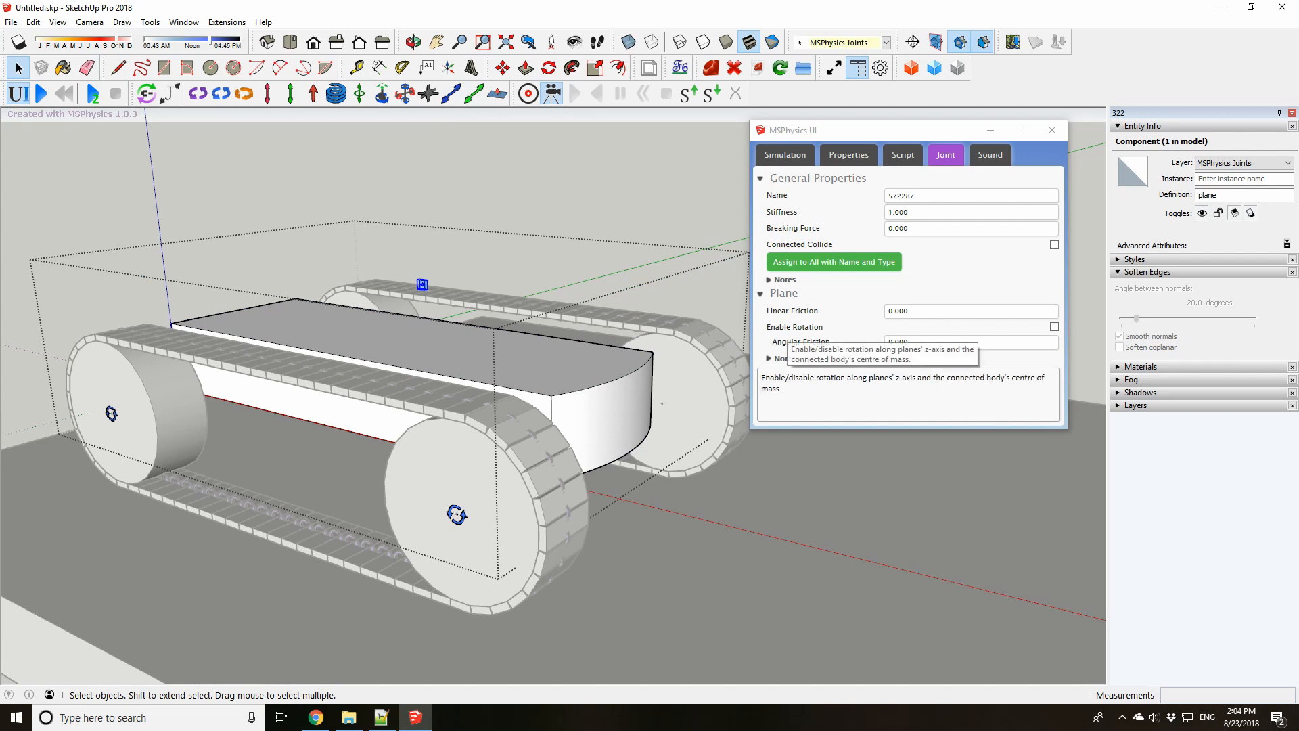
pyautogui.click(789, 328)
pyautogui.moveTo(473, 406); pyautogui.dragTo(589, 352, button='middle')
pyautogui.moveTo(562, 291); pyautogui.dragTo(410, 345, button='middle')
pyautogui.scroll(-2, 410, 346)
pyautogui.click(305, 203)
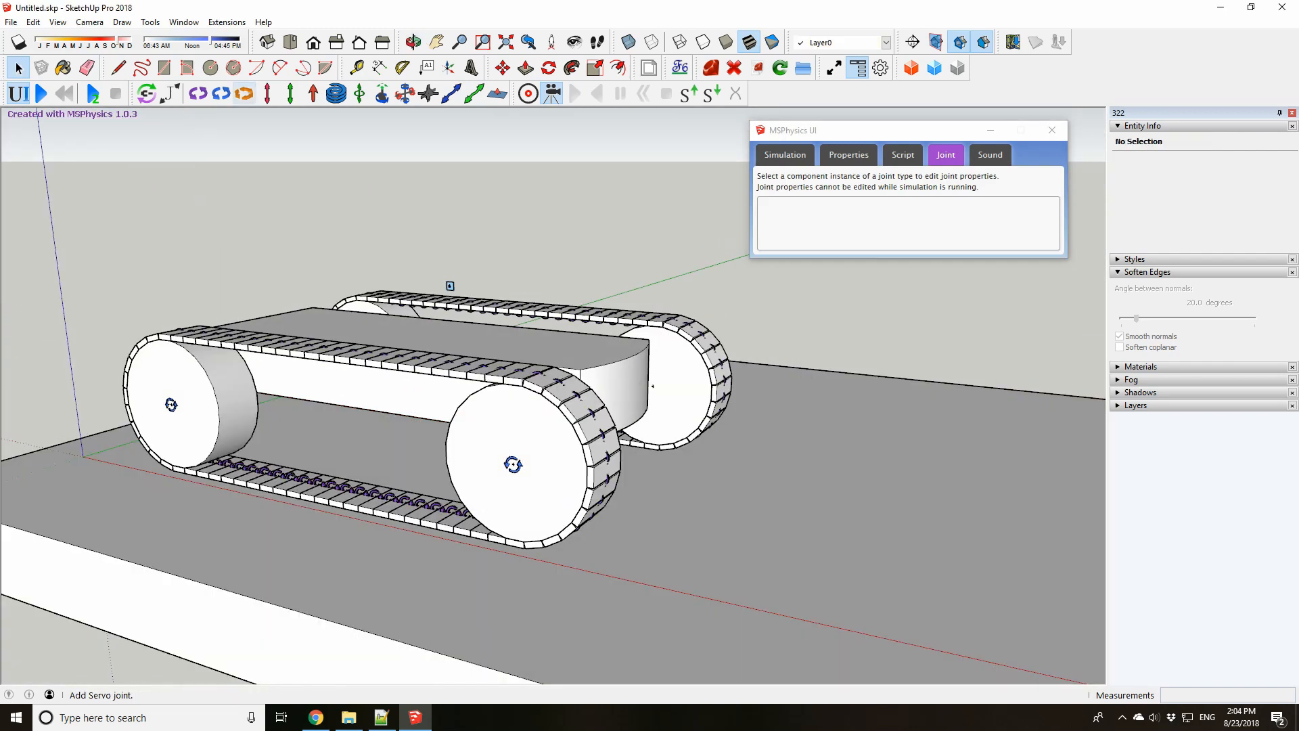
# With the joint connection tool, connect the plane joint to several spaced blocks around one of the tracks
pyautogui.click(146, 93)
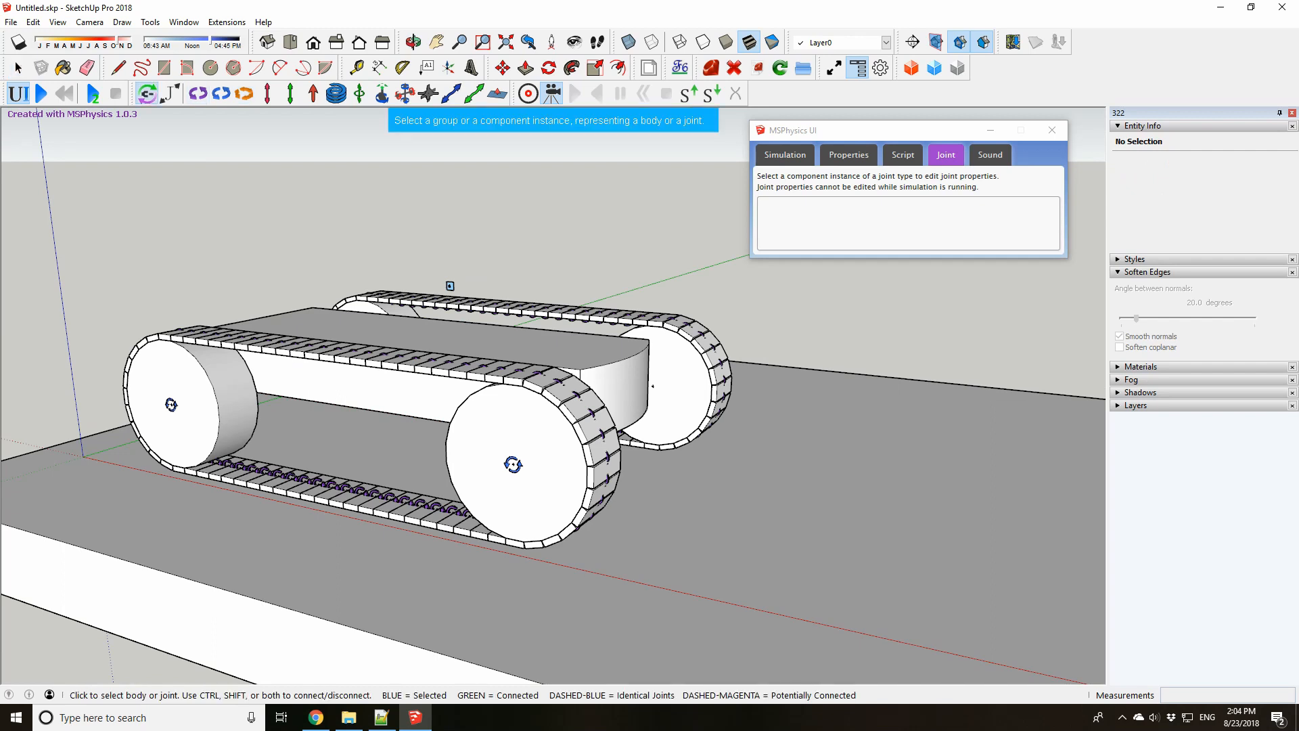
pyautogui.moveTo(448, 286); pyautogui.dragTo(472, 302, button='middle')
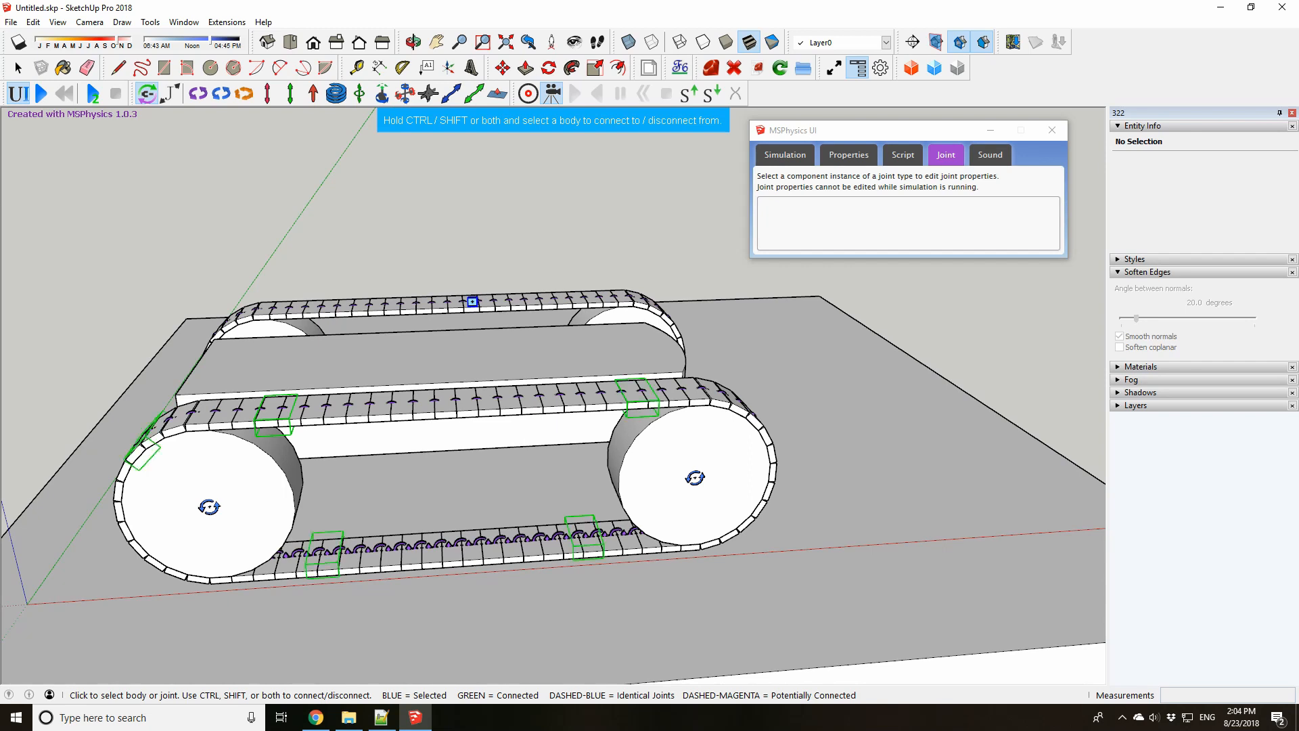
pyautogui.moveTo(472, 302); pyautogui.dragTo(558, 299, button='middle')
pyautogui.press('space')
pyautogui.click(473, 379)
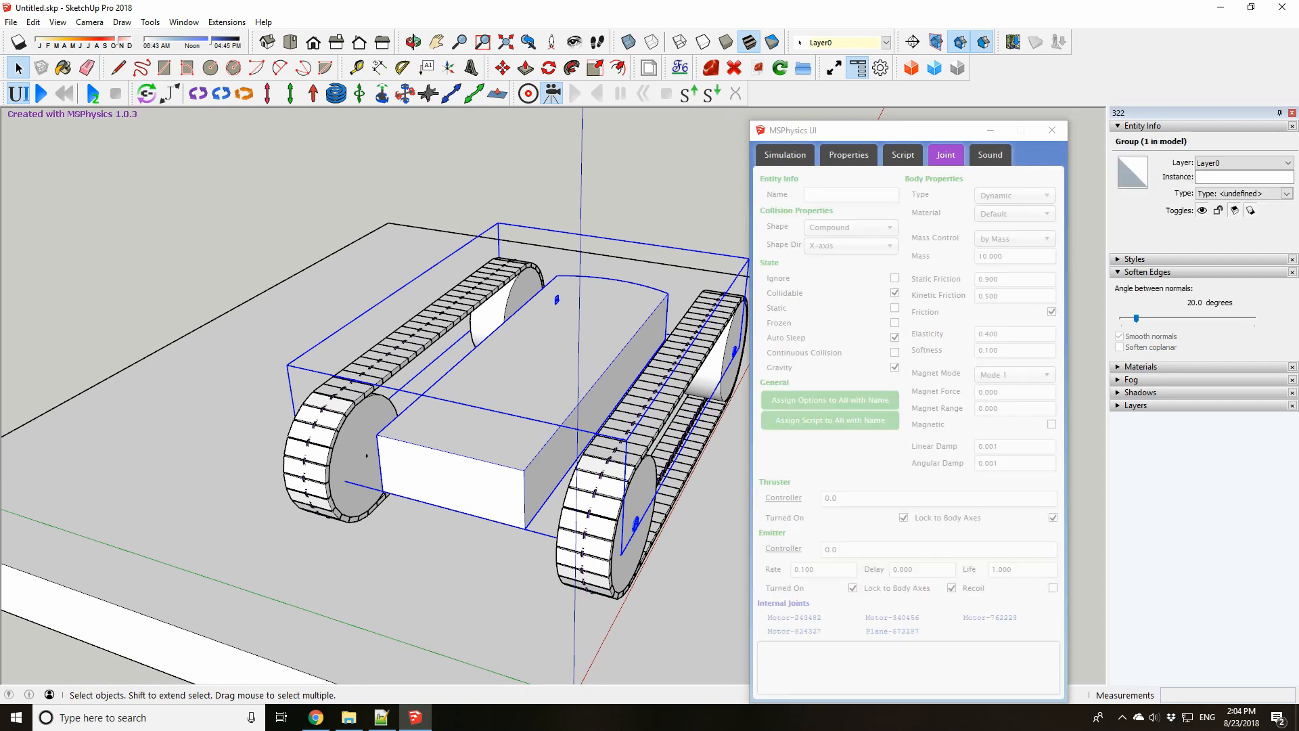
pyautogui.moveTo(474, 379); pyautogui.dragTo(670, 304, button='middle')
pyautogui.click(628, 436)
pyautogui.doubleClick(514, 385)
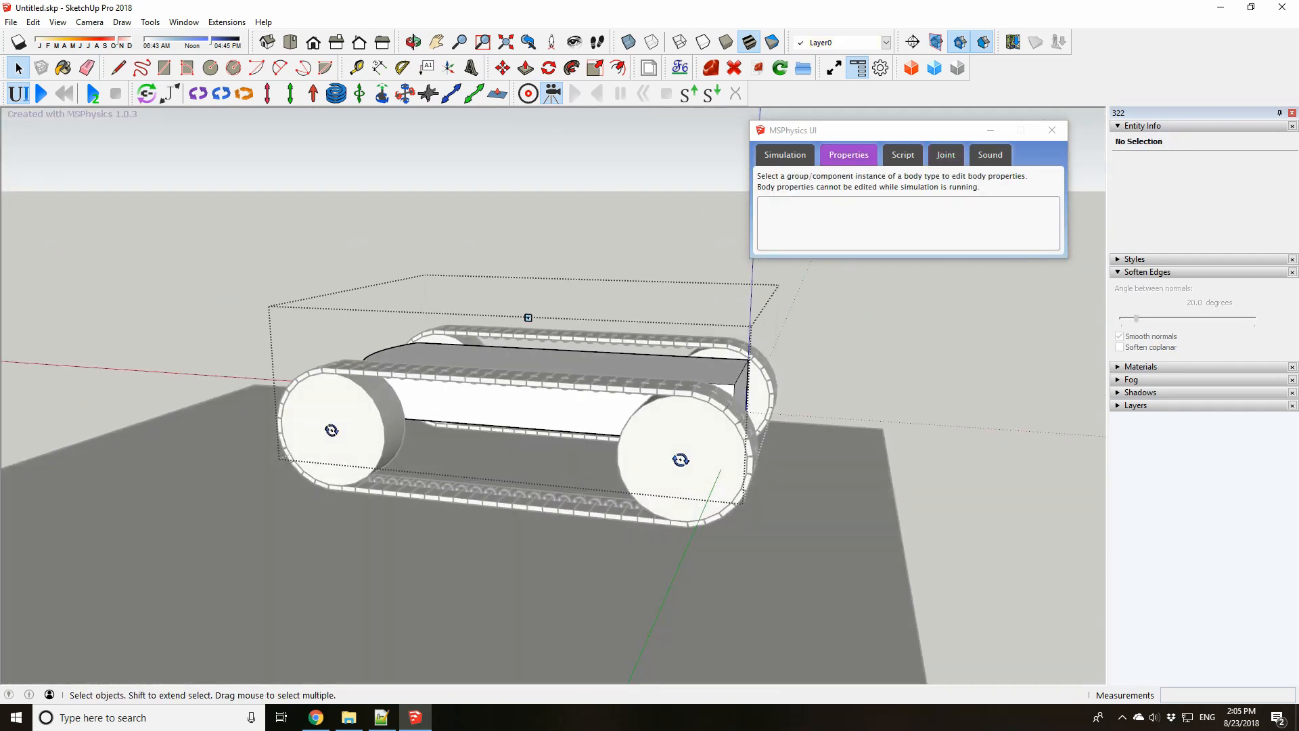
pyautogui.press('Escape')
pyautogui.moveTo(542, 318); pyautogui.dragTo(588, 334, button='middle')
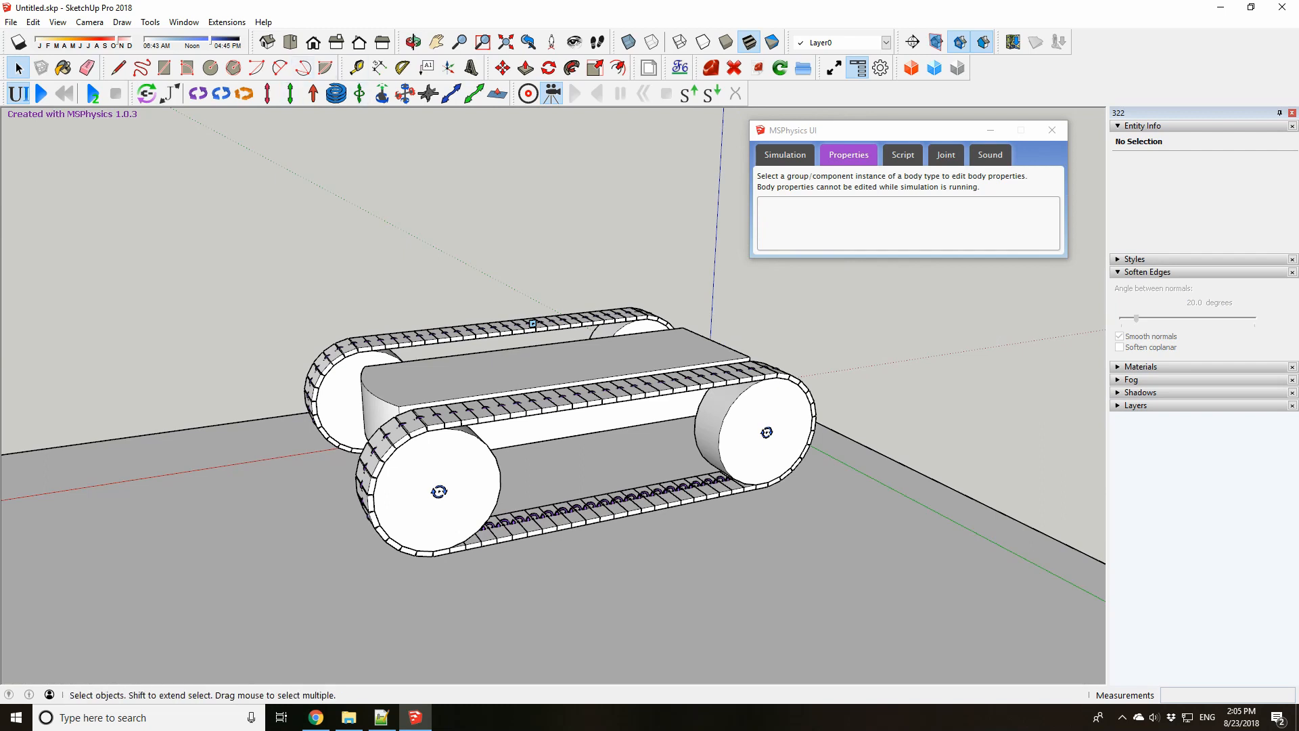
# Connect the plane joint to several spaced blocks all around the opposite track as well, and exit the connection tool
pyautogui.click(147, 93)
pyautogui.click(533, 324)
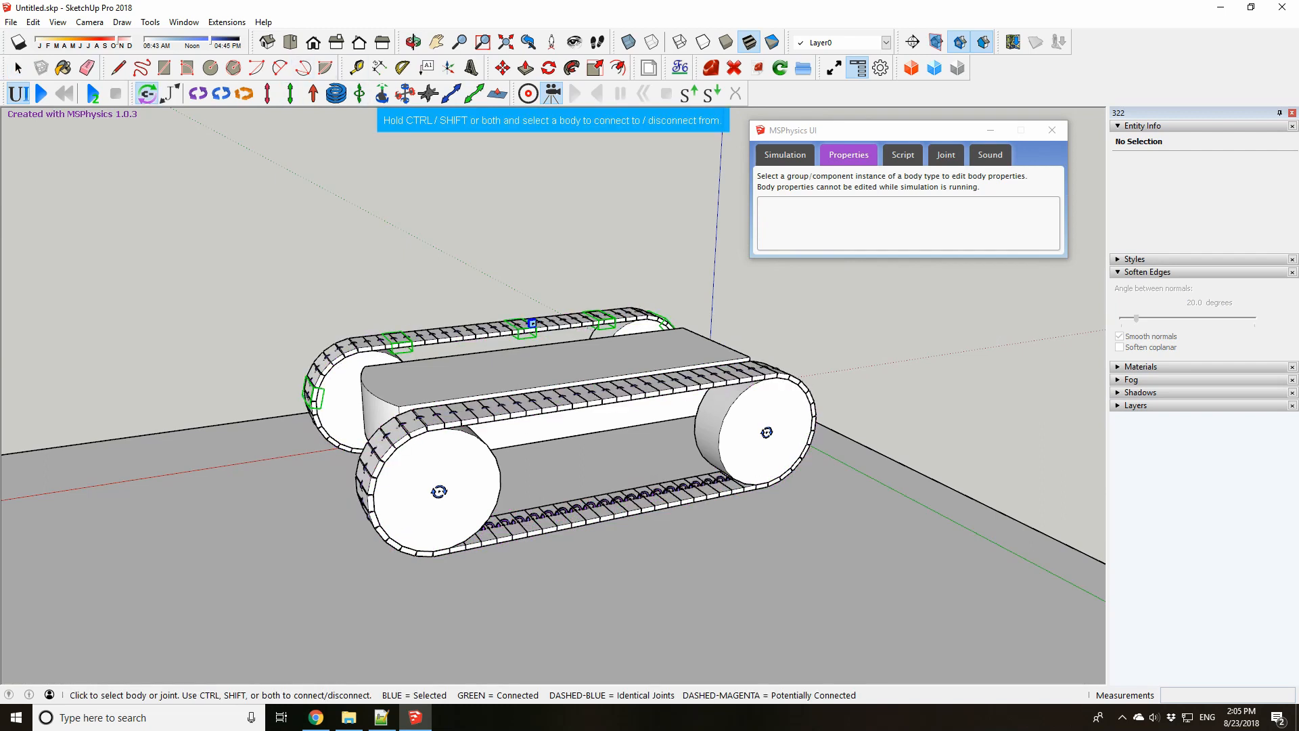
pyautogui.scroll(2, 584, 367)
pyautogui.keyDown('ctrl'); pyautogui.click(561, 414); pyautogui.keyUp('ctrl')
pyautogui.scroll(-2, 454, 367)
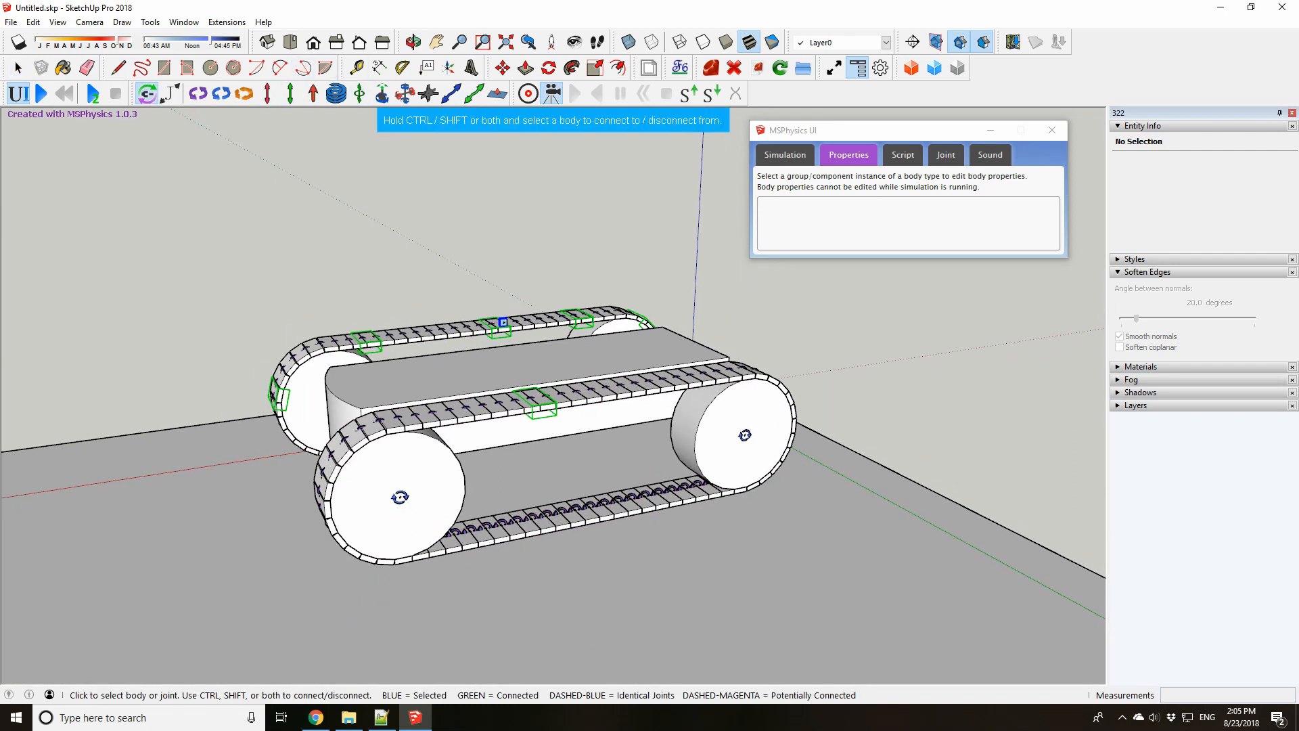
pyautogui.scroll(-1, 693, 342)
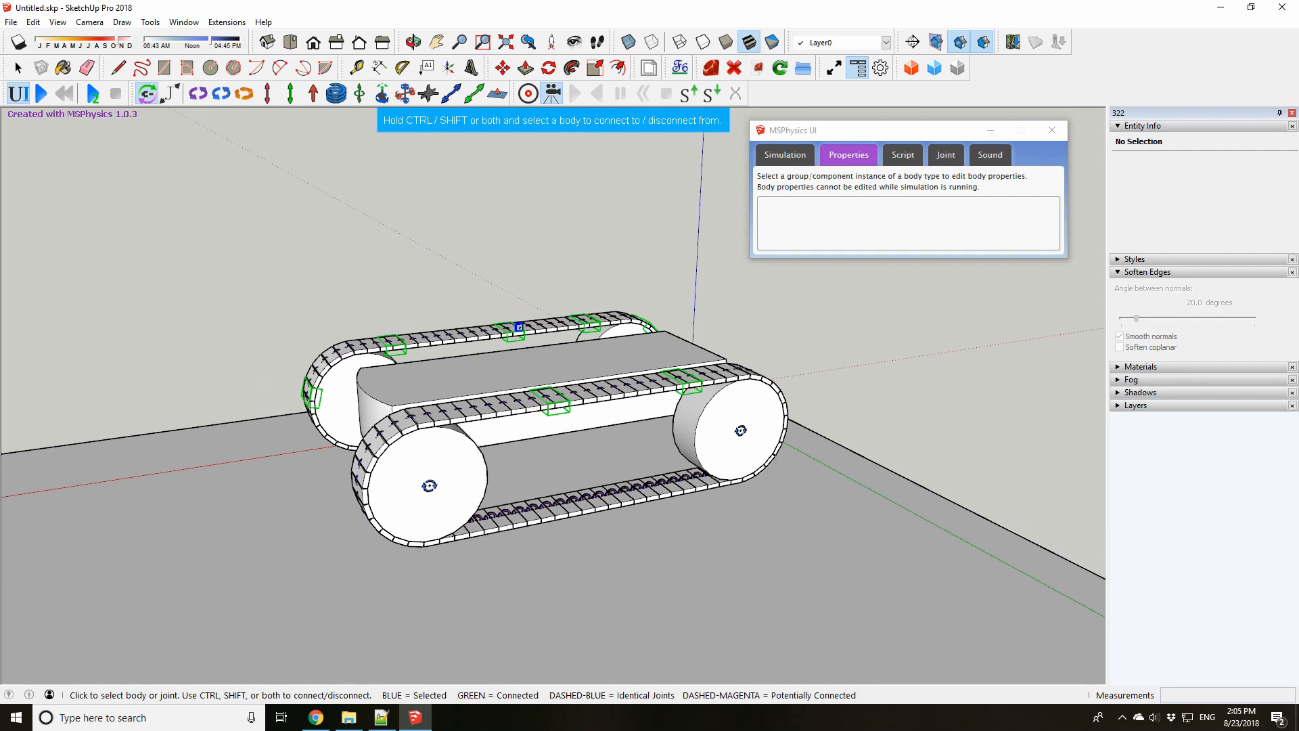
pyautogui.scroll(3, 743, 445)
pyautogui.moveTo(743, 445); pyautogui.dragTo(626, 473, button='middle')
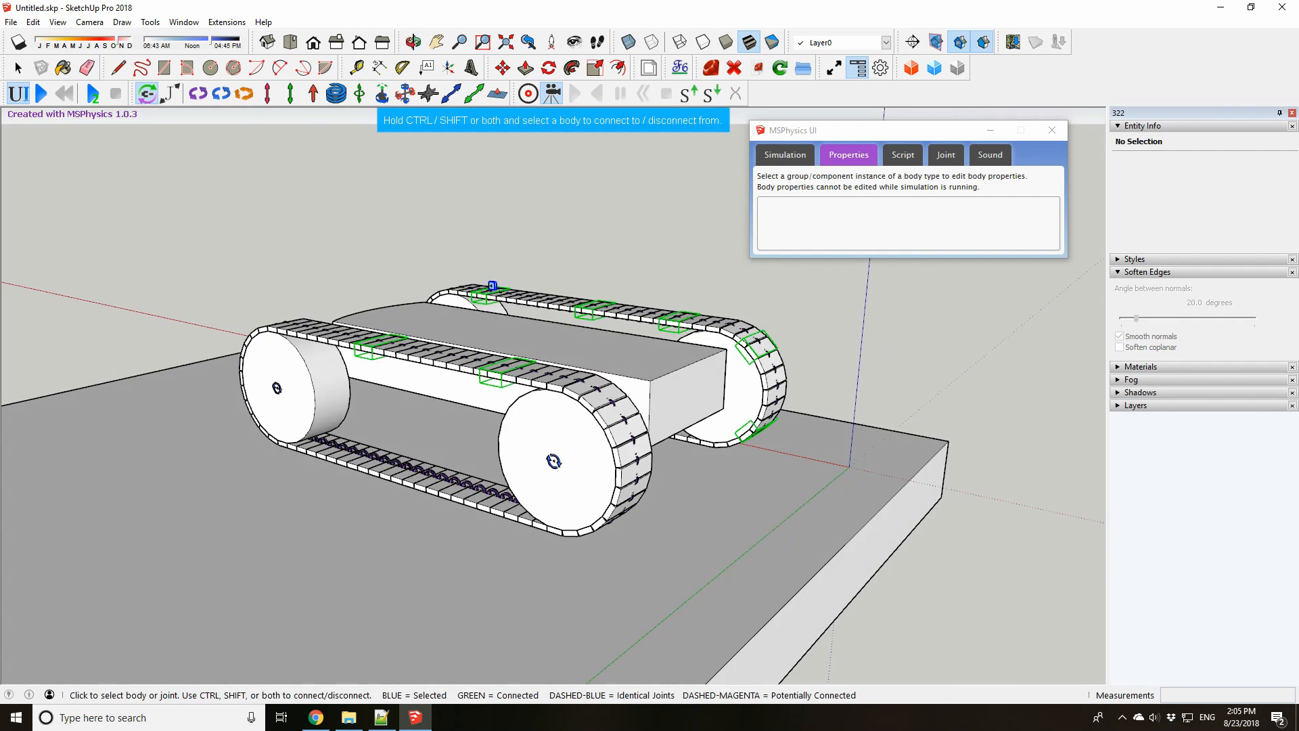
pyautogui.scroll(1, 626, 474)
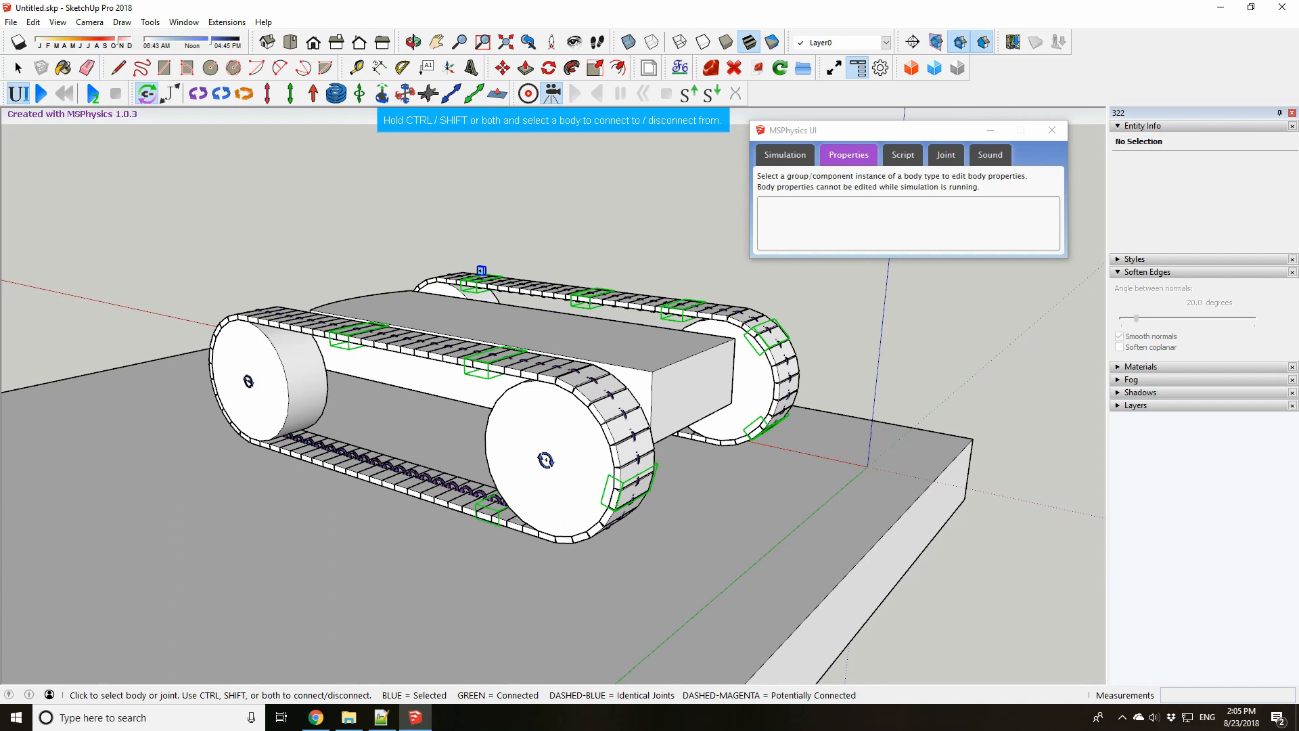
pyautogui.moveTo(379, 433); pyautogui.dragTo(633, 416, button='middle')
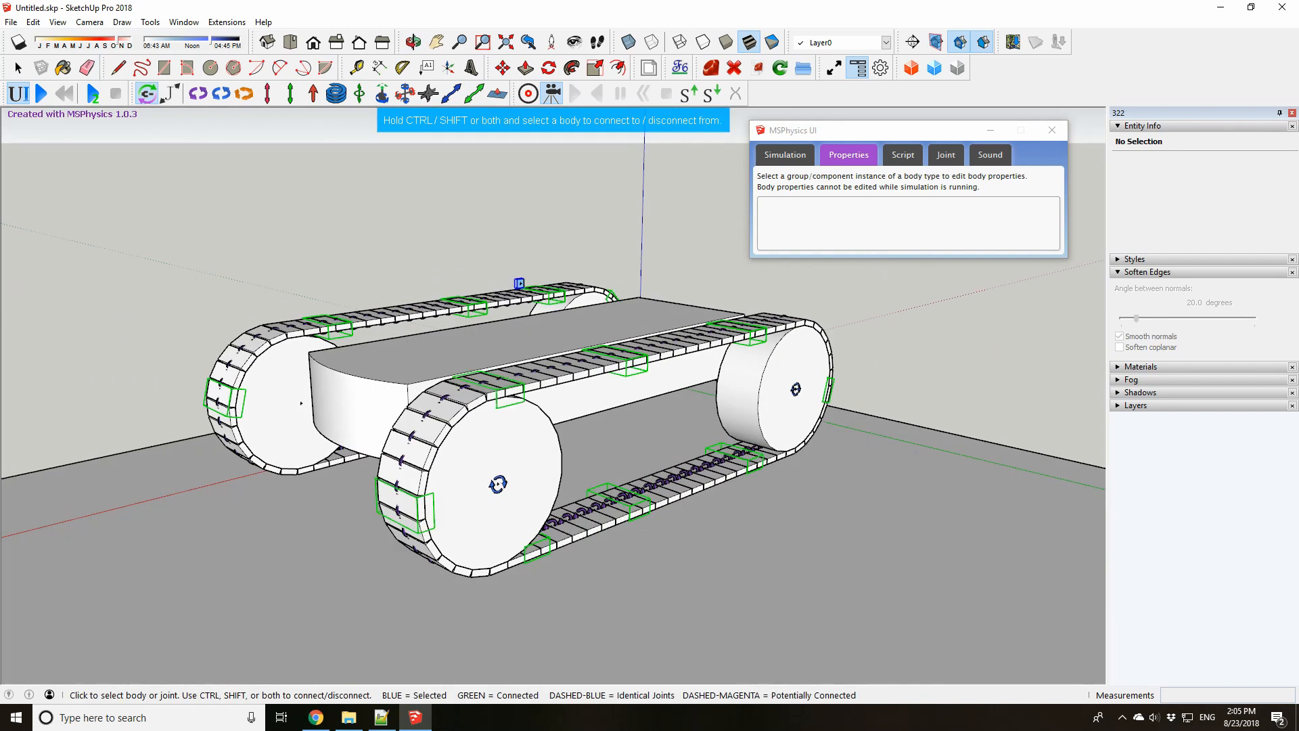
pyautogui.scroll(-1, 433, 386)
pyautogui.moveTo(433, 386); pyautogui.dragTo(630, 365, button='middle')
pyautogui.press('space')
# Run the simulation with the plane joint connected, examine the alignment of both tracks from the sides and above, and reset it
pyautogui.moveTo(406, 365); pyautogui.dragTo(636, 413, button='middle')
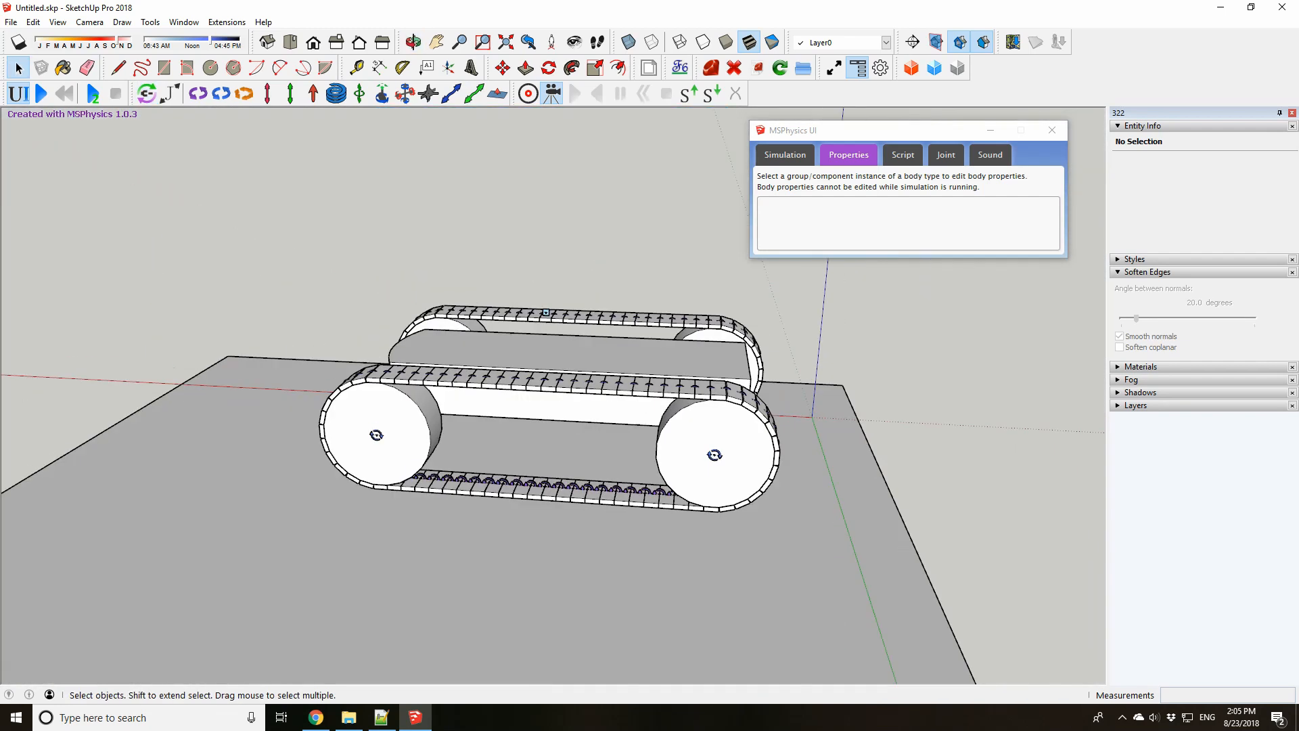
pyautogui.moveTo(547, 312); pyautogui.dragTo(704, 294, button='middle')
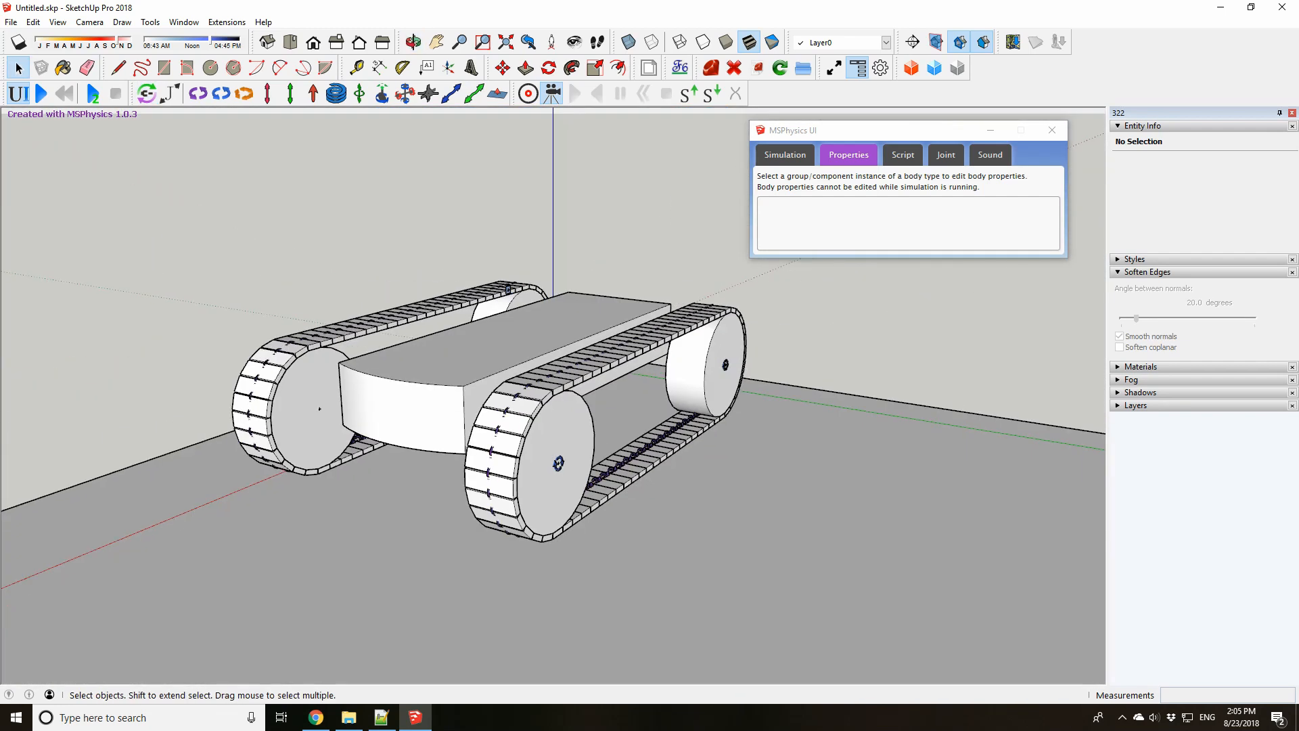
pyautogui.click(42, 93)
pyautogui.moveTo(378, 318); pyautogui.dragTo(907, 406, button='middle')
pyautogui.scroll(1, 907, 406)
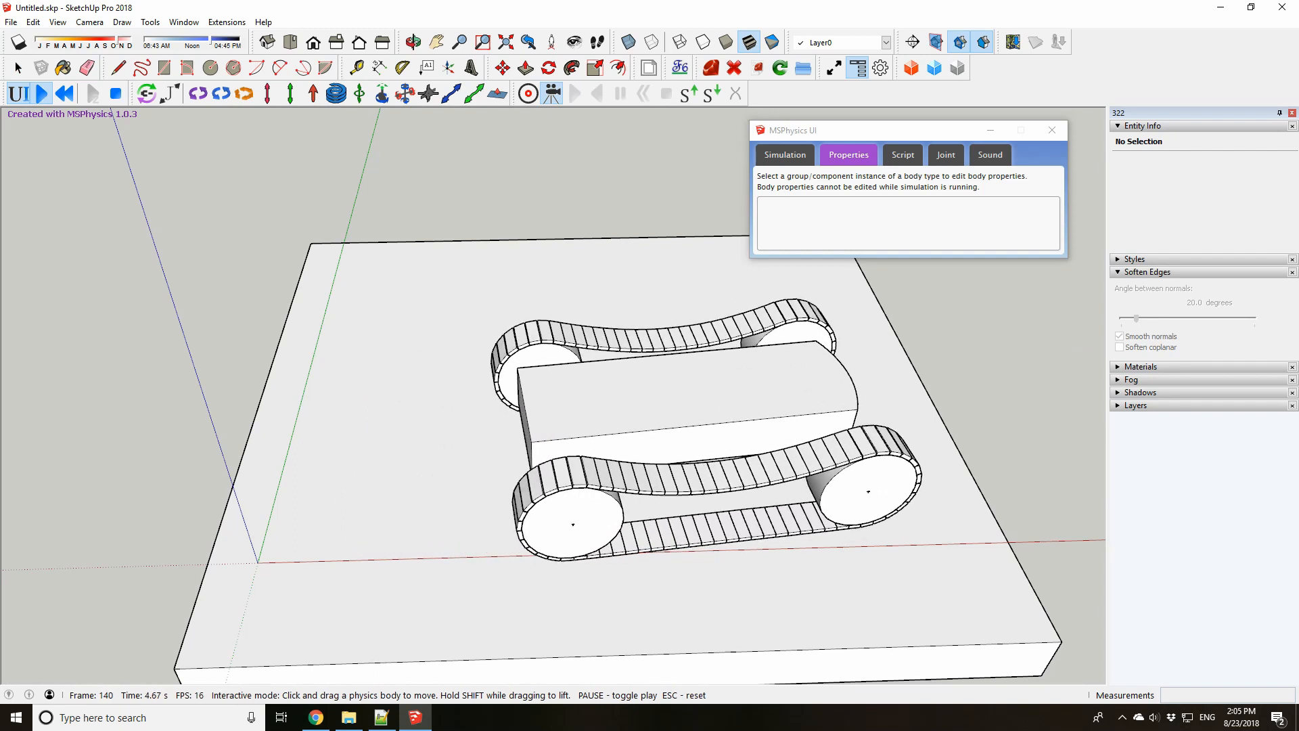
pyautogui.moveTo(541, 379); pyautogui.dragTo(343, 321, button='middle')
pyautogui.scroll(-2, 344, 321)
pyautogui.scroll(3, 750, 412)
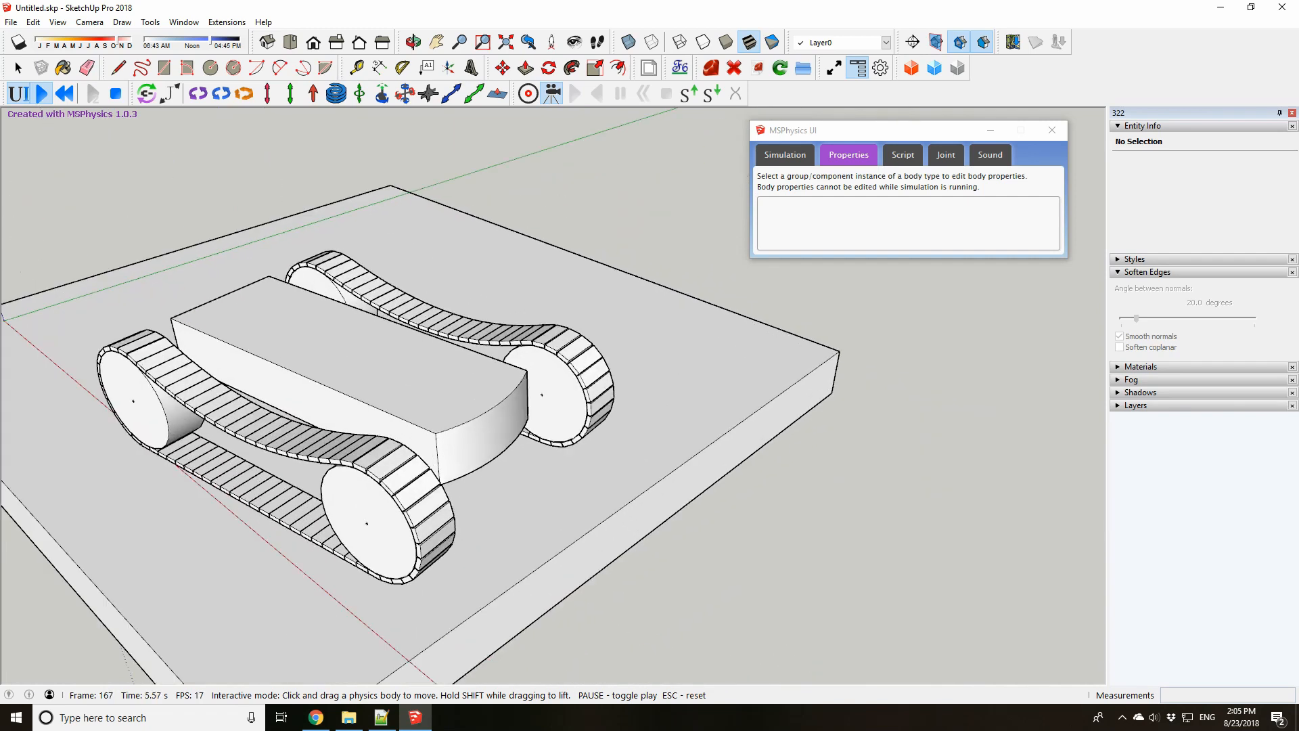
pyautogui.moveTo(750, 412); pyautogui.dragTo(551, 366, button='middle')
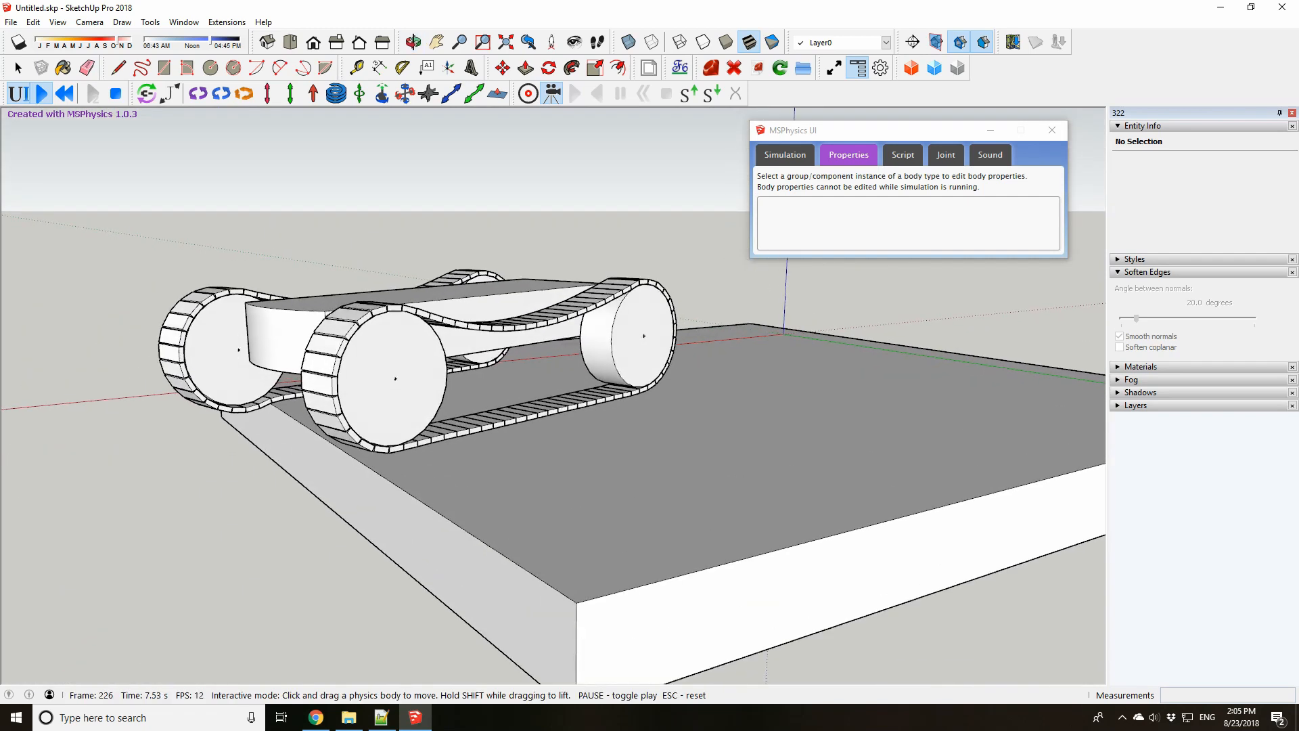
pyautogui.moveTo(474, 379); pyautogui.dragTo(650, 514, button='middle')
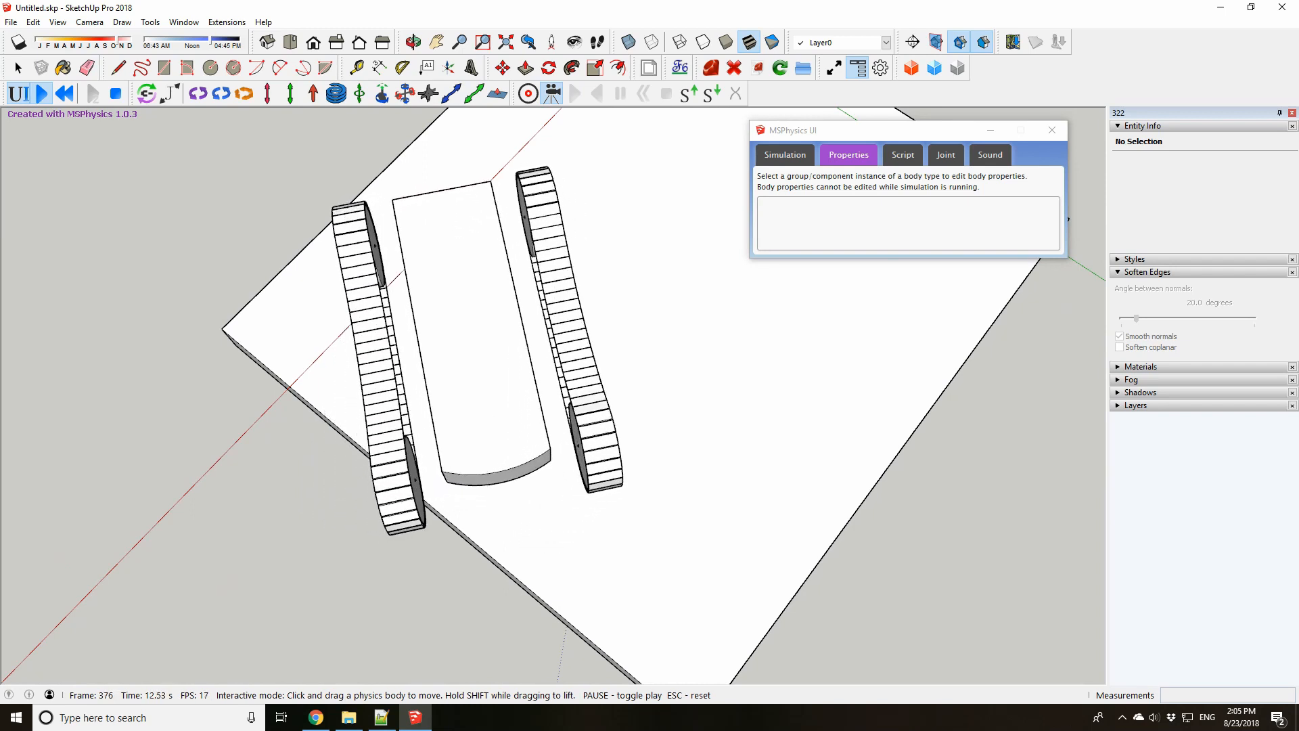
pyautogui.moveTo(528, 528); pyautogui.dragTo(551, 407, button='middle')
pyautogui.scroll(1, 552, 406)
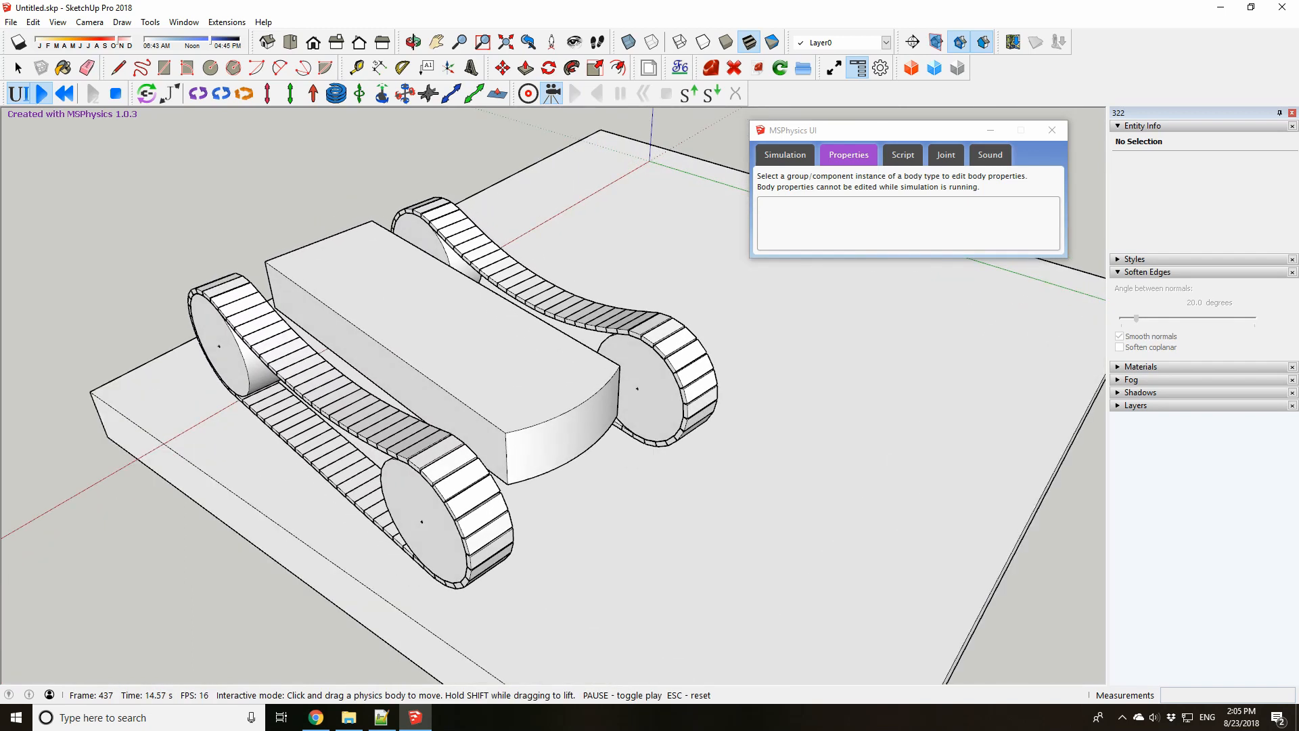
pyautogui.click(115, 94)
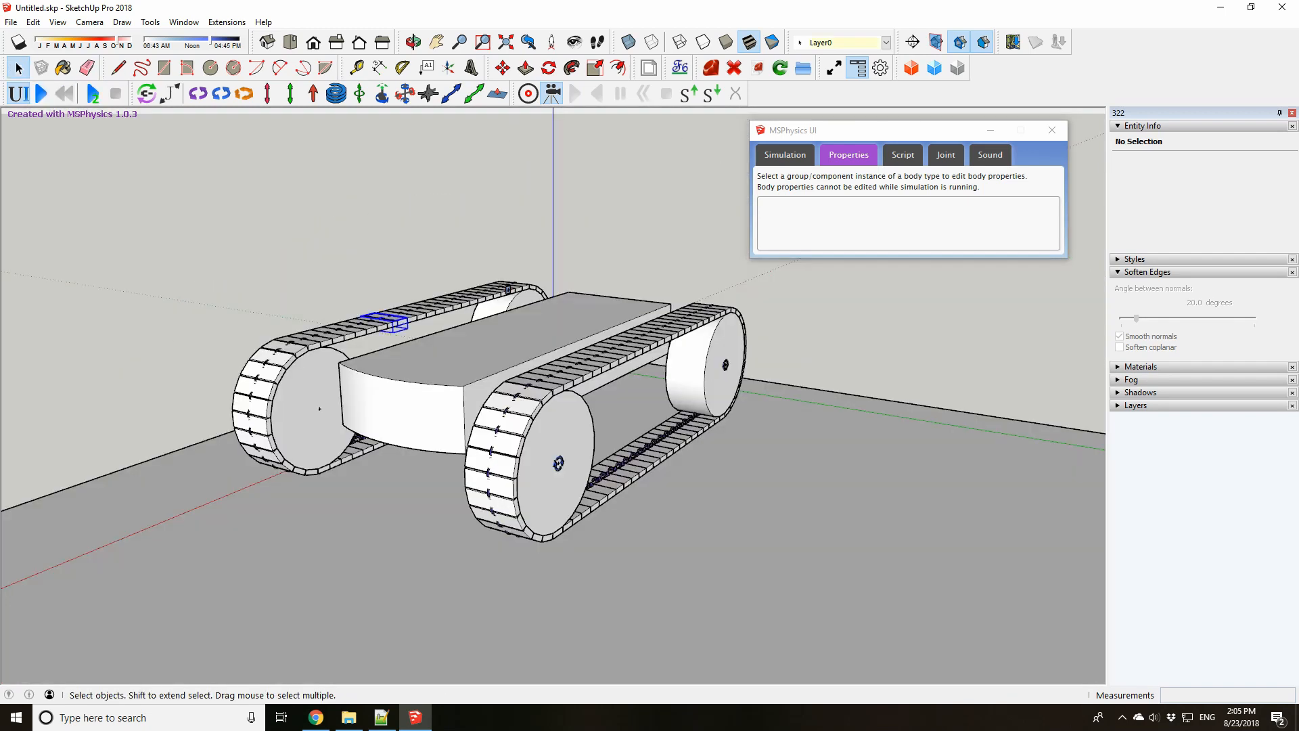
# Set the mass of the vehicle body group to 1 in its physics properties
pyautogui.click(504, 339)
pyautogui.click(1013, 256)
pyautogui.press('Tab')
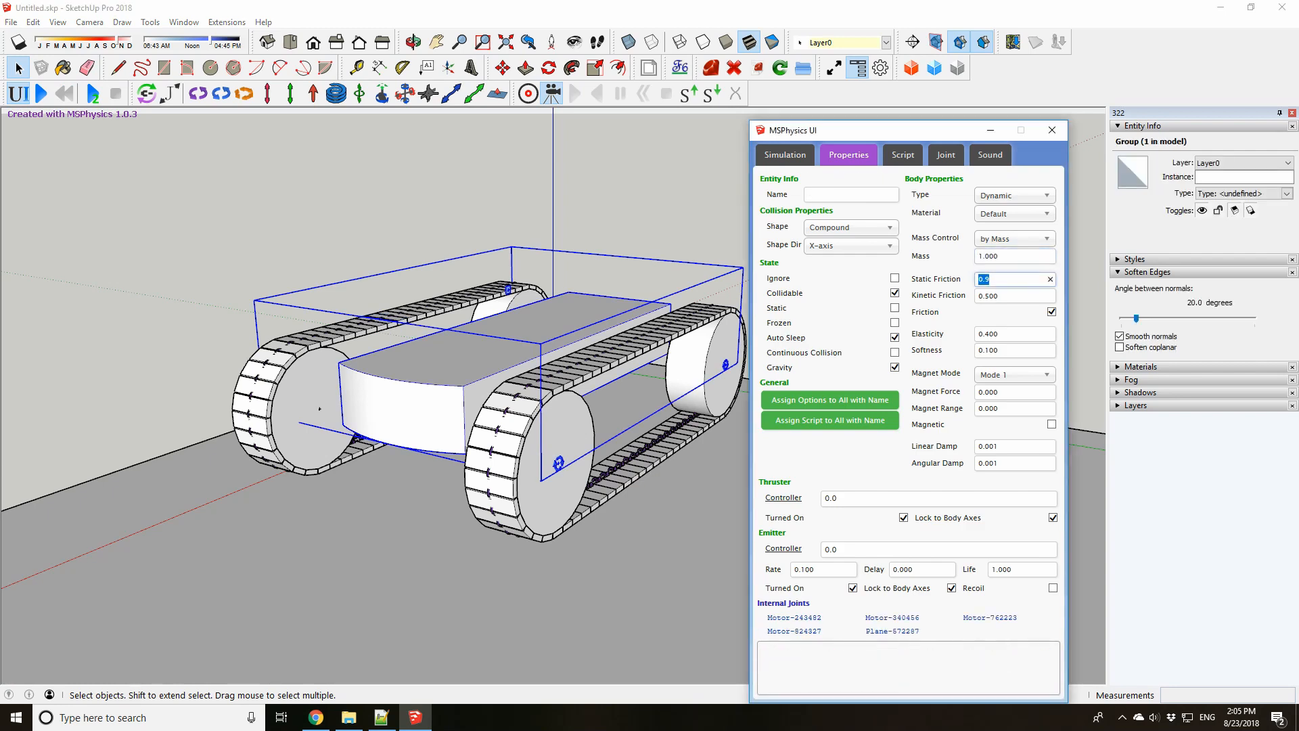
# Run the simulation and examine the tracks and body from the sides, above and behind as the vehicle moves
pyautogui.moveTo(406, 324); pyautogui.dragTo(609, 359, button='middle')
pyautogui.moveTo(406, 474); pyautogui.dragTo(555, 460, button='middle')
pyautogui.scroll(3, 521, 454)
pyautogui.scroll(-2, 521, 454)
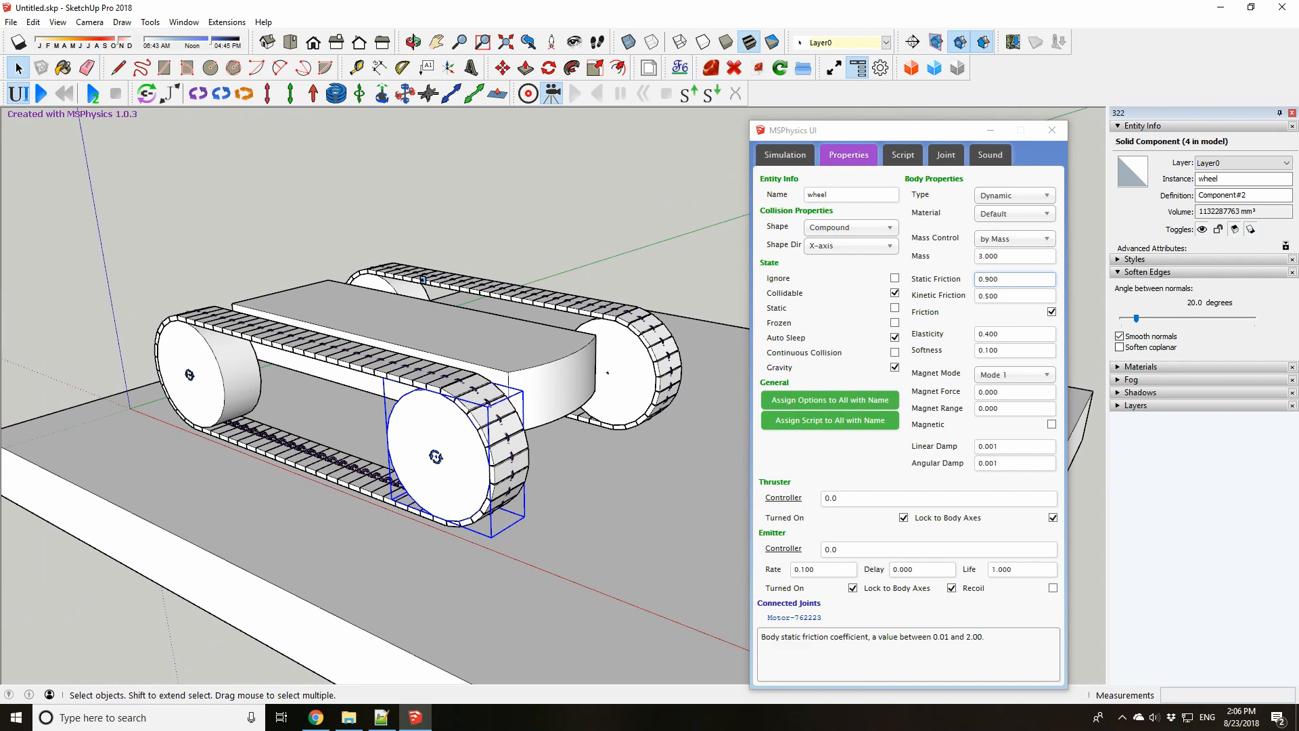
pyautogui.click(41, 94)
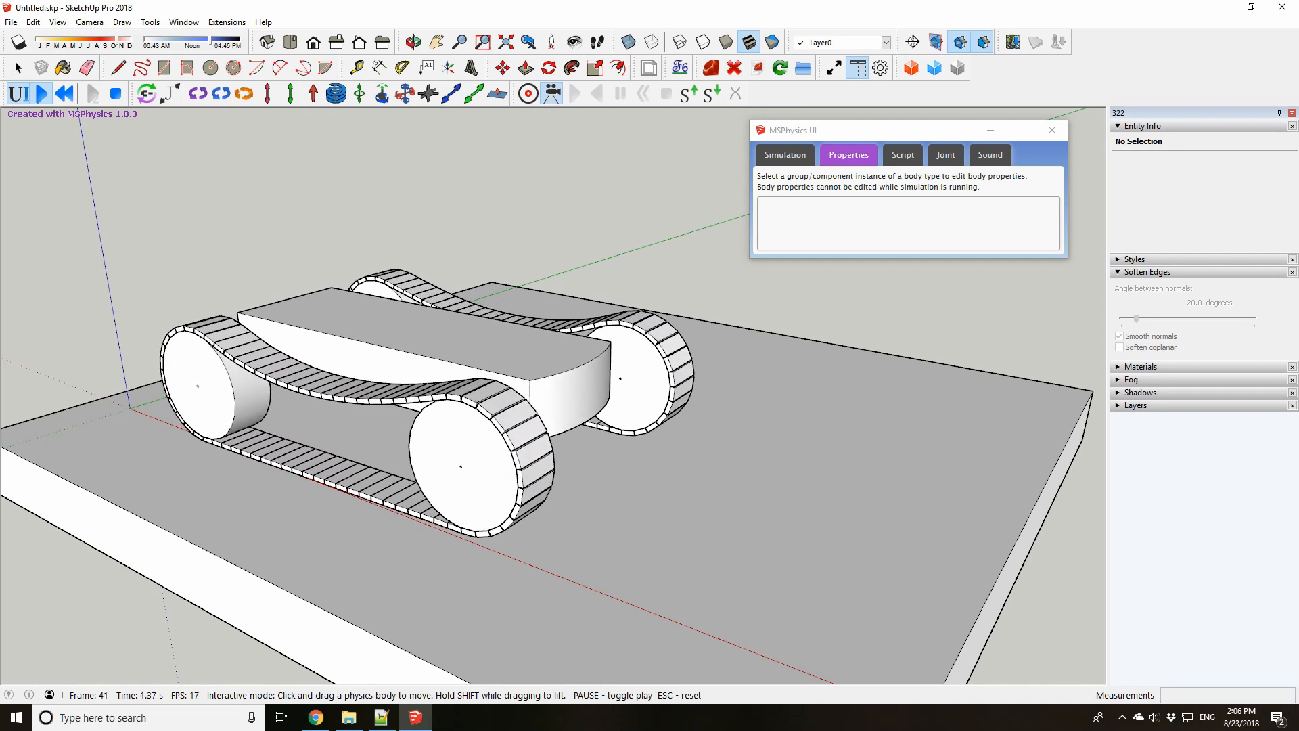
pyautogui.moveTo(555, 339); pyautogui.dragTo(559, 454, button='middle')
pyautogui.scroll(-1, 538, 304)
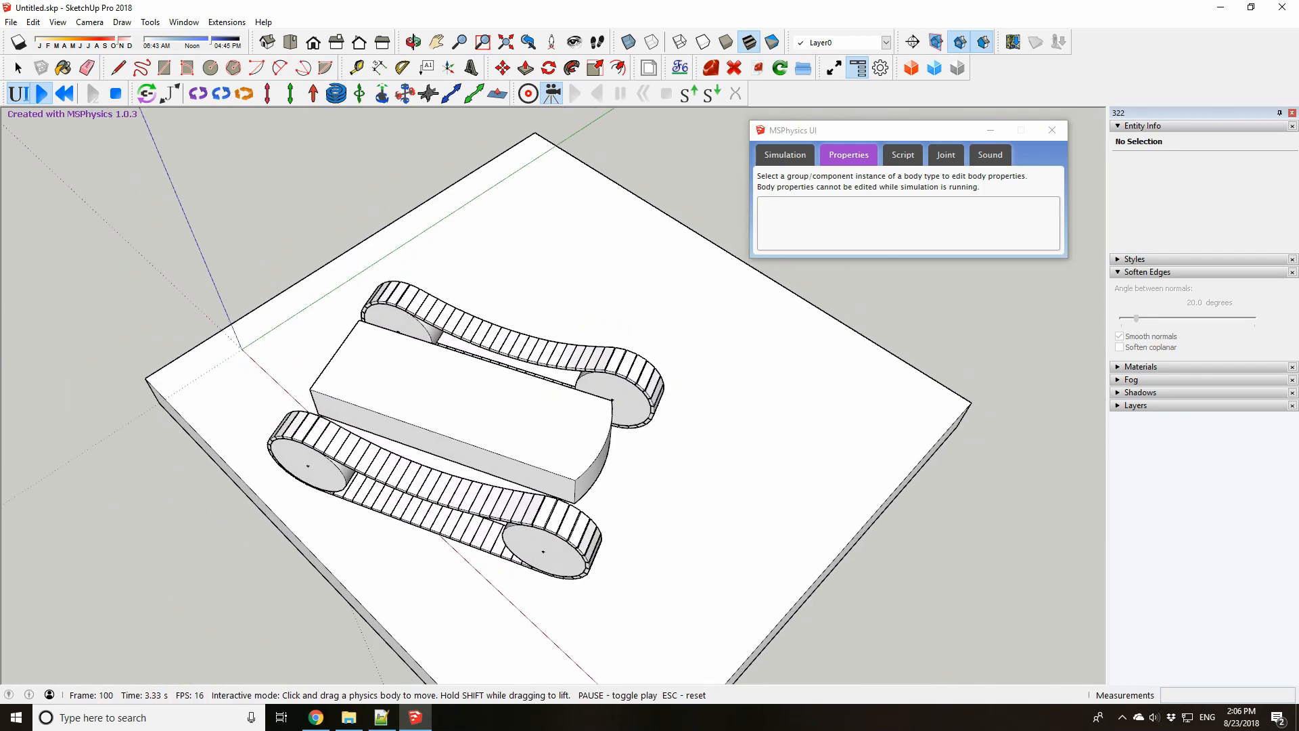
pyautogui.moveTo(538, 305); pyautogui.dragTo(572, 308, button='middle')
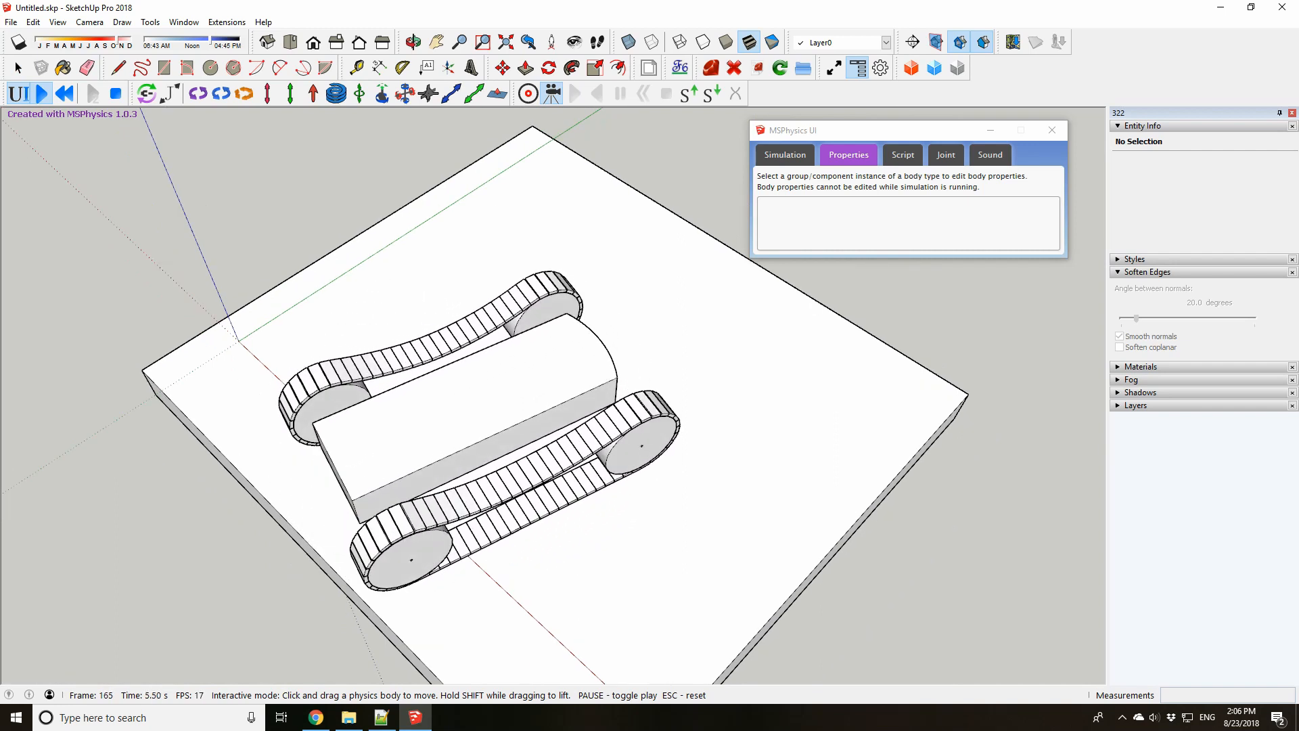
pyautogui.moveTo(473, 420); pyautogui.dragTo(561, 338, button='middle')
pyautogui.scroll(1, 474, 406)
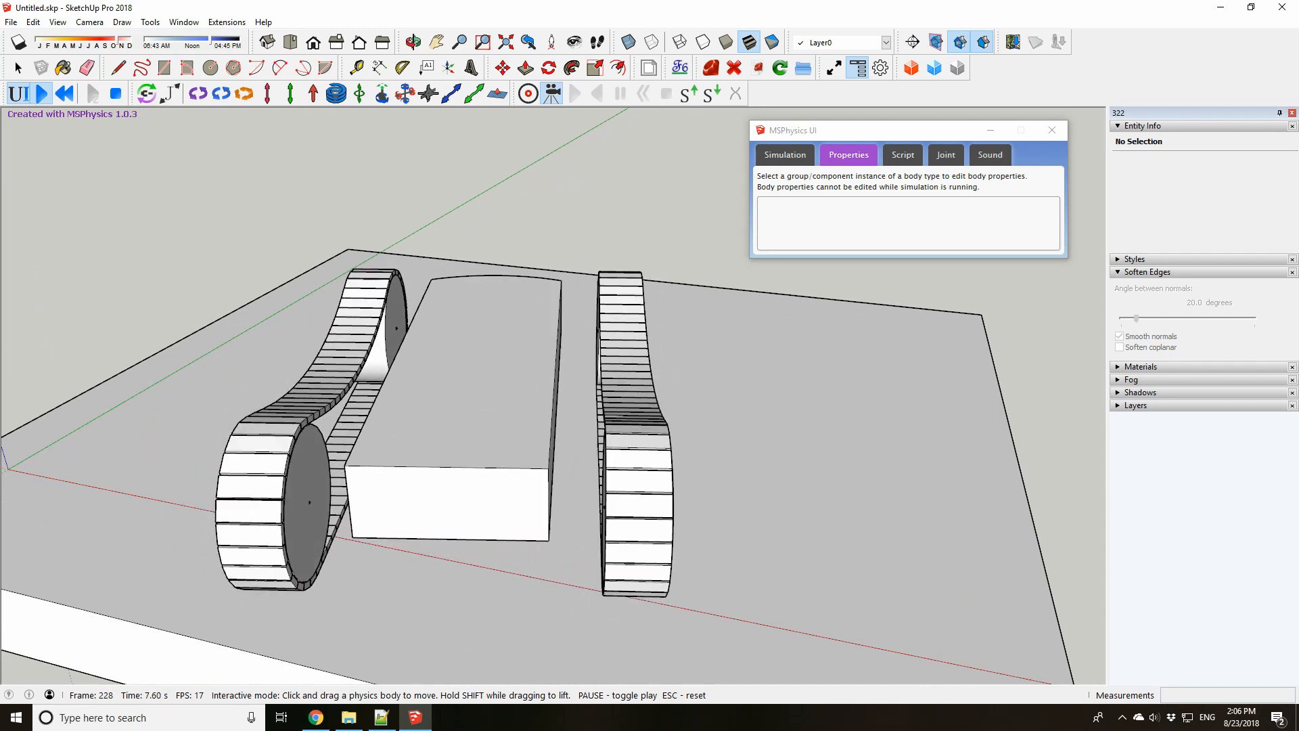
pyautogui.scroll(-2, 457, 349)
pyautogui.moveTo(458, 349); pyautogui.dragTo(650, 342, button='middle')
pyautogui.scroll(2, 514, 379)
pyautogui.moveTo(514, 379); pyautogui.dragTo(433, 372, button='middle')
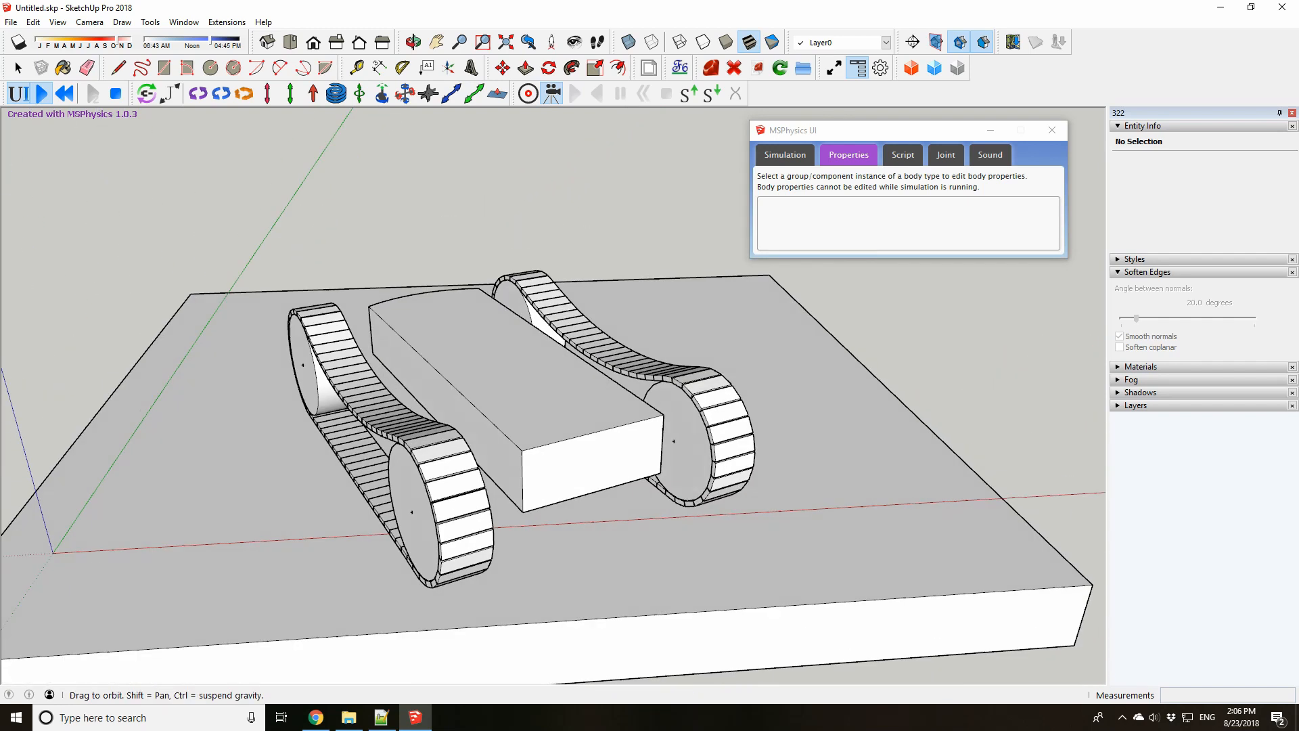
pyautogui.scroll(-1, 201, 432)
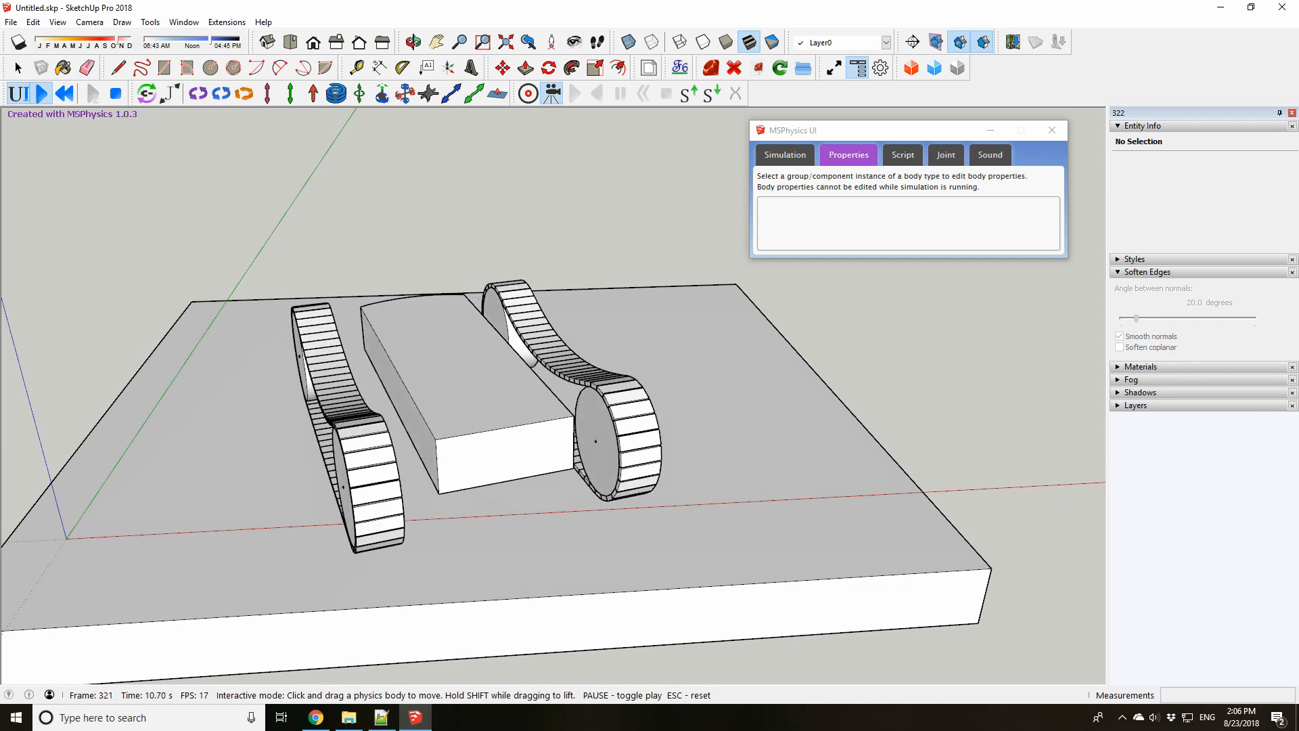
# Inspect how both tracks follow the wheels from the opposite end, the sides and above, and reset the simulation
pyautogui.moveTo(745, 399); pyautogui.dragTo(284, 382, button='middle')
pyautogui.scroll(2, 460, 396)
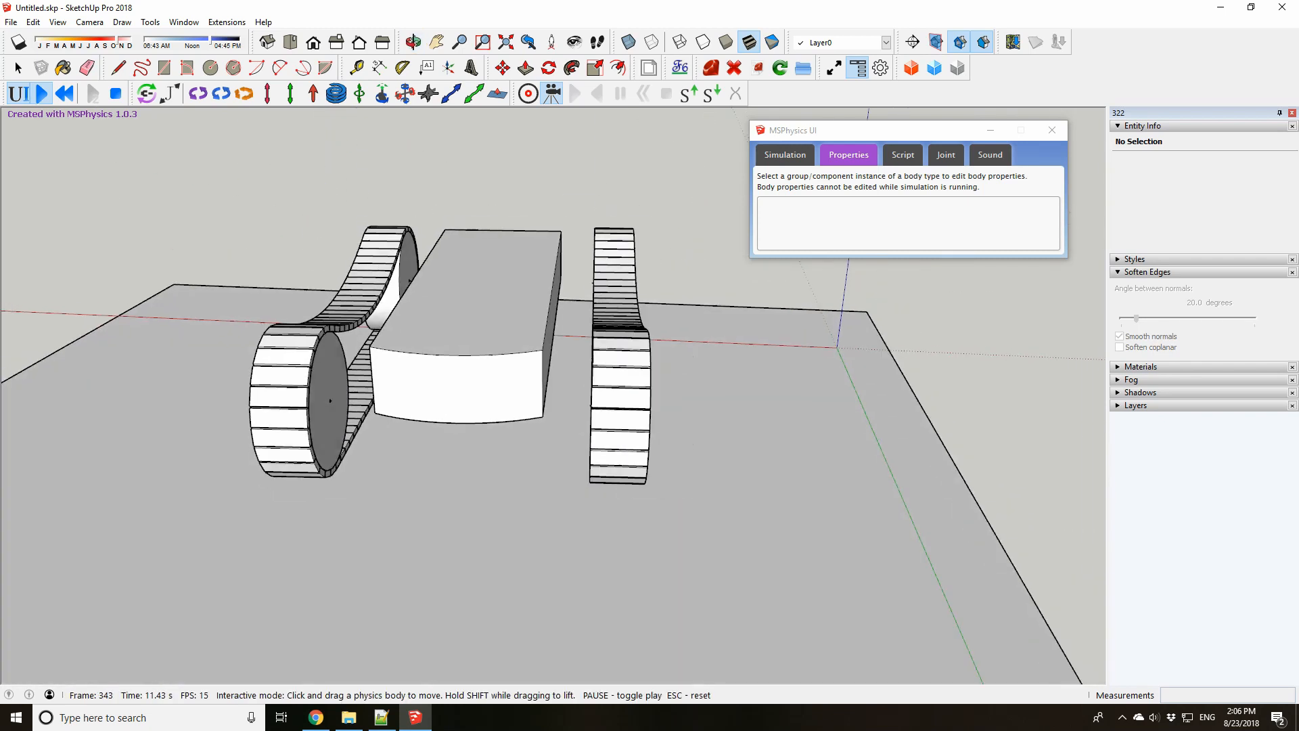
pyautogui.moveTo(542, 399); pyautogui.dragTo(372, 393, button='middle')
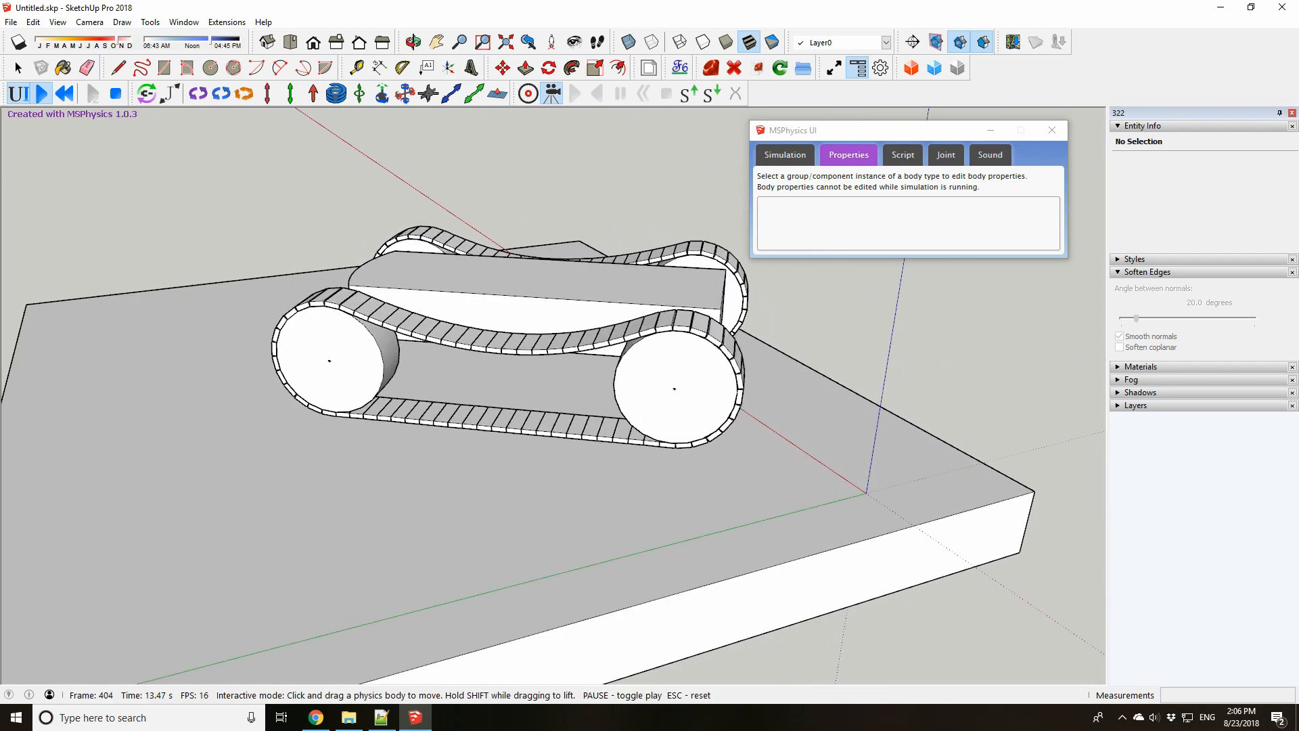
pyautogui.moveTo(724, 366); pyautogui.dragTo(555, 433, button='middle')
pyautogui.scroll(-3, 555, 433)
pyautogui.moveTo(542, 301); pyautogui.dragTo(570, 299, button='middle')
pyautogui.scroll(4, 570, 299)
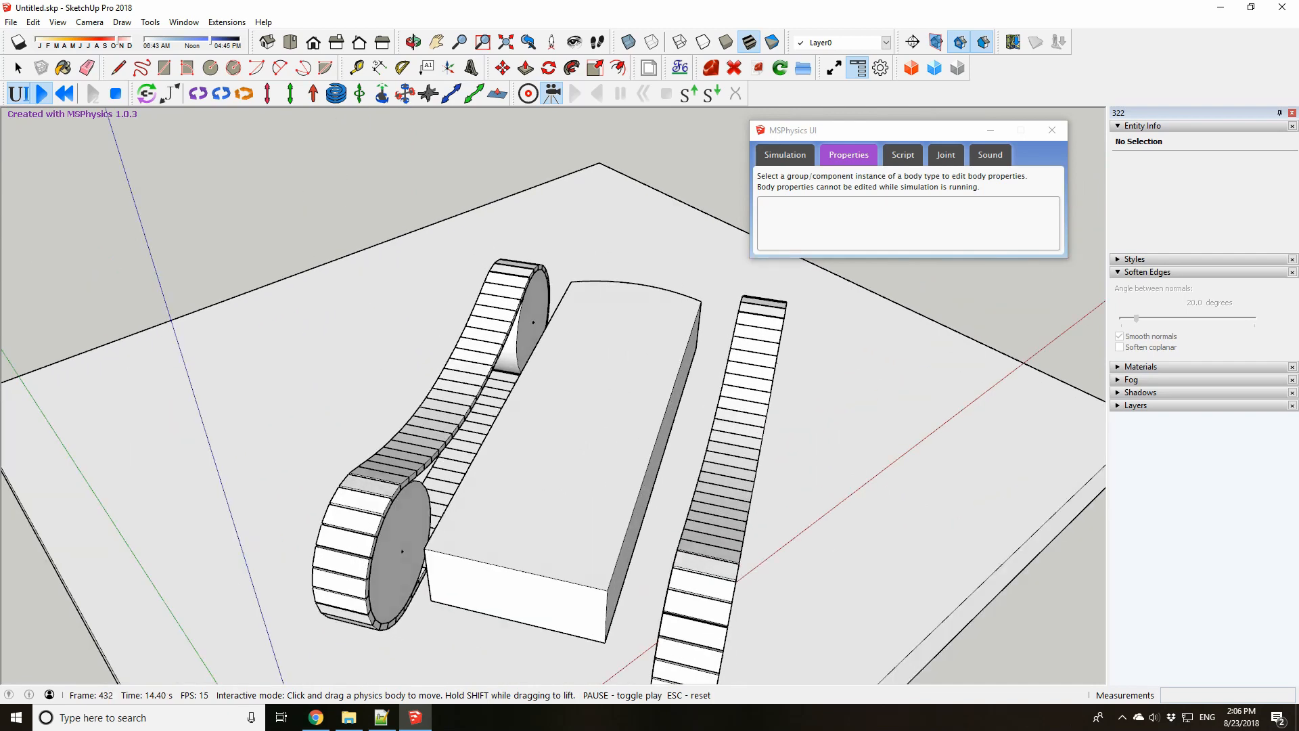
pyautogui.scroll(-3, 554, 338)
pyautogui.moveTo(636, 386); pyautogui.dragTo(460, 379, button='middle')
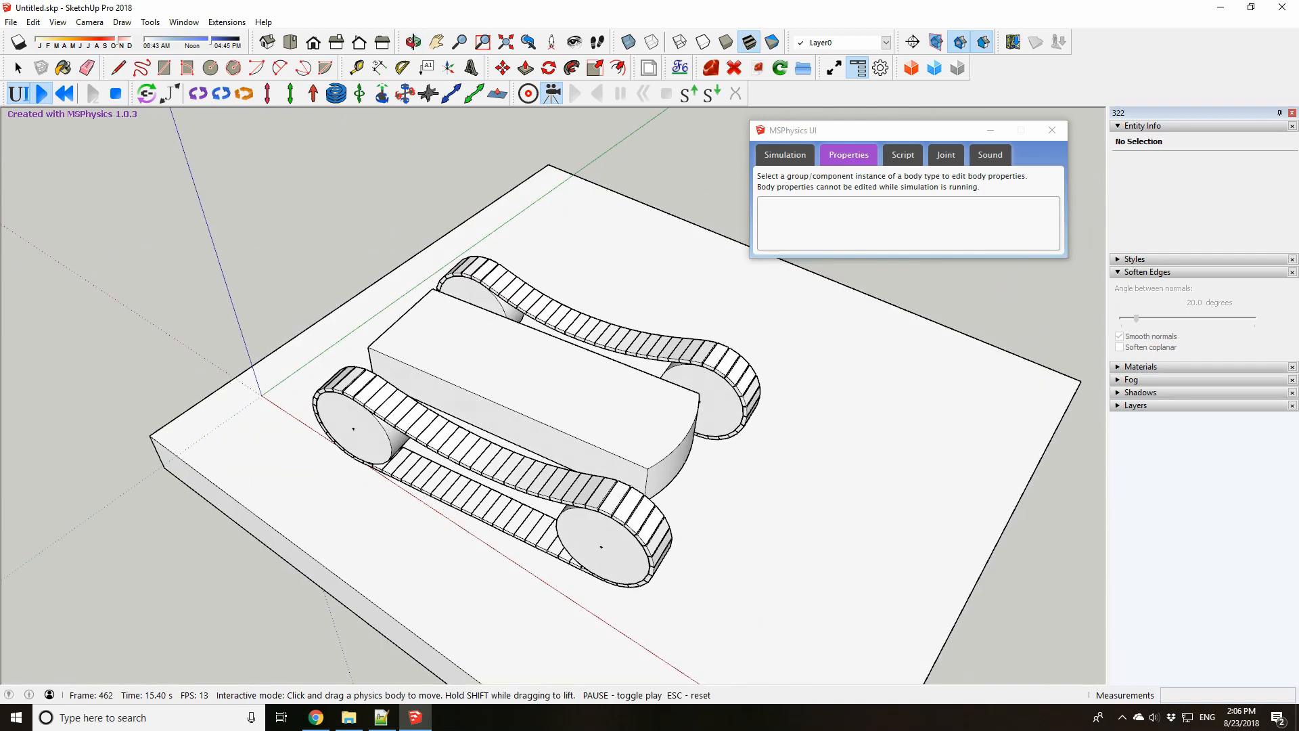
pyautogui.moveTo(609, 379); pyautogui.dragTo(509, 383, button='middle')
pyautogui.scroll(3, 514, 305)
pyautogui.scroll(-1, 473, 338)
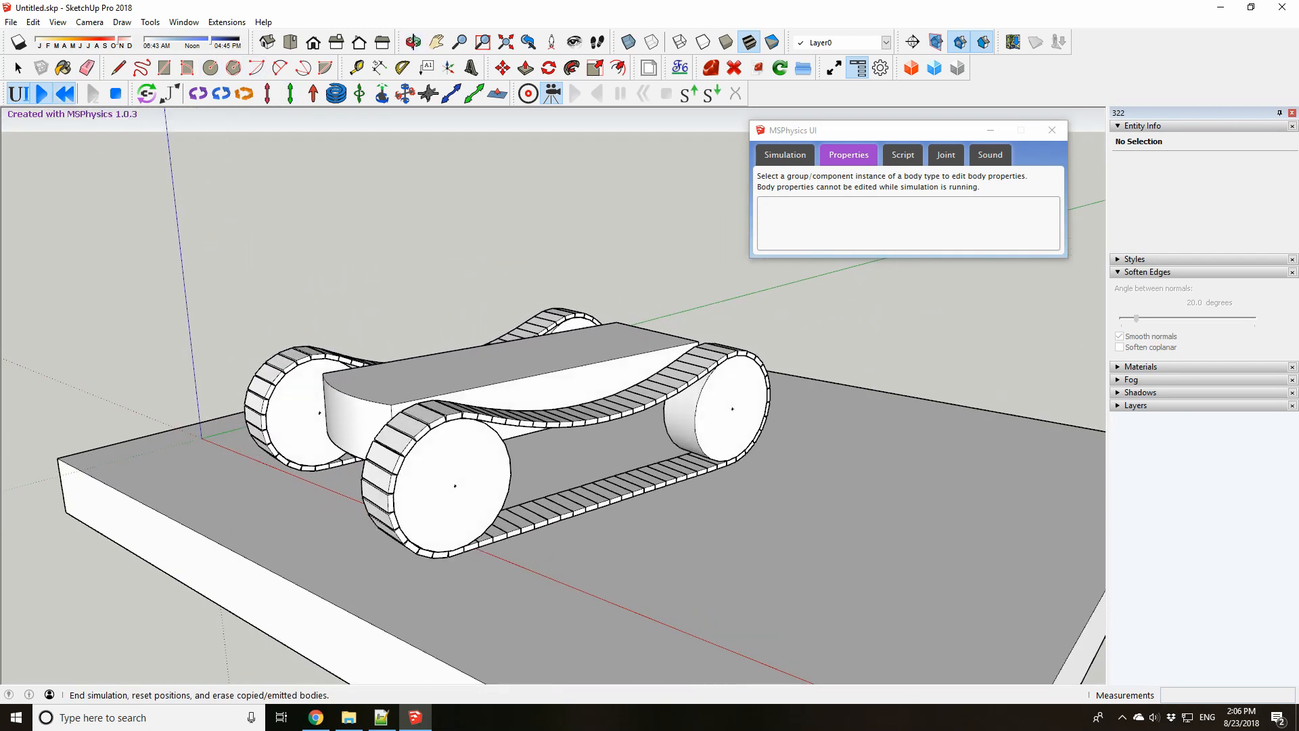
pyautogui.click(65, 93)
# Inside the vehicle body group, rename both motor joints on the near side to power
pyautogui.moveTo(474, 460); pyautogui.dragTo(550, 415, button='middle')
pyautogui.scroll(3, 551, 415)
pyautogui.click(305, 332)
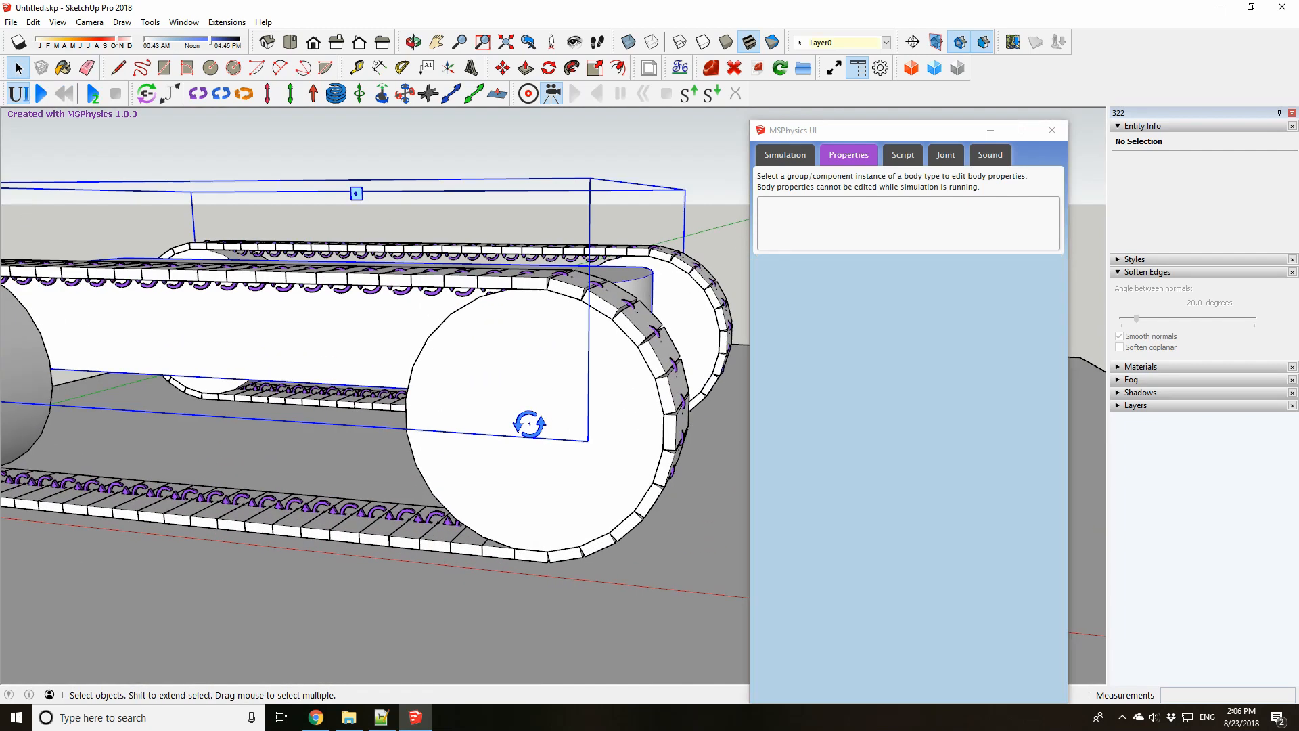
pyautogui.click(529, 424)
pyautogui.scroll(-3, 529, 424)
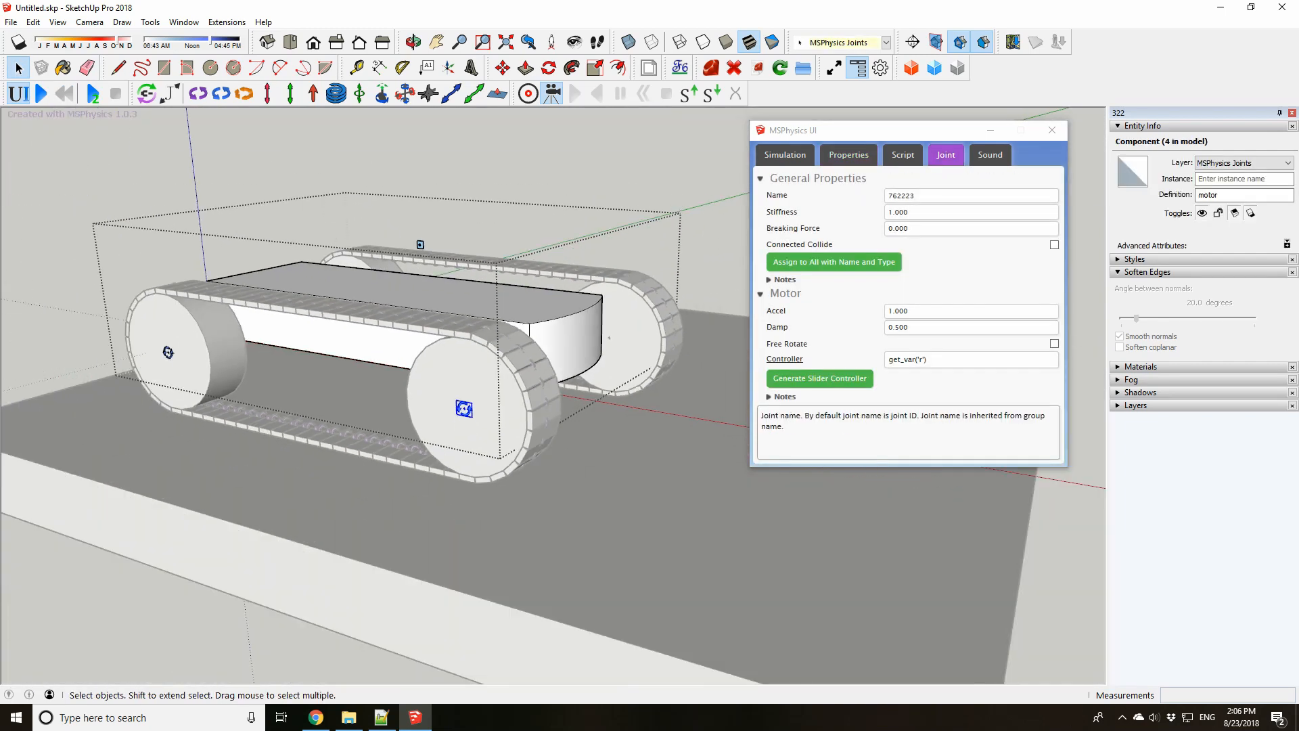
pyautogui.click(971, 196)
pyautogui.moveTo(620, 397); pyautogui.dragTo(553, 439, button='middle')
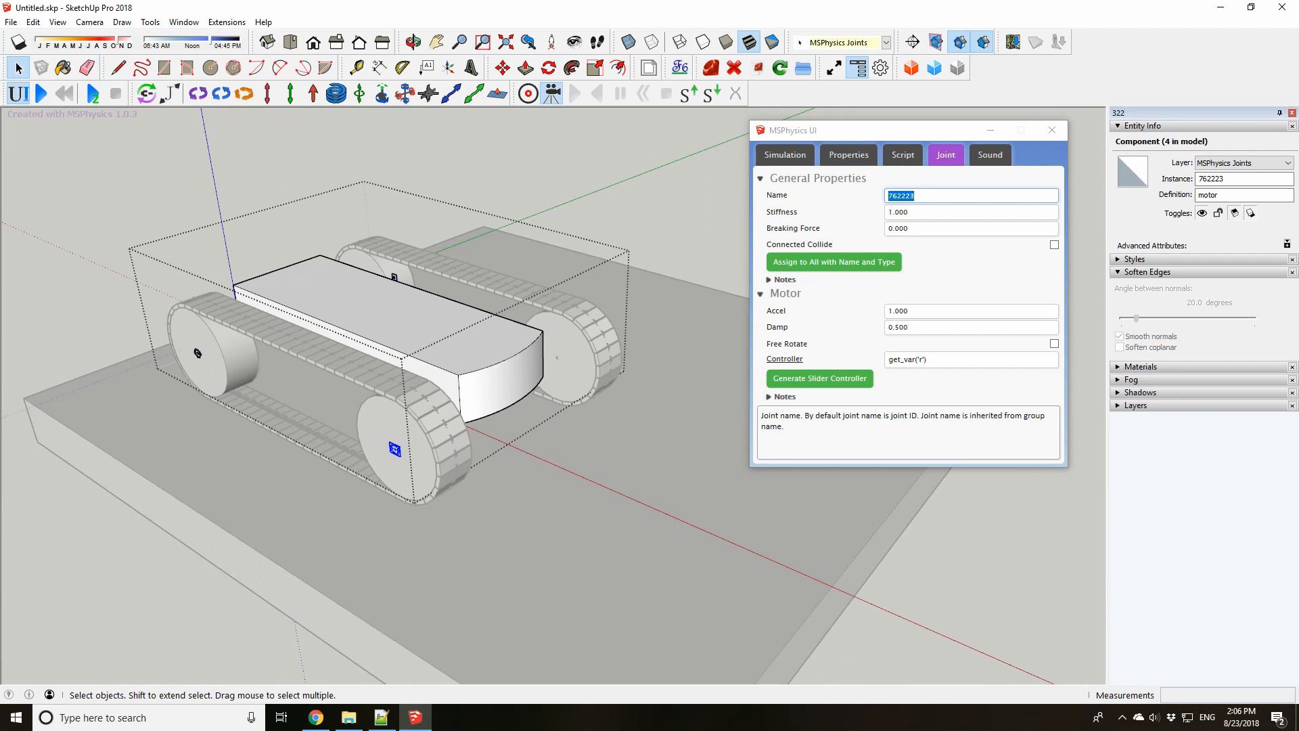
pyautogui.click(971, 195)
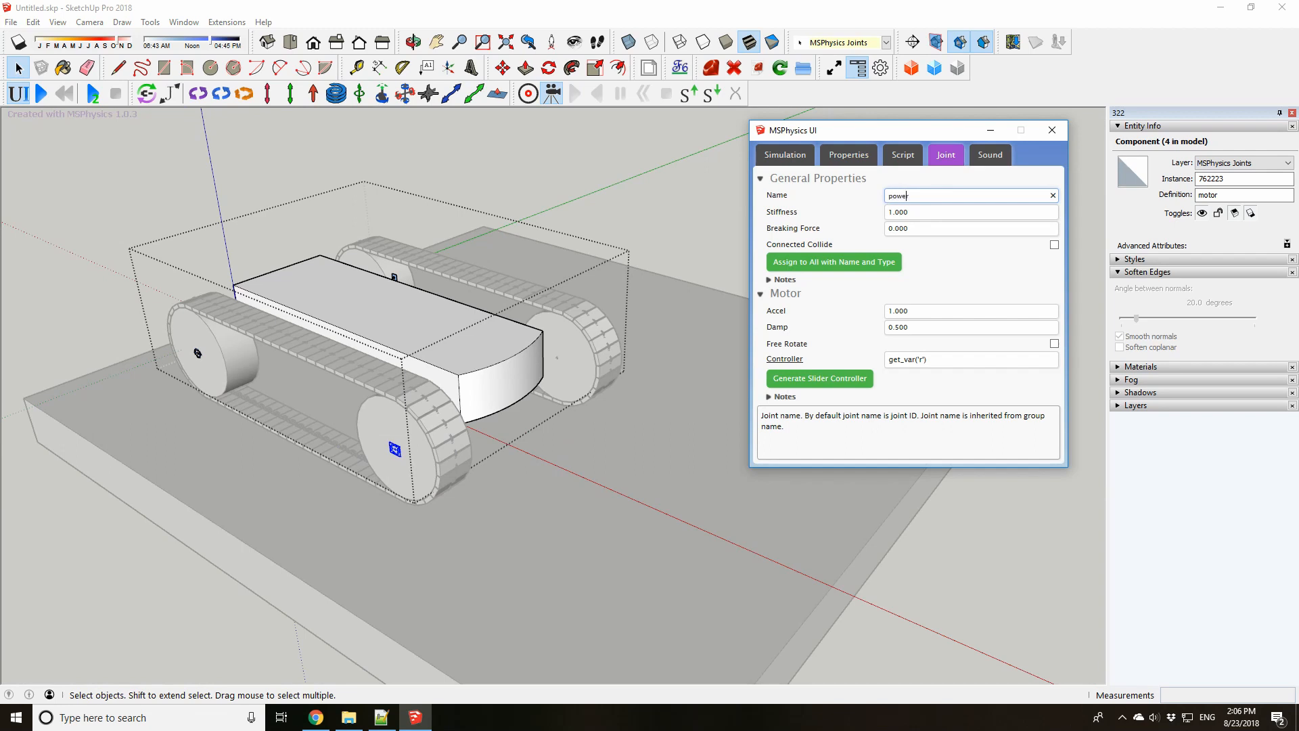
pyautogui.click(198, 353)
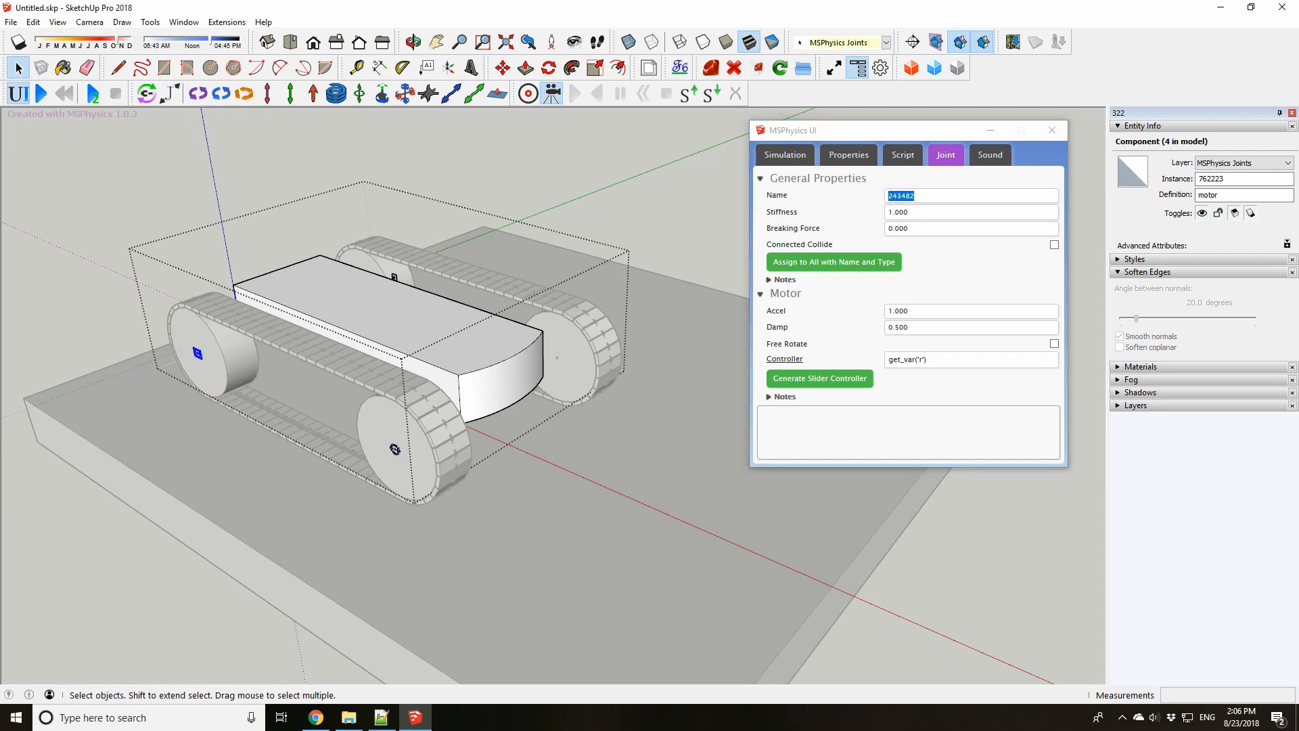
pyautogui.click(907, 212)
pyautogui.write('power')
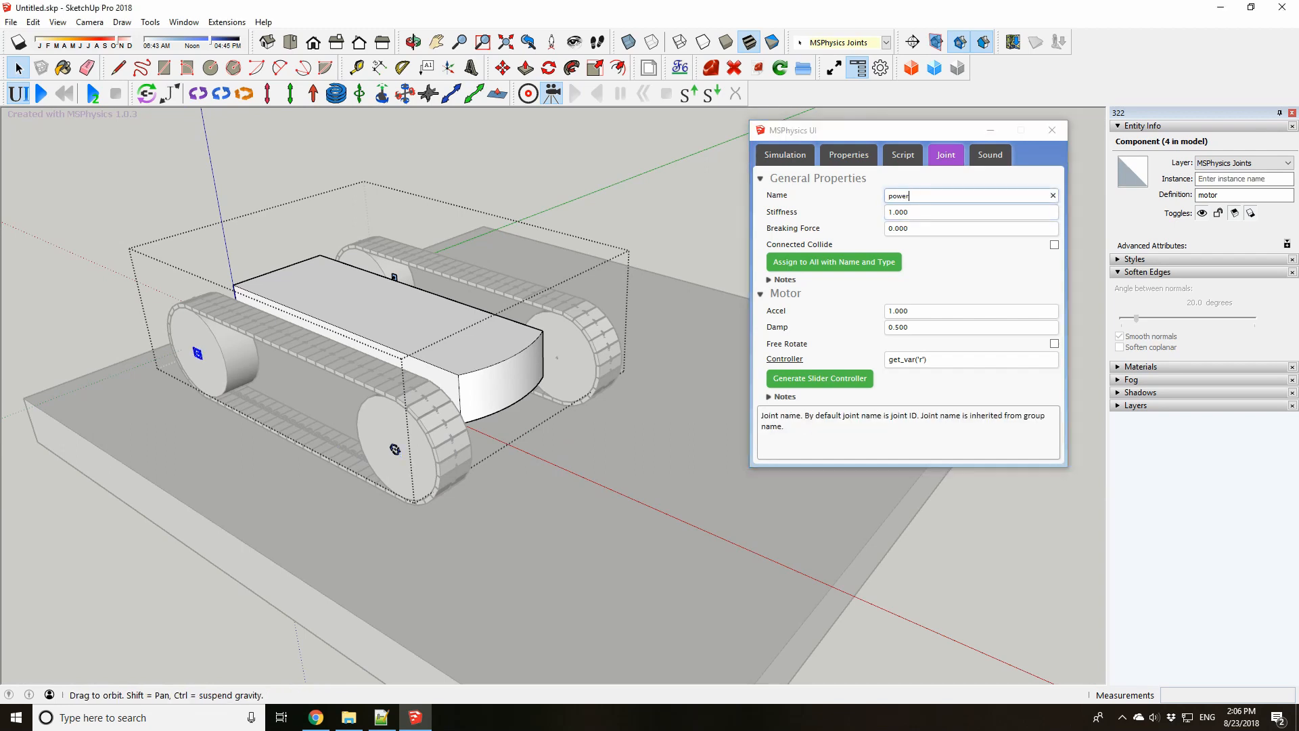
# Rename the motor joints on the opposite side of the vehicle to power as well
pyautogui.moveTo(406, 406); pyautogui.dragTo(541, 399, button='middle')
pyautogui.click(539, 398)
pyautogui.scroll(-2, 219, 345)
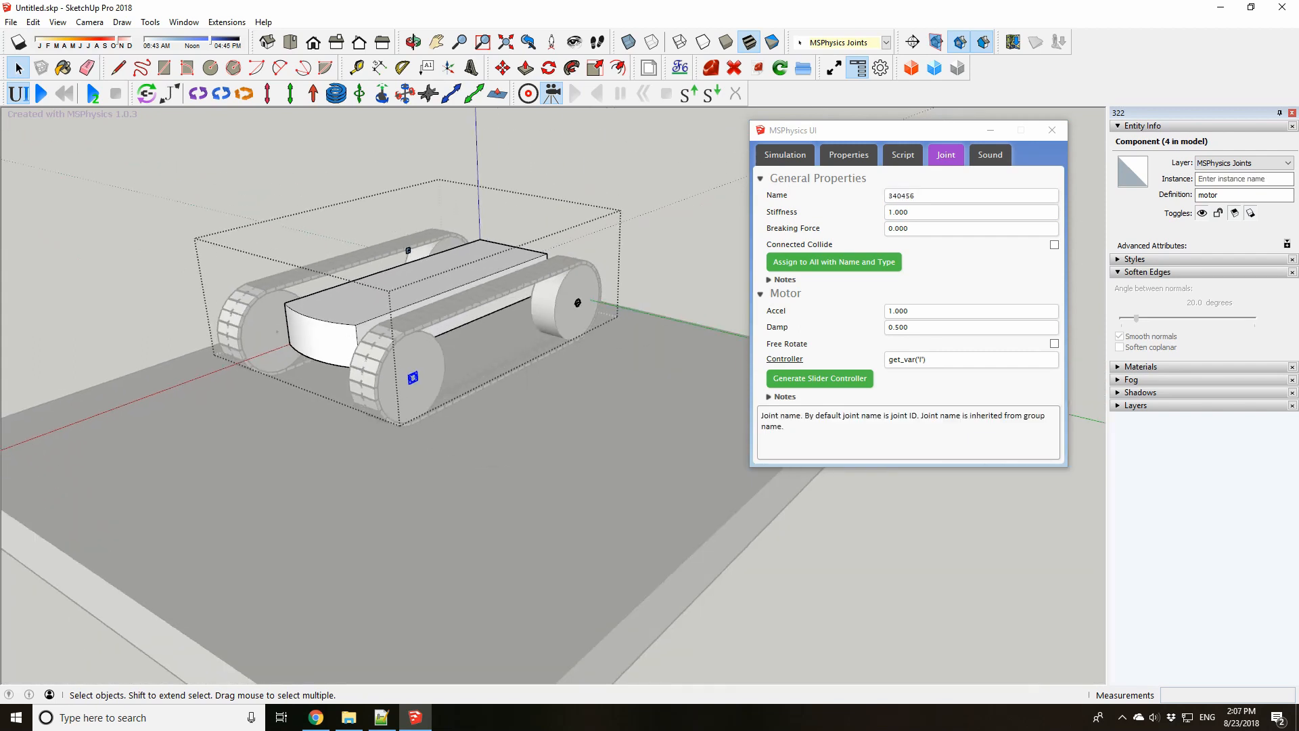
pyautogui.doubleClick(901, 196)
pyautogui.click(412, 377)
pyautogui.doubleClick(901, 196)
pyautogui.write('power')
pyautogui.moveTo(406, 406); pyautogui.dragTo(554, 399, button='middle')
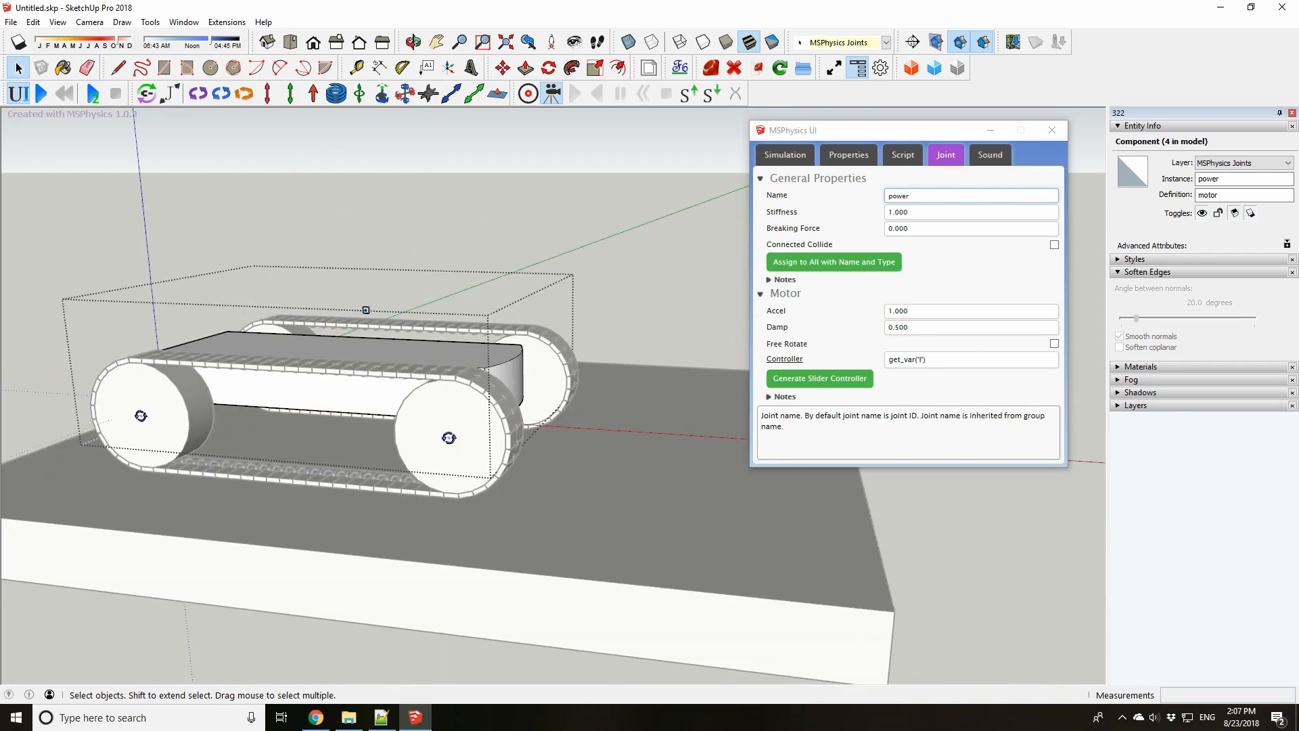
# Set the near-side front motor joint's acceleration to 40 and its damping to 10
pyautogui.scroll(2, 502, 436)
pyautogui.moveTo(503, 436); pyautogui.dragTo(447, 514, button='middle')
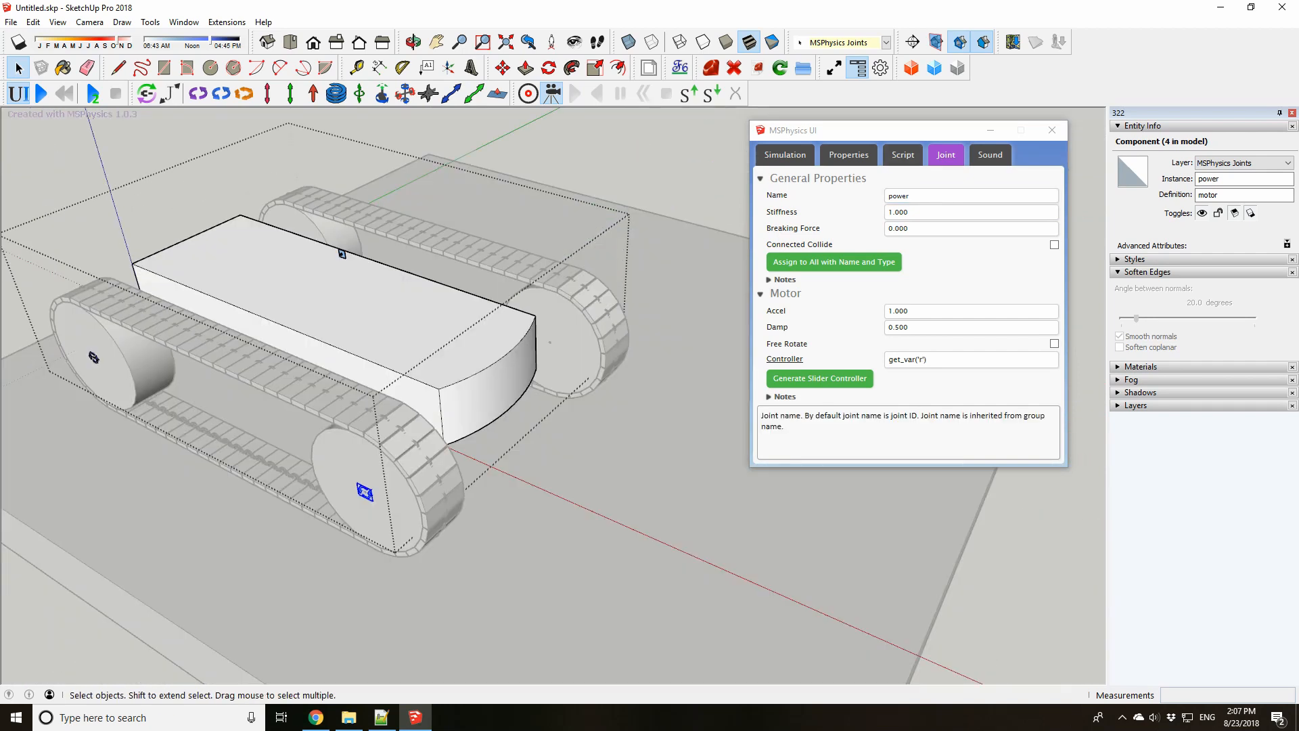
pyautogui.click(900, 311)
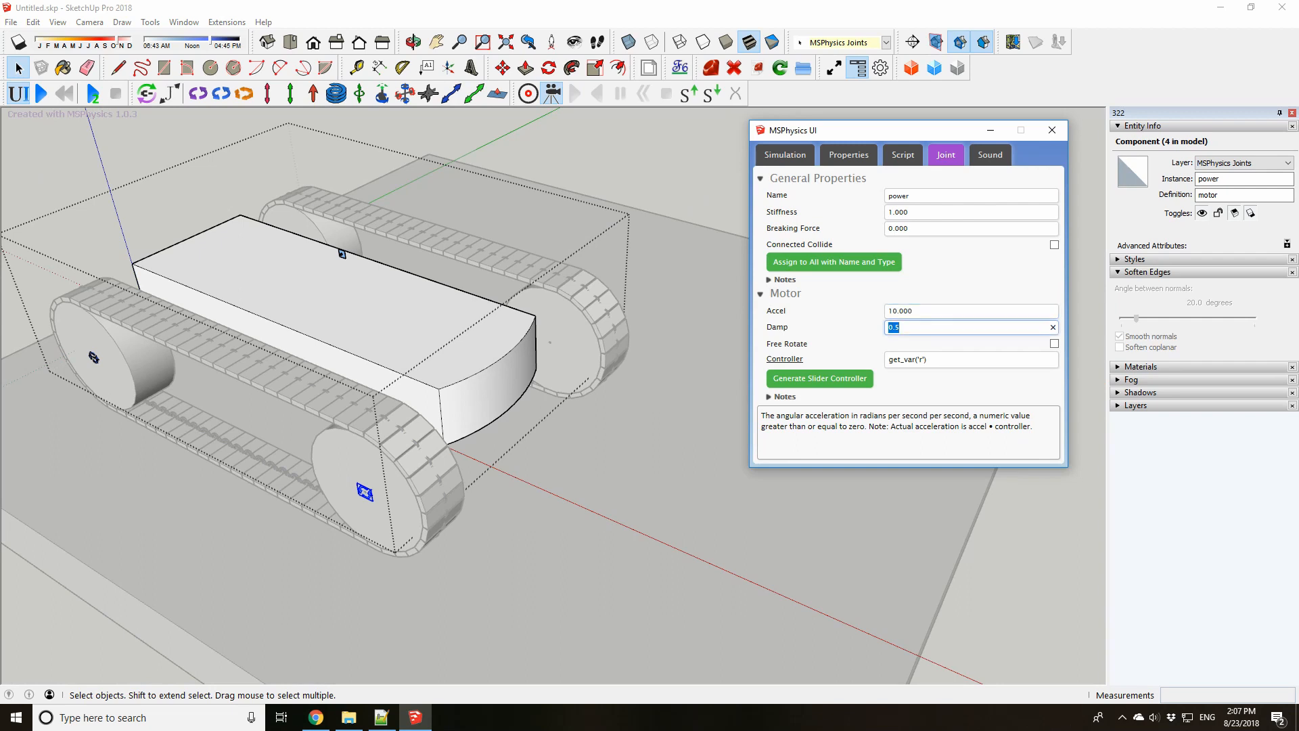
pyautogui.hotkey('shift', 'Tab')
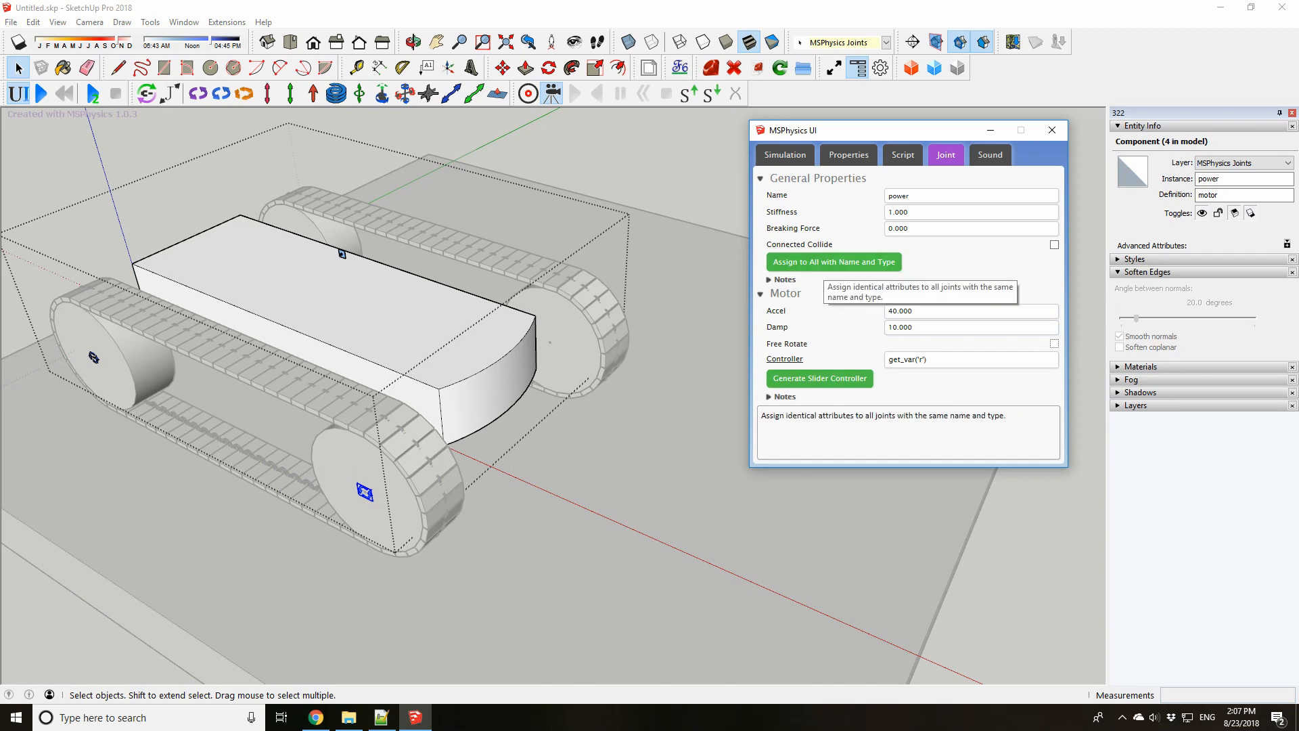
# Assign the joint's settings to all motor joints named power without changing their controllers, and leave the body group
pyautogui.moveTo(541, 400); pyautogui.dragTo(561, 342, button='middle')
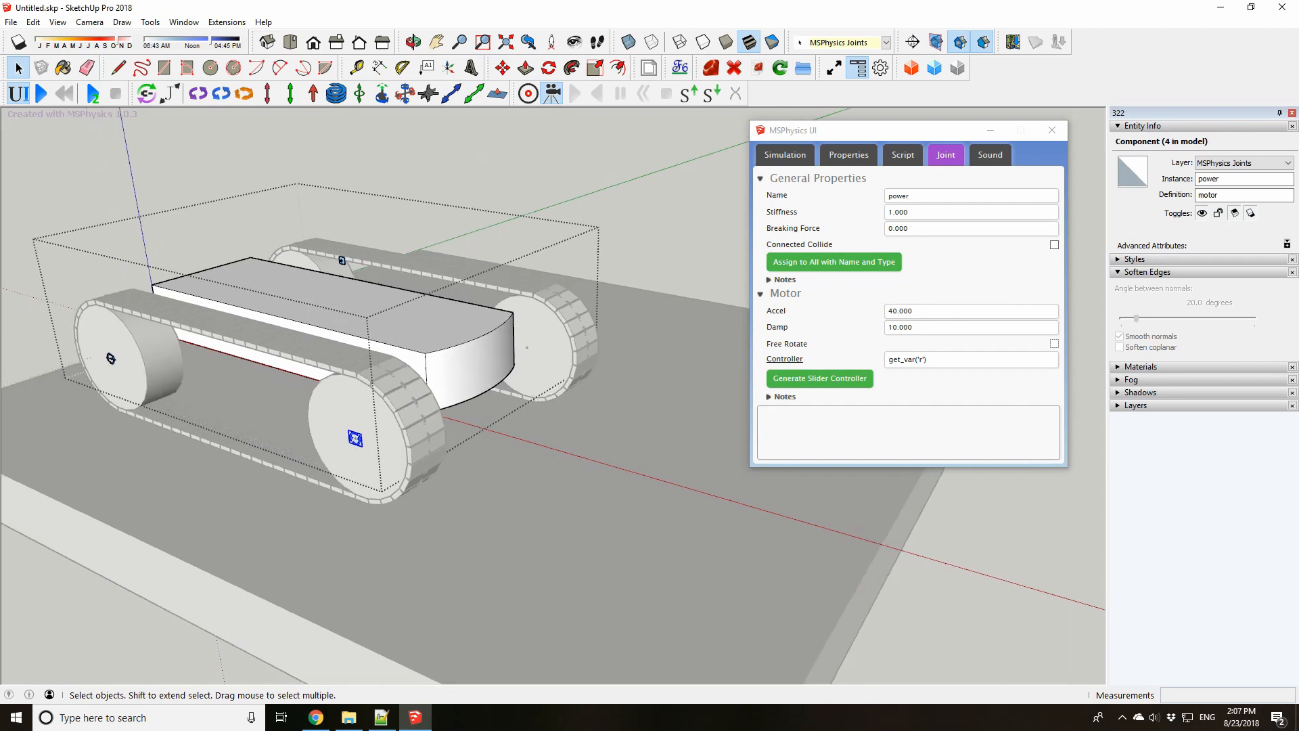
pyautogui.scroll(2, 68, 369)
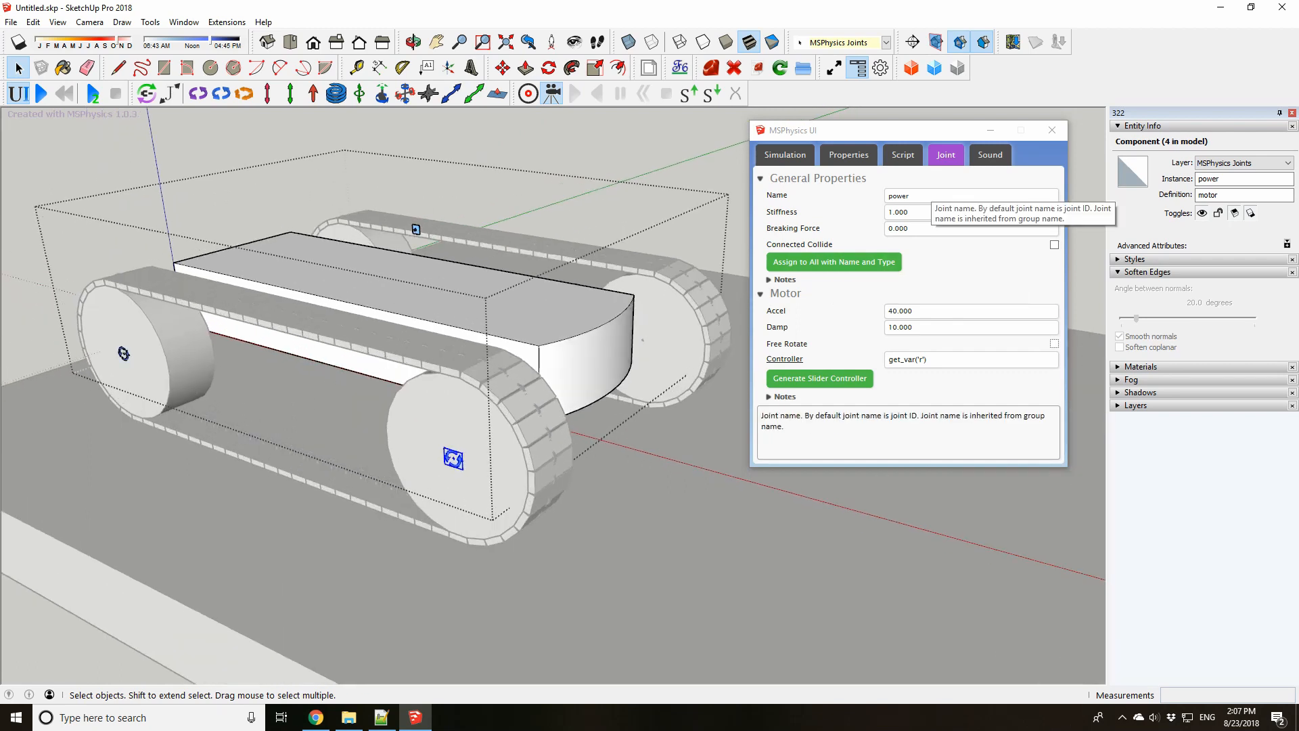
pyautogui.click(899, 196)
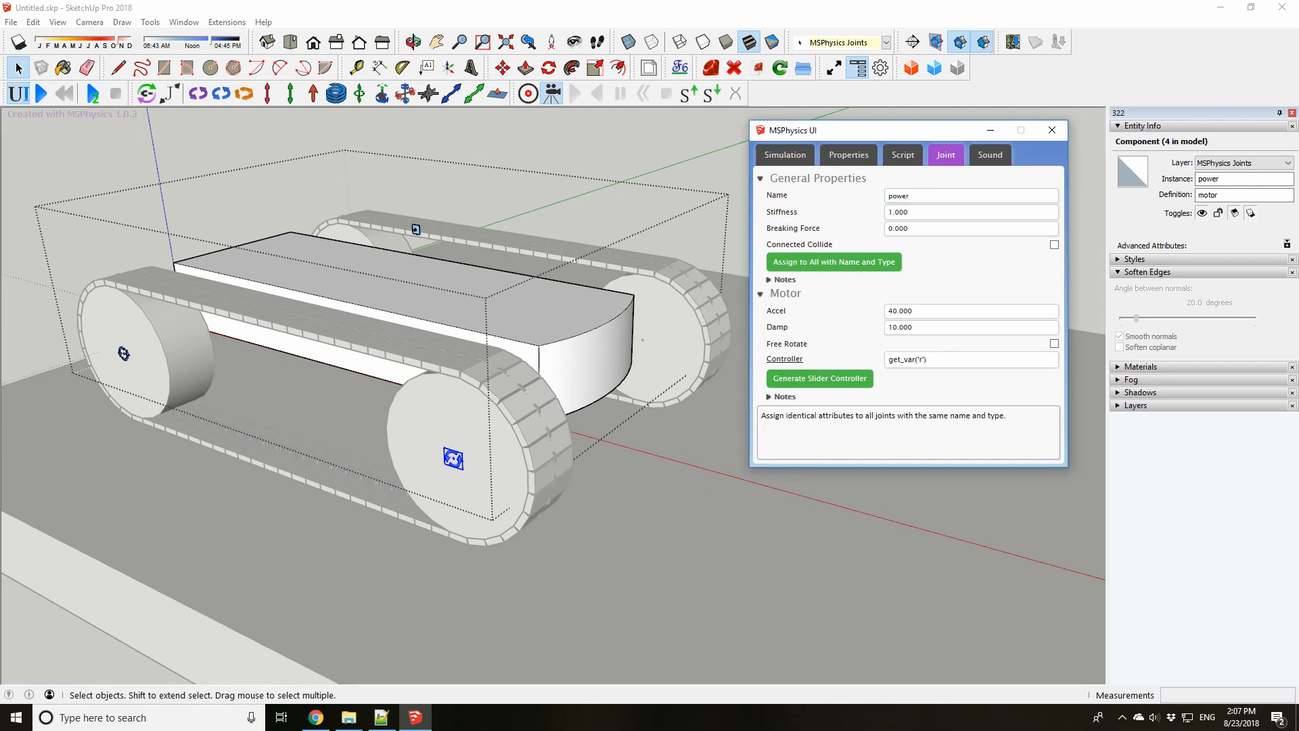
pyautogui.click(833, 262)
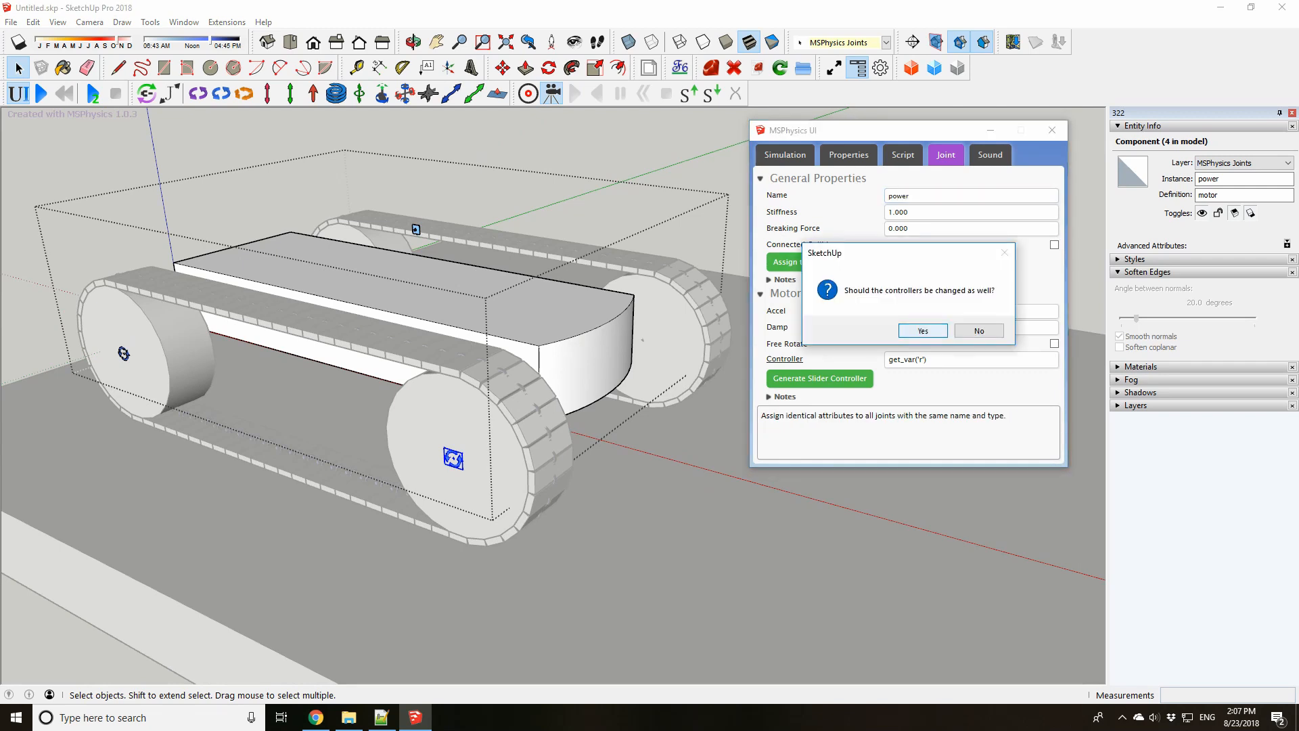
pyautogui.moveTo(887, 252); pyautogui.dragTo(688, 248)
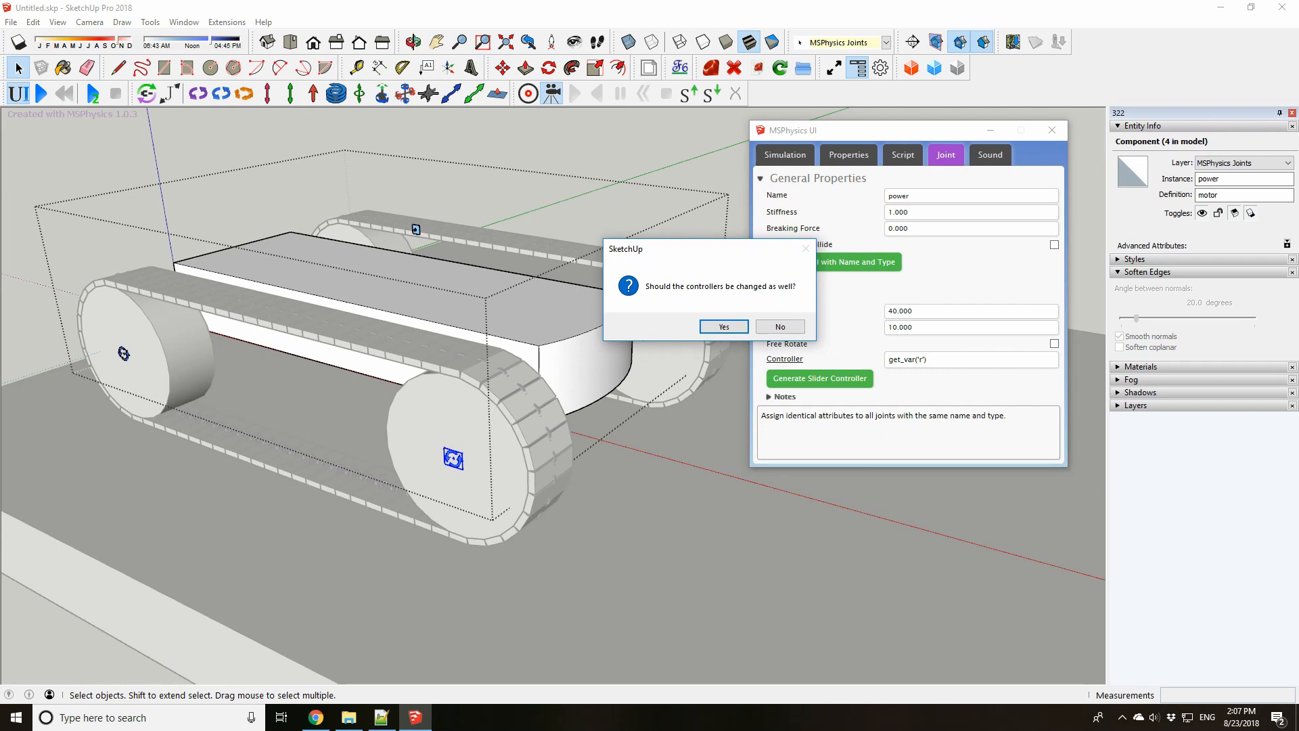
pyautogui.click(780, 326)
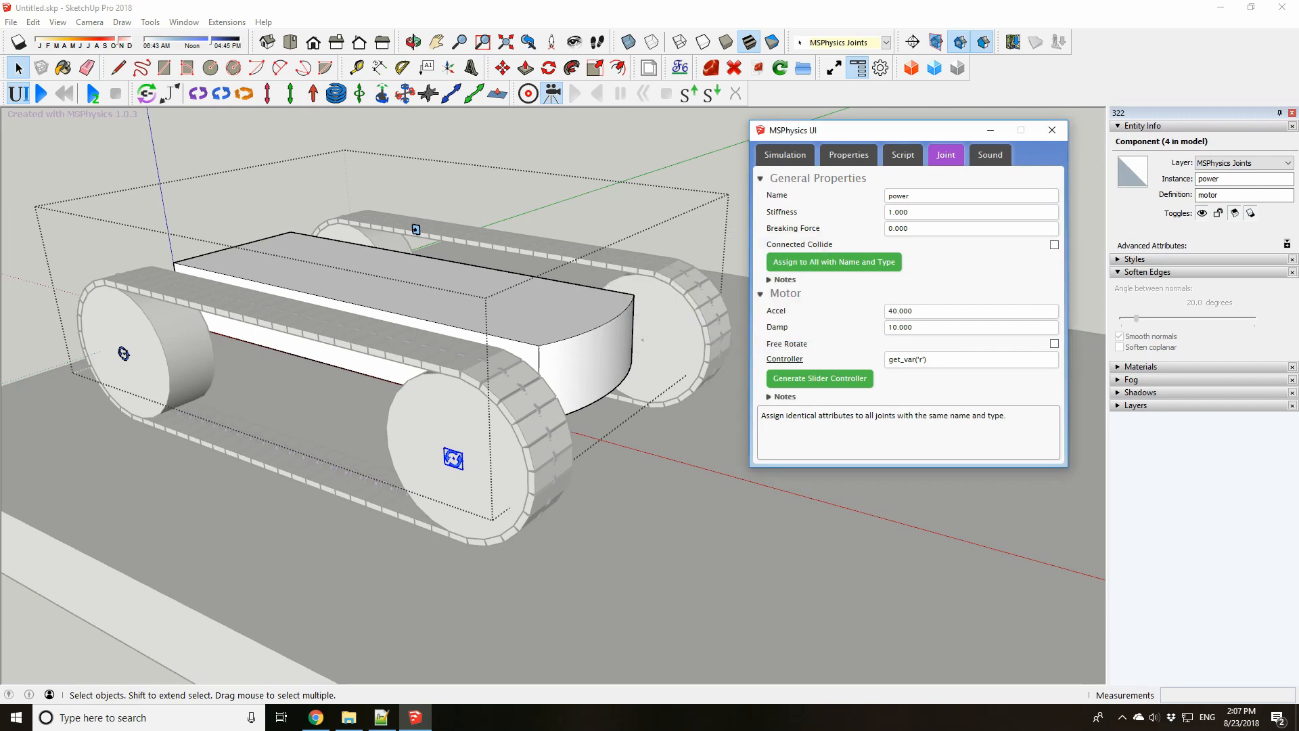
pyautogui.scroll(-1, 553, 396)
pyautogui.press('Escape')
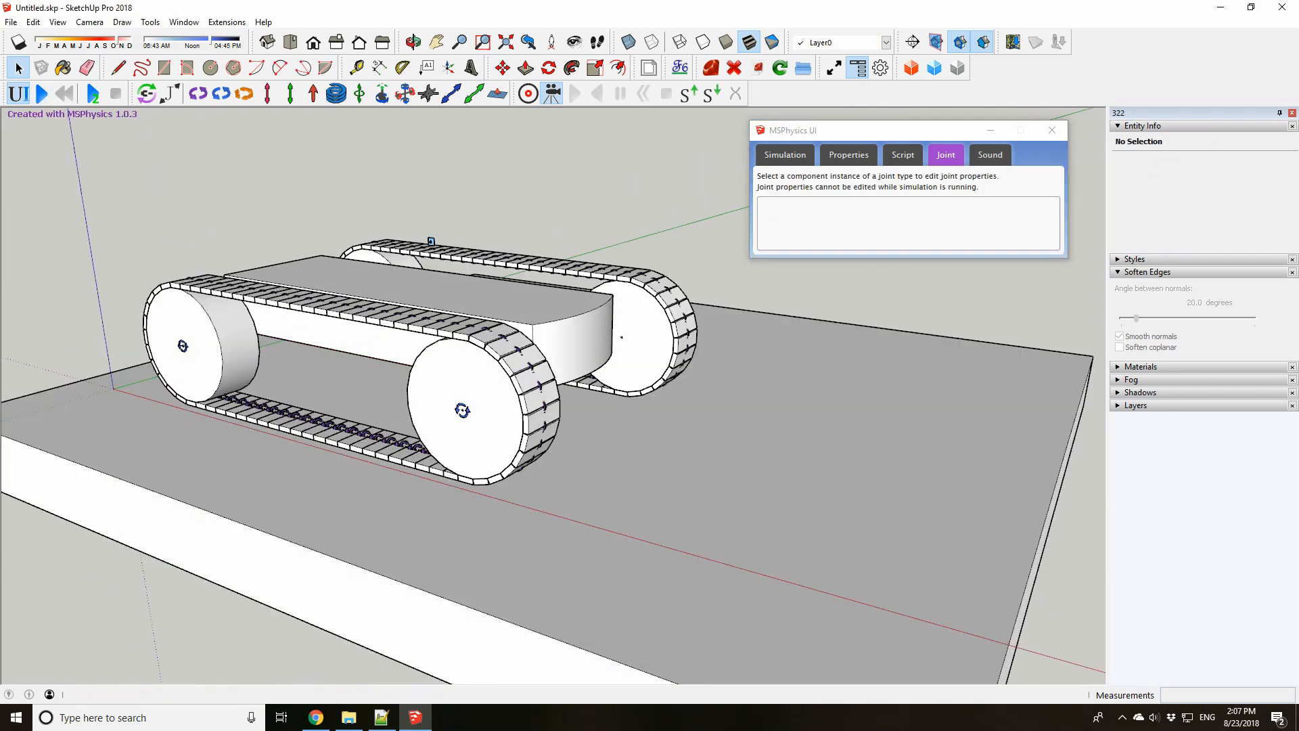
# Run the simulation with the new motor settings, examine how the tracks behave while driving, and reset it
pyautogui.click(42, 94)
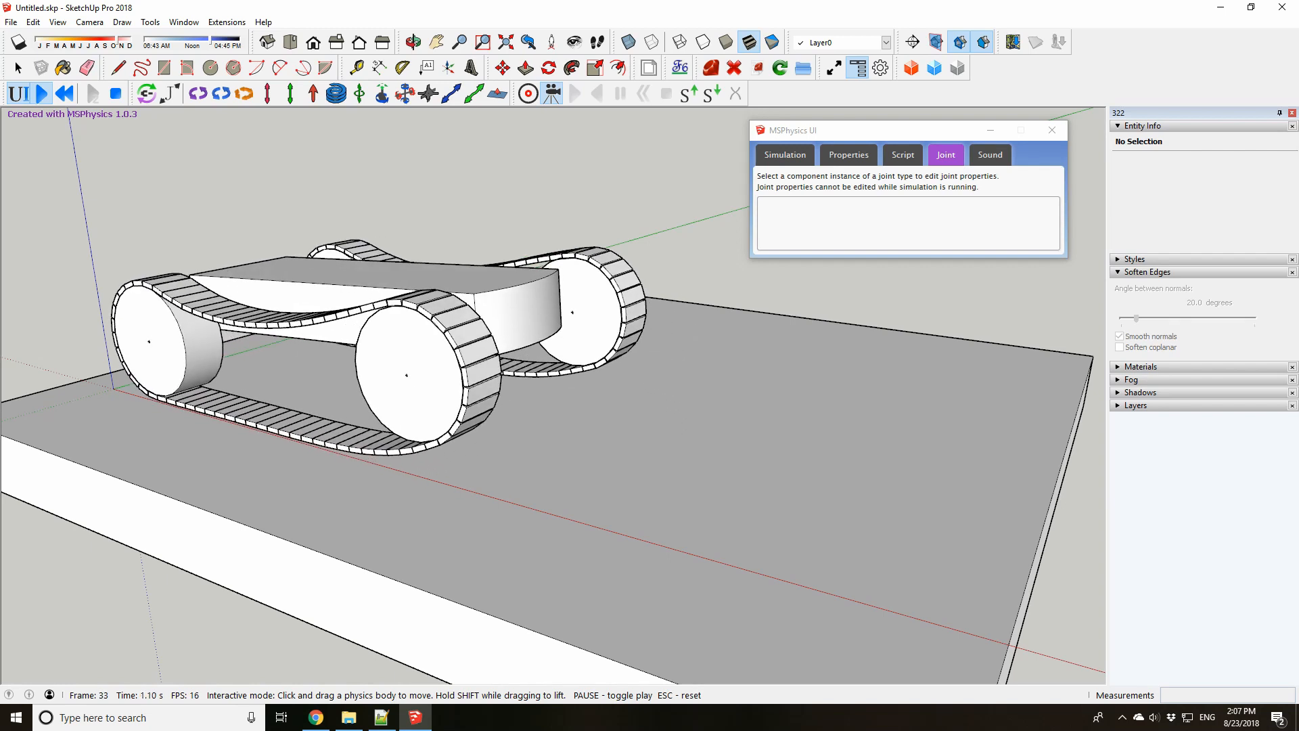
pyautogui.moveTo(553, 396); pyautogui.dragTo(487, 474, button='middle')
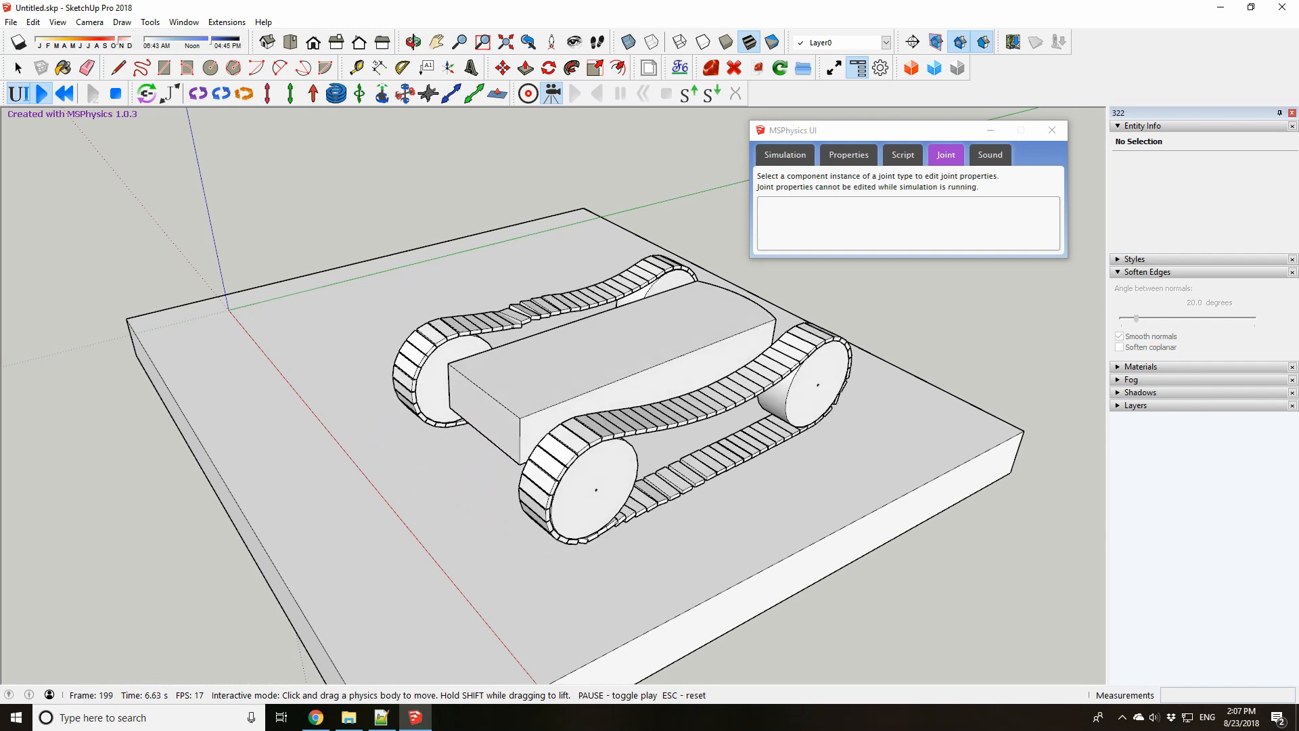
pyautogui.scroll(-1, 408, 345)
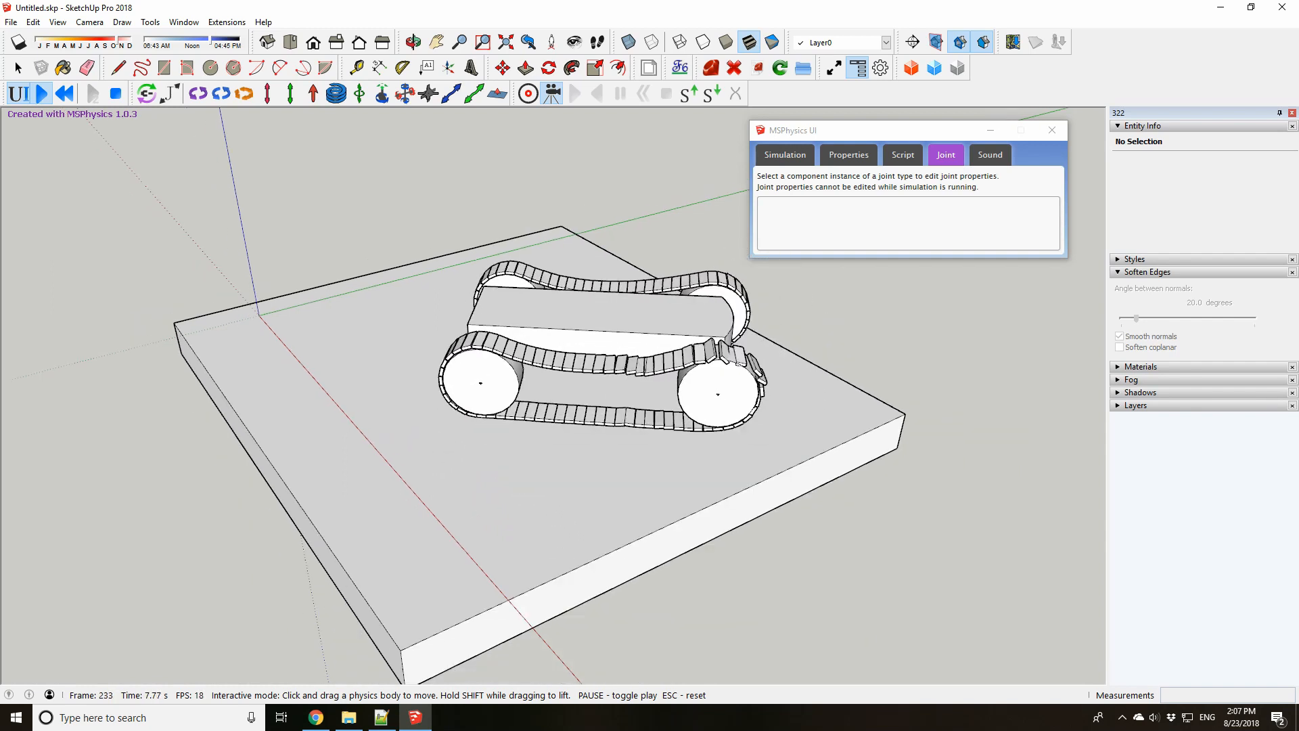
pyautogui.click(64, 93)
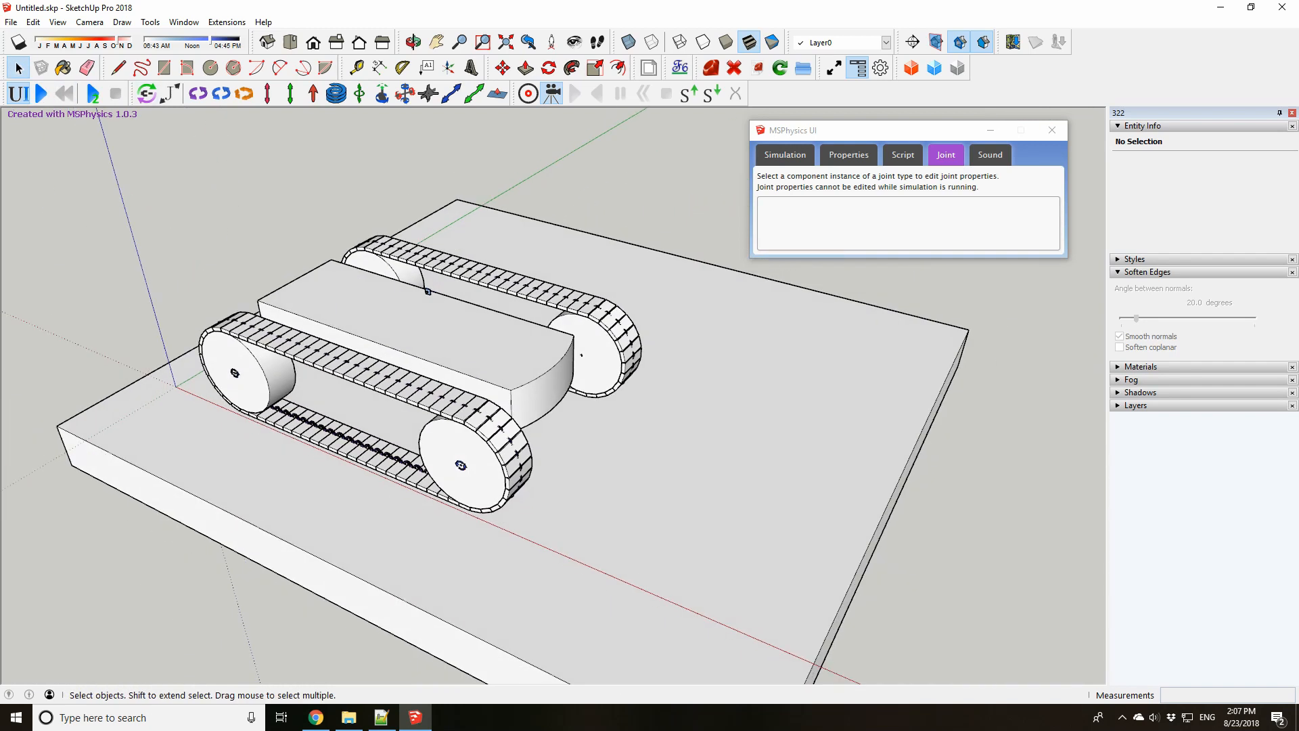
pyautogui.keyDown('shift'); pyautogui.moveTo(474, 372); pyautogui.dragTo(609, 410, button='middle'); pyautogui.keyUp('shift')
pyautogui.moveTo(241, 203); pyautogui.dragTo(881, 666)
pyautogui.scroll(3, 630, 474)
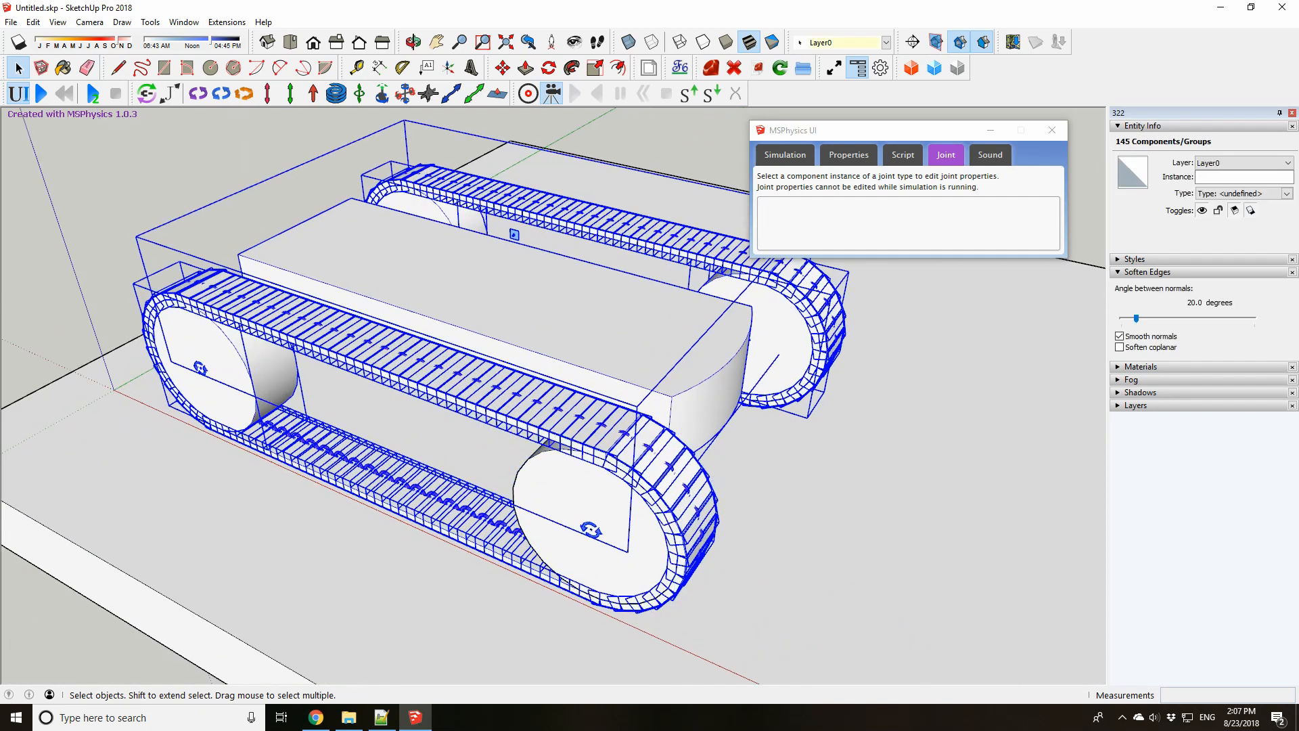
pyautogui.keyDown('shift'); pyautogui.click(515, 234); pyautogui.keyUp('shift')
# Set the collision shape of a near-side track block to Box and assign its options to all bodies named thread
pyautogui.moveTo(514, 234); pyautogui.dragTo(534, 274, button='middle')
pyautogui.scroll(-2, 165, 457)
pyautogui.click(368, 465)
pyautogui.moveTo(369, 466); pyautogui.dragTo(433, 399, button='middle')
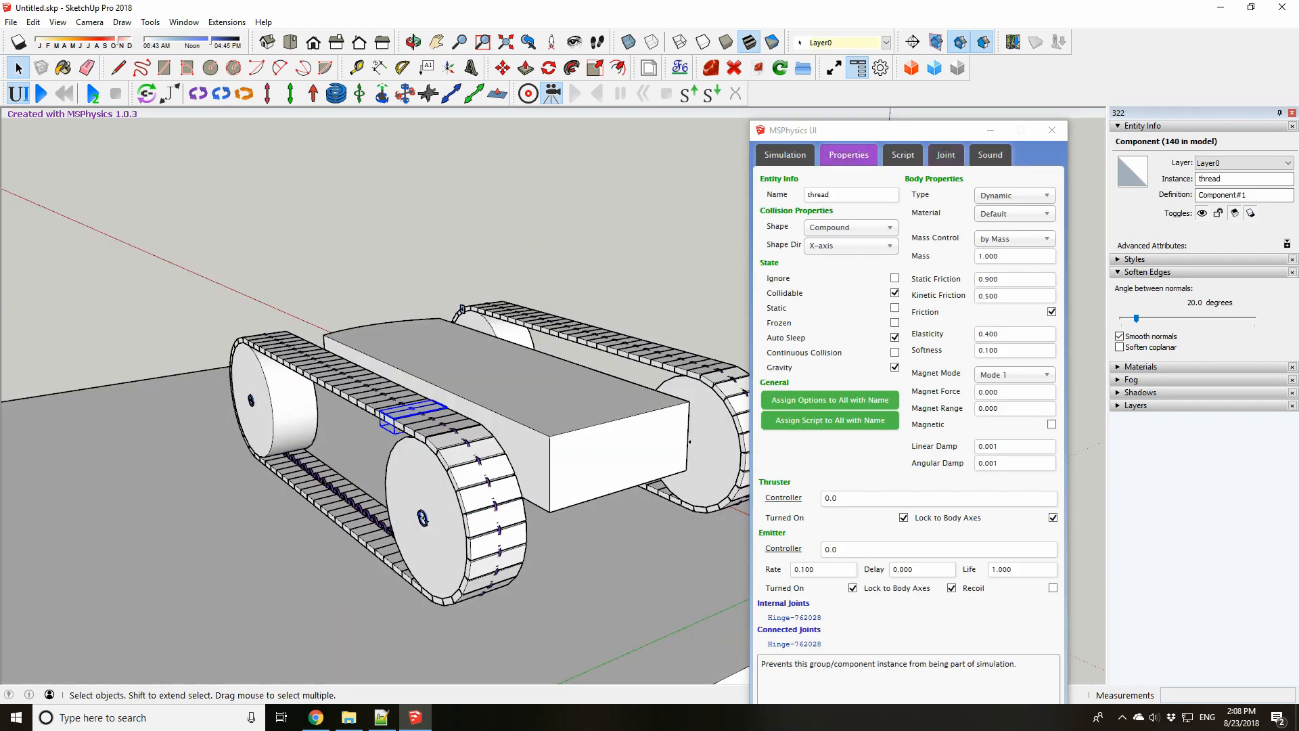
pyautogui.click(850, 227)
pyautogui.scroll(2, 846, 297)
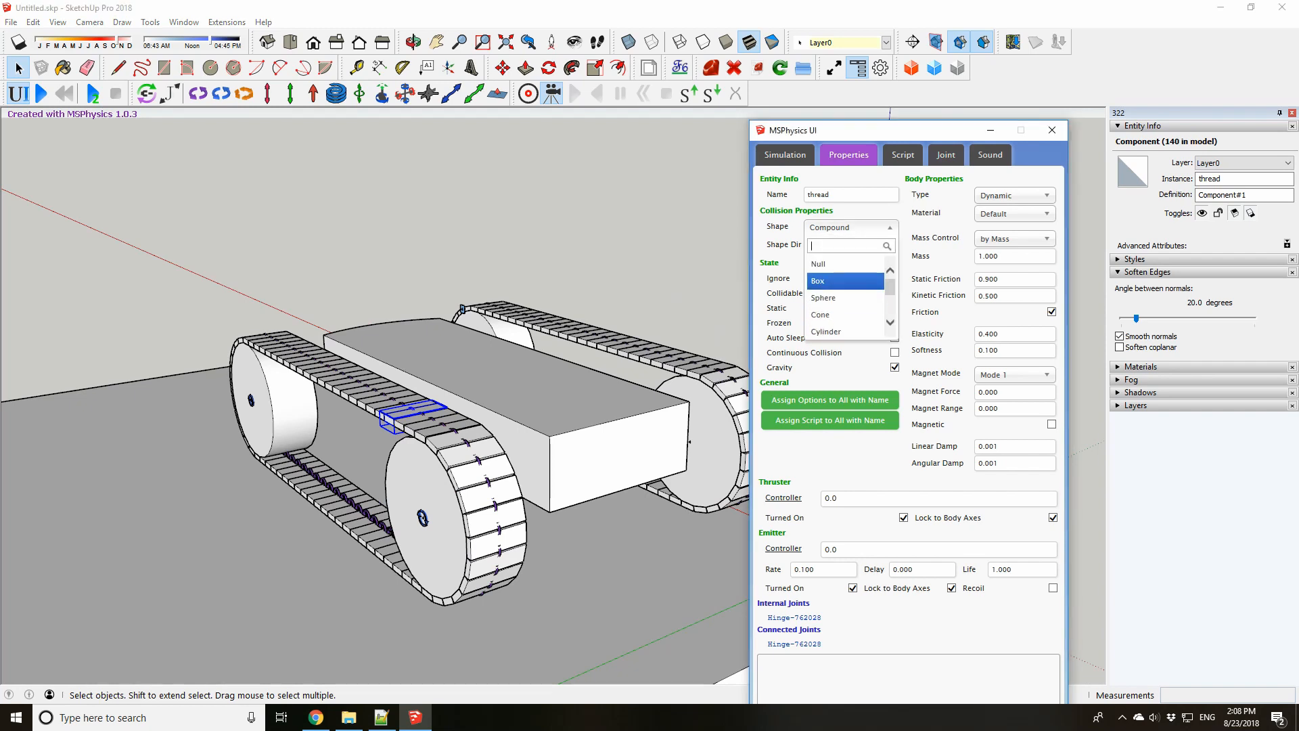
pyautogui.click(817, 281)
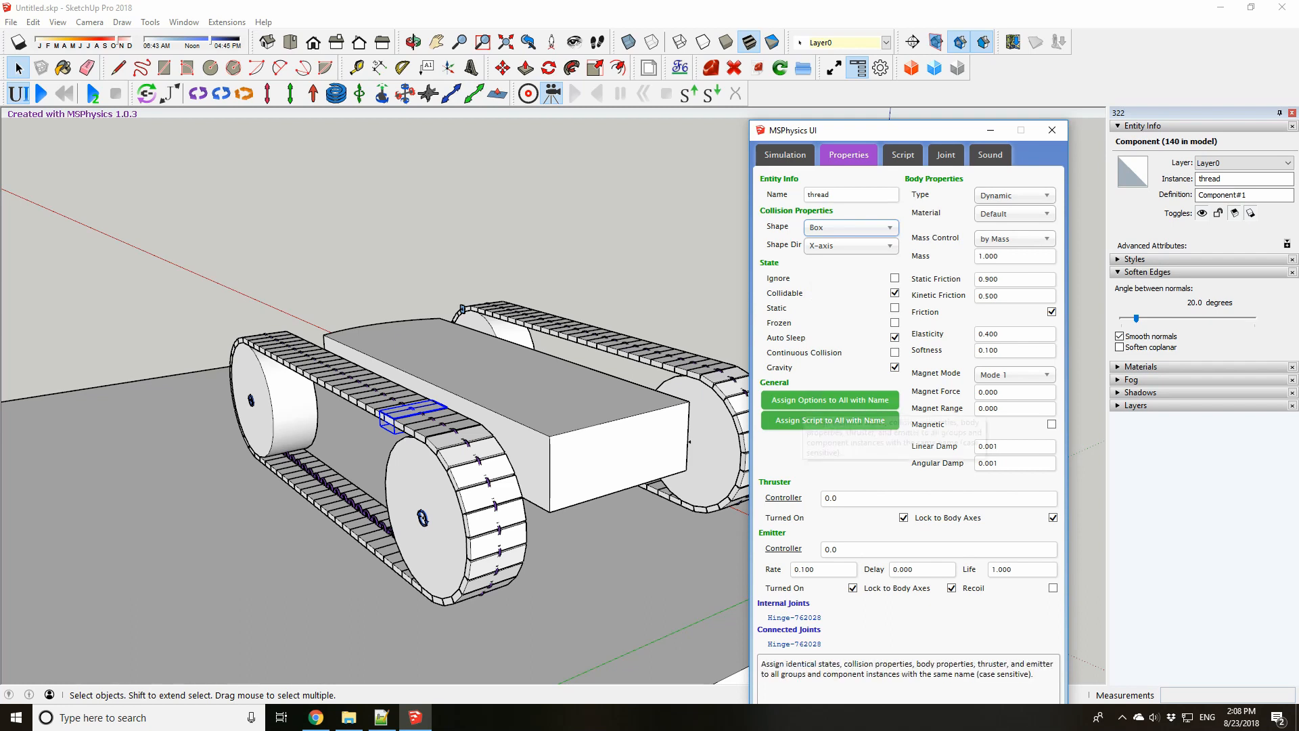
# Set the near-side wheel's collision shape to Convex Hull and assign its options to all bodies named wheel
pyautogui.moveTo(467, 233); pyautogui.dragTo(458, 291, button='middle')
pyautogui.scroll(1, 458, 290)
pyautogui.click(492, 575)
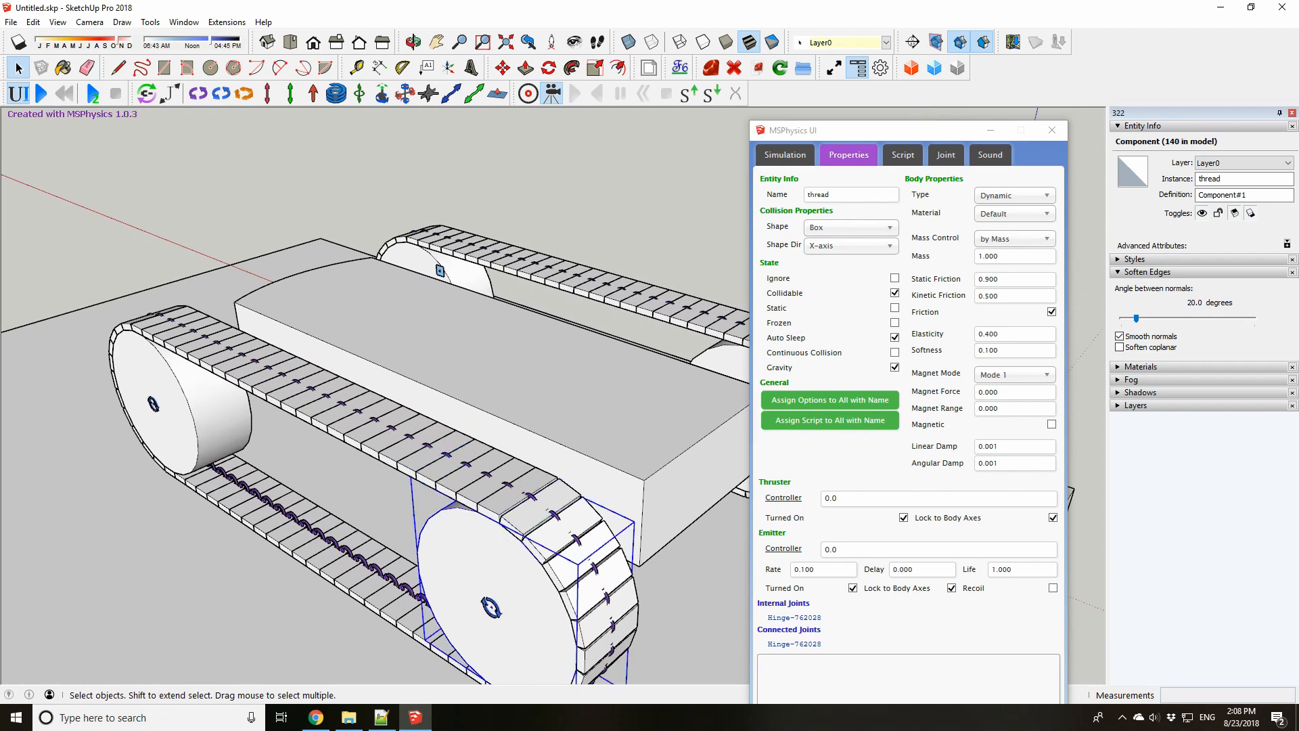
pyautogui.scroll(-1, 325, 431)
pyautogui.click(850, 227)
pyautogui.scroll(1, 844, 280)
pyautogui.scroll(-3, 846, 298)
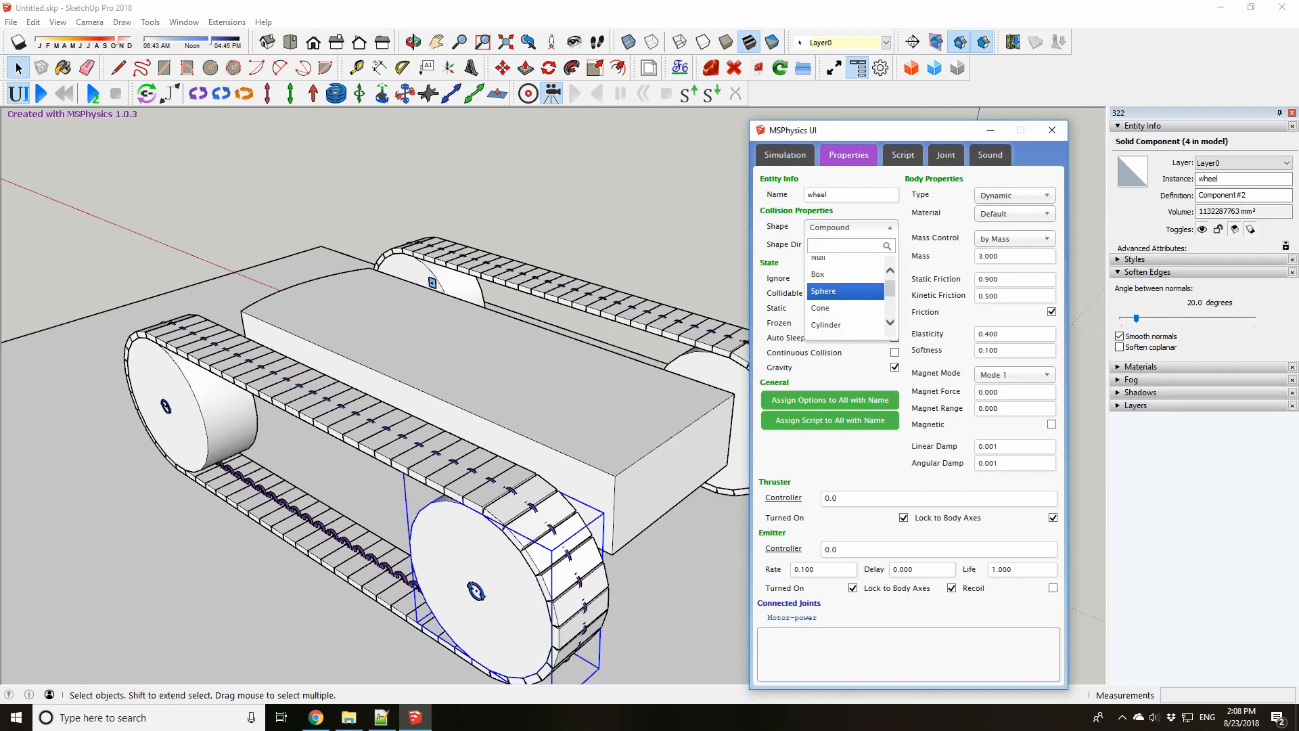
pyautogui.scroll(-2, 846, 291)
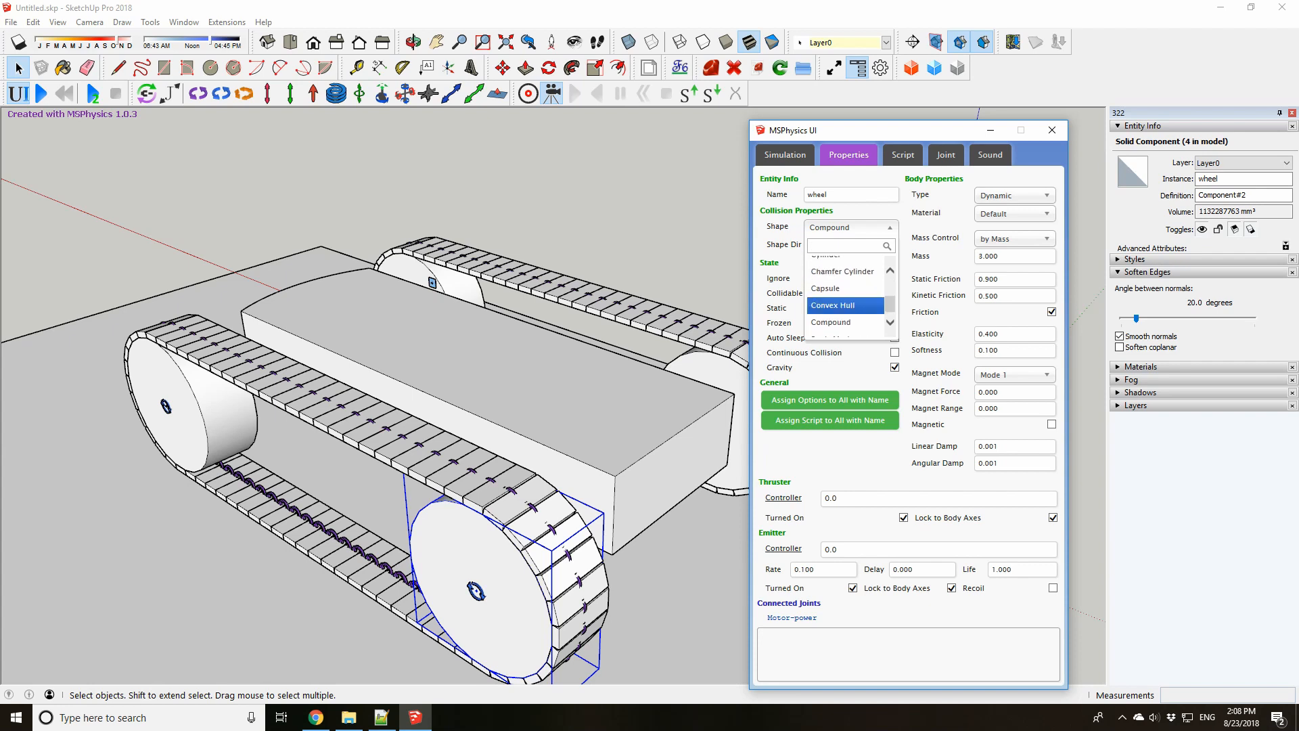
pyautogui.click(845, 305)
# Run the simulation with the new collision shapes, examine how the tracks drive, and reset it
pyautogui.moveTo(331, 457); pyautogui.dragTo(343, 403, button='middle')
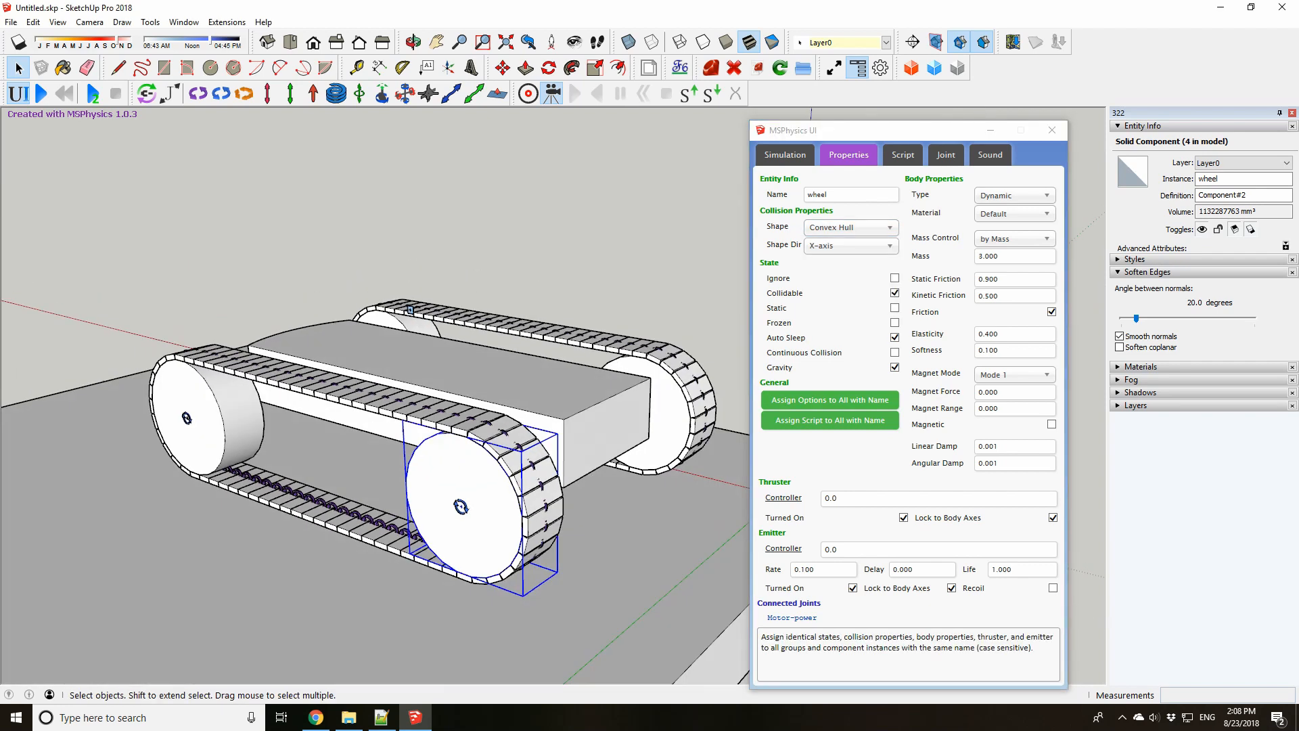
pyautogui.scroll(-3, 343, 406)
pyautogui.scroll(3, 343, 406)
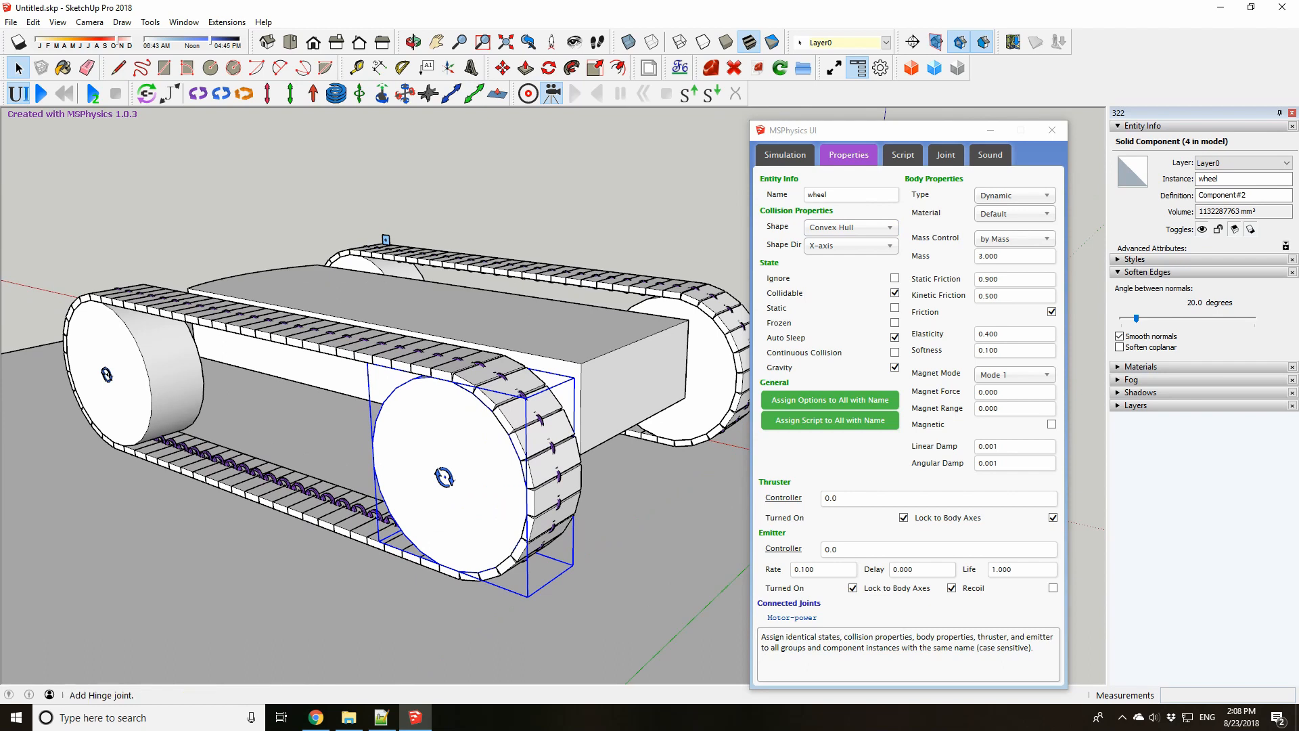
pyautogui.click(41, 94)
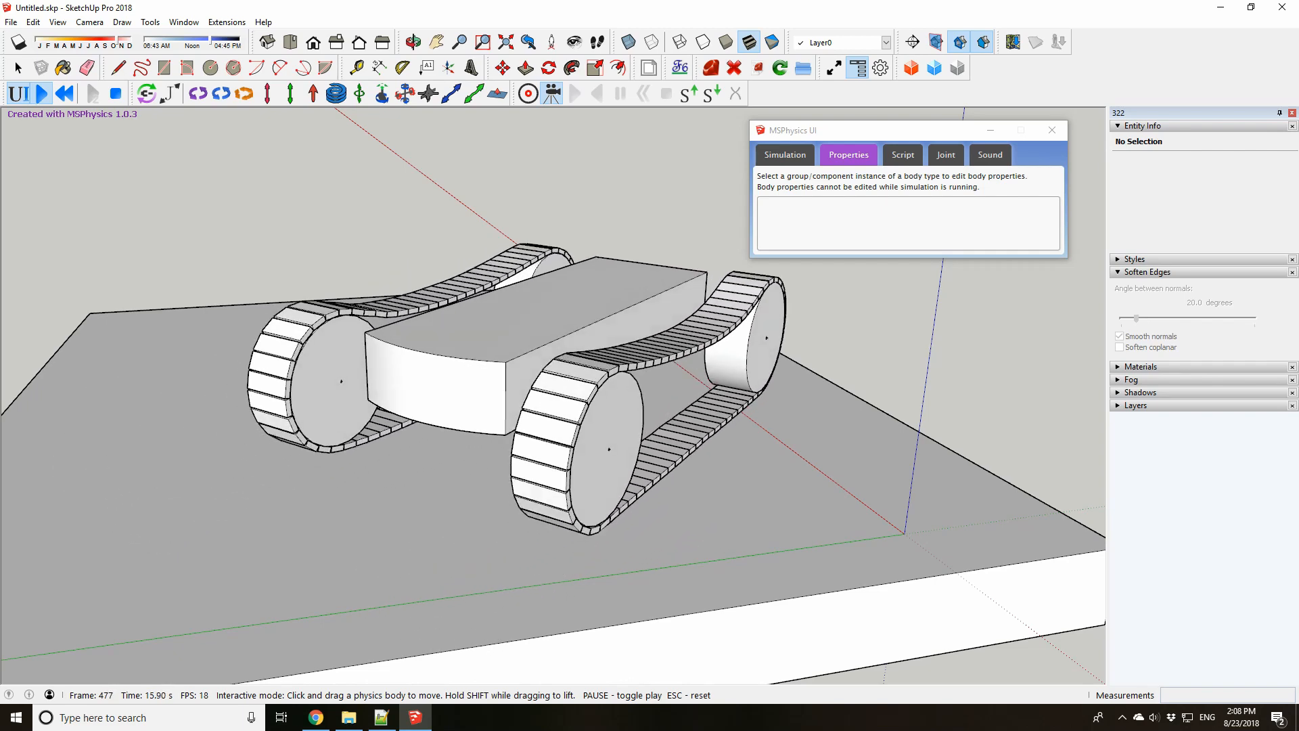
pyautogui.press('Escape')
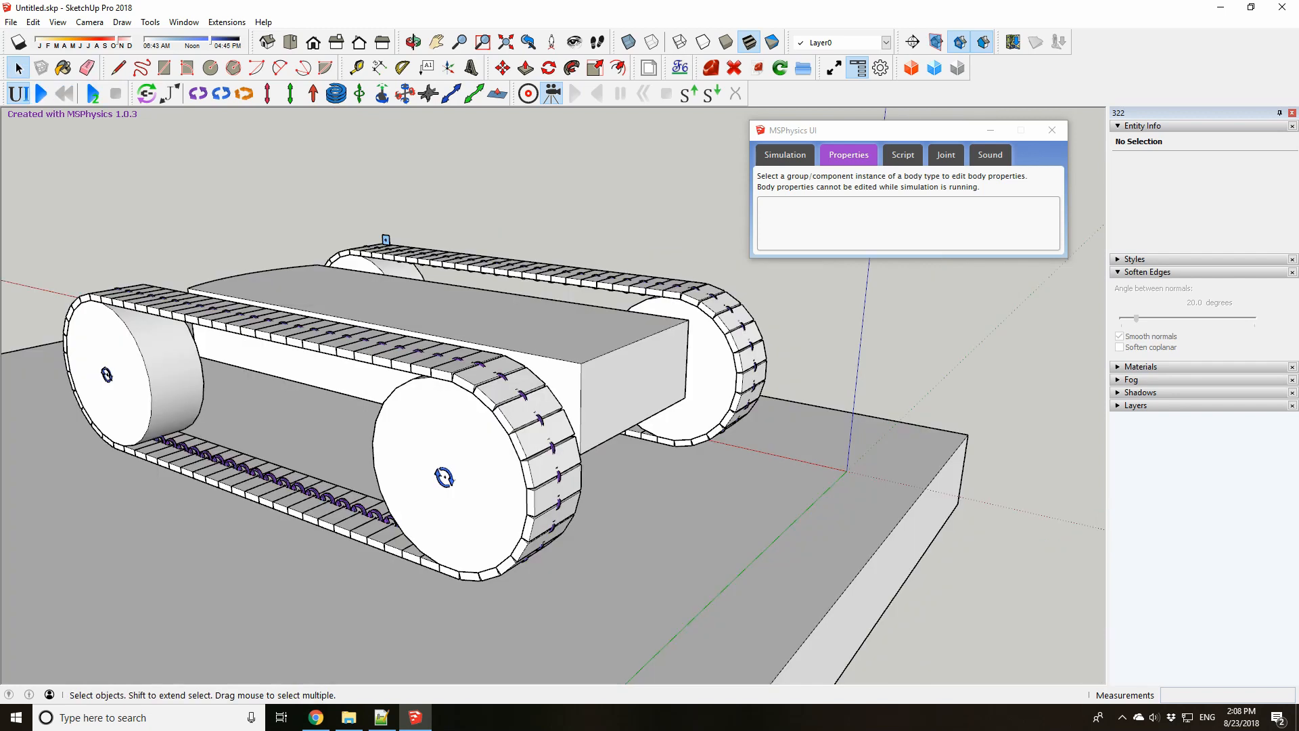
# Open a near-side track block, set its hinge joint's angular friction to 100, and leave the component
pyautogui.scroll(3, 433, 352)
pyautogui.doubleClick(446, 345)
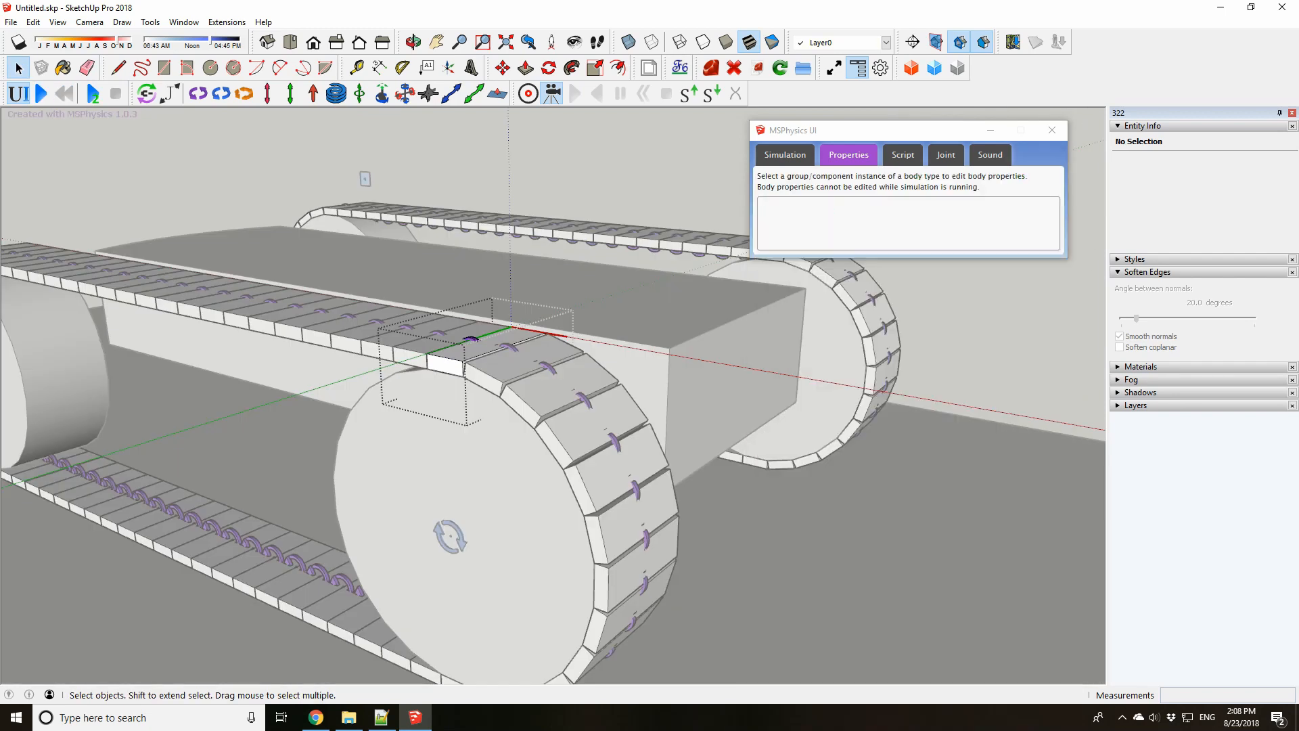
pyautogui.click(471, 338)
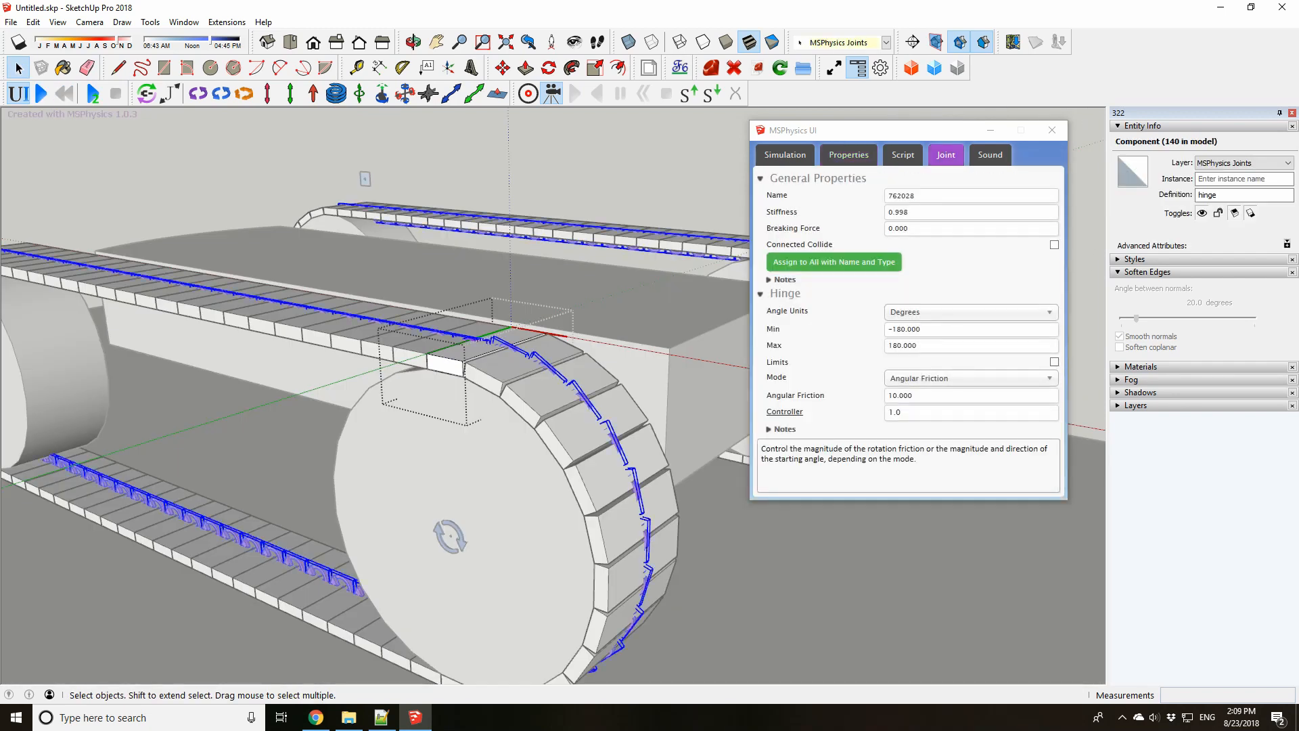
pyautogui.click(898, 395)
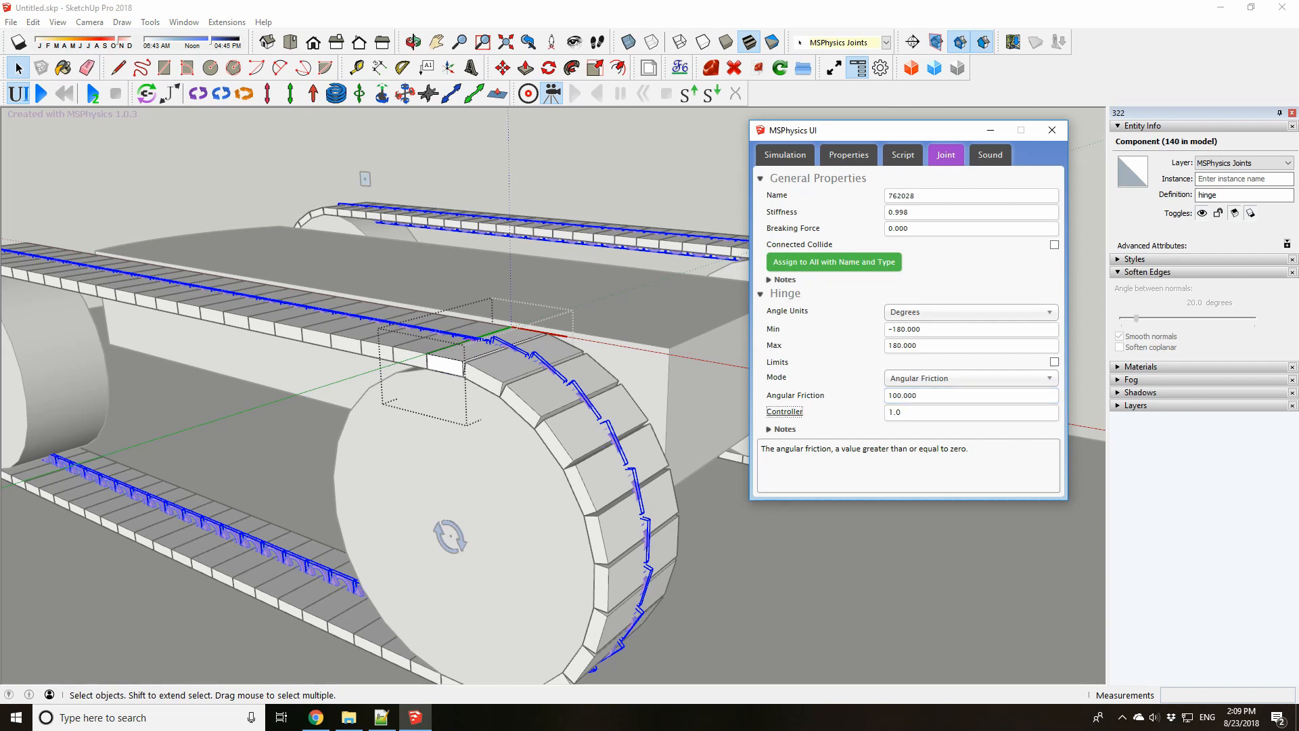
pyautogui.scroll(-3, 203, 388)
pyautogui.click(203, 387)
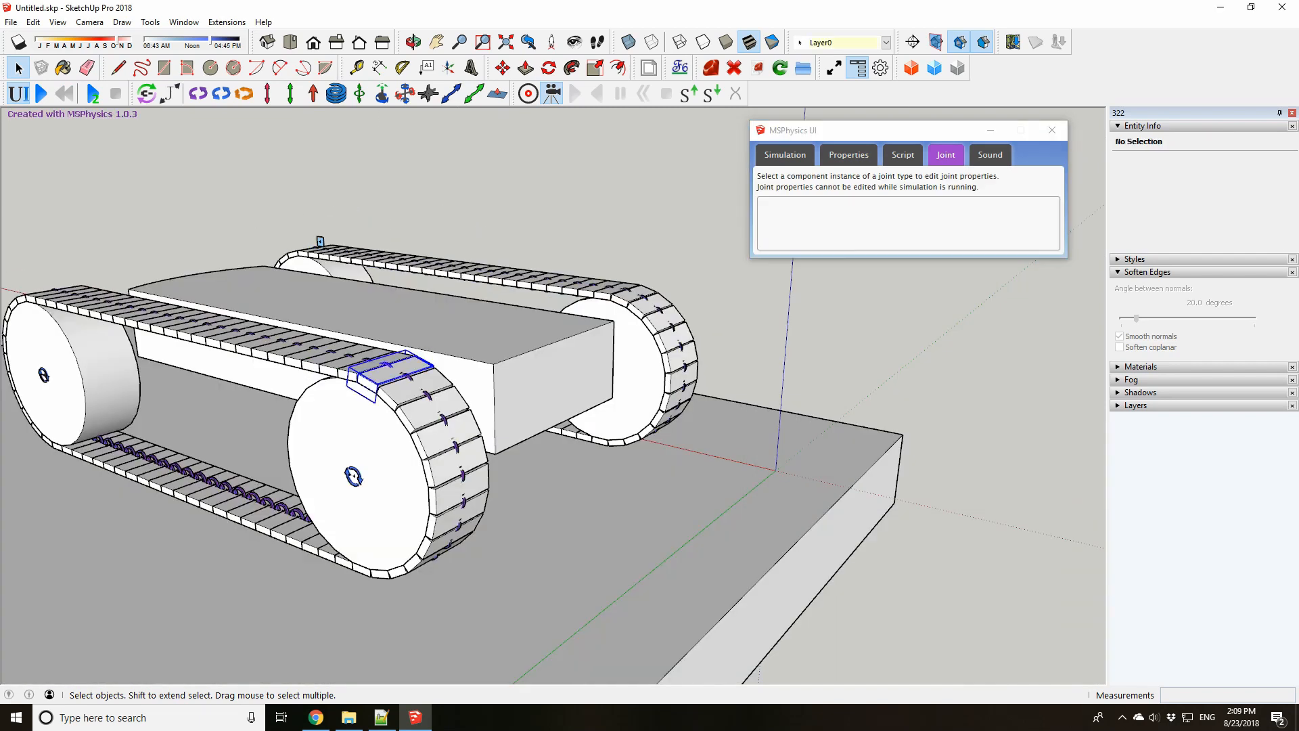
# Run the simulation and examine how the tracks with the higher hinge friction bend and drive
pyautogui.moveTo(389, 369); pyautogui.dragTo(561, 288, button='middle')
pyautogui.click(284, 203)
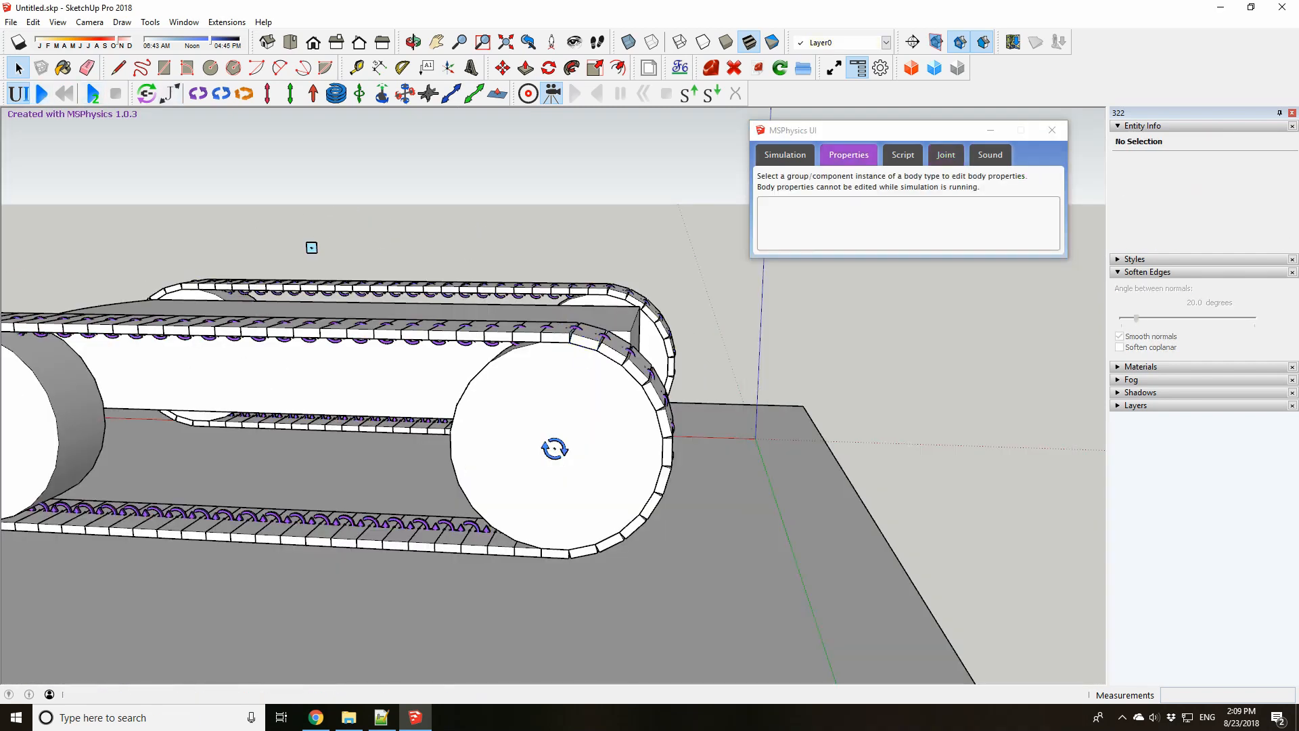
pyautogui.scroll(-1, 278, 366)
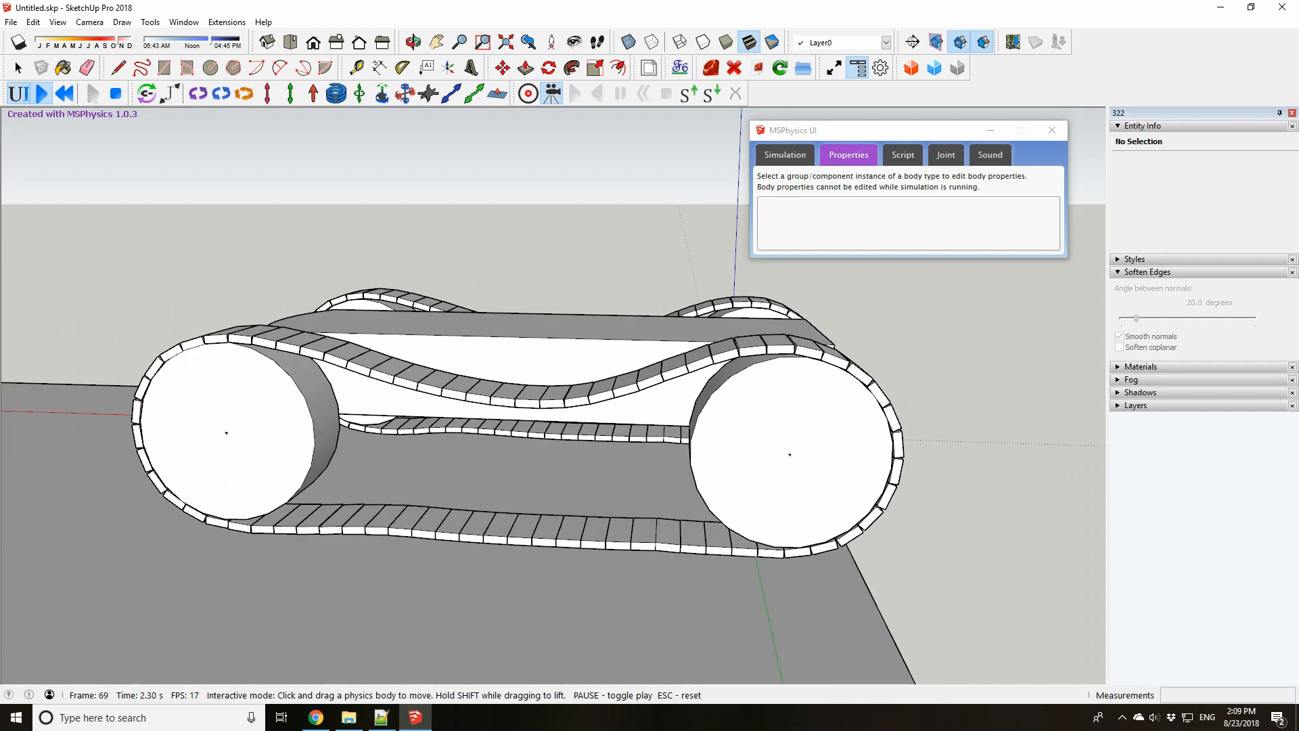
pyautogui.moveTo(514, 433); pyautogui.dragTo(609, 412, button='middle')
pyautogui.scroll(-3, 927, 365)
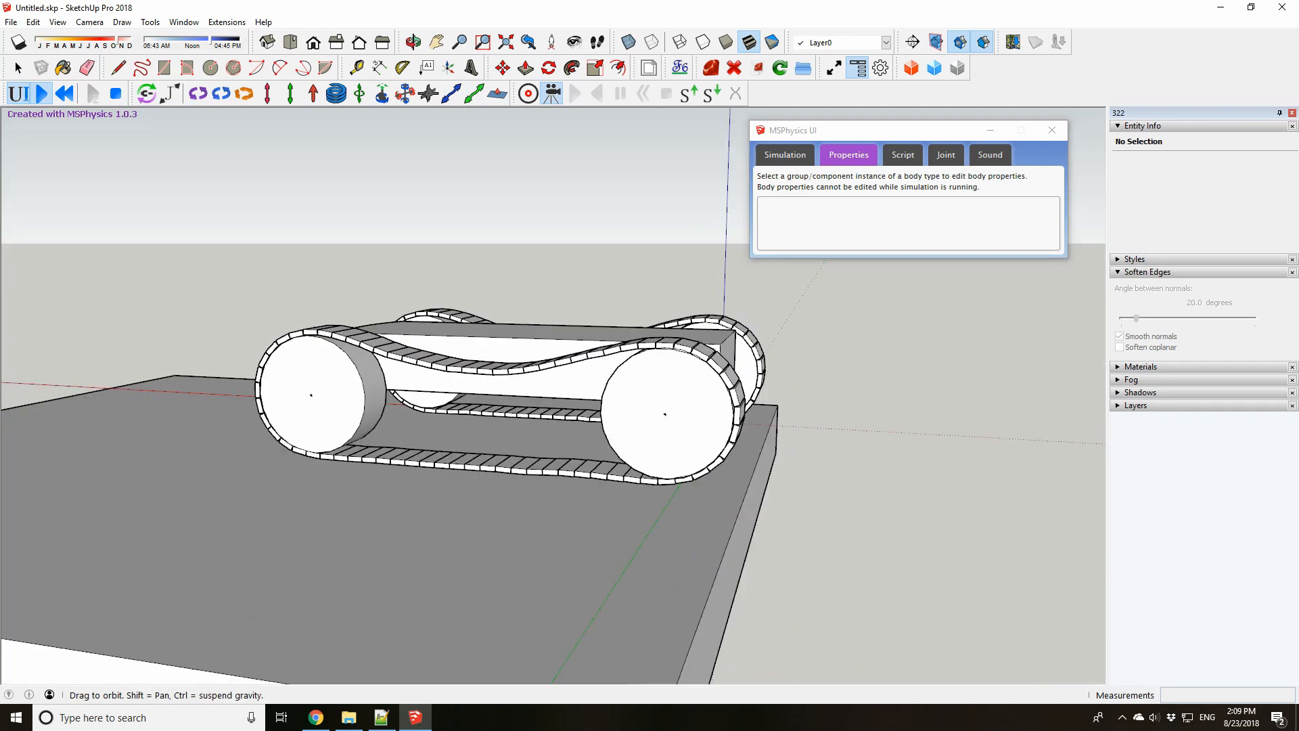
pyautogui.scroll(-2, 396, 399)
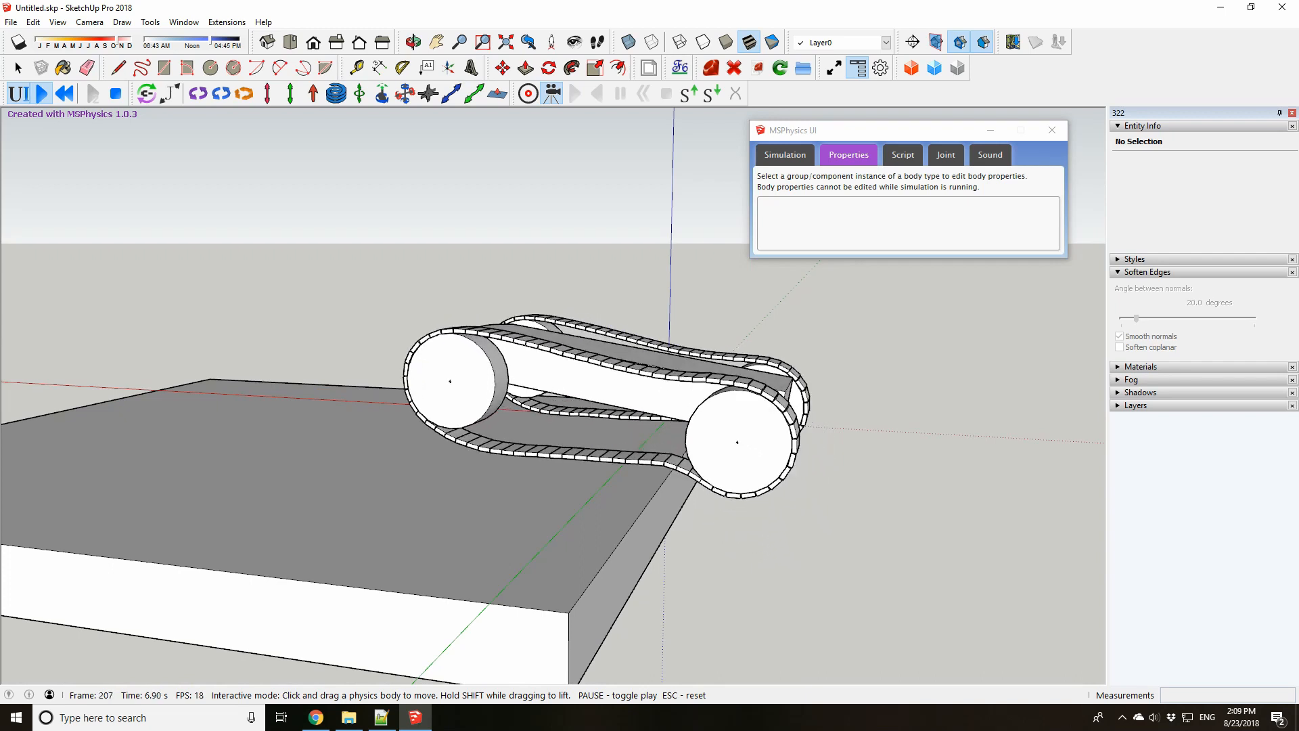
pyautogui.moveTo(839, 406); pyautogui.dragTo(569, 392, button='middle')
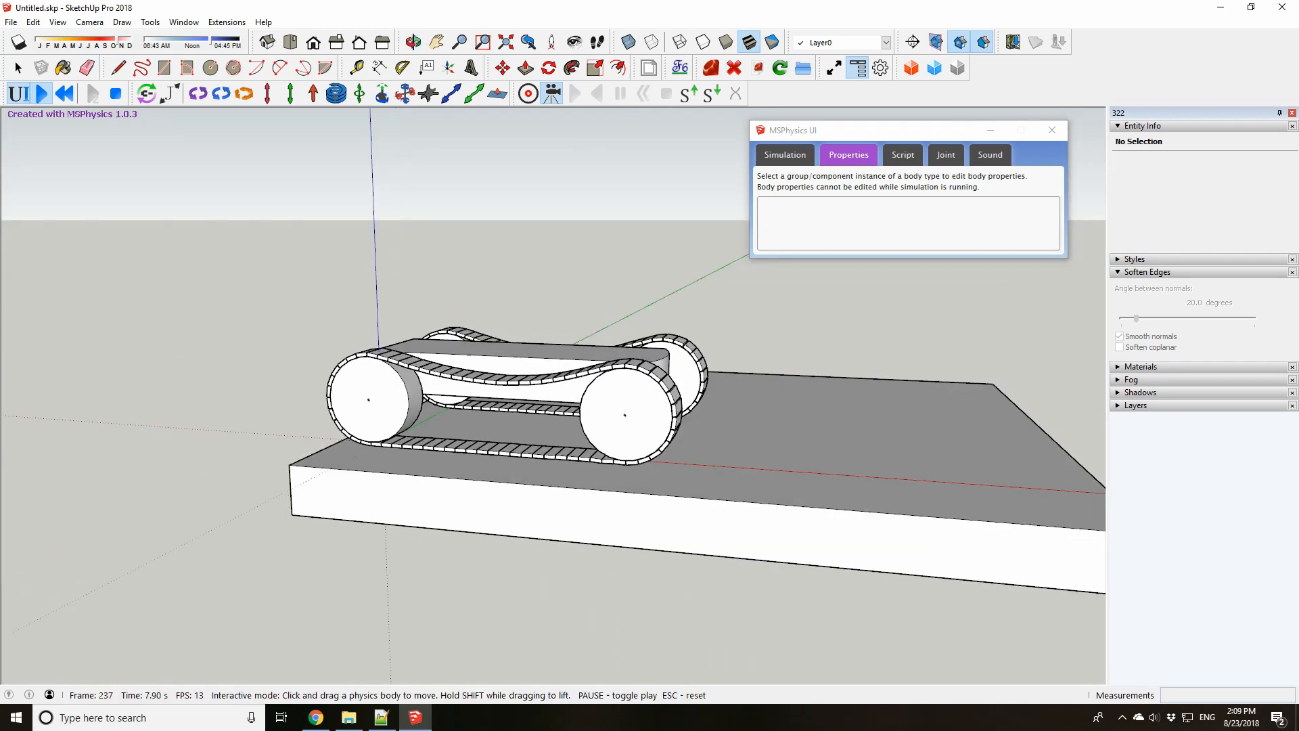
# Lift a block on the near track's upper run while simulating, watch the vehicle drive, and reset the simulation
pyautogui.scroll(3, 568, 393)
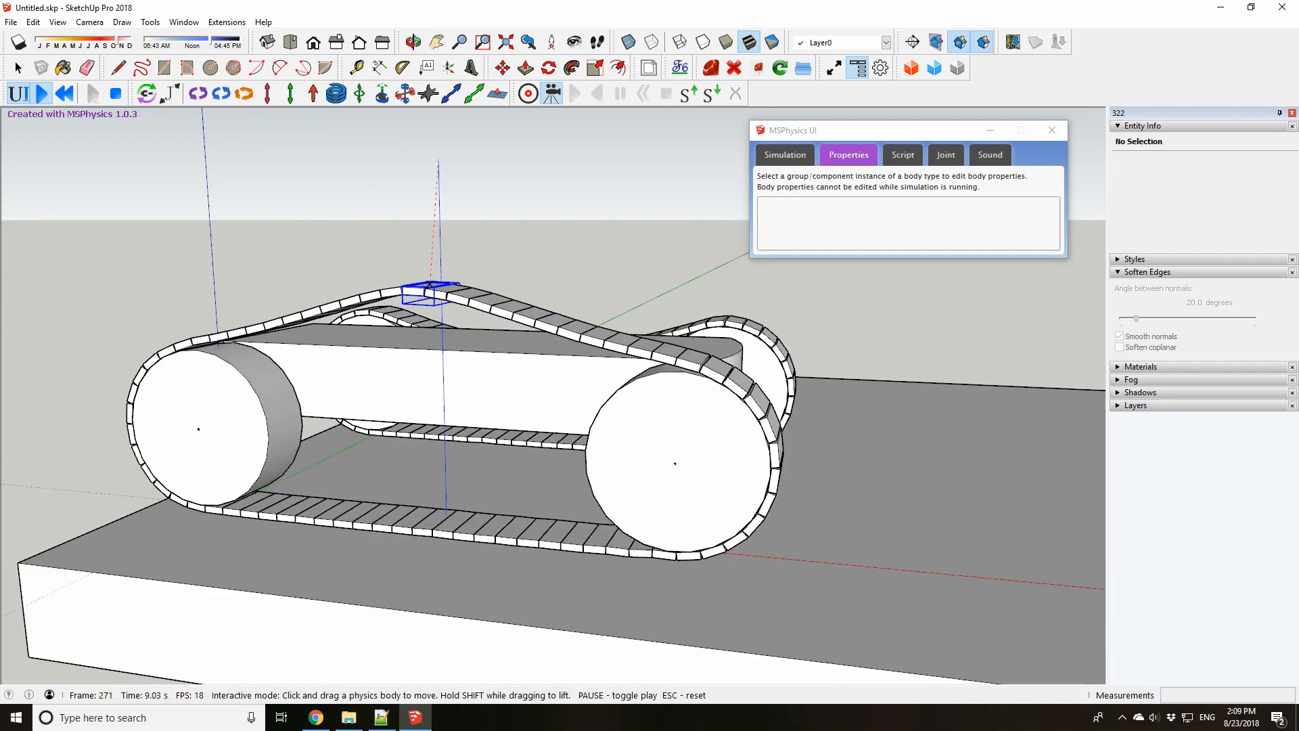
pyautogui.keyDown('shift'); pyautogui.moveTo(439, 160); pyautogui.dragTo(438, 160); pyautogui.keyUp('shift')
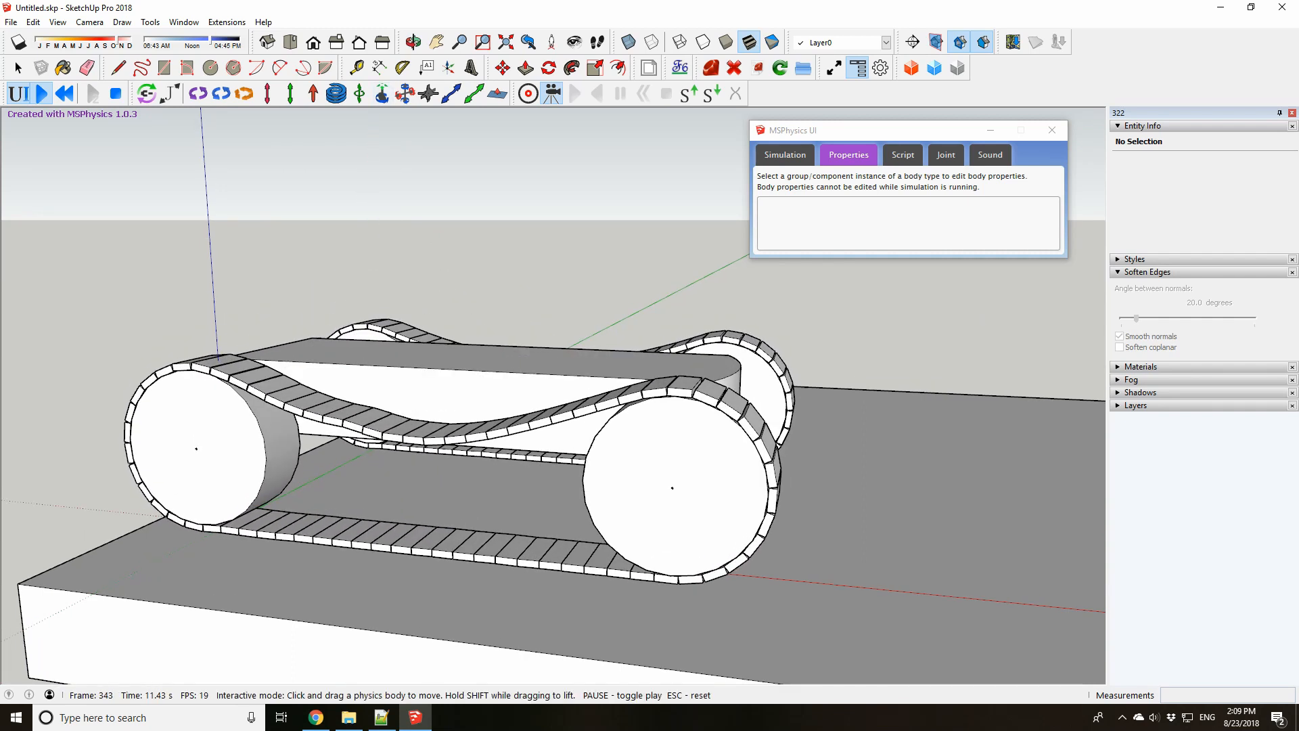
pyautogui.moveTo(568, 379); pyautogui.dragTo(406, 420, button='middle')
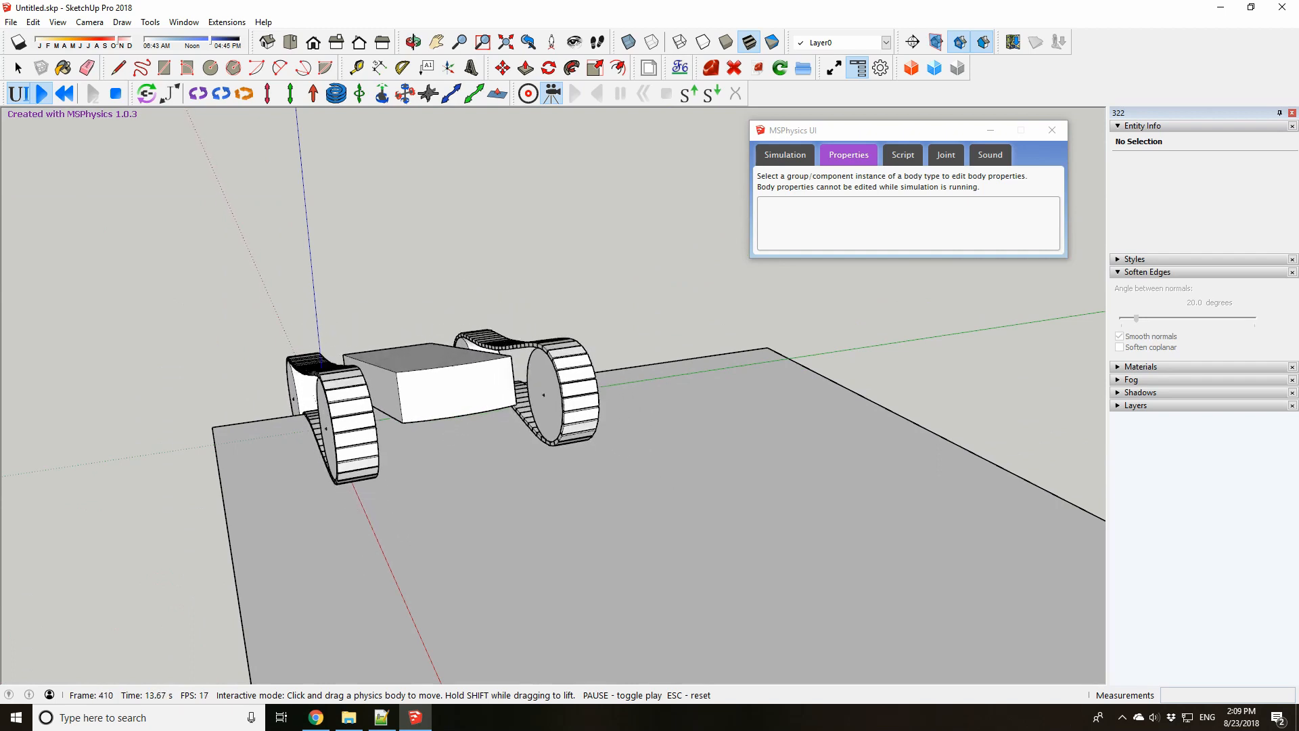
pyautogui.moveTo(406, 413); pyautogui.dragTo(505, 443, button='middle')
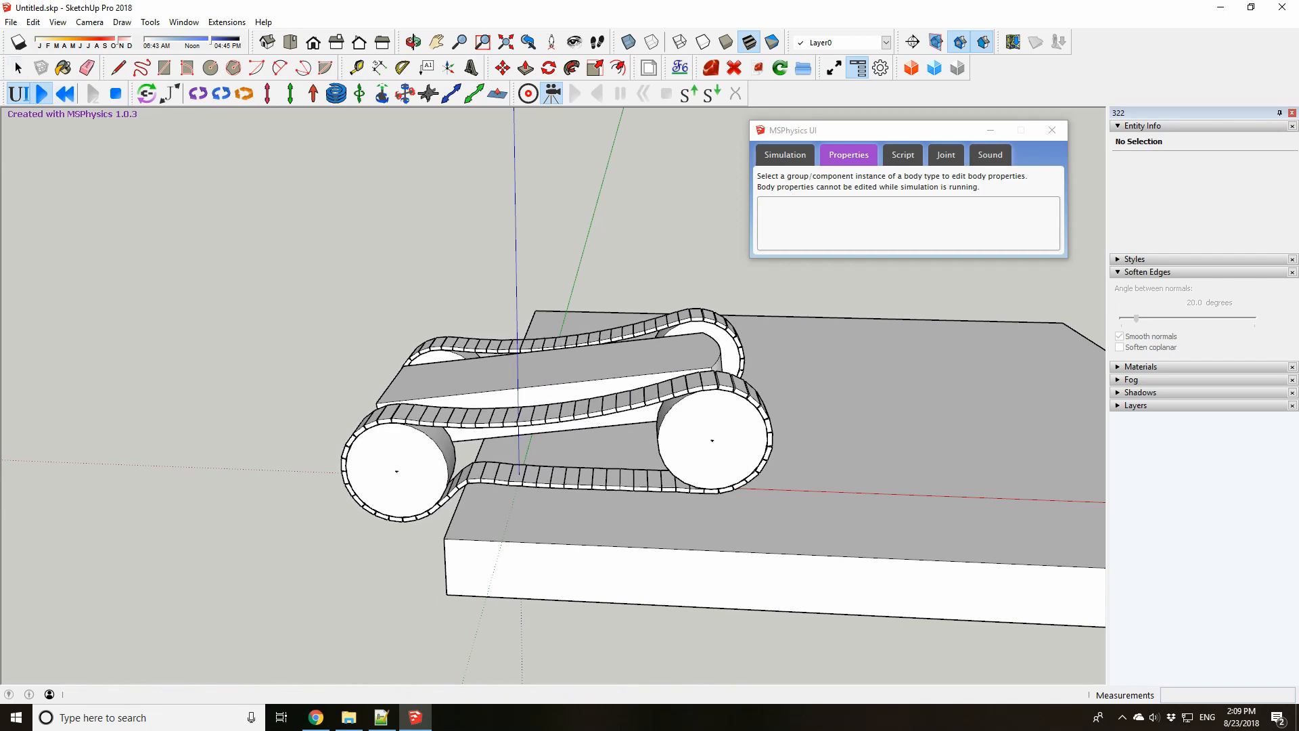
pyautogui.click(65, 94)
# Set the track block hinge's angular friction to 50 and its stiffness to 0.999, and leave the component
pyautogui.doubleClick(608, 337)
pyautogui.click(608, 337)
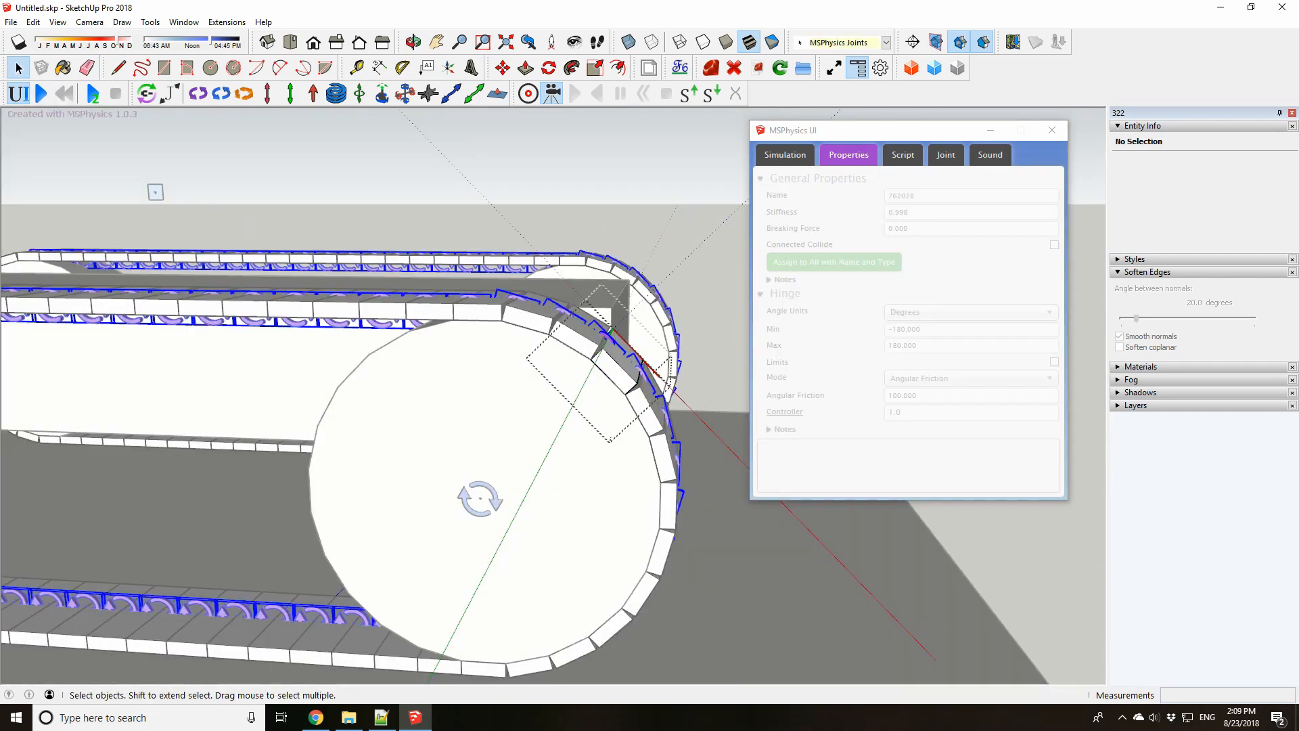
pyautogui.click(924, 395)
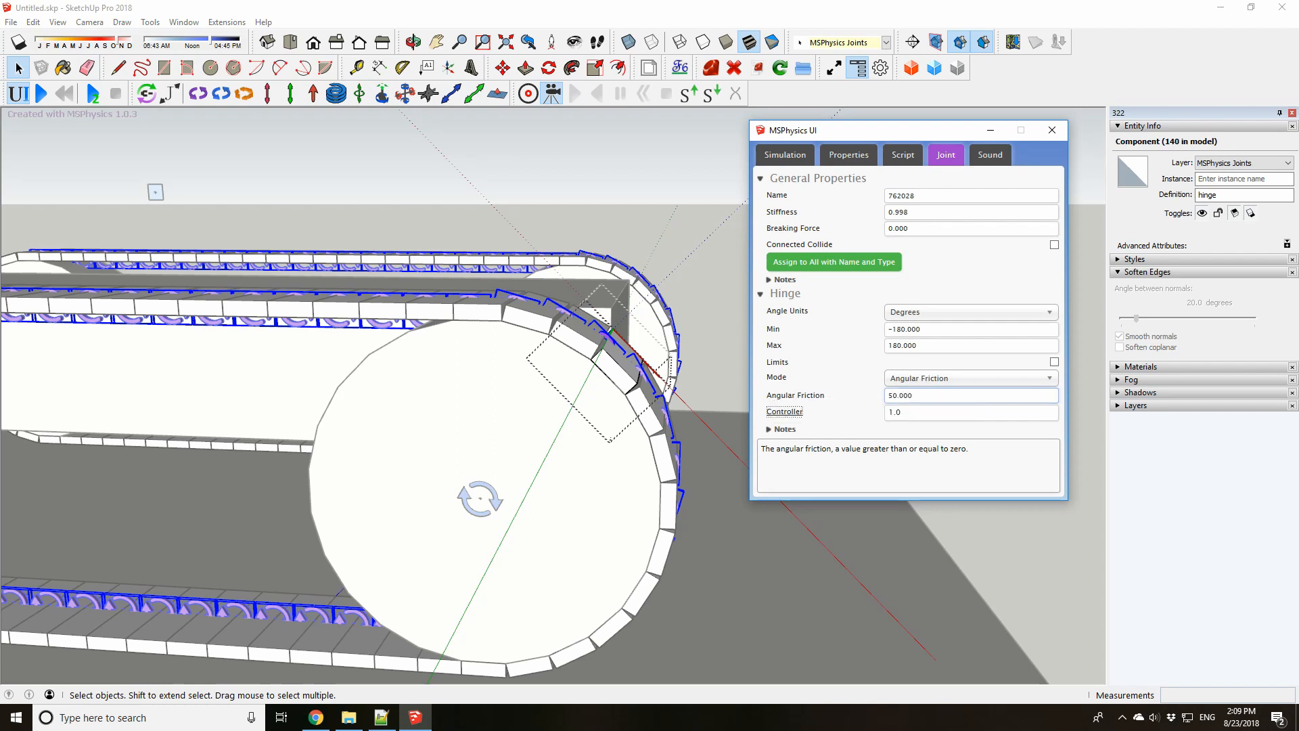
pyautogui.scroll(-5, 304, 406)
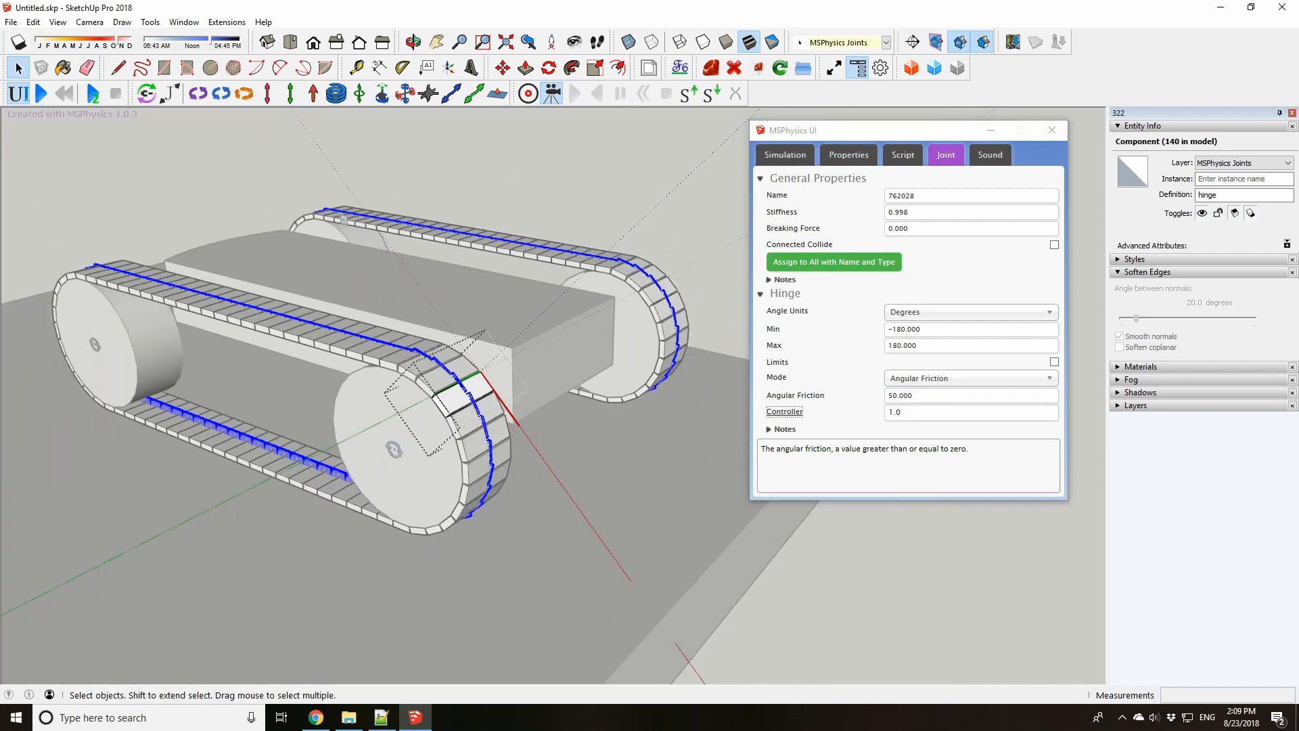
pyautogui.doubleClick(900, 212)
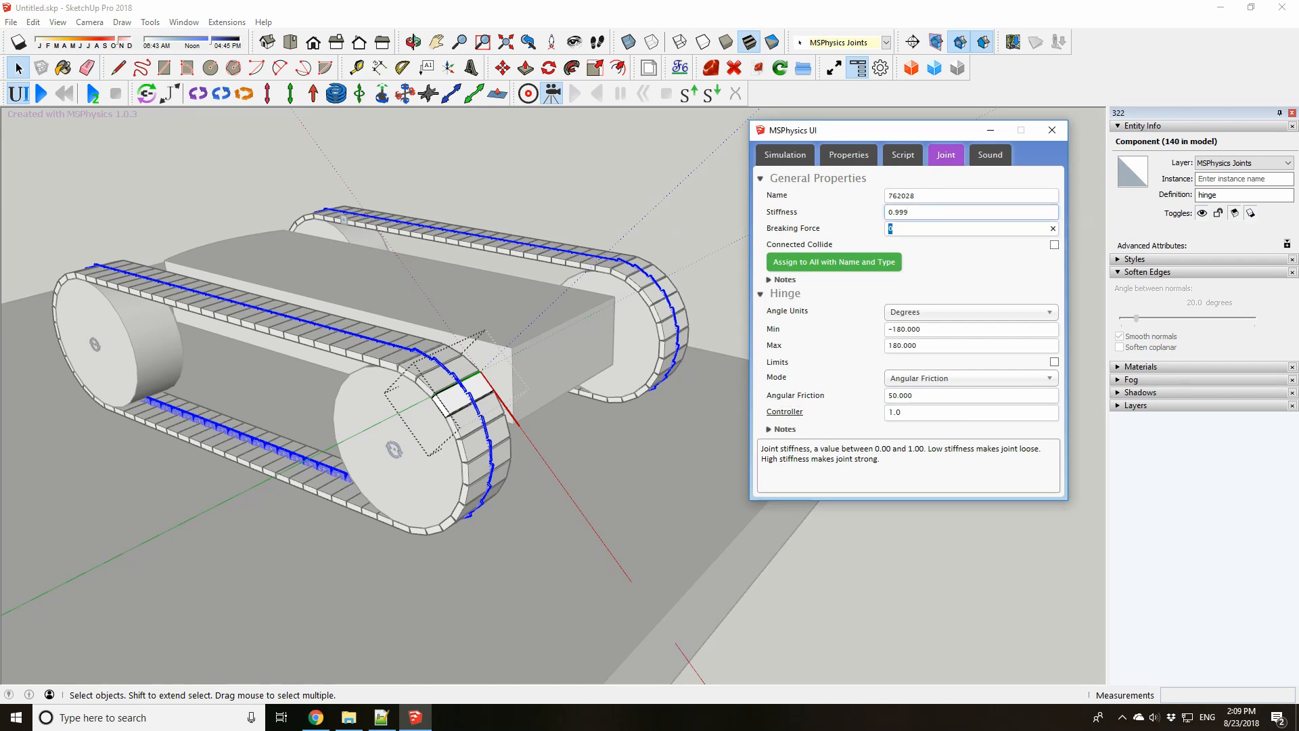
pyautogui.click(653, 200)
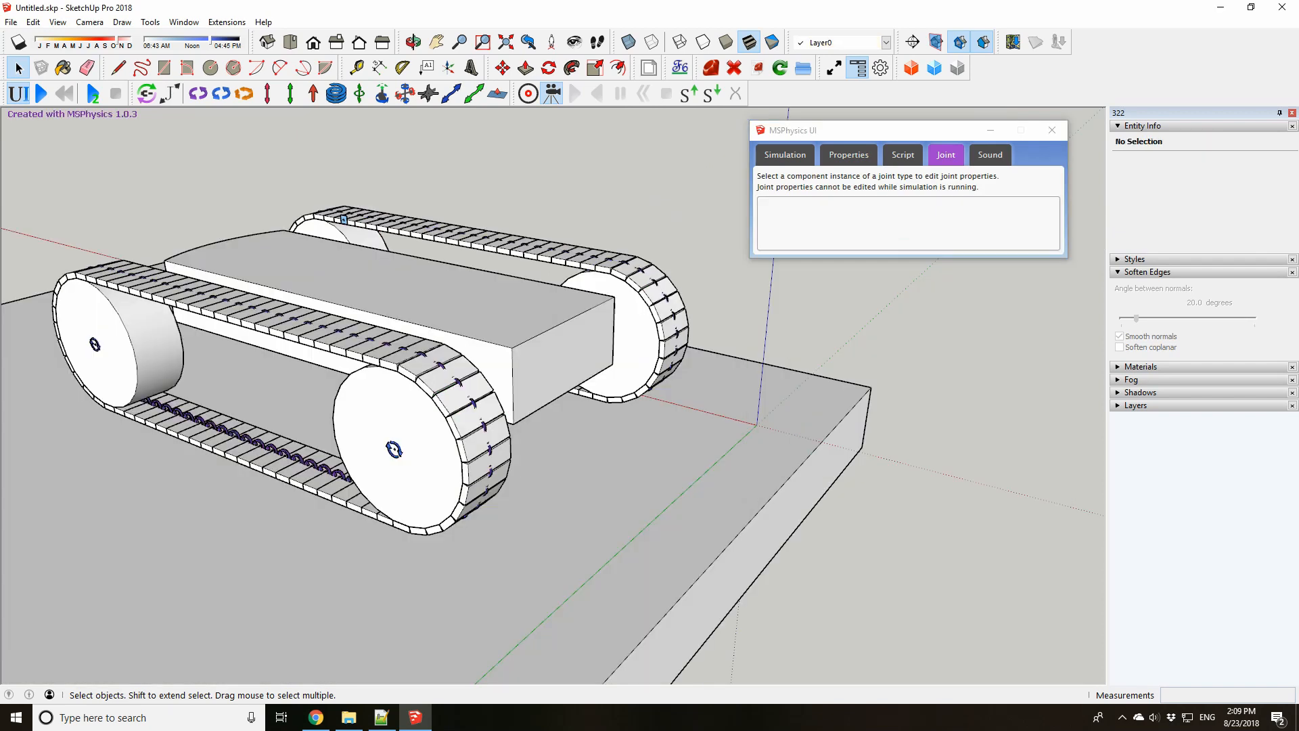
# Run the simulation with the revised hinge settings, examine how the tracks sag and drive, and reset it
pyautogui.scroll(2, 425, 325)
pyautogui.click(452, 380)
pyautogui.moveTo(452, 381)
pyautogui.mouseDown(button='middle')
pyautogui.moveTo(448, 321)
pyautogui.moveTo(440, 375)
pyautogui.mouseUp(button='middle')
pyautogui.scroll(-2, 448, 322)
pyautogui.scroll(-1, 448, 322)
pyautogui.scroll(1, 440, 376)
pyautogui.click(223, 182)
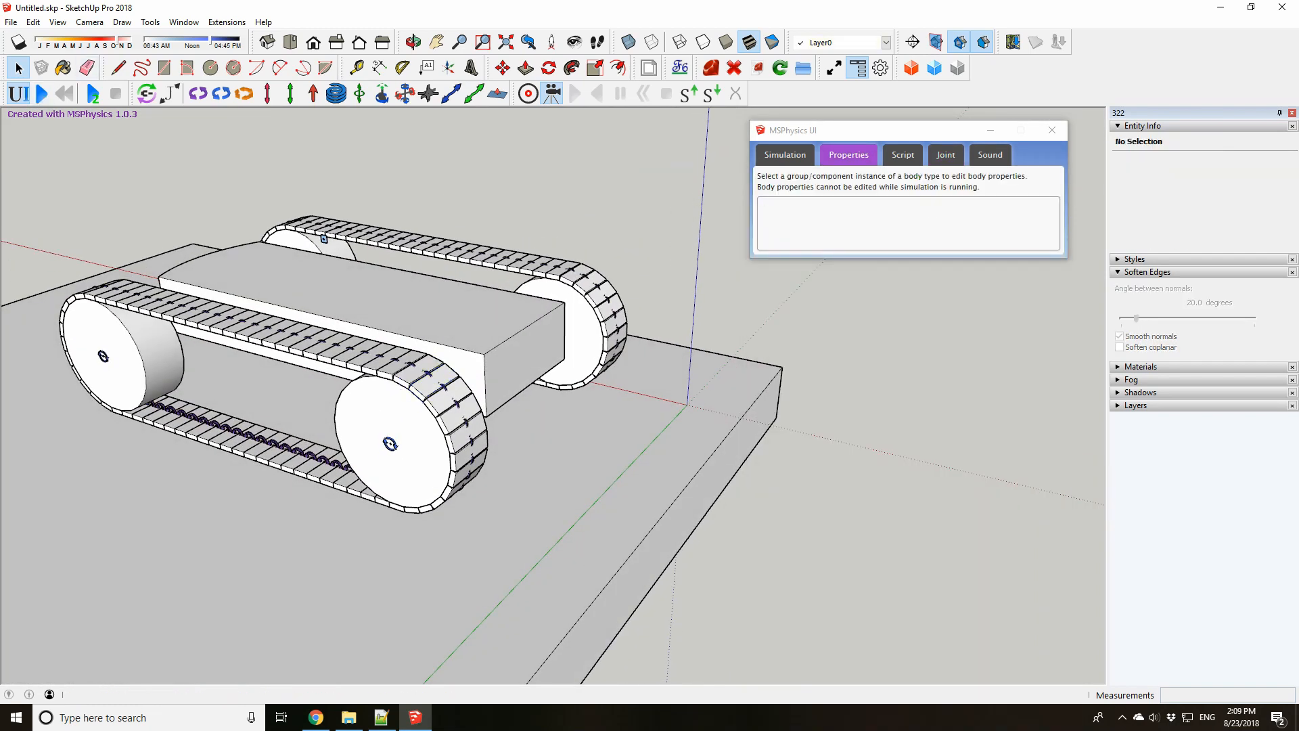
pyautogui.click(41, 93)
pyautogui.scroll(-1, 614, 396)
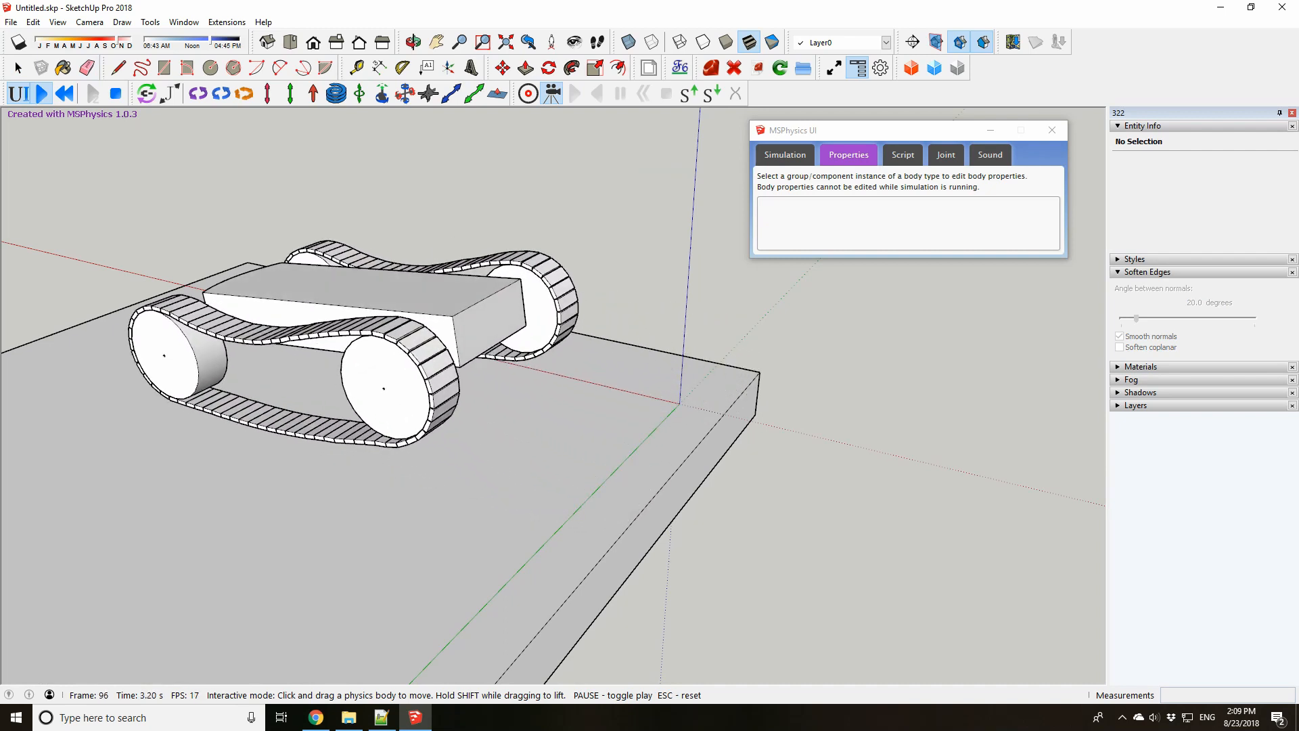
pyautogui.scroll(3, 900, 412)
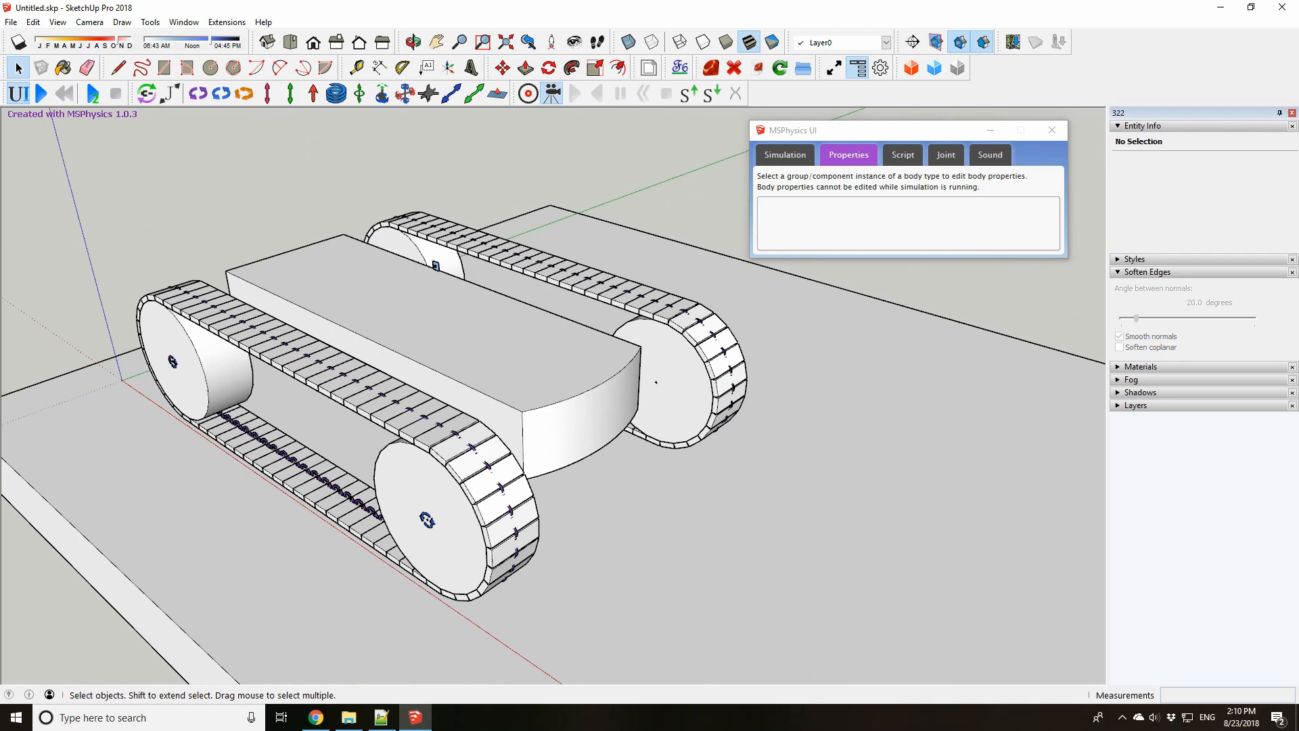
pyautogui.moveTo(900, 413); pyautogui.dragTo(873, 426, button='middle')
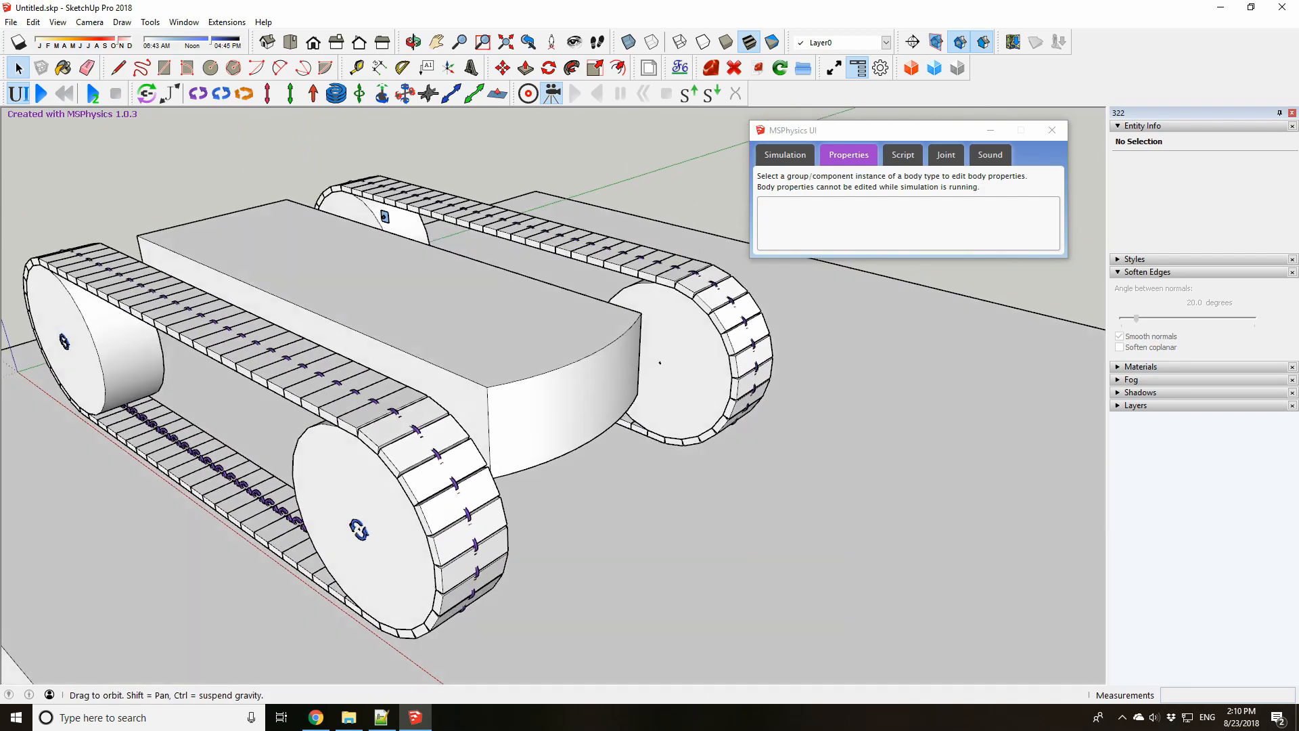
pyautogui.moveTo(515, 298); pyautogui.dragTo(379, 278, button='middle')
pyautogui.scroll(-2, 596, 271)
pyautogui.moveTo(542, 264); pyautogui.dragTo(570, 265, button='middle')
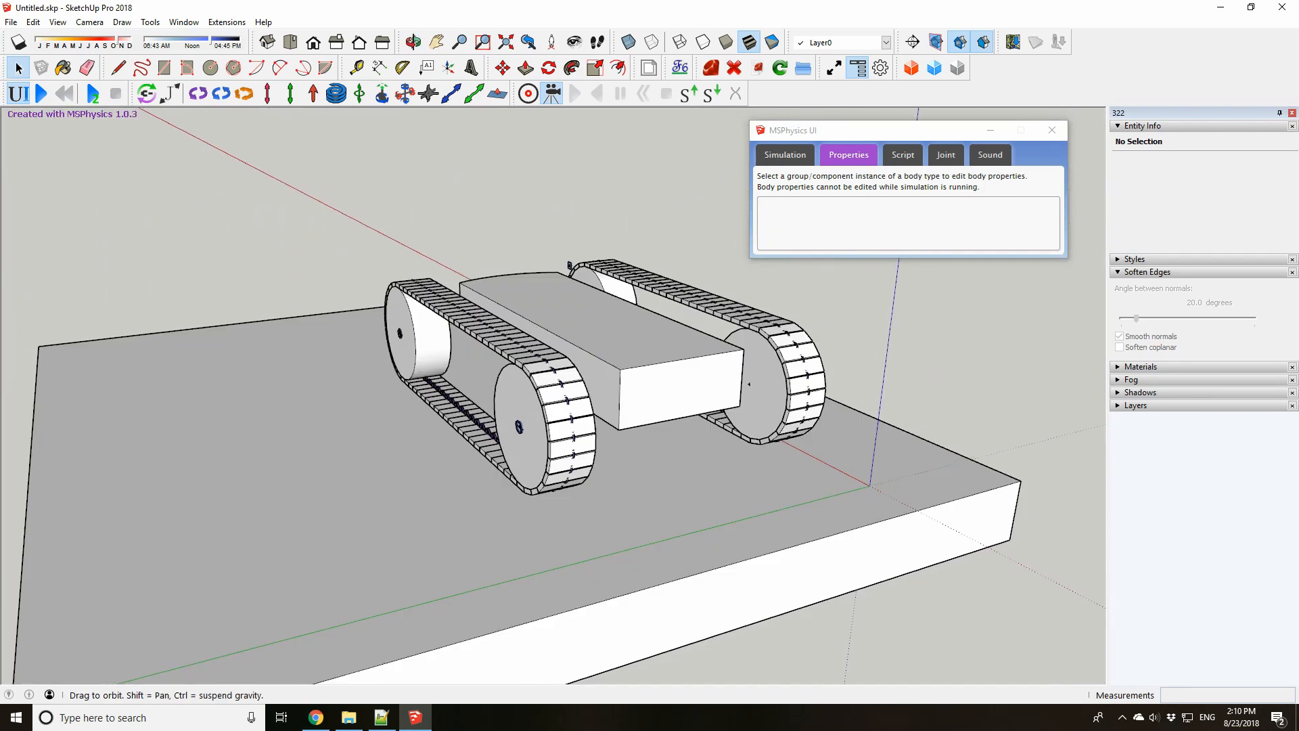